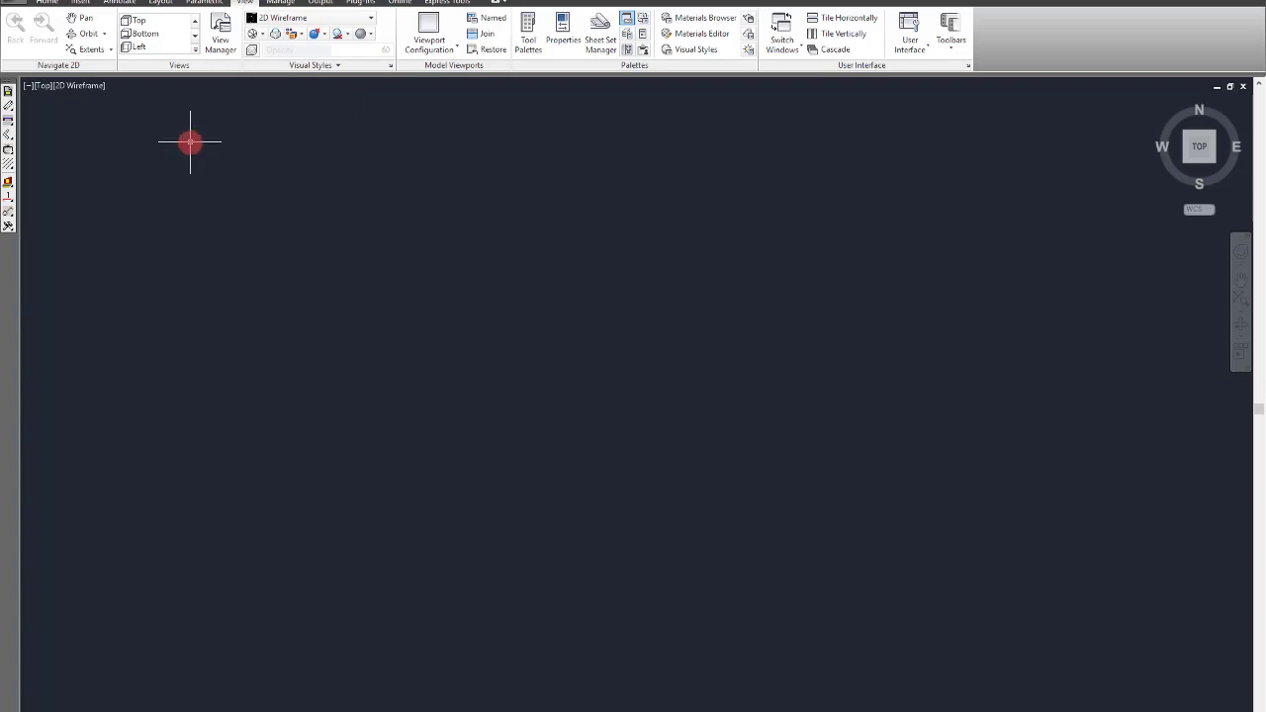
{"action": "left_click", "coordinate": [152, 156]}
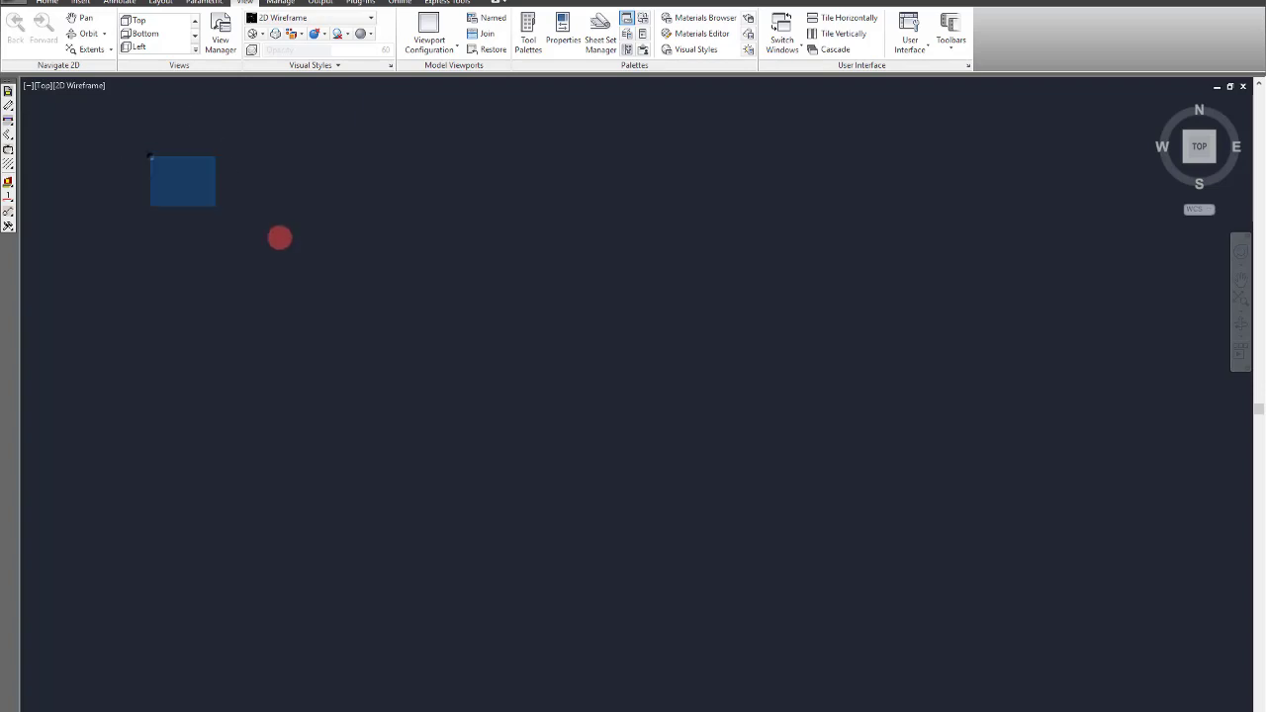
{"action": "left_click", "coordinate": [285, 245]}
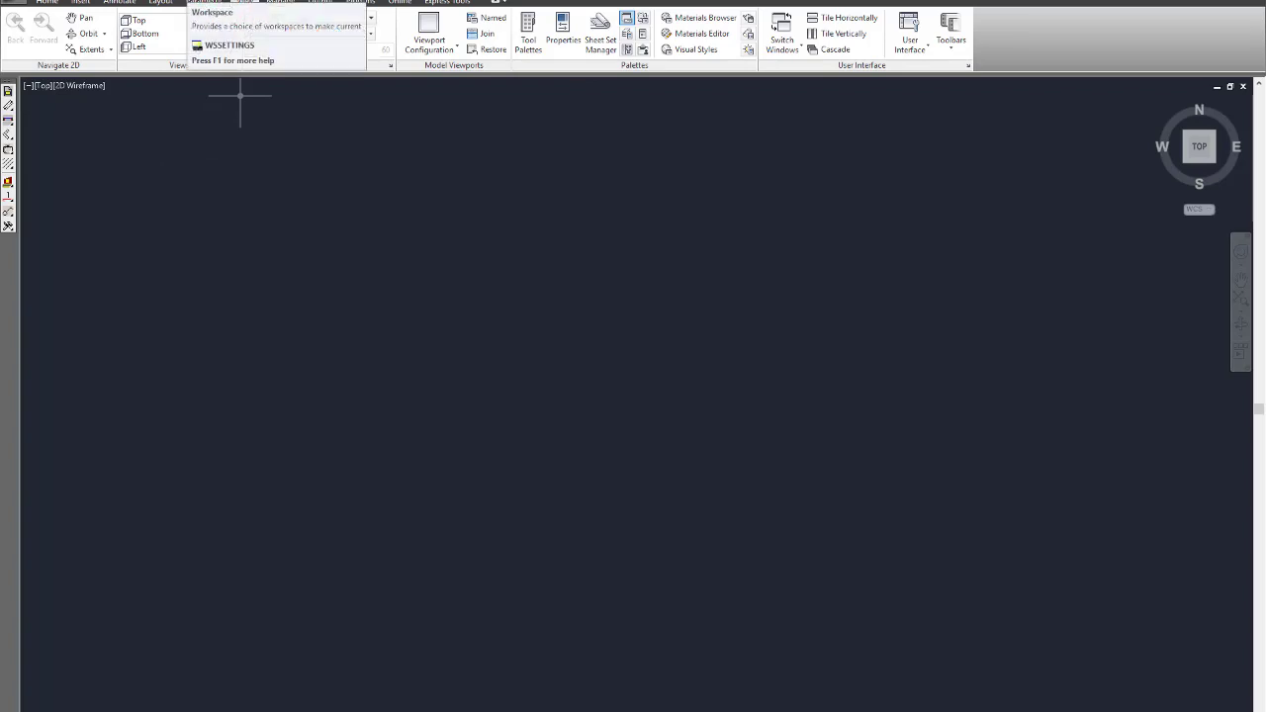
Step: Switch the workspace to 3D Modeling and return it to Drafting & Annotation
{"action": "left_click", "coordinate": [227, 2]}
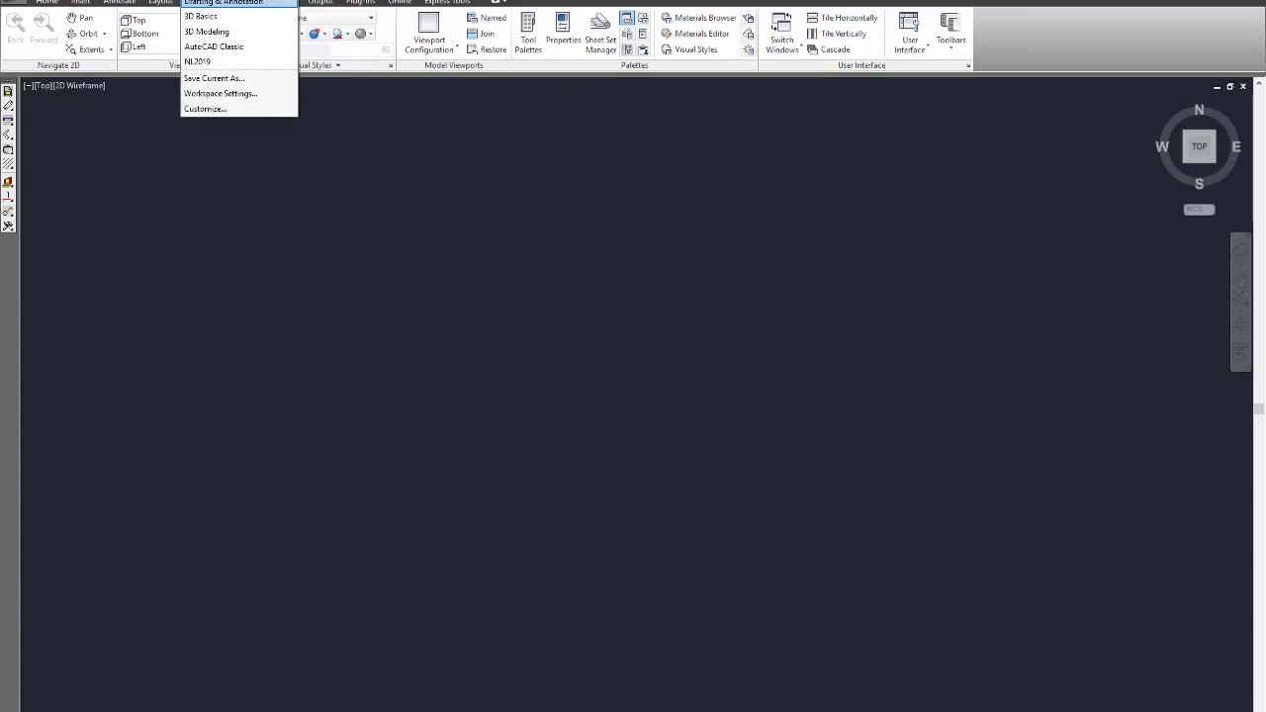
{"action": "left_click", "coordinate": [216, 30]}
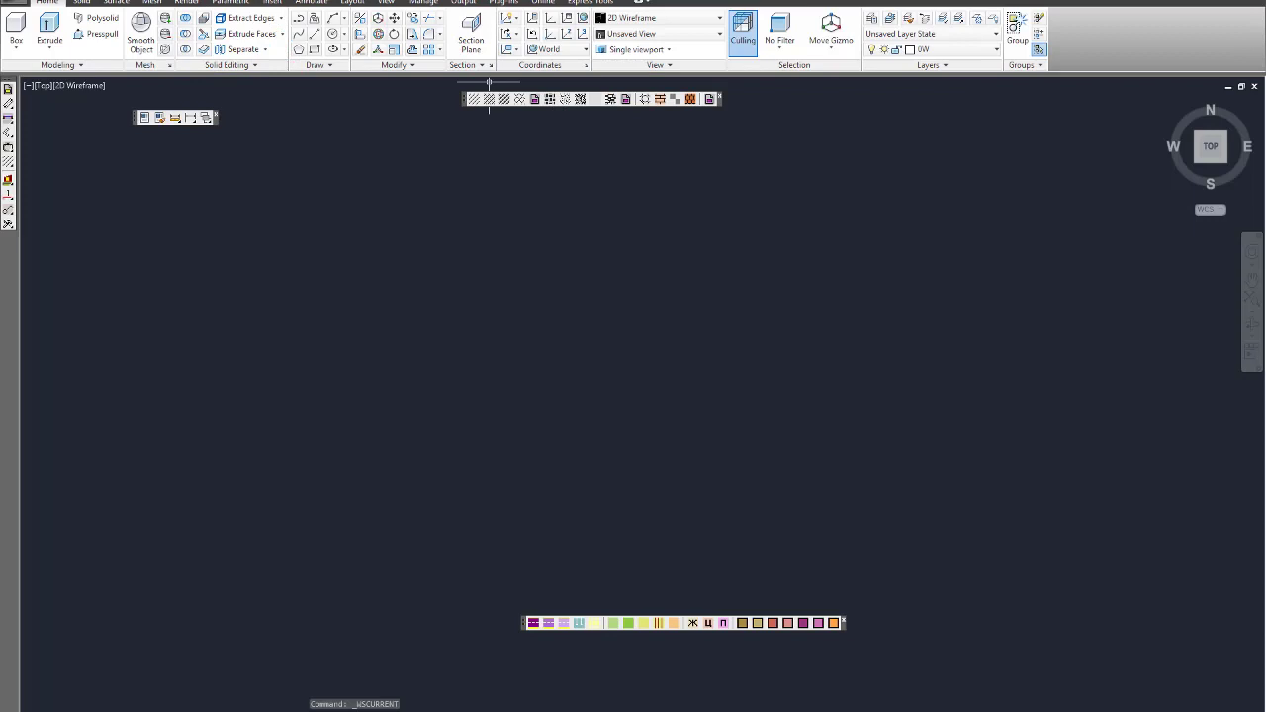
{"action": "left_click", "coordinate": [226, 3]}
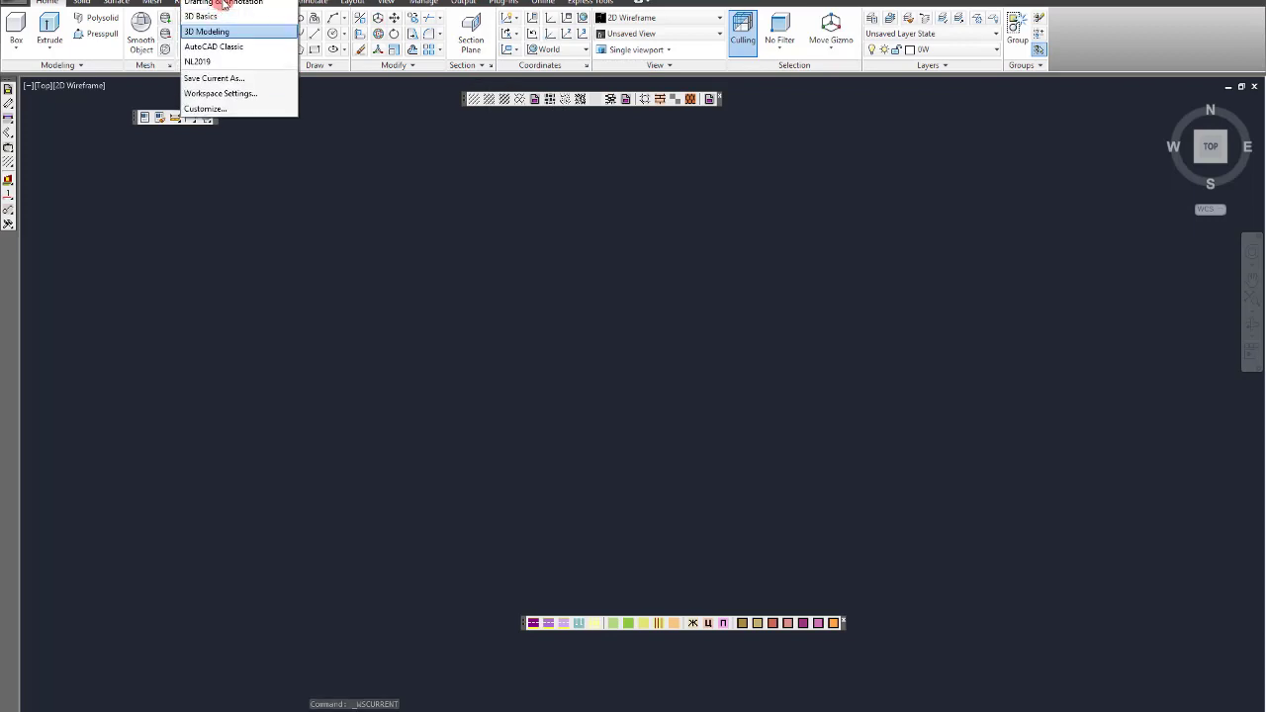
{"action": "left_click", "coordinate": [226, 3]}
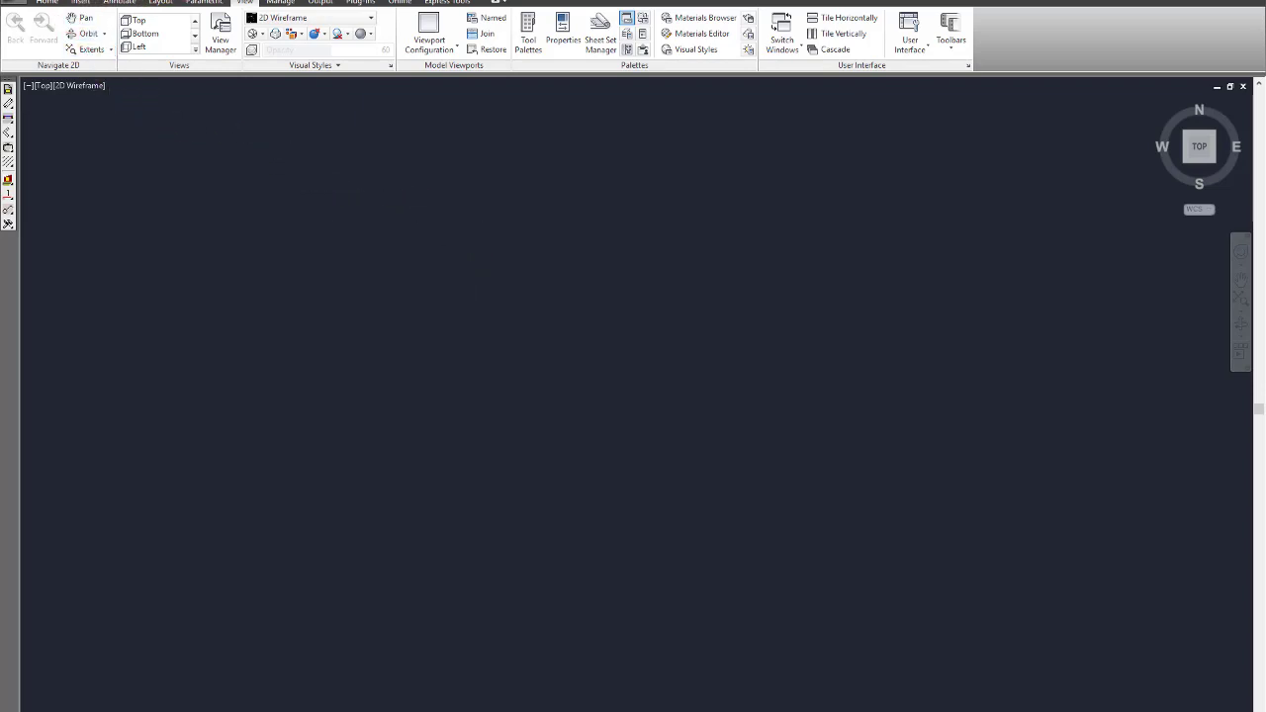
{"action": "left_click", "coordinate": [217, 0]}
{"action": "left_click", "coordinate": [216, 3]}
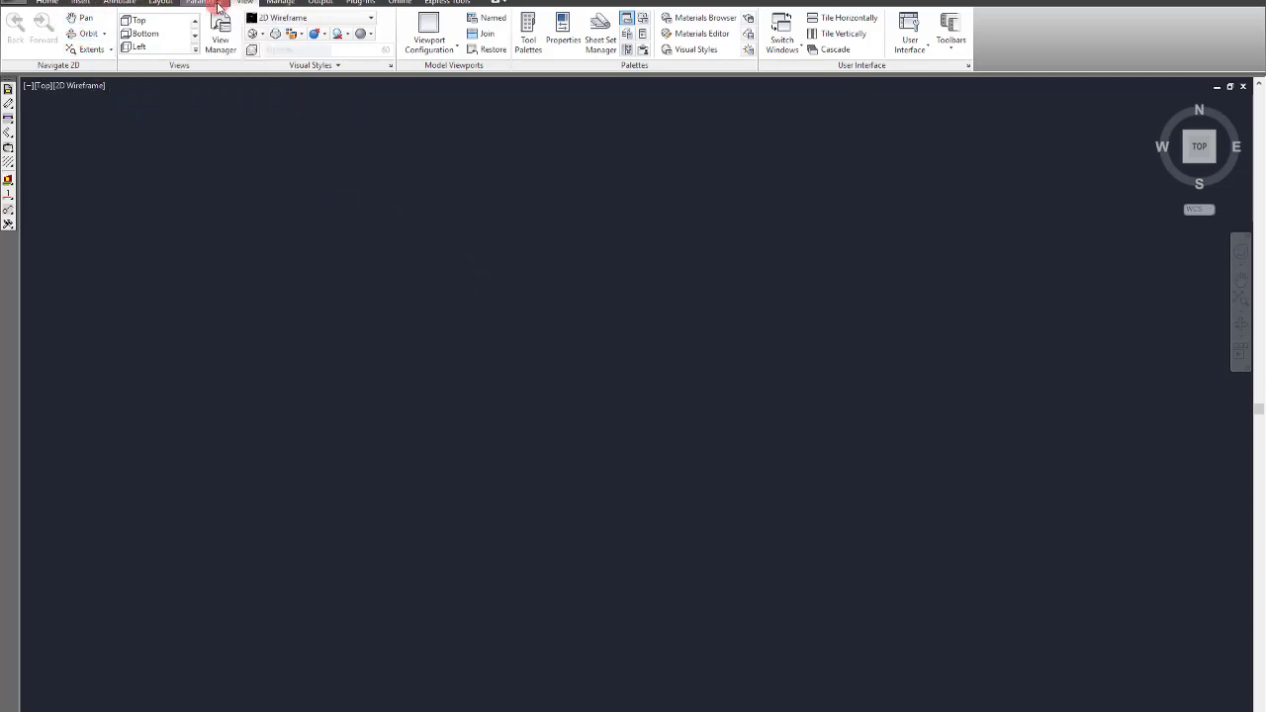
Step: Bring up the Home drawing tools and dock the Layers toolbar in the strip above the drawing area
{"action": "left_click", "coordinate": [54, 3]}
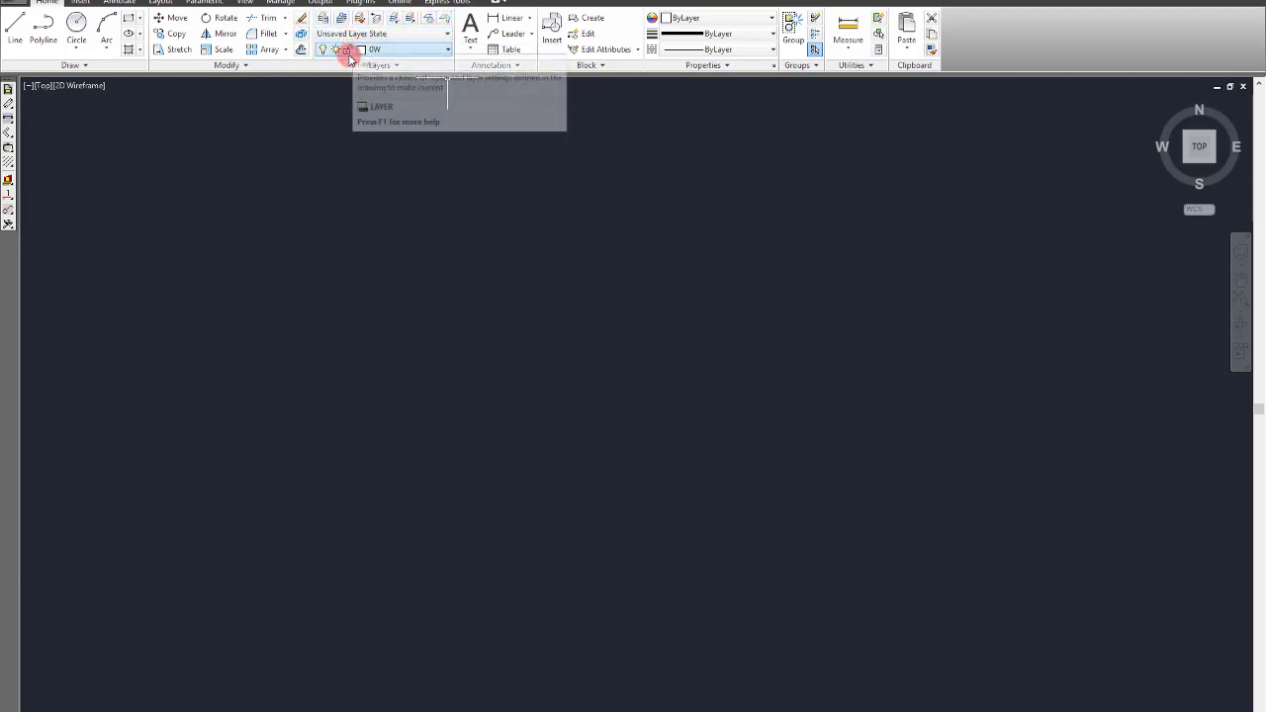
{"action": "left_click", "coordinate": [409, 48]}
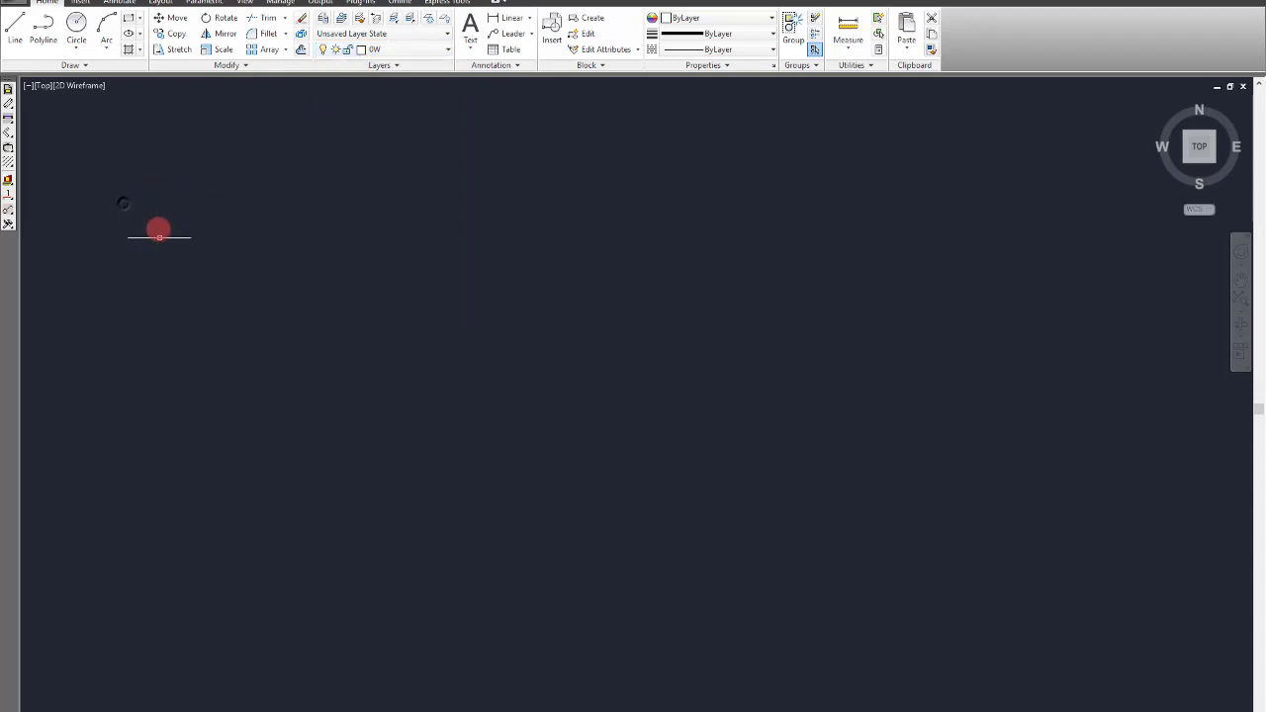
{"action": "right_click", "coordinate": [9, 258]}
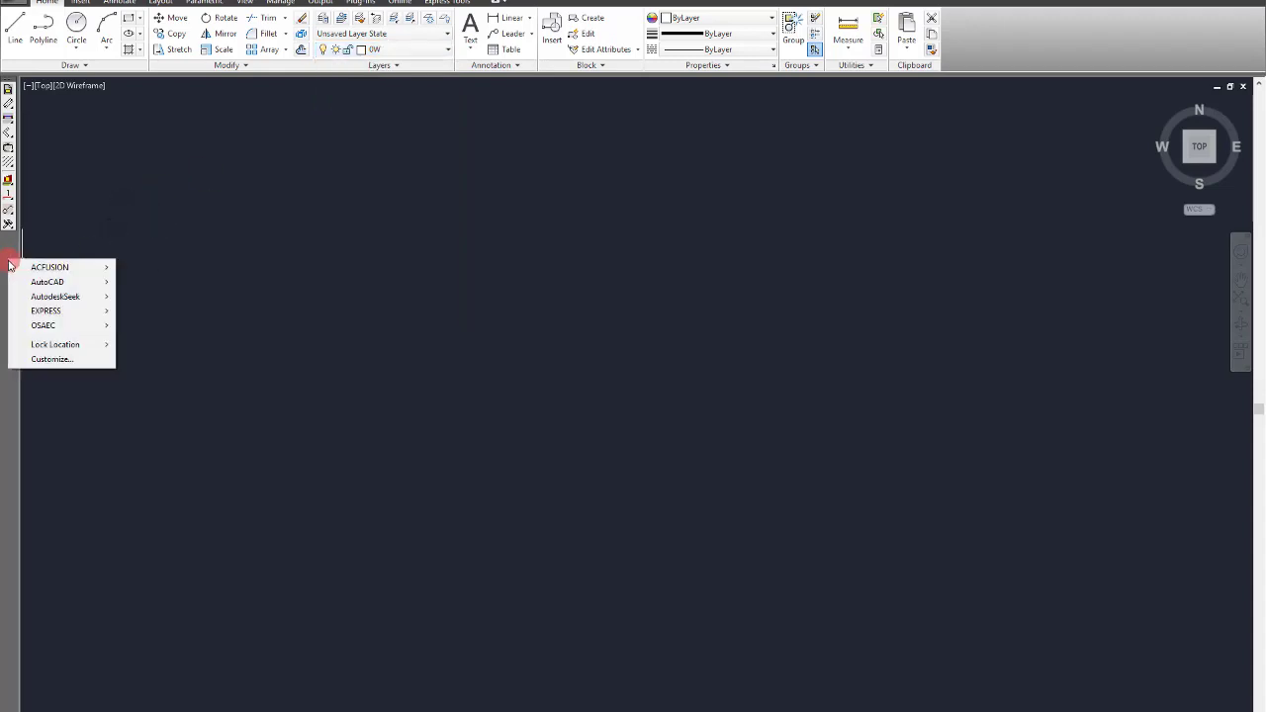
{"action": "left_click", "coordinate": [130, 198]}
{"action": "left_click", "coordinate": [130, 198]}
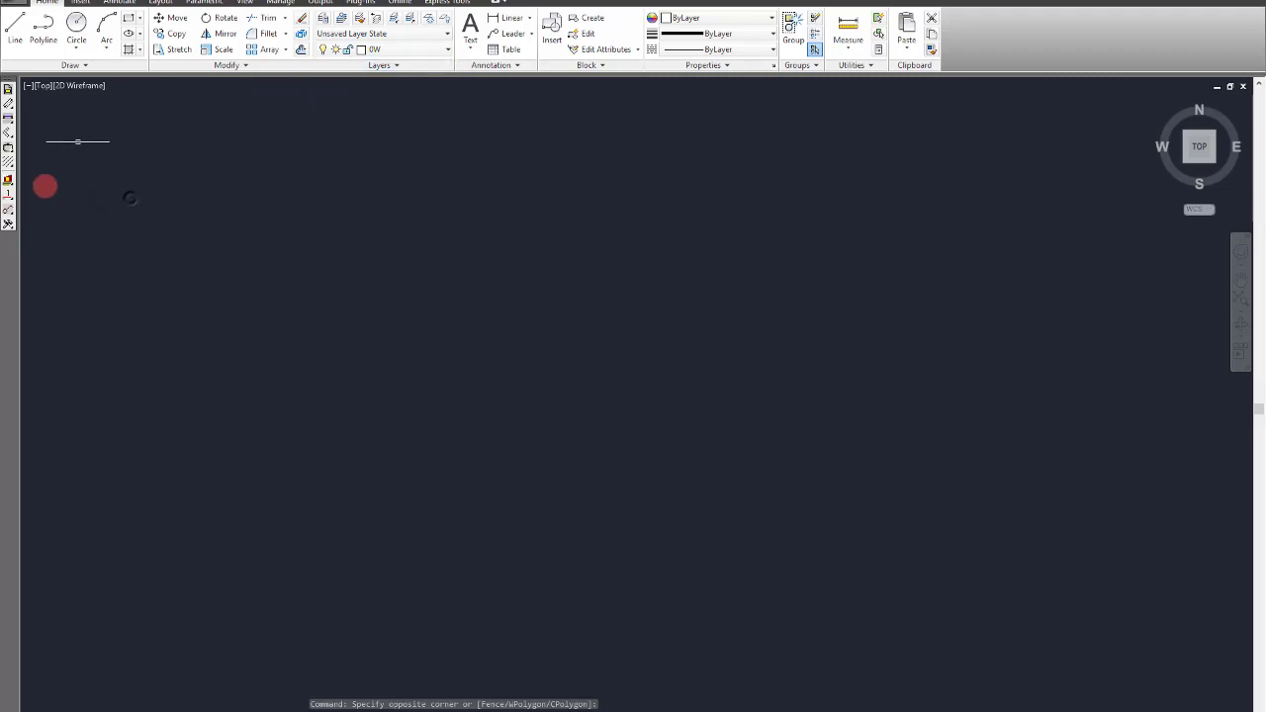
{"action": "right_click", "coordinate": [10, 269]}
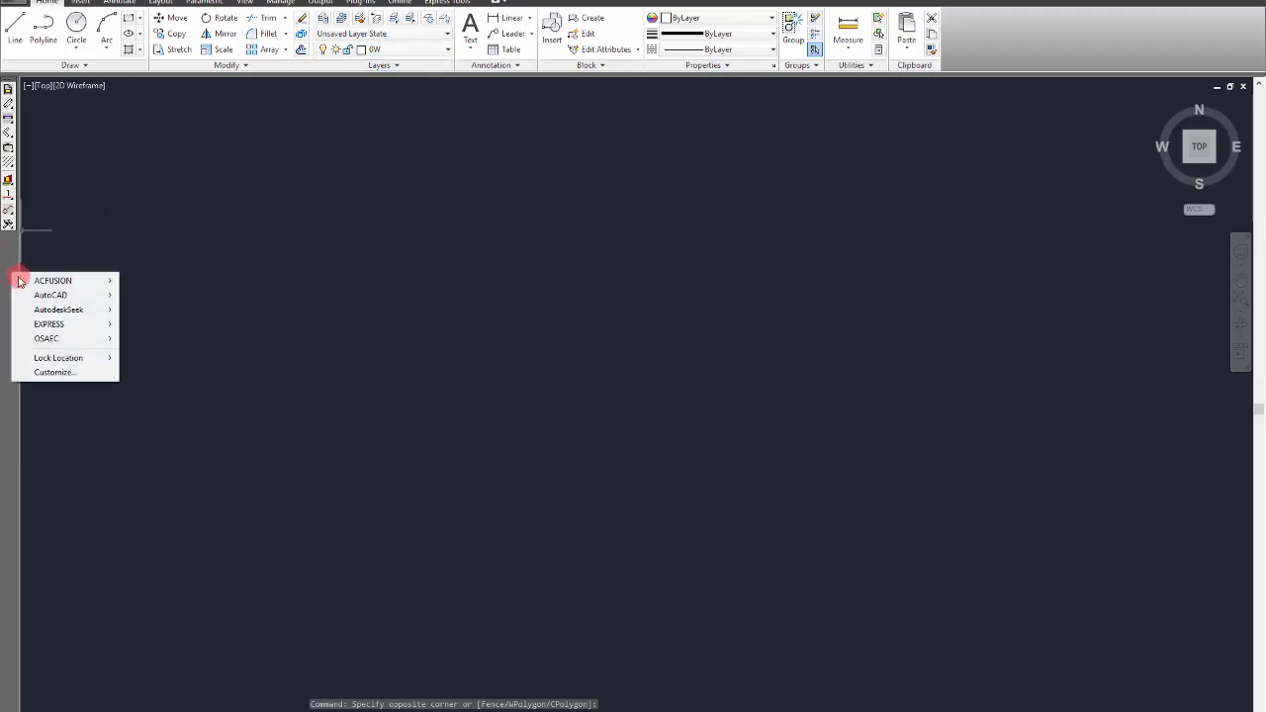
{"action": "mouse_move", "coordinate": [68, 282]}
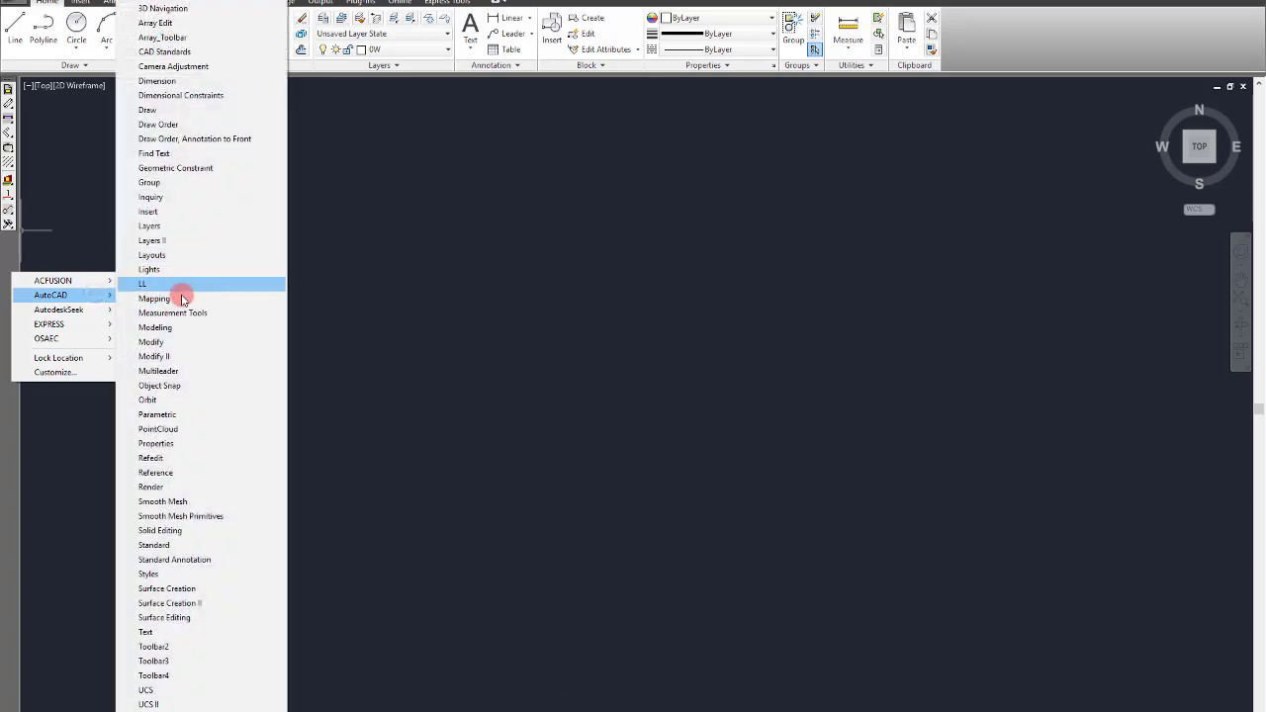
{"action": "left_click", "coordinate": [182, 226]}
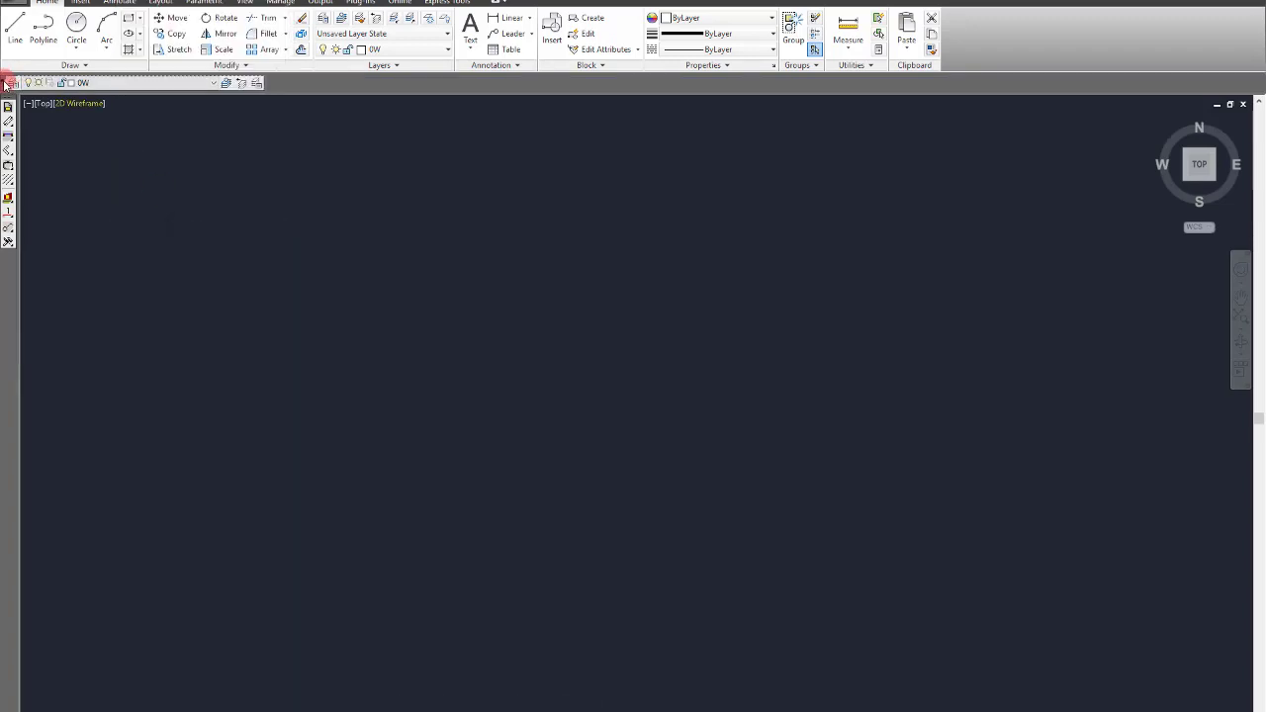
{"action": "left_click_drag", "start_coordinate": [5, 84], "coordinate": [144, 86]}
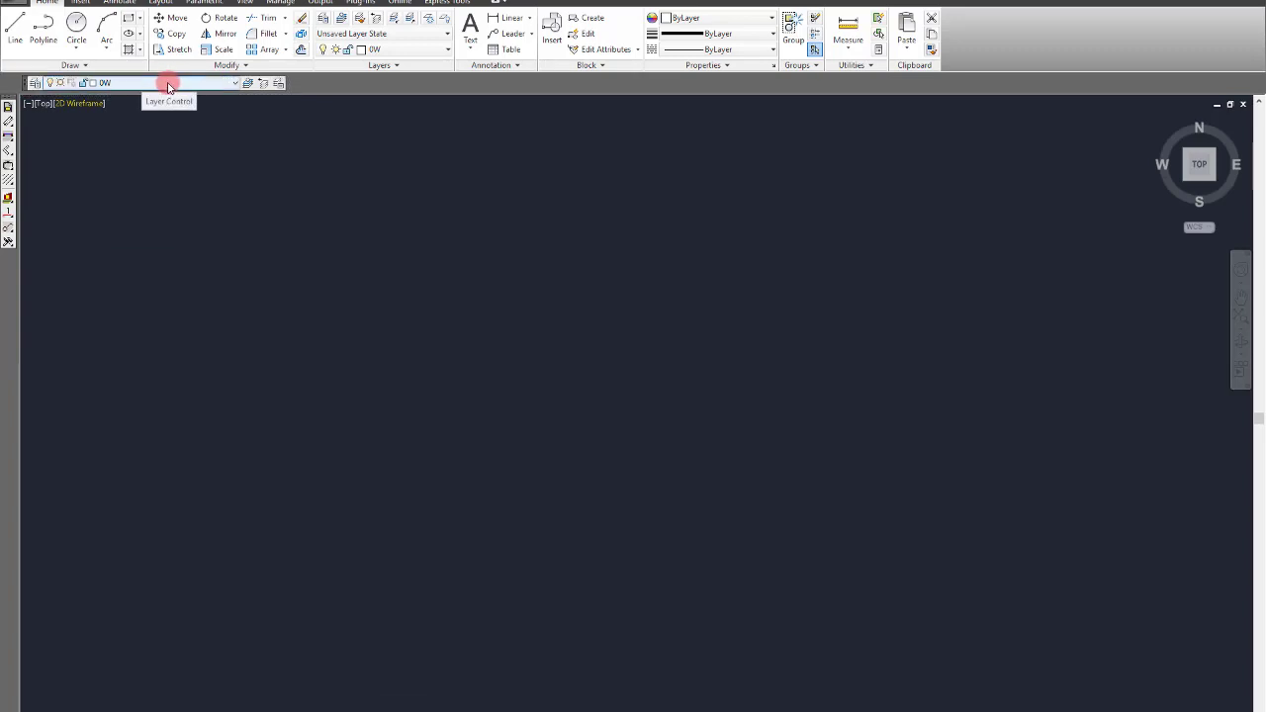
Step: Review the drawing's layers in the Layers toolbar without changing the current layer
{"action": "left_click", "coordinate": [165, 82]}
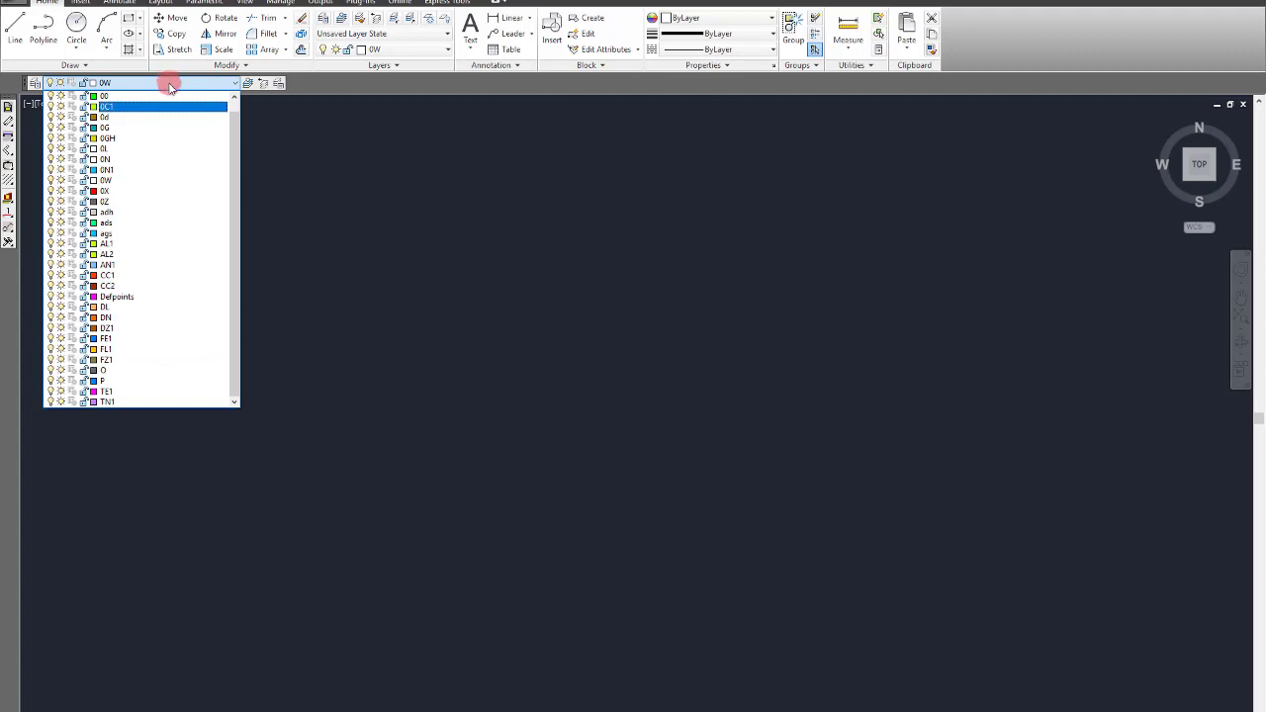
{"action": "left_click", "coordinate": [168, 81]}
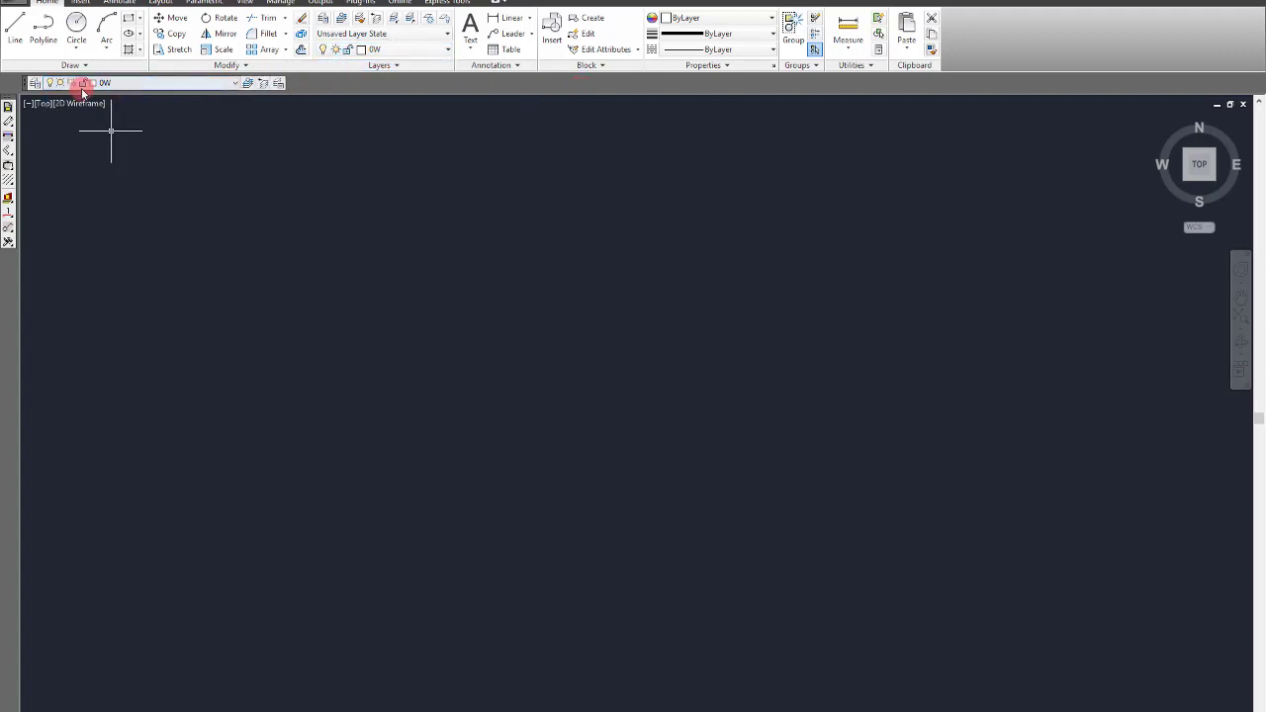
{"action": "left_click", "coordinate": [165, 82]}
{"action": "left_click", "coordinate": [168, 86]}
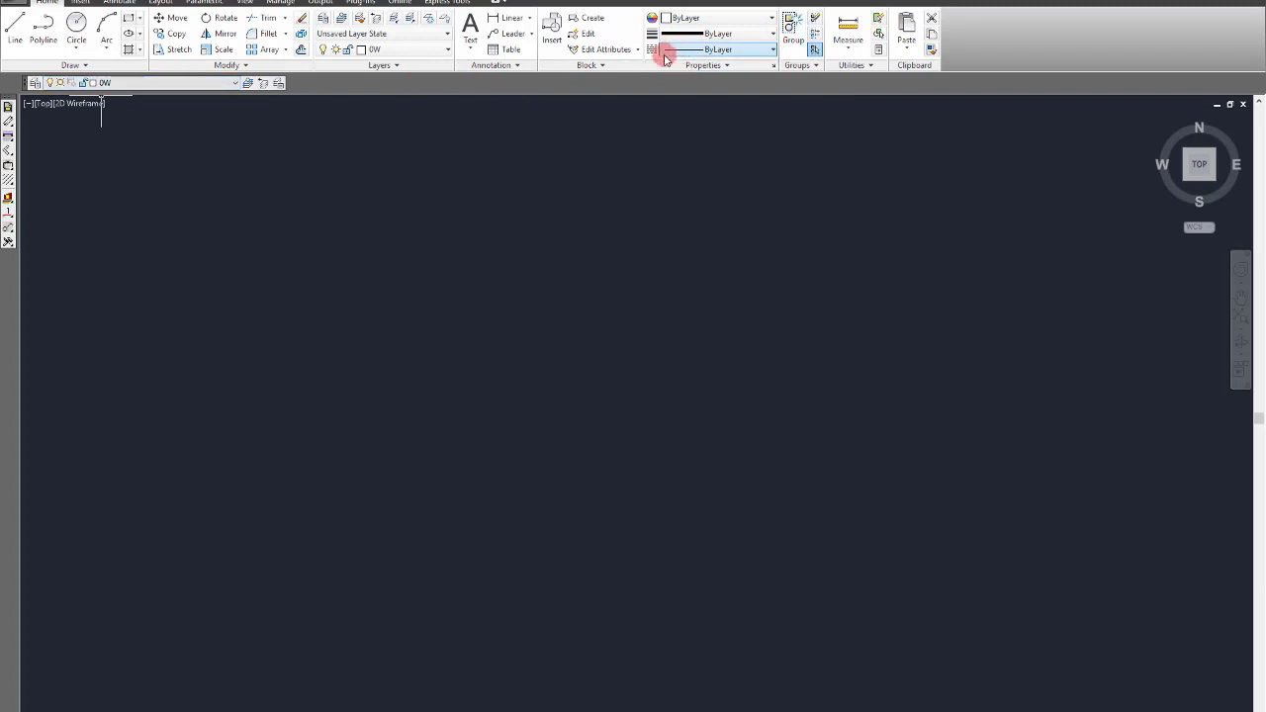
{"action": "left_click", "coordinate": [814, 48]}
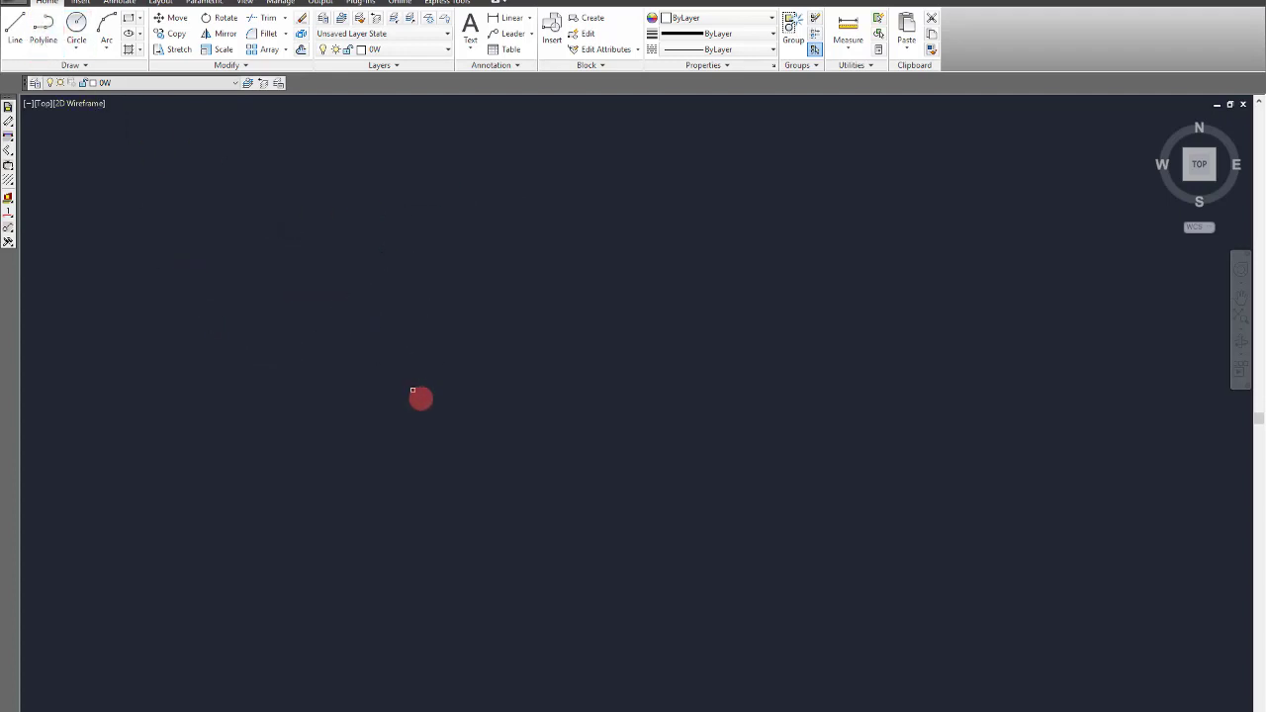
{"action": "left_click_drag", "start_coordinate": [435, 409], "coordinate": [310, 246]}
{"action": "left_click_drag", "start_coordinate": [603, 486], "coordinate": [268, 274]}
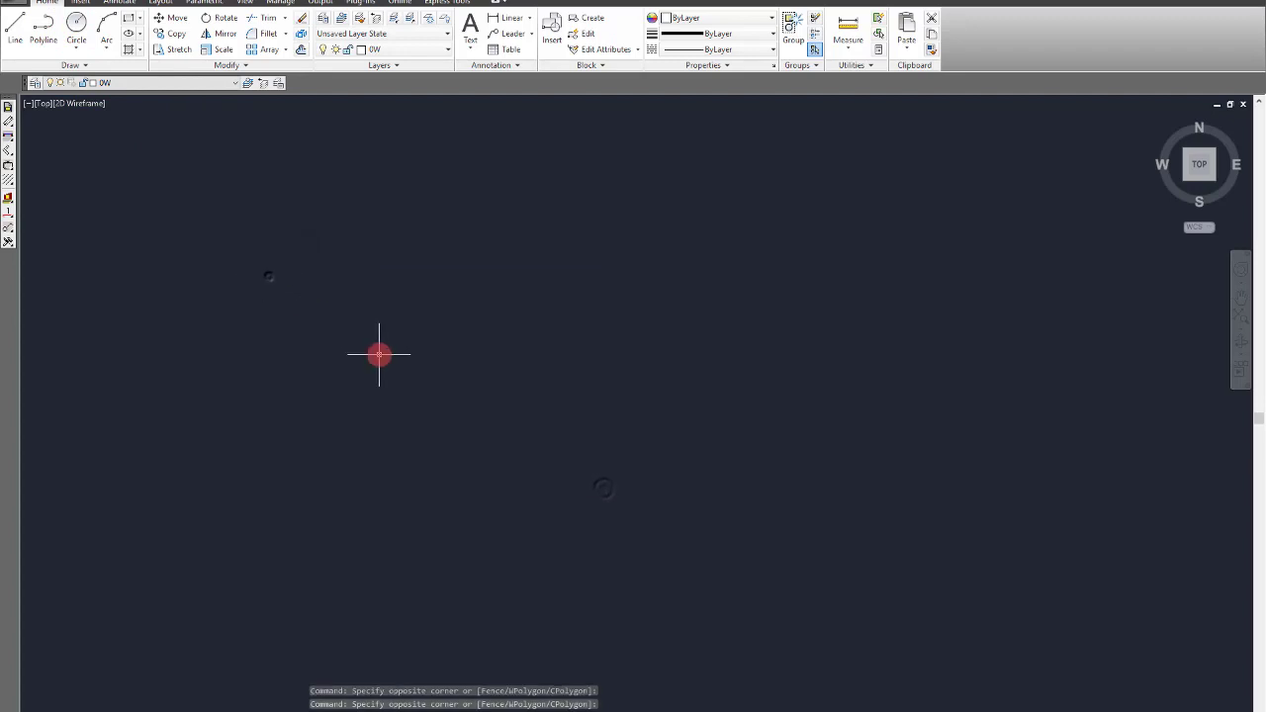
{"action": "left_click_drag", "start_coordinate": [184, 175], "coordinate": [603, 500]}
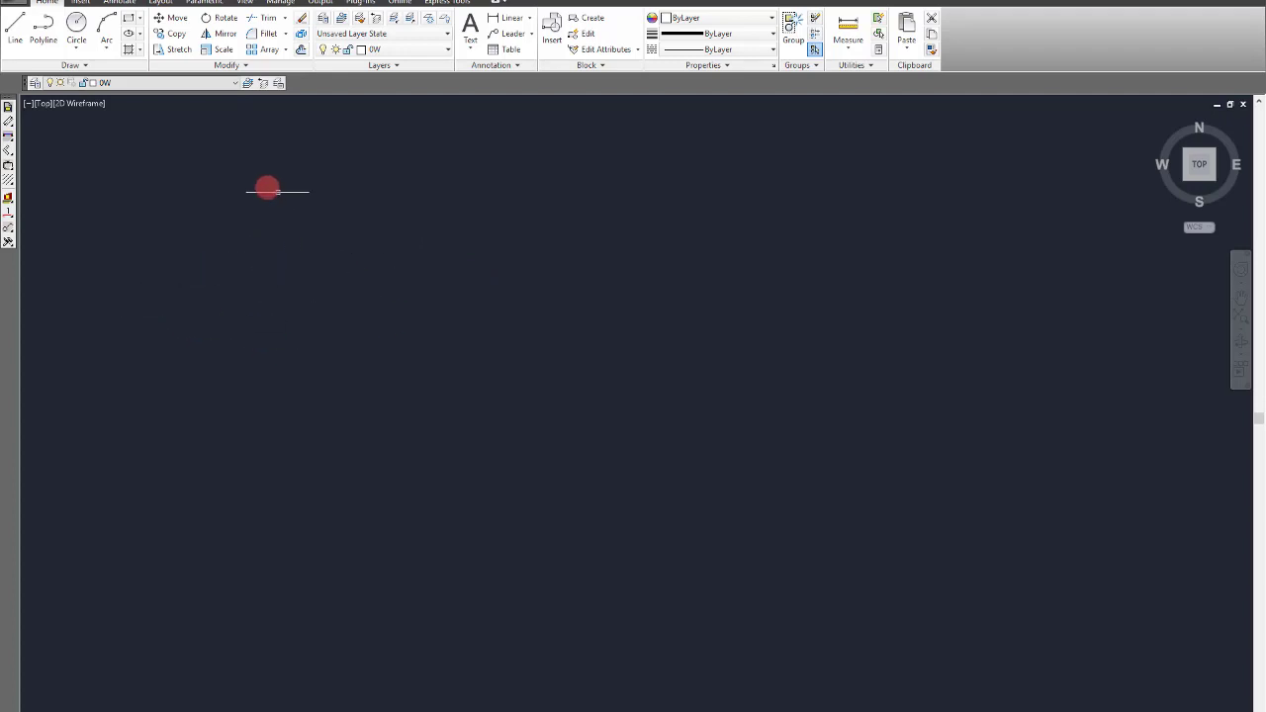
{"action": "left_click_drag", "start_coordinate": [202, 184], "coordinate": [568, 433]}
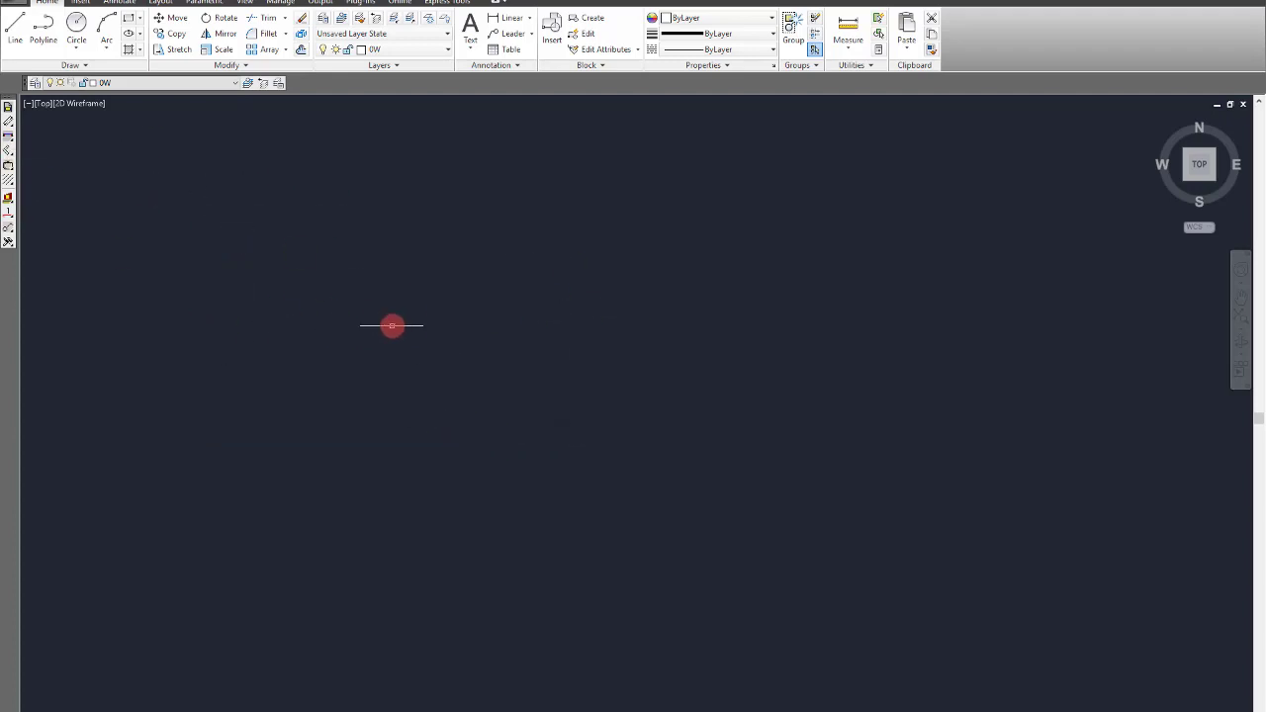
{"action": "left_click", "coordinate": [203, 194]}
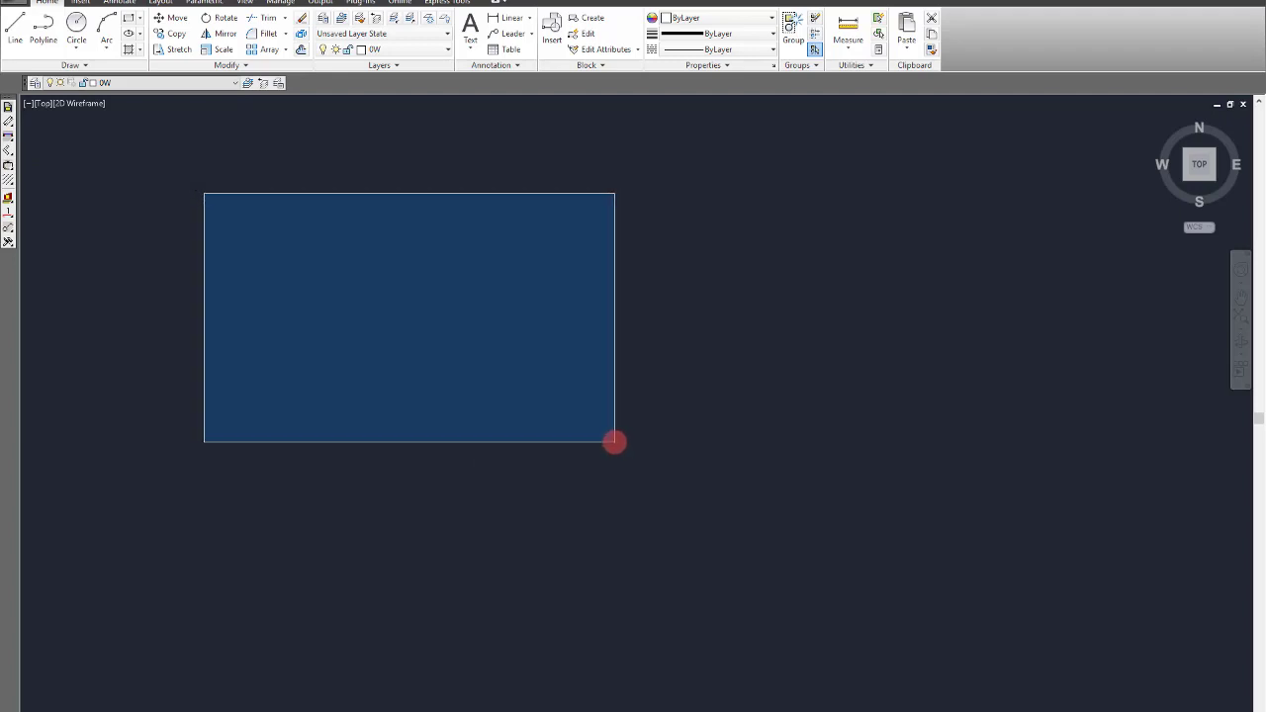
{"action": "left_click", "coordinate": [532, 394]}
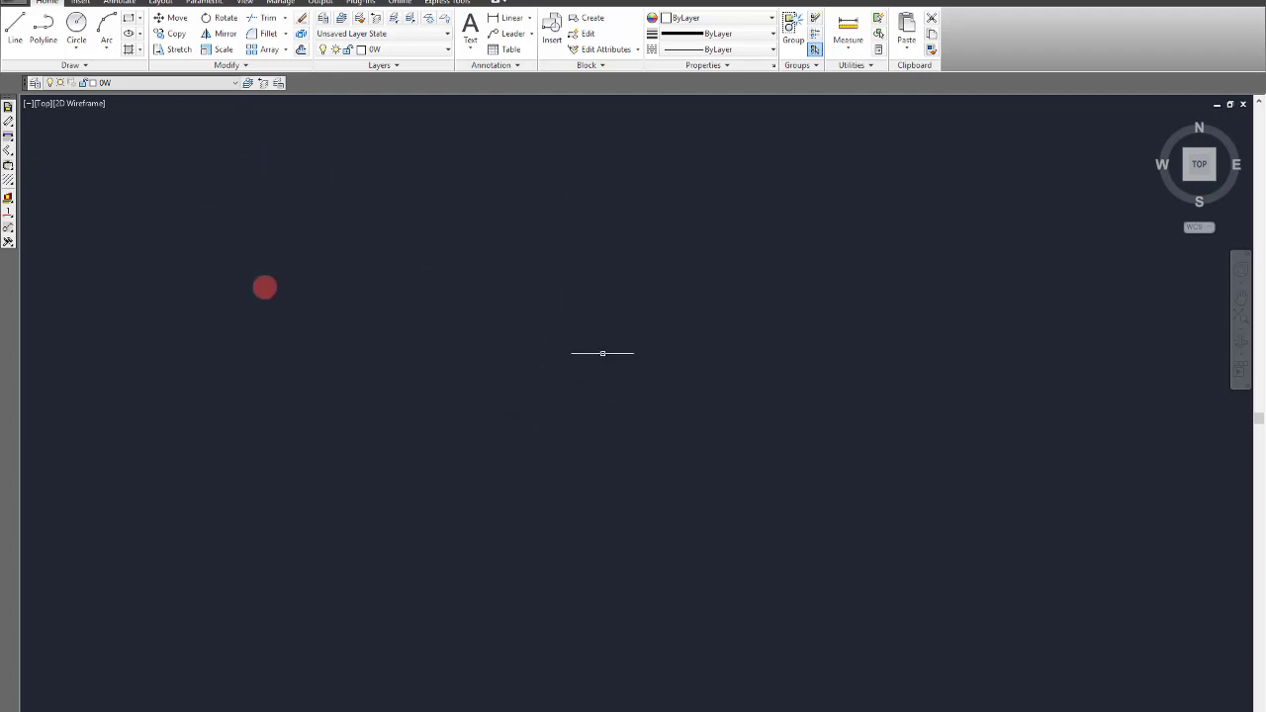
{"action": "left_click", "coordinate": [530, 379]}
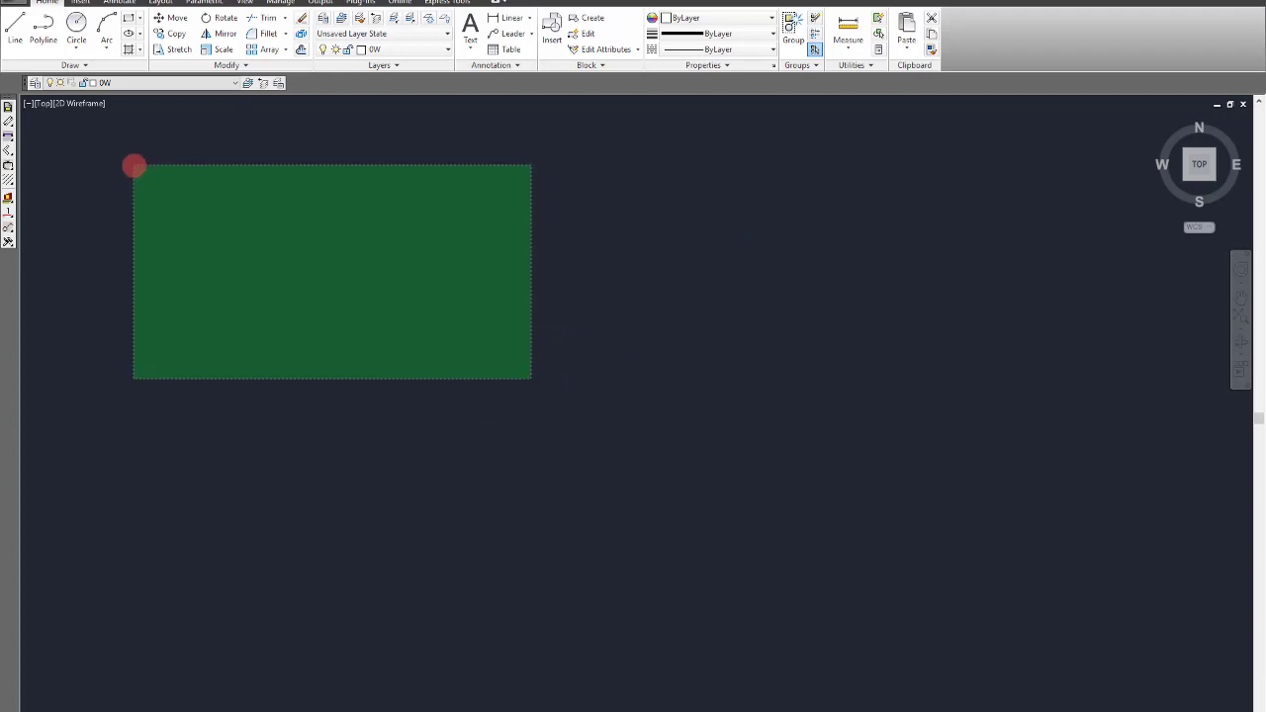
{"action": "left_click", "coordinate": [134, 166]}
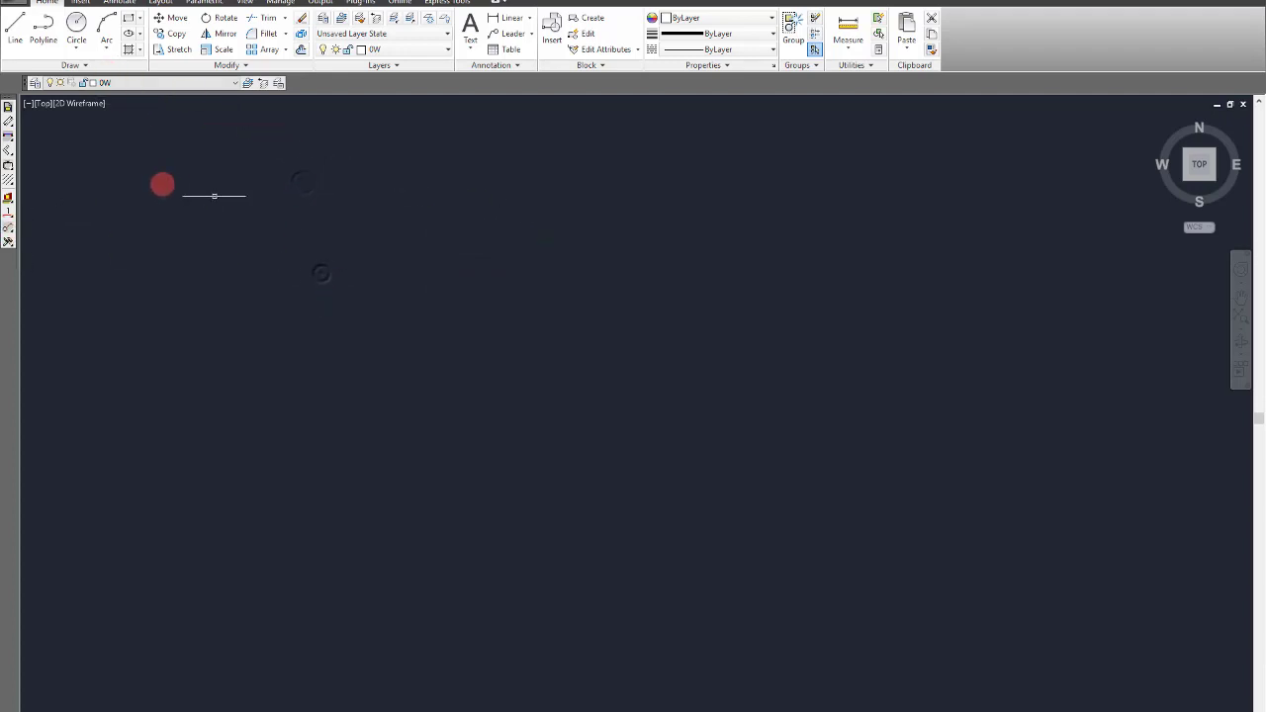
{"action": "left_click", "coordinate": [156, 179]}
{"action": "left_click", "coordinate": [694, 429]}
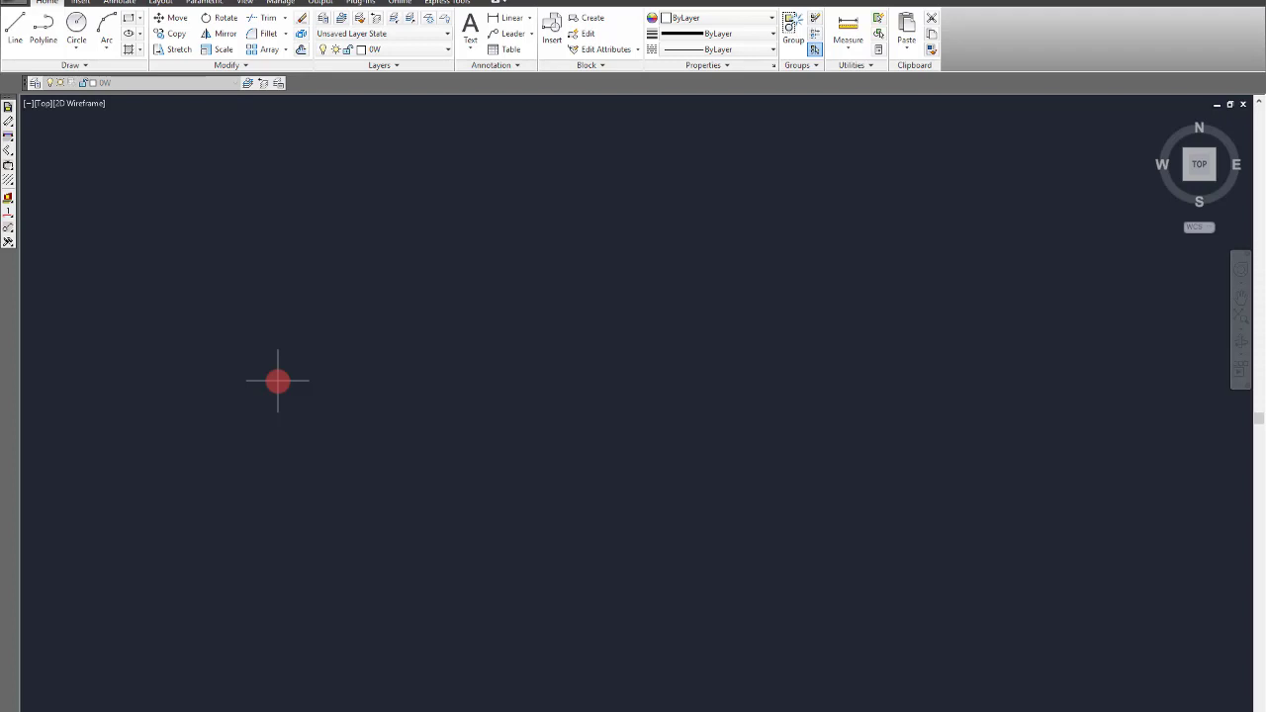
Step: Draw a zigzag of three connected lines, the middle one about 156 units long and perpendicular to the first
{"action": "left_click", "coordinate": [228, 404]}
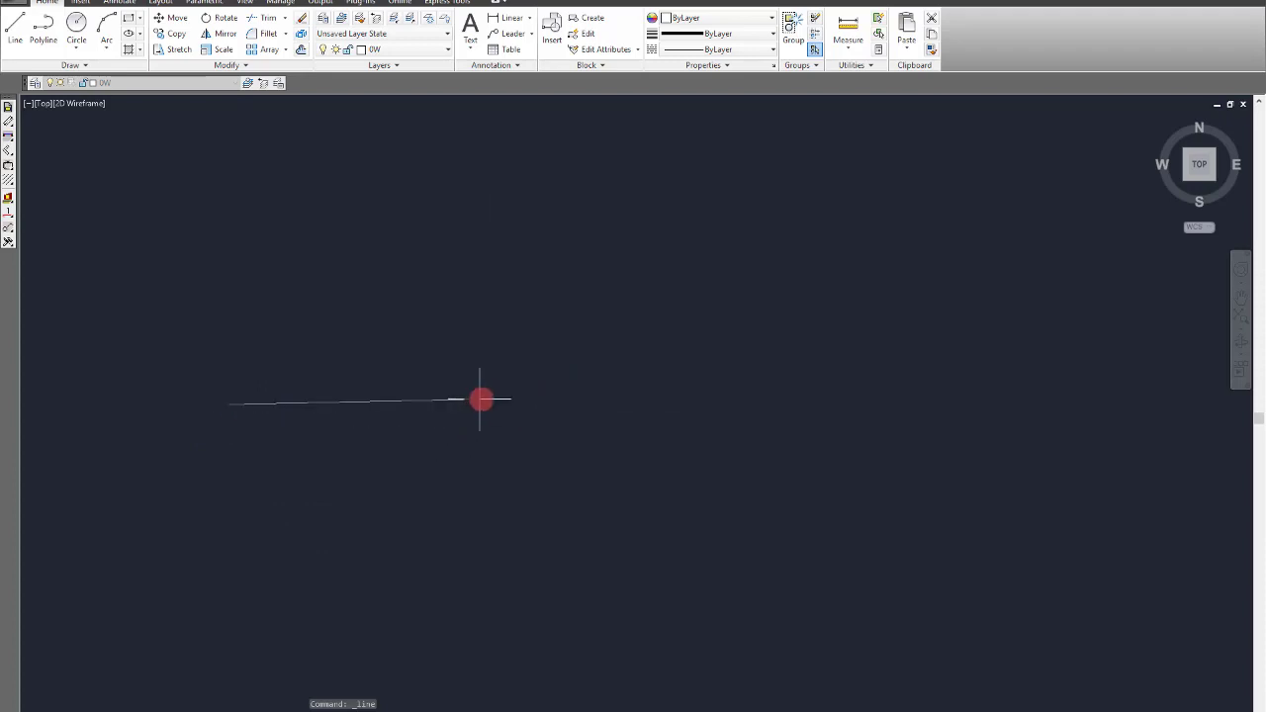
{"action": "left_click", "coordinate": [499, 369]}
{"action": "key", "text": "Return"}
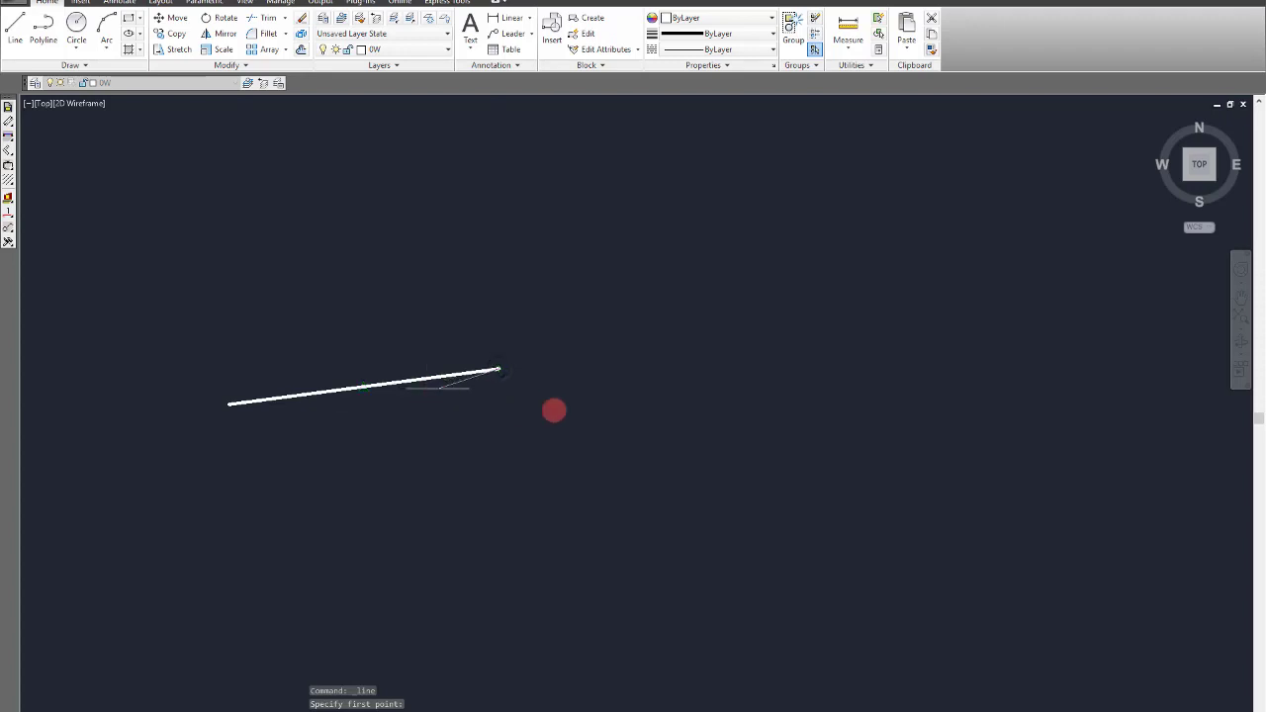
{"action": "left_click", "coordinate": [497, 419]}
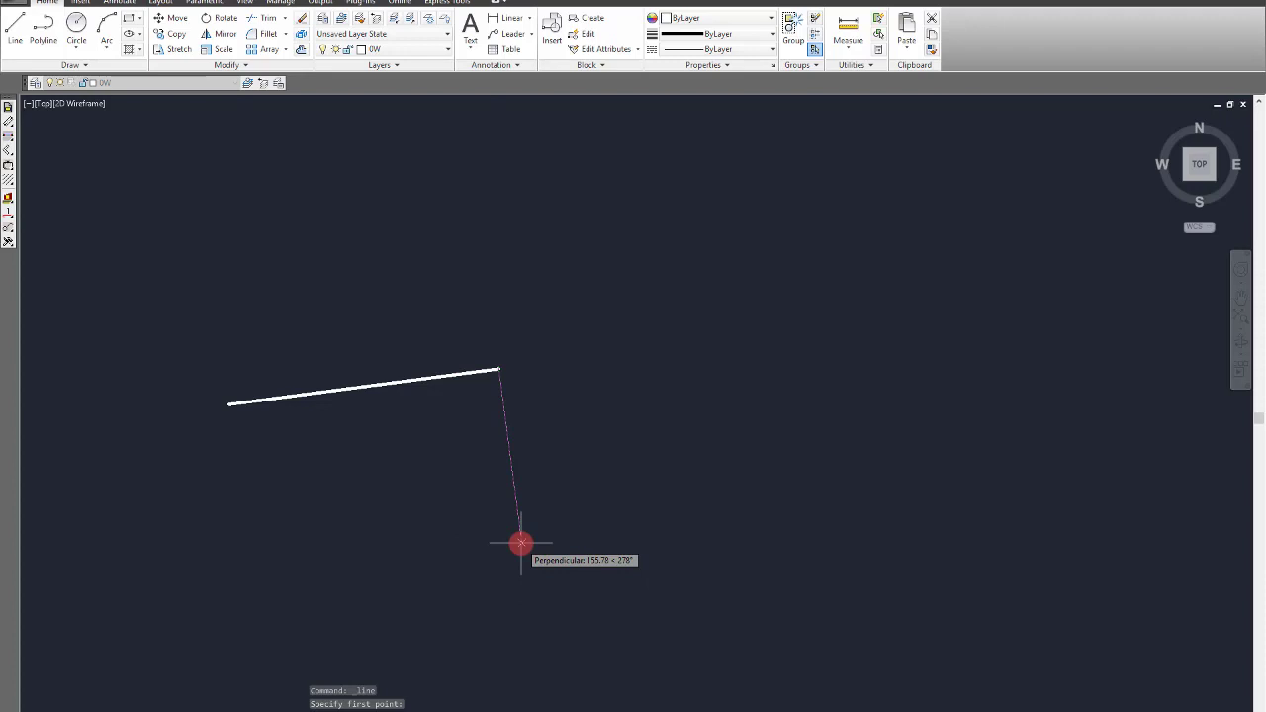
{"action": "left_click", "coordinate": [522, 542]}
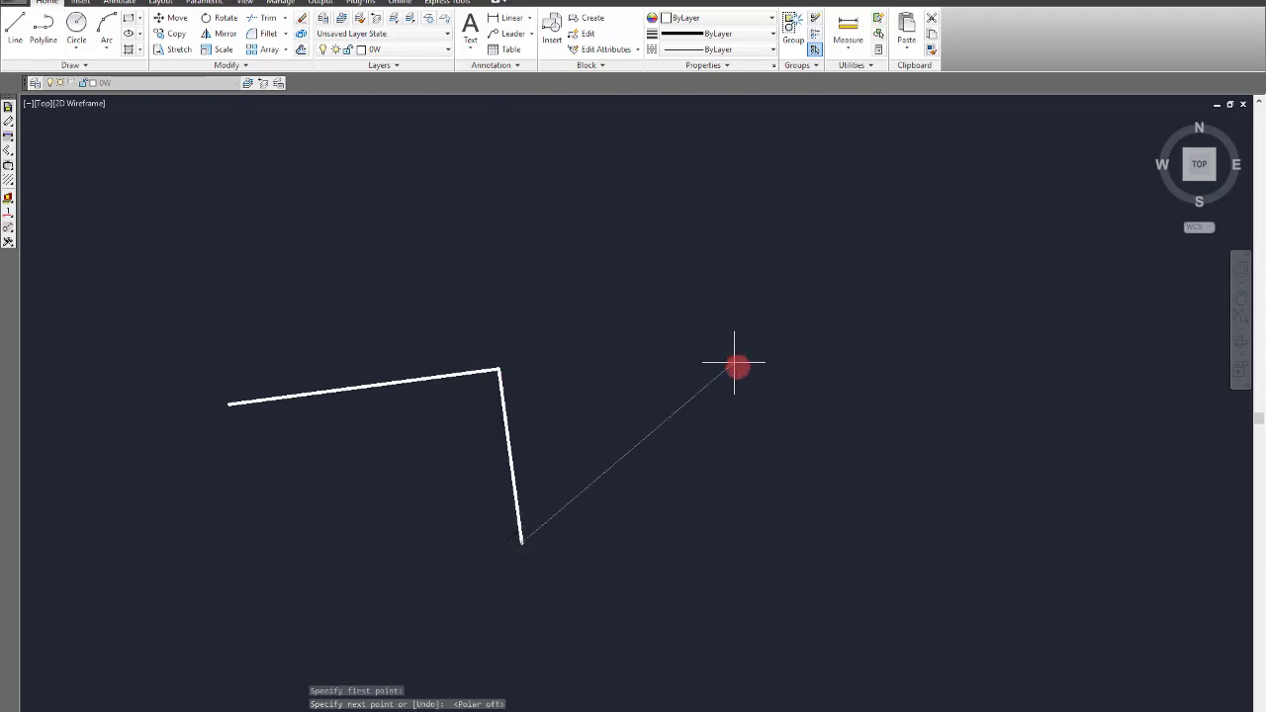
{"action": "left_click", "coordinate": [795, 507]}
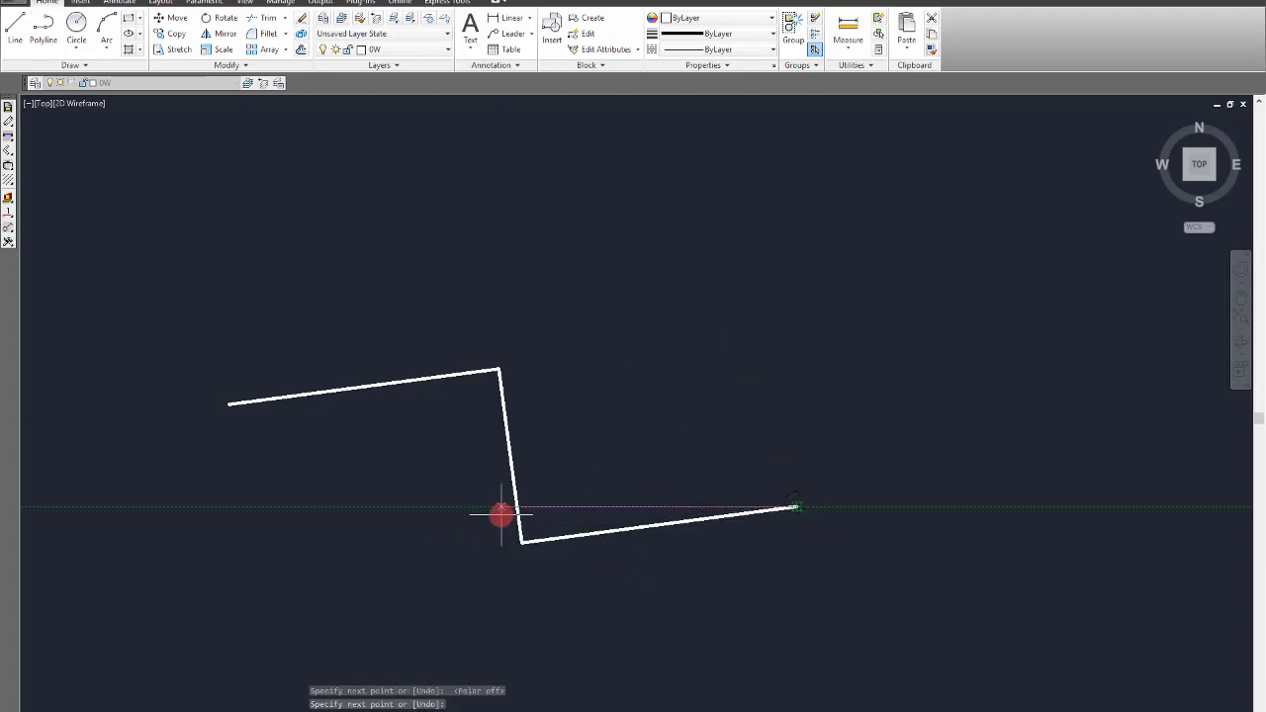
{"action": "left_click", "coordinate": [648, 405]}
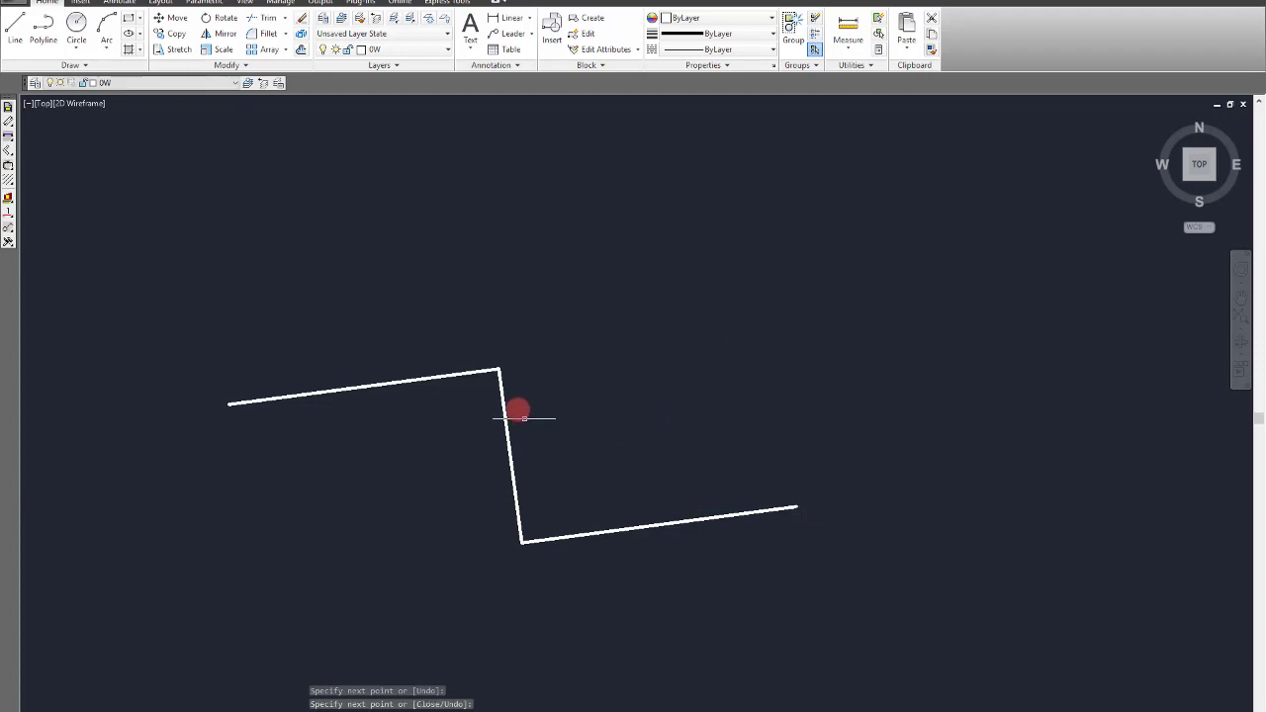
Step: Select all three zigzag lines, picking the first two individually and catching the last one with a crossing window
{"action": "left_click", "coordinate": [406, 381]}
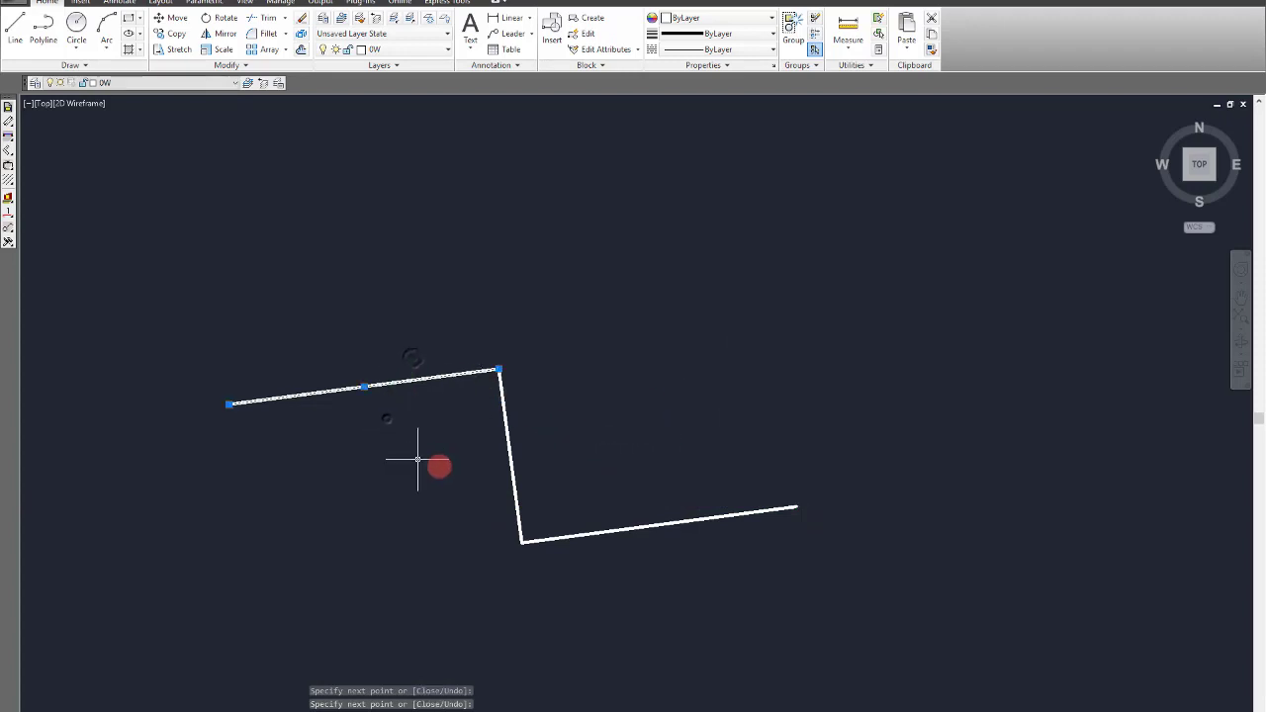
{"action": "left_click", "coordinate": [500, 454]}
{"action": "left_click", "coordinate": [686, 591]}
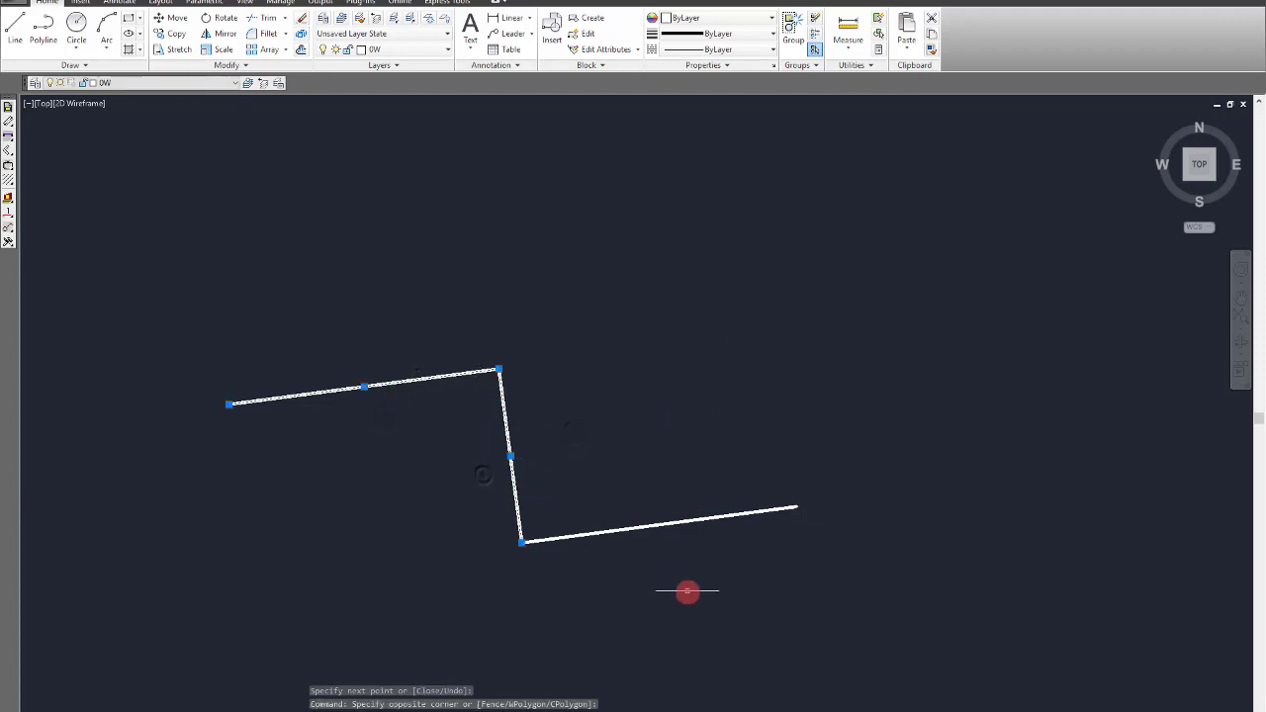
{"action": "left_click", "coordinate": [597, 449]}
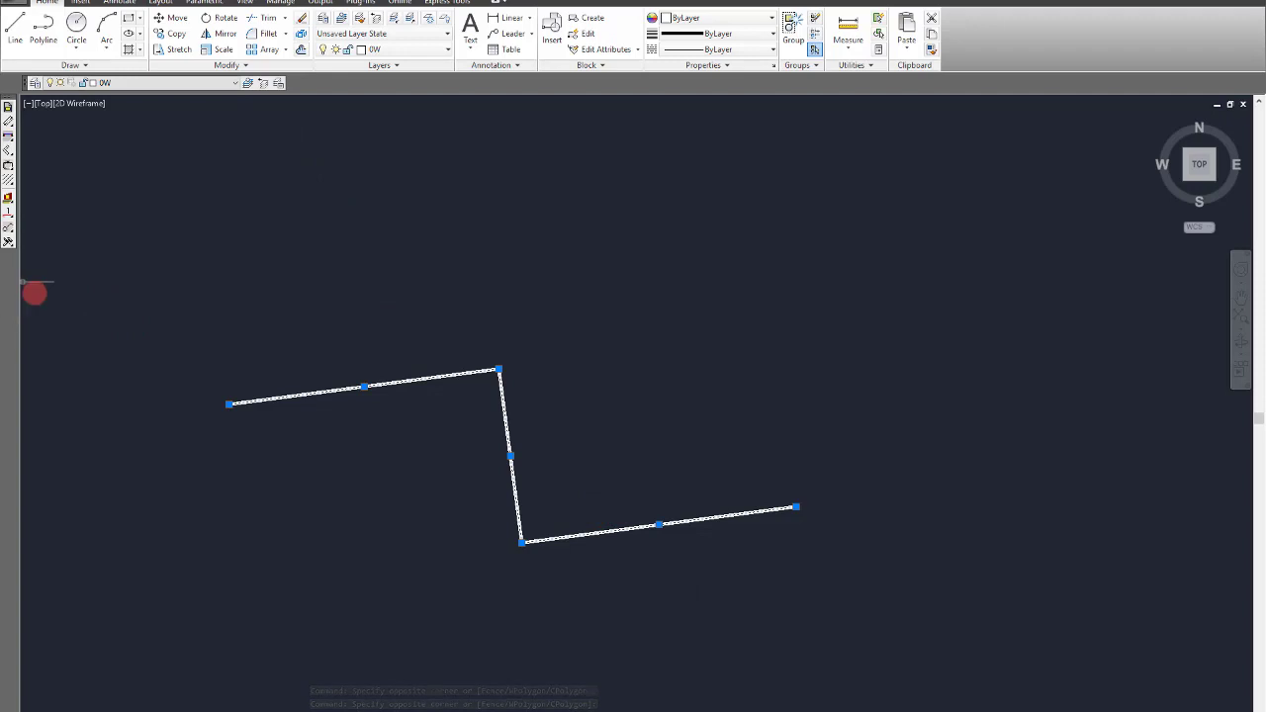
Step: Display the Properties toolbar beside the Layers toolbar and inspect its colour setting for the selected lines
{"action": "right_click", "coordinate": [14, 286]}
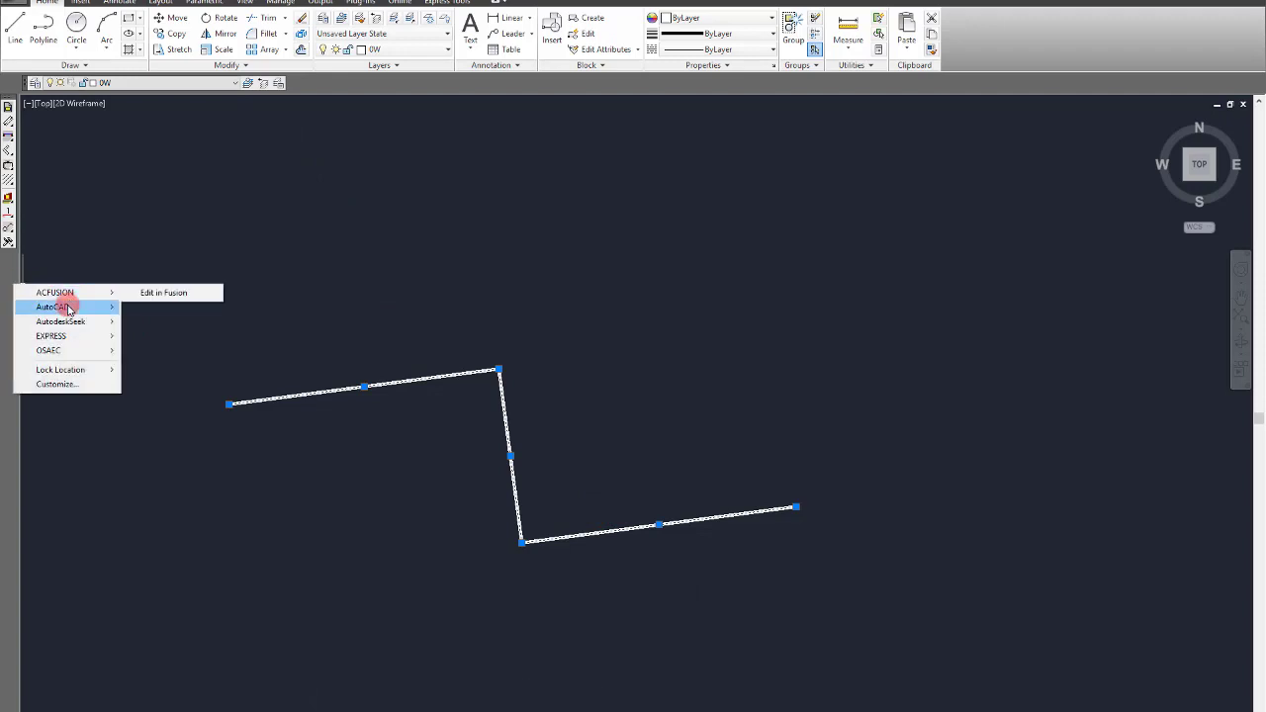
{"action": "mouse_move", "coordinate": [67, 308]}
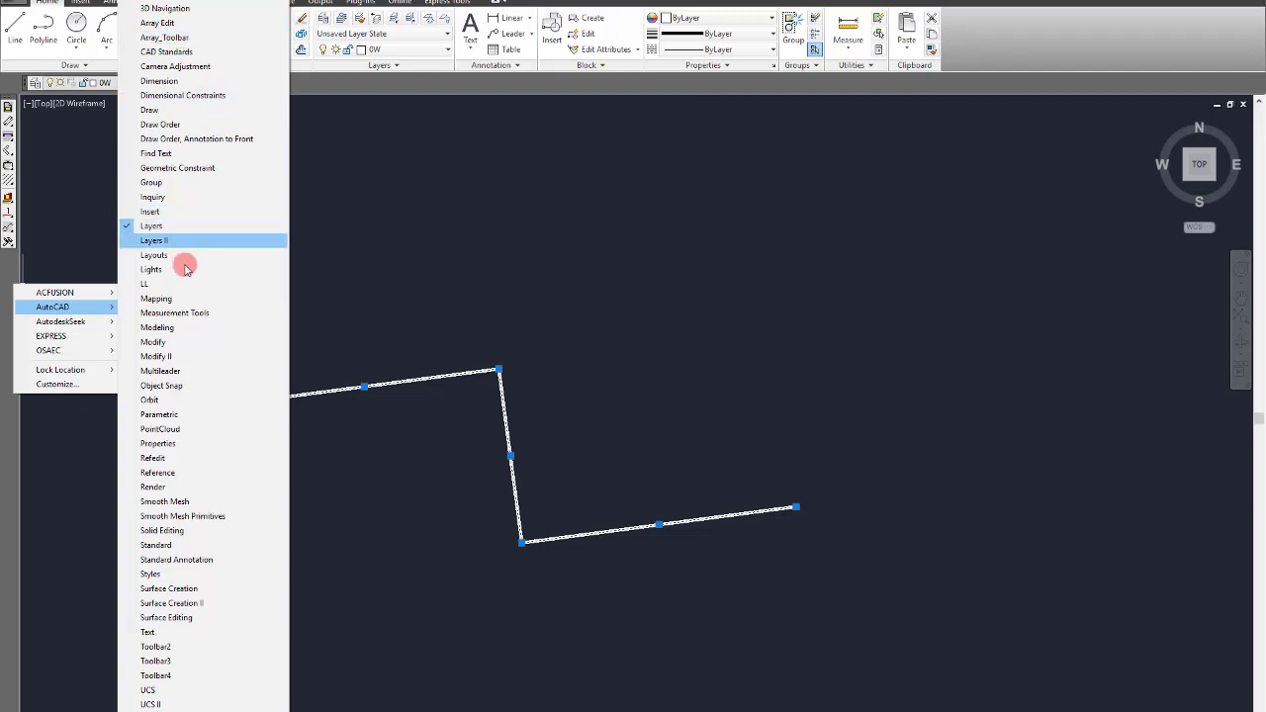
{"action": "left_click", "coordinate": [188, 447]}
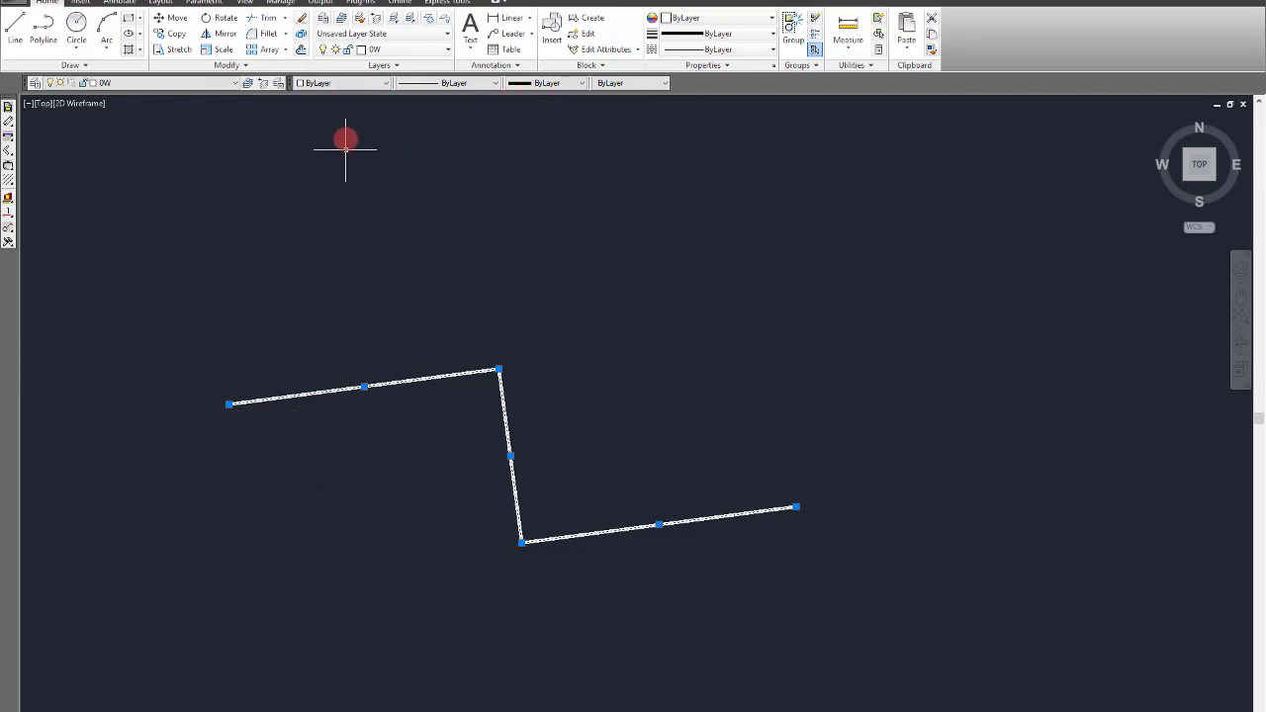
{"action": "left_click", "coordinate": [321, 84]}
{"action": "left_click", "coordinate": [385, 81]}
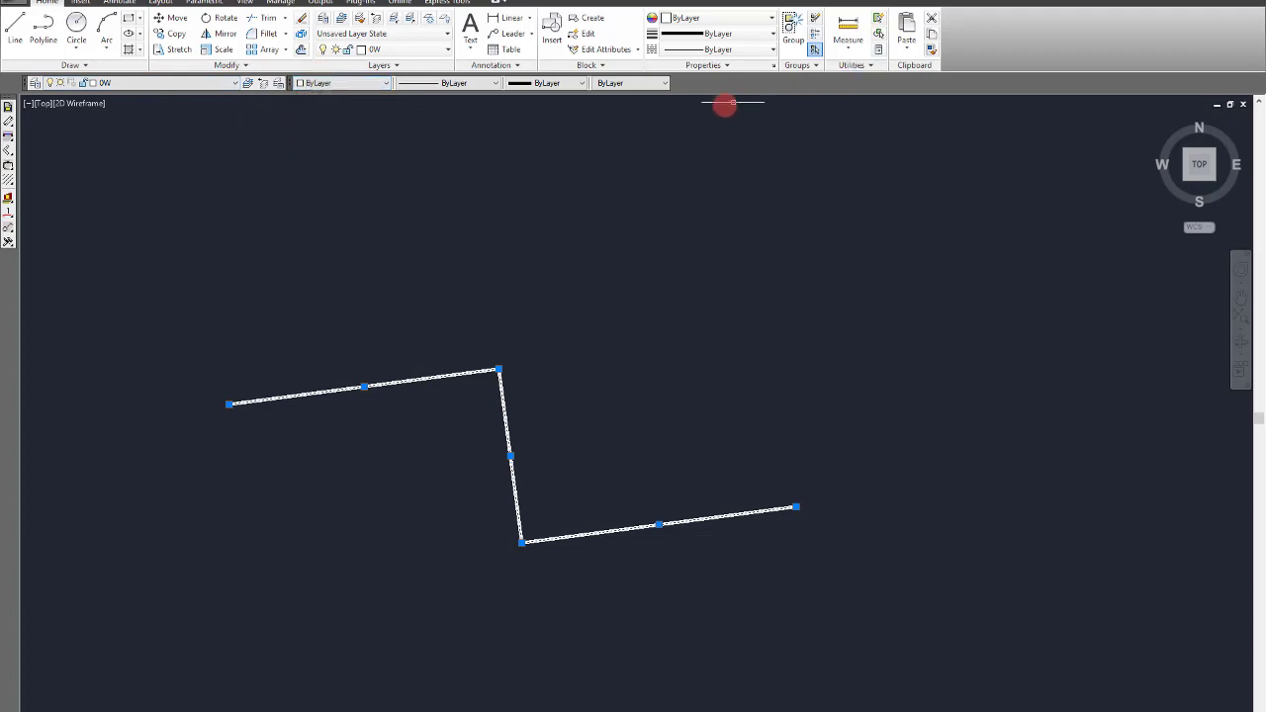
Step: Open the Properties palette for the three selected lines and float it lower beside the zigzag
{"action": "key", "text": "ctrl+1"}
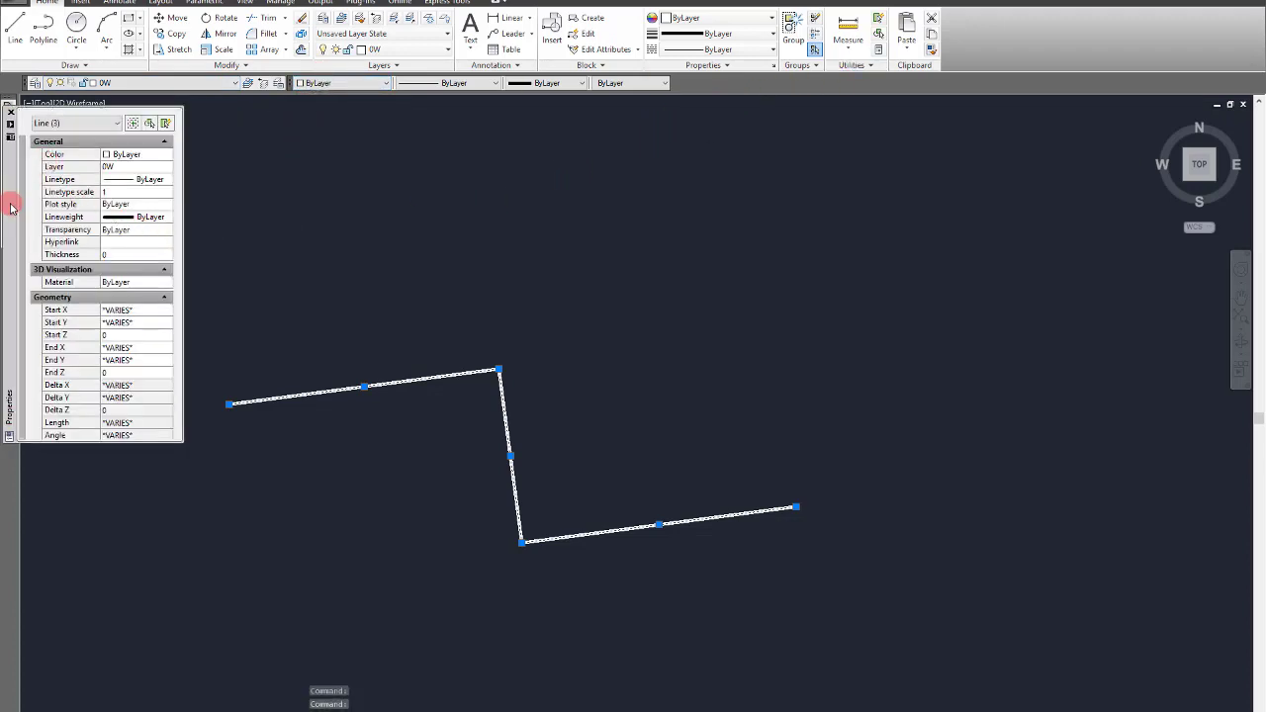
{"action": "left_click_drag", "start_coordinate": [10, 208], "coordinate": [33, 363]}
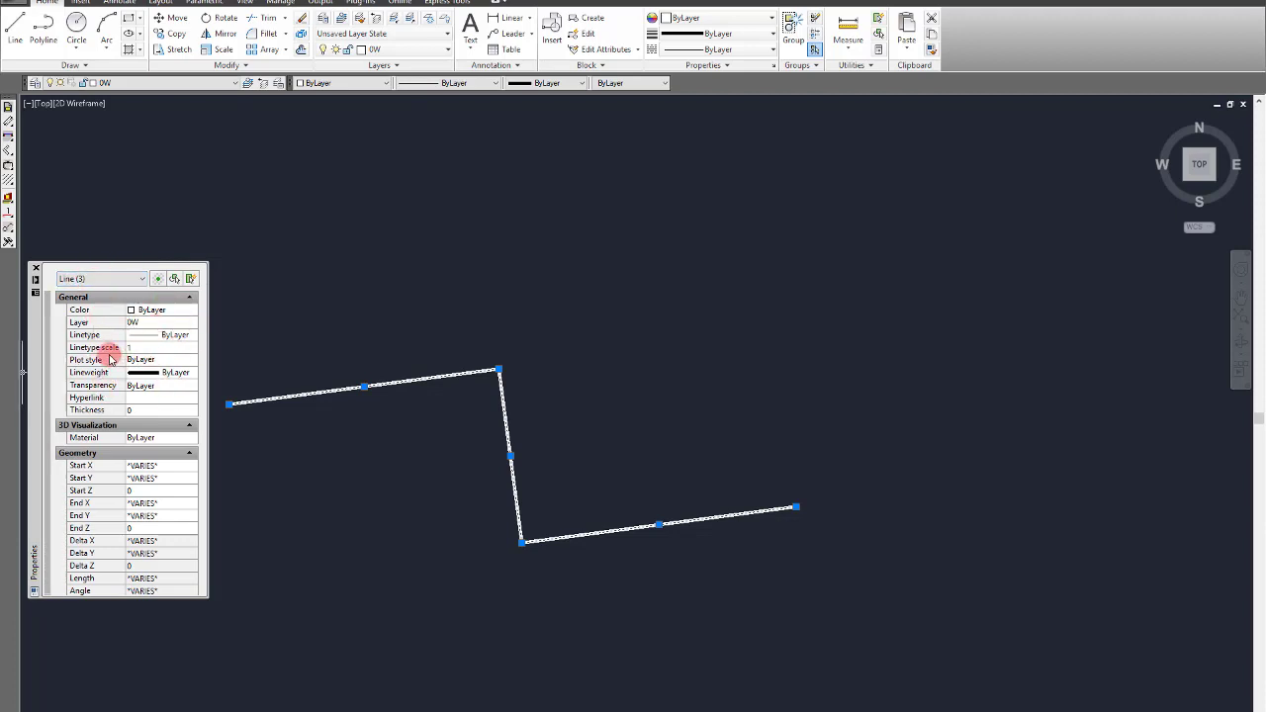
{"action": "left_click", "coordinate": [543, 339]}
Step: Select the first two zigzag lines with an enclosing window, and clear the selection
{"action": "scroll", "coordinate": [584, 316], "scroll_direction": "down", "scroll_amount": 2}
{"action": "scroll", "coordinate": [607, 369], "scroll_direction": "up", "scroll_amount": 2}
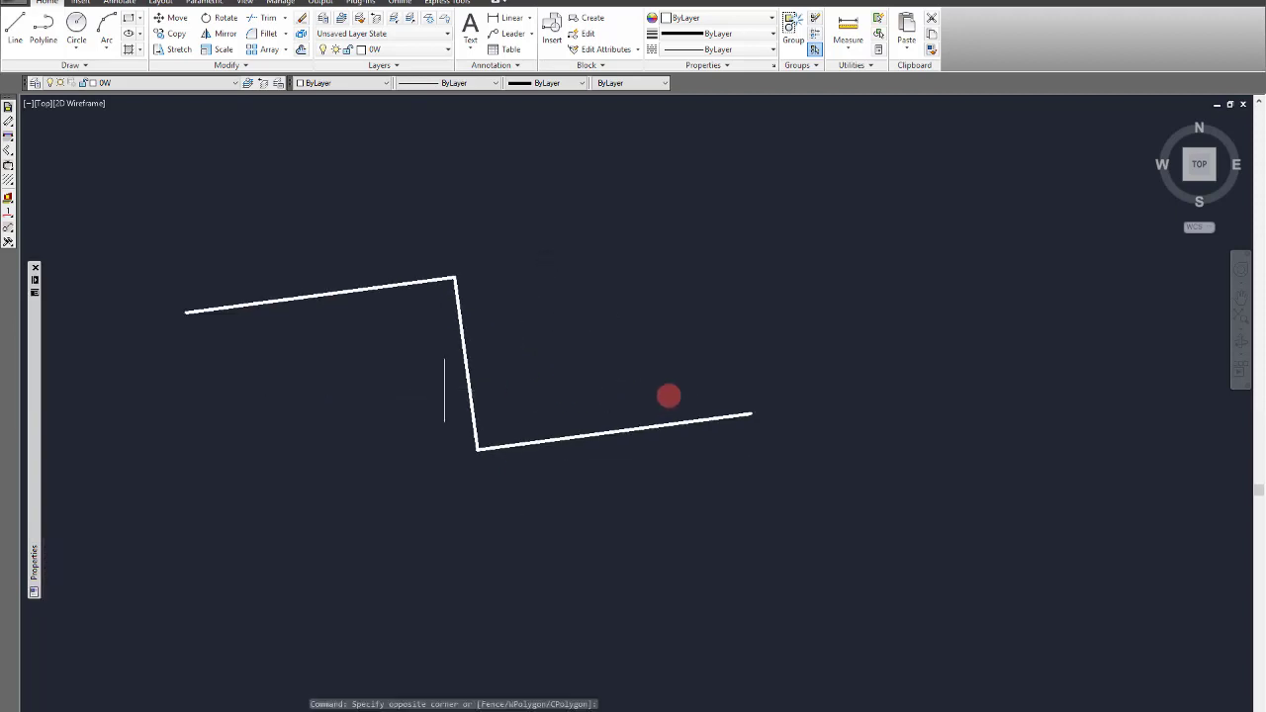
{"action": "scroll", "coordinate": [653, 423], "scroll_direction": "down", "scroll_amount": 2}
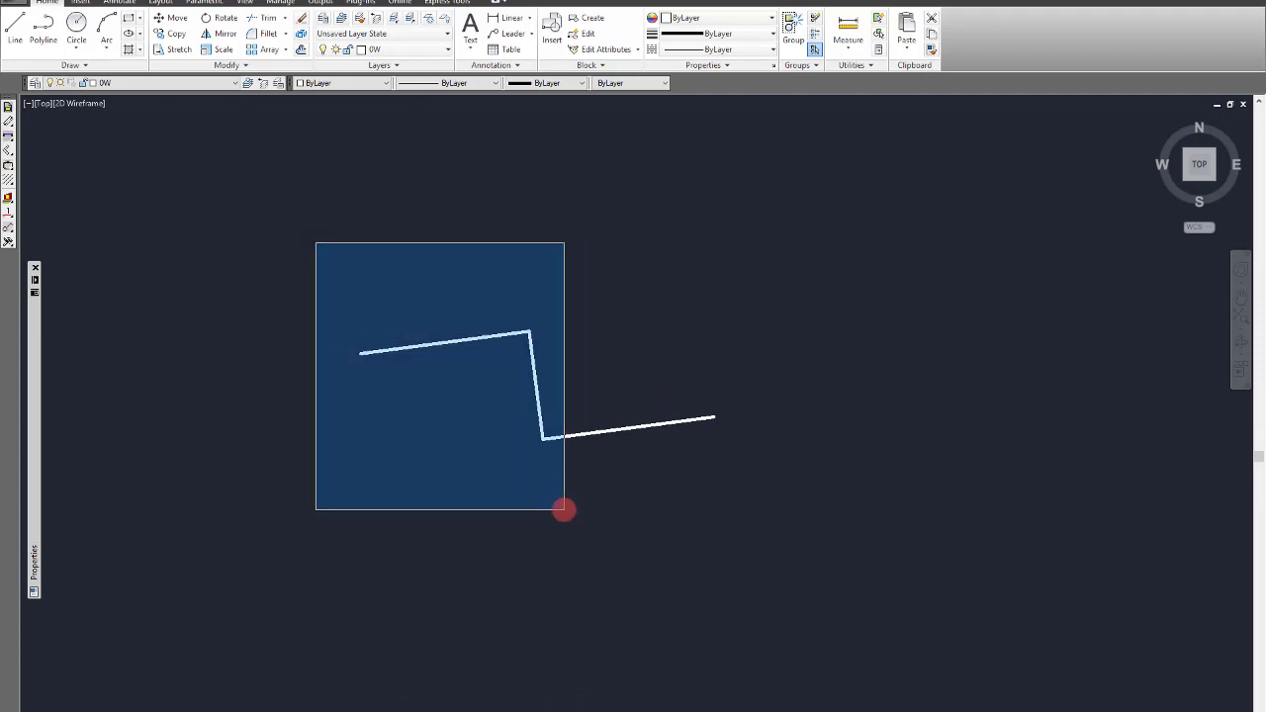
{"action": "left_click", "coordinate": [564, 509]}
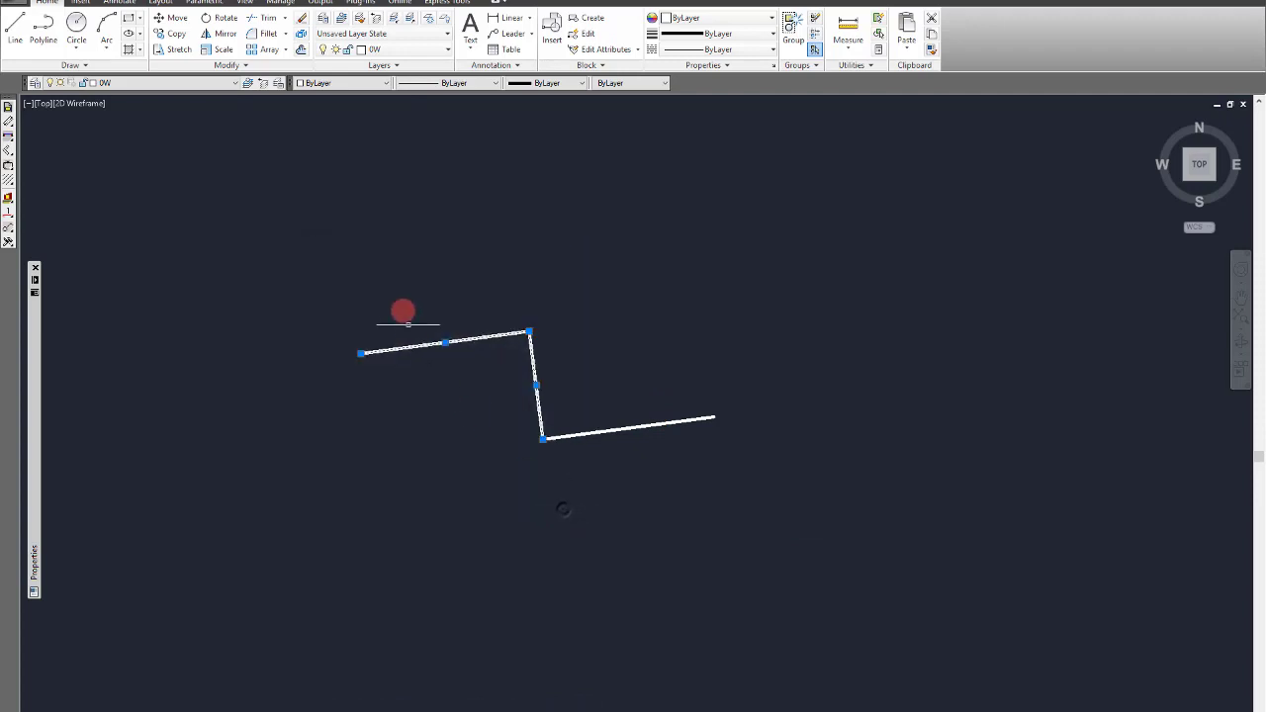
{"action": "left_click", "coordinate": [310, 260]}
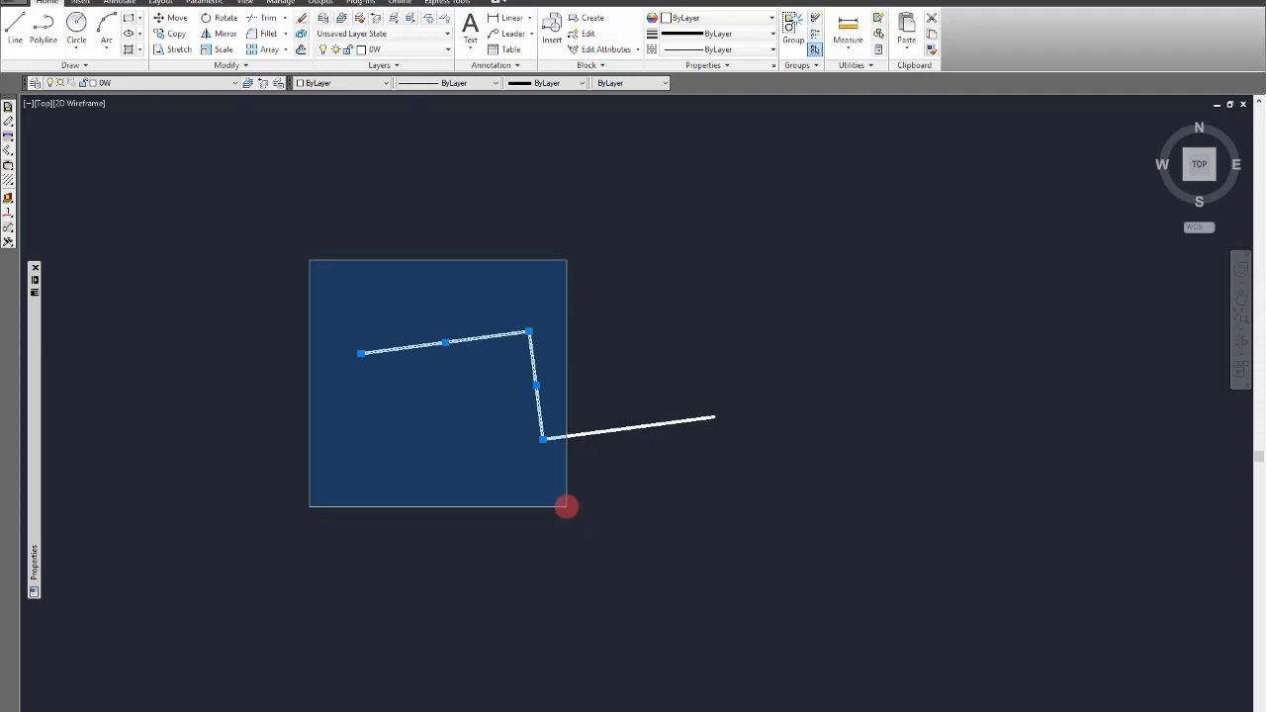
{"action": "key", "text": "Escape"}
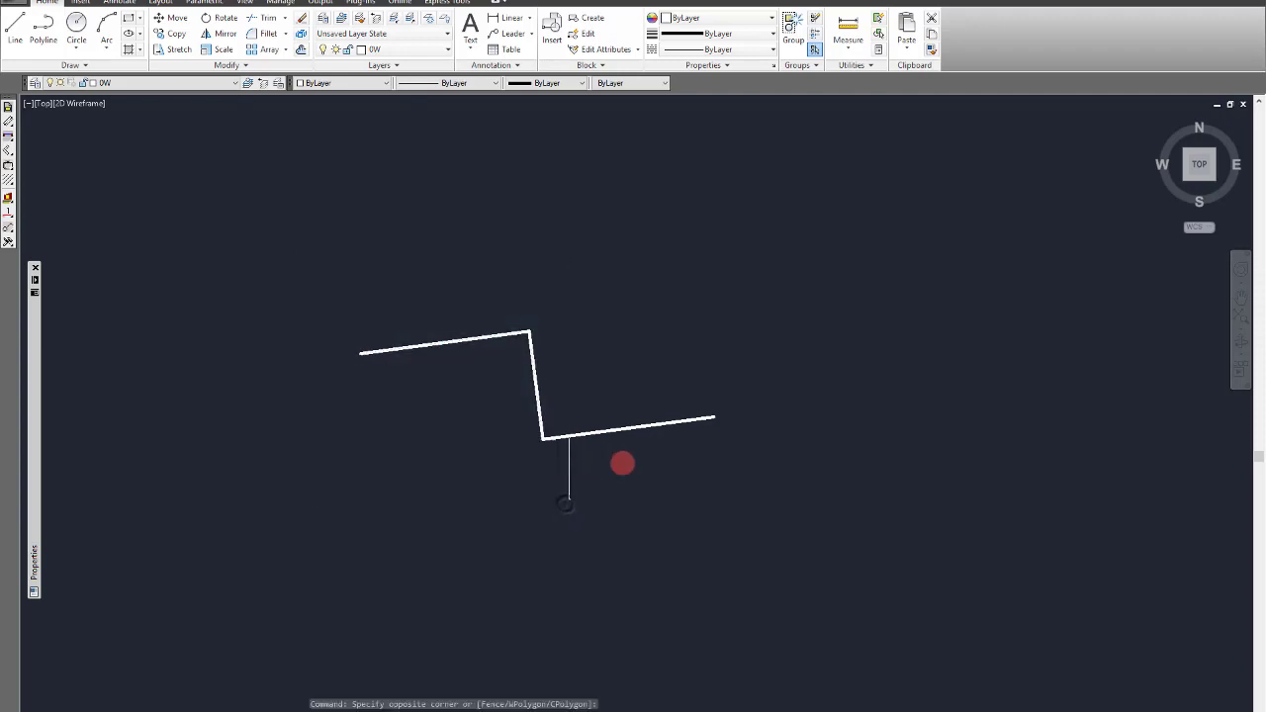
Step: Select all three zigzag lines with a crossing window and check the selection in the Properties palette
{"action": "left_click", "coordinate": [555, 483]}
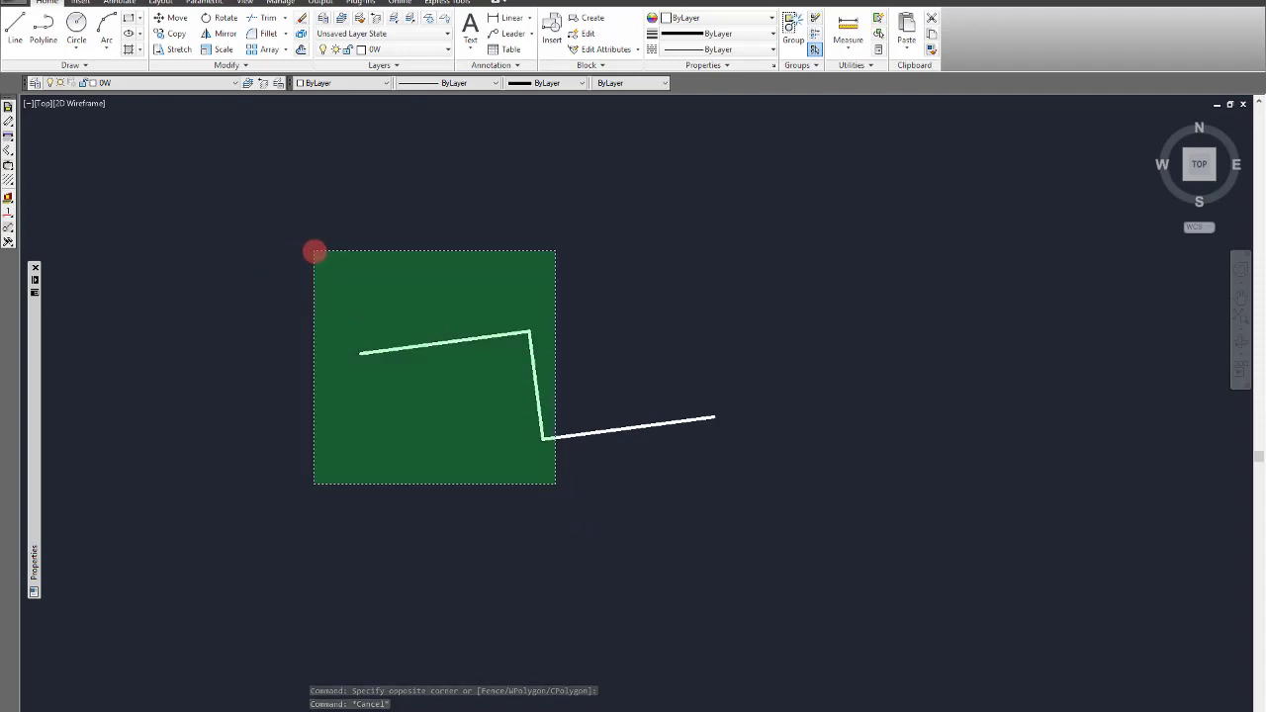
{"action": "left_click", "coordinate": [313, 255]}
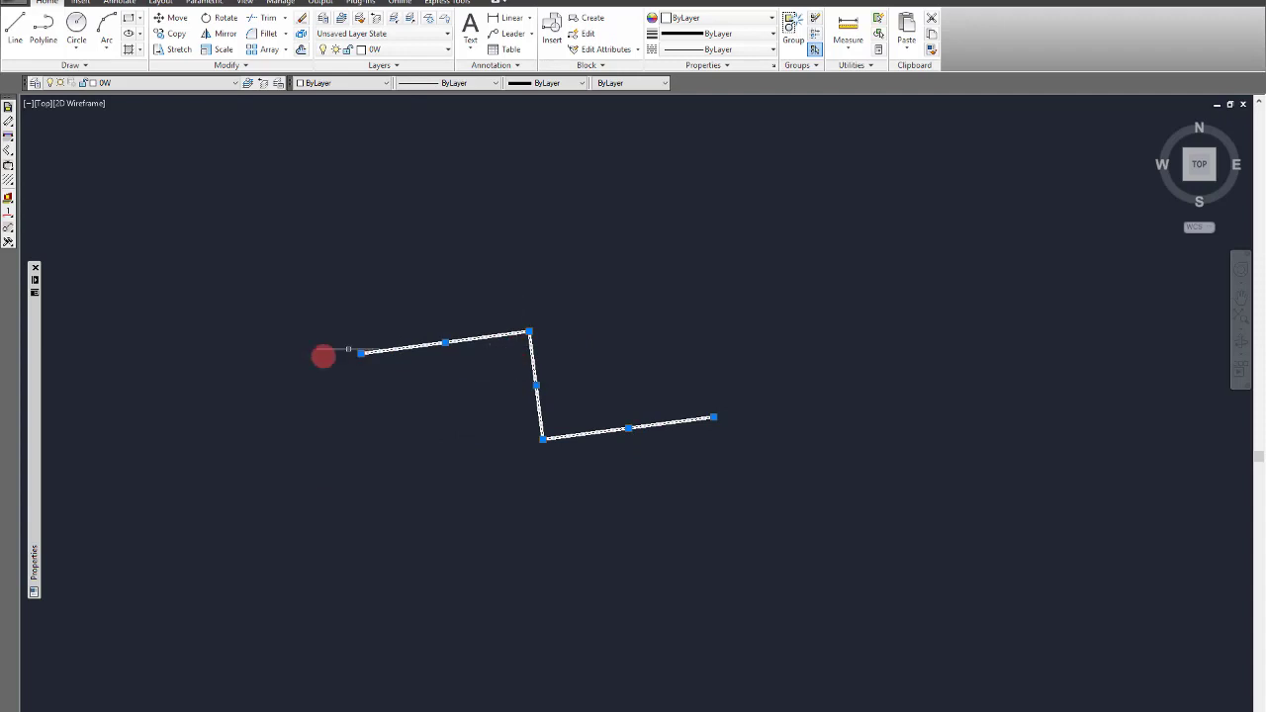
{"action": "mouse_move", "coordinate": [31, 360]}
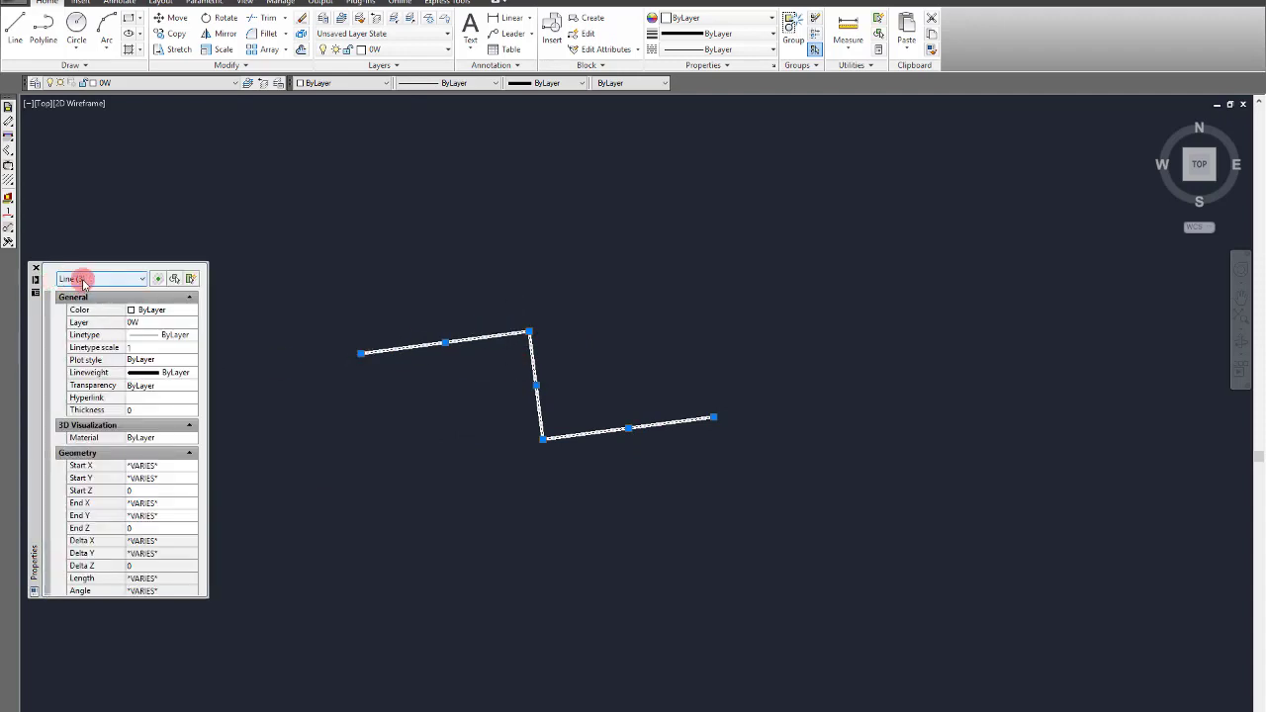
{"action": "key", "text": "Escape"}
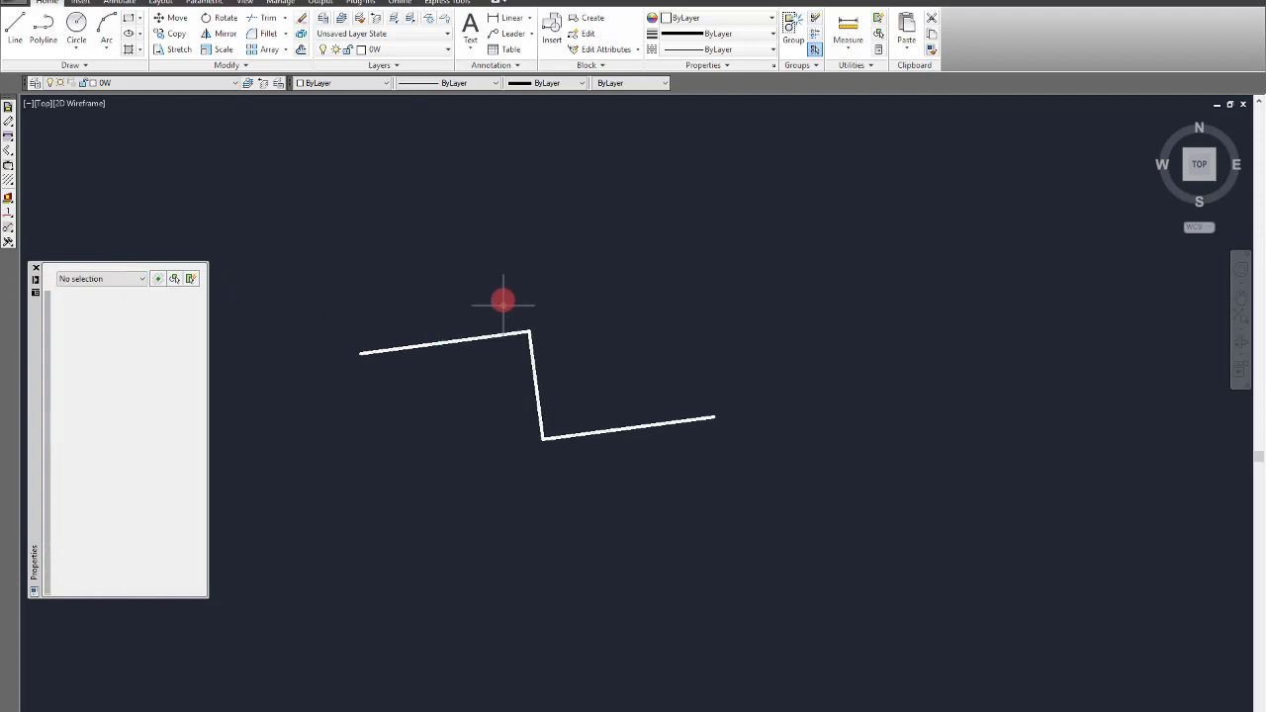
Step: Repeat the crossing-window selection over the zigzag lines, clearing the selection each time
{"action": "left_click", "coordinate": [653, 498]}
{"action": "left_click", "coordinate": [327, 299]}
{"action": "key", "text": "Escape"}
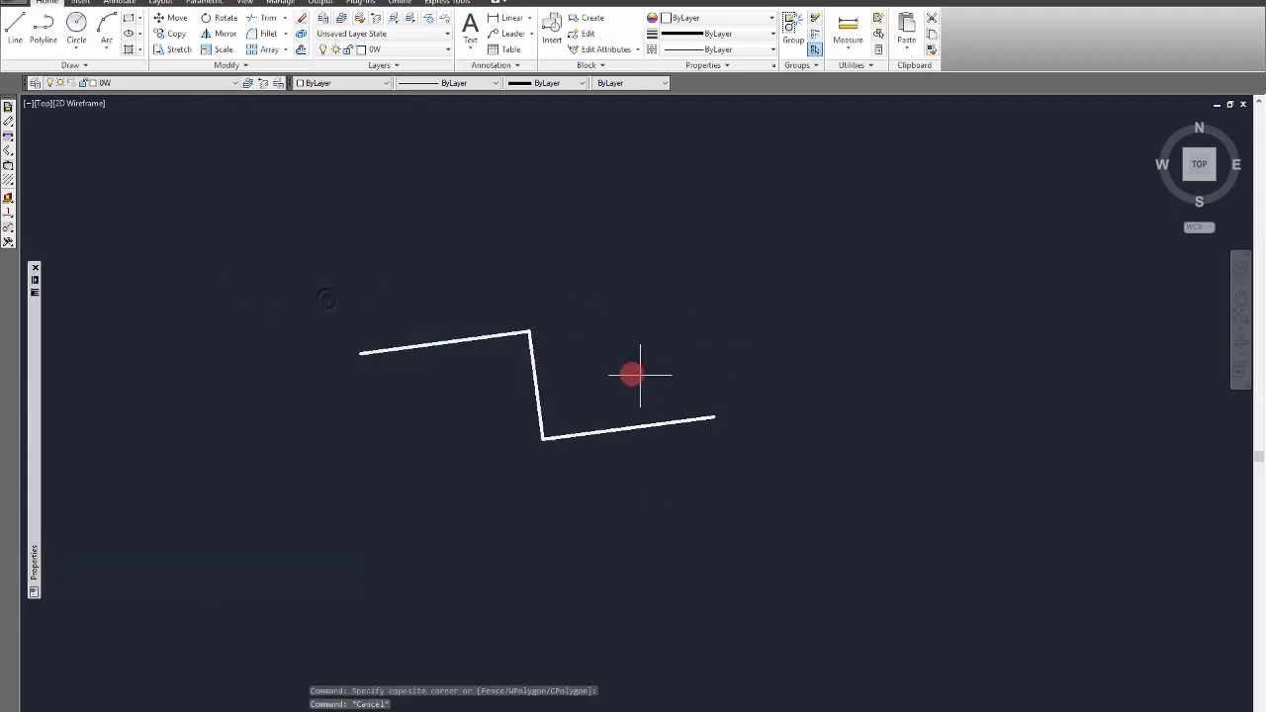
{"action": "scroll", "coordinate": [621, 358], "scroll_direction": "down", "scroll_amount": 2}
{"action": "scroll", "coordinate": [663, 381], "scroll_direction": "up", "scroll_amount": 4}
{"action": "left_click", "coordinate": [588, 521]}
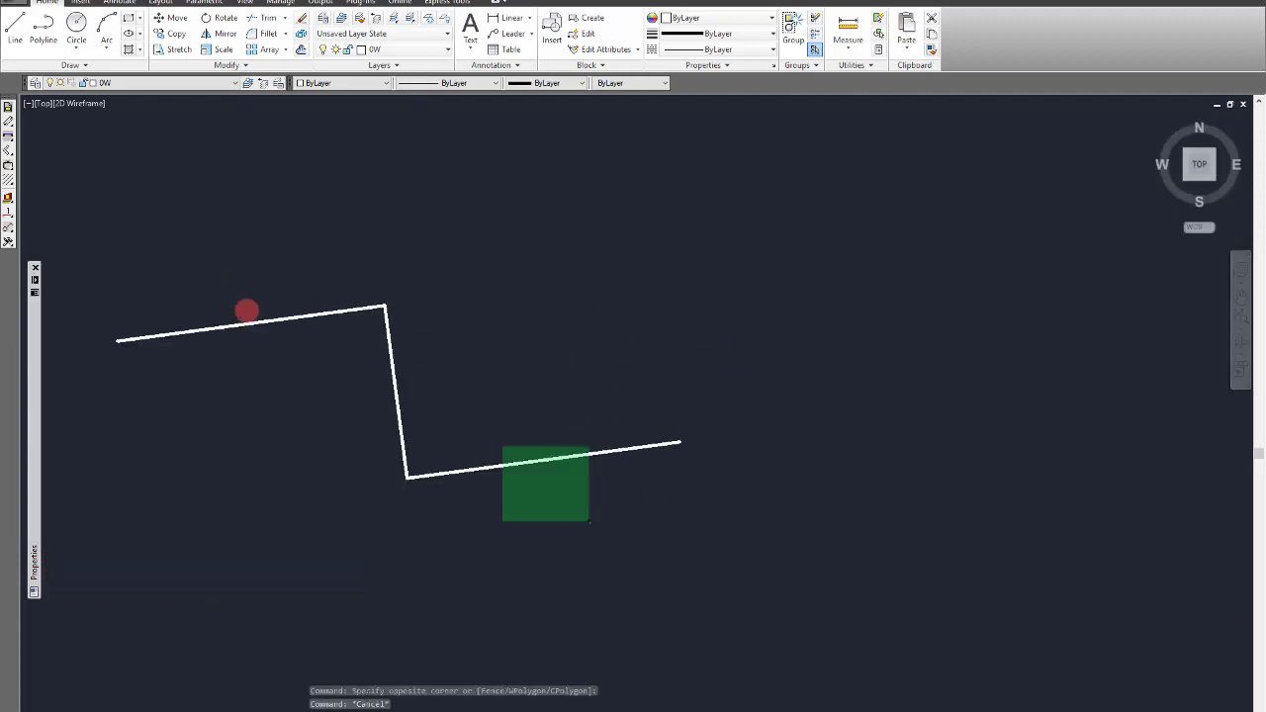
{"action": "left_click", "coordinate": [227, 251]}
{"action": "scroll", "coordinate": [747, 348], "scroll_direction": "down", "scroll_amount": 2}
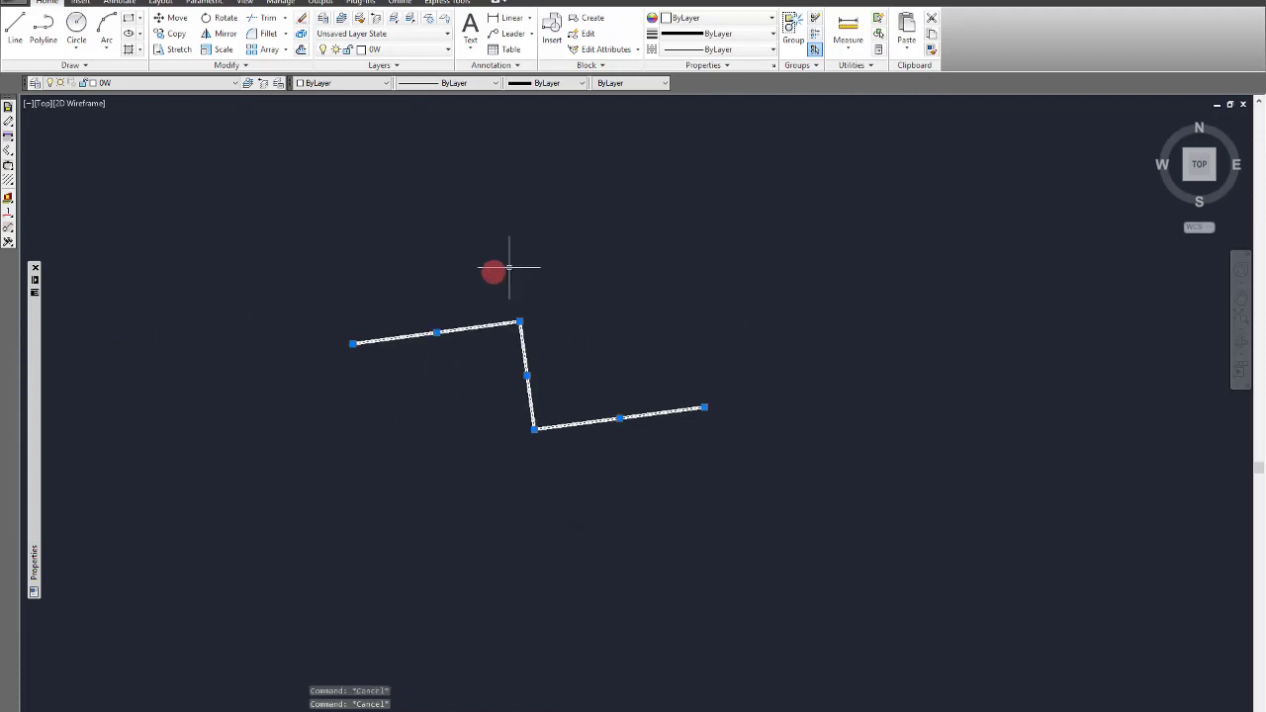
{"action": "key", "text": "Escape"}
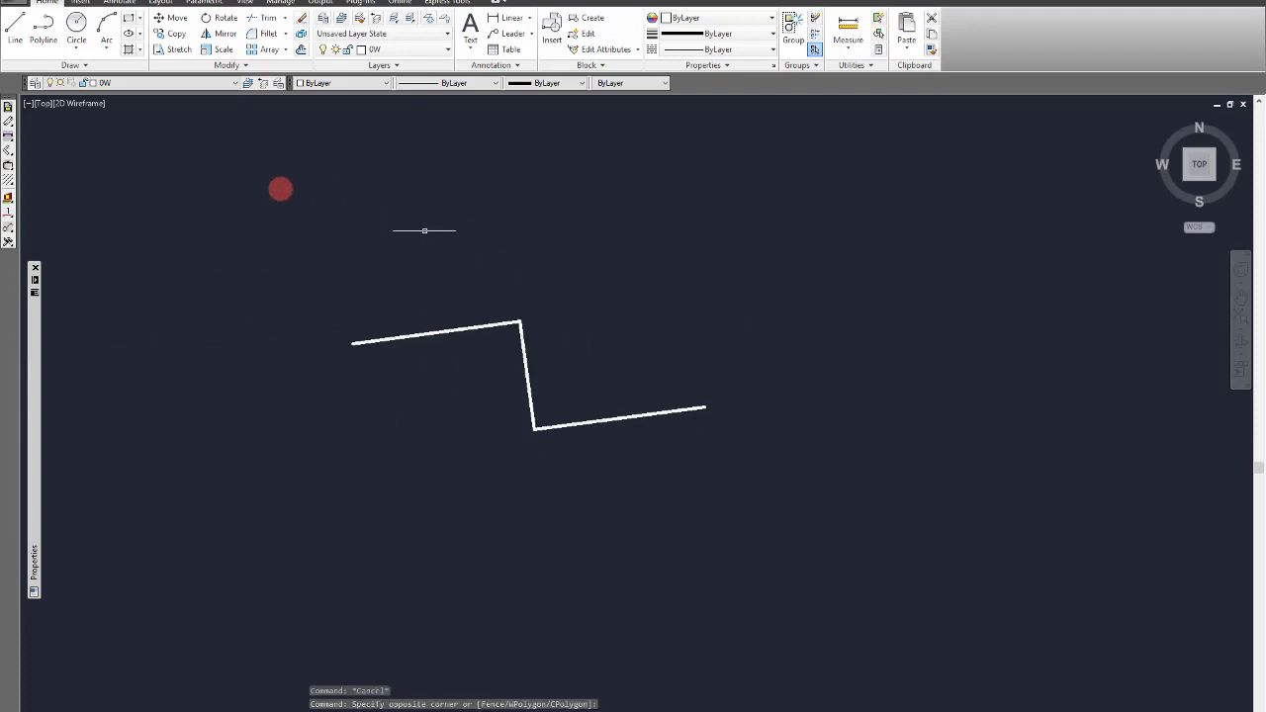
Step: Trace the whole zigzag with a single three-segment polyline snapped to the endpoints of the existing lines
{"action": "left_click", "coordinate": [51, 26]}
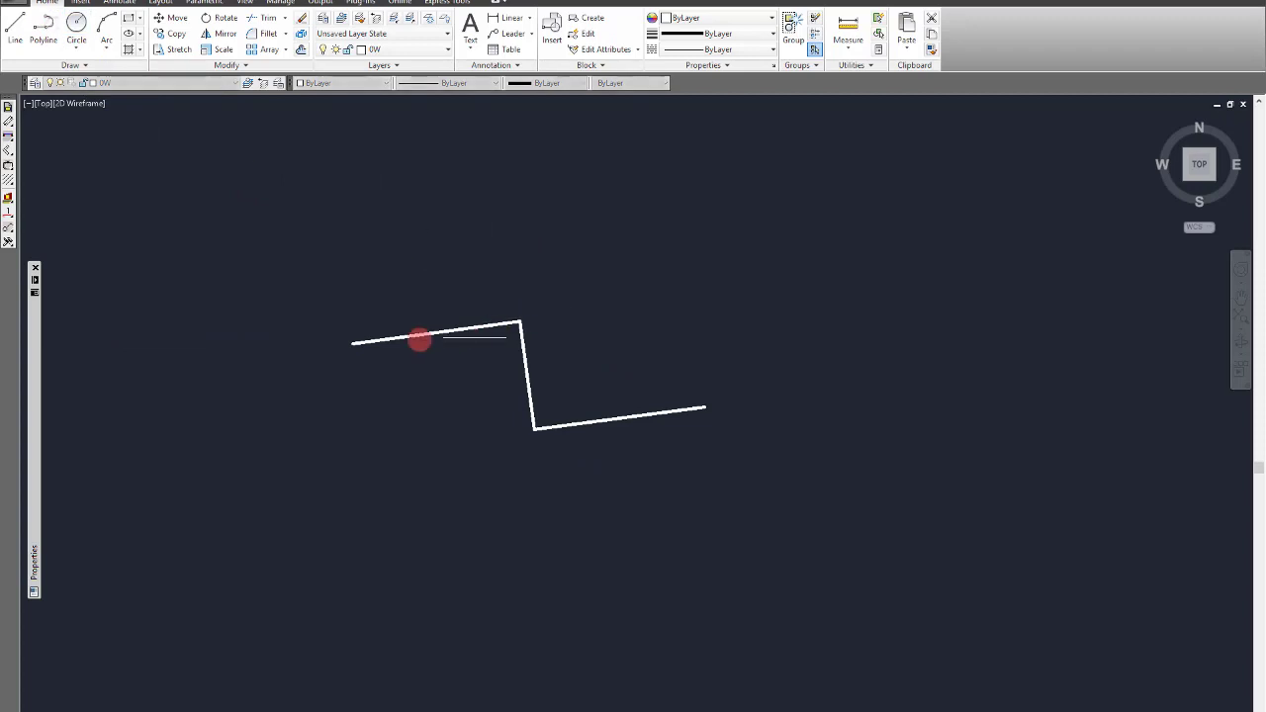
{"action": "left_click", "coordinate": [353, 342]}
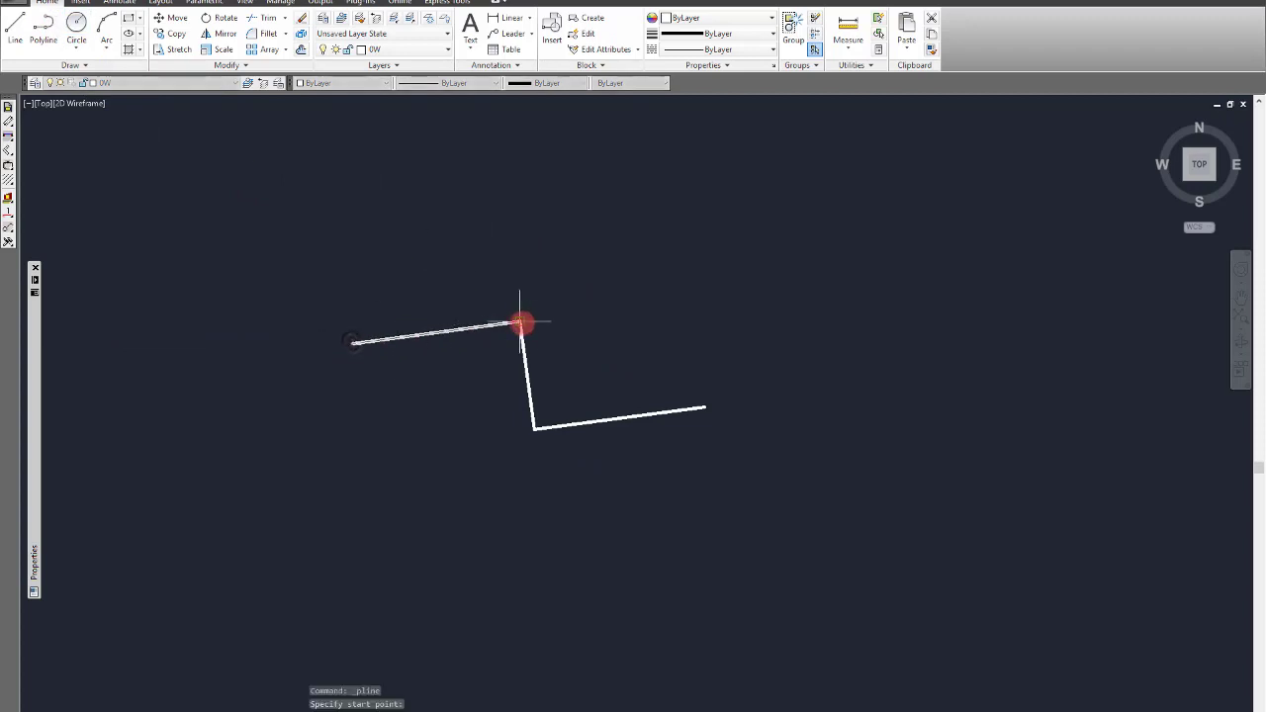
{"action": "scroll", "coordinate": [495, 350], "scroll_direction": "up", "scroll_amount": 2}
{"action": "scroll", "coordinate": [516, 316], "scroll_direction": "down", "scroll_amount": 2}
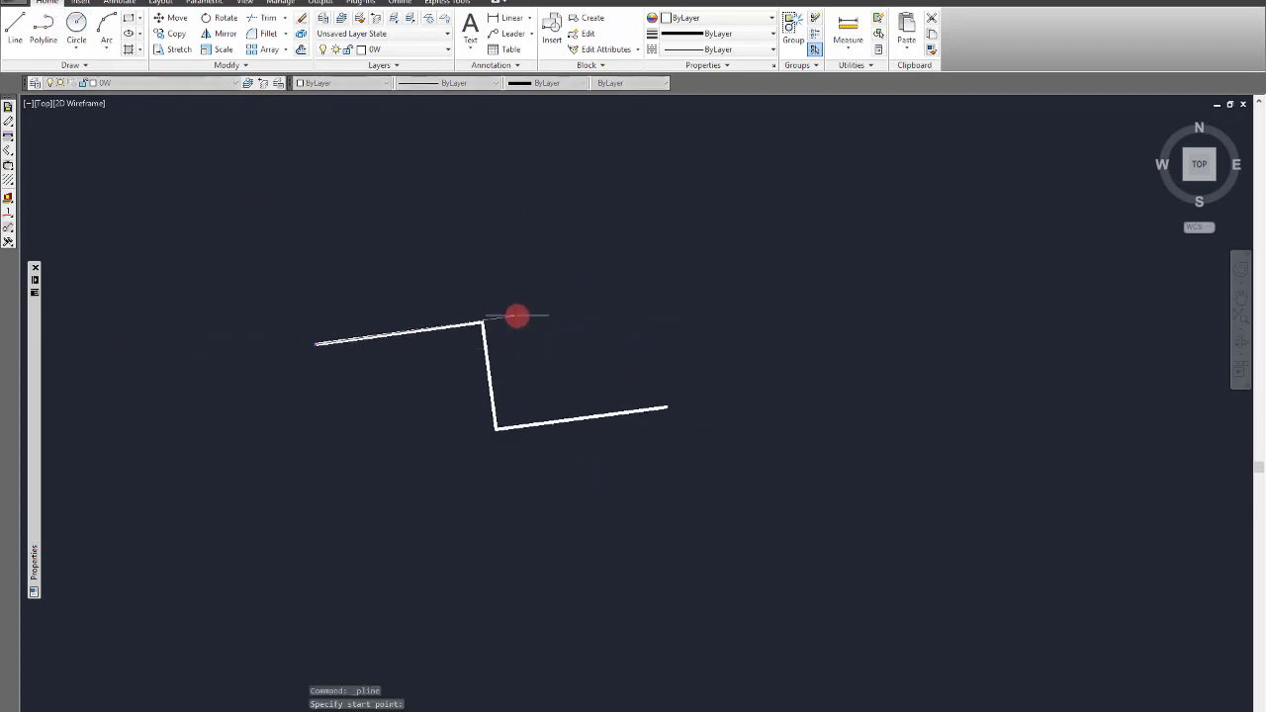
{"action": "left_click", "coordinate": [481, 321]}
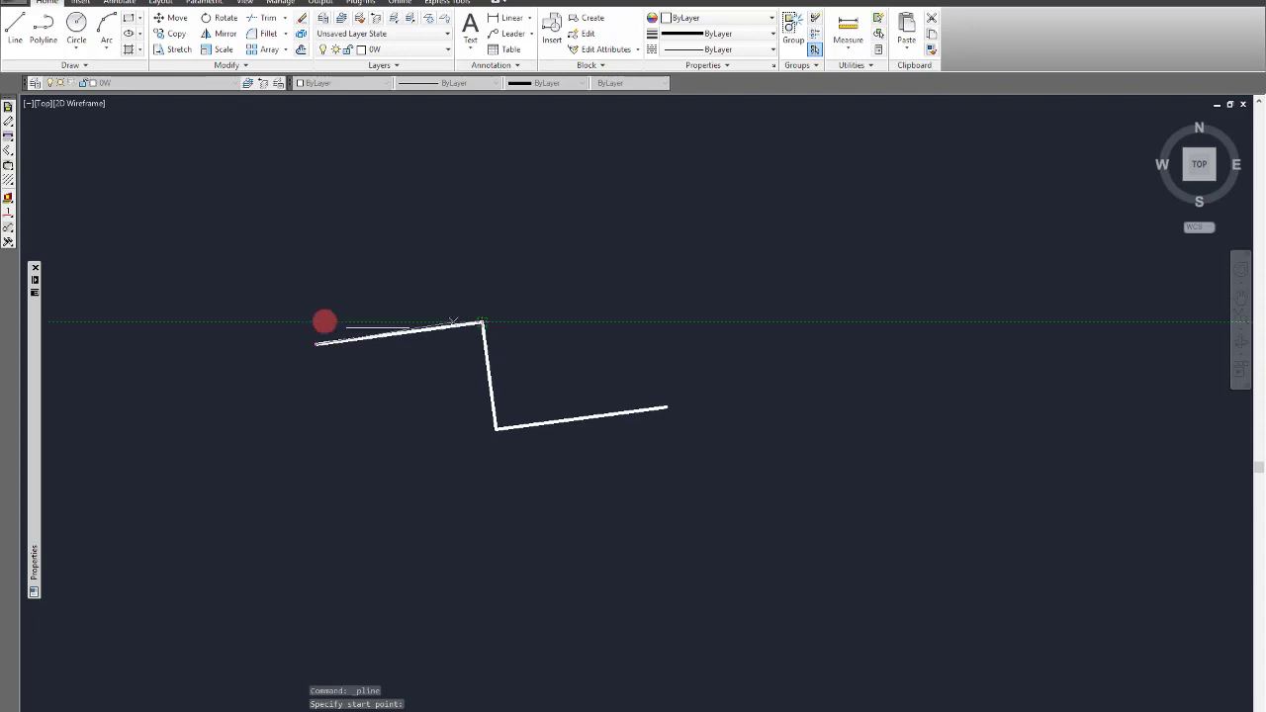
{"action": "right_click", "coordinate": [313, 195]}
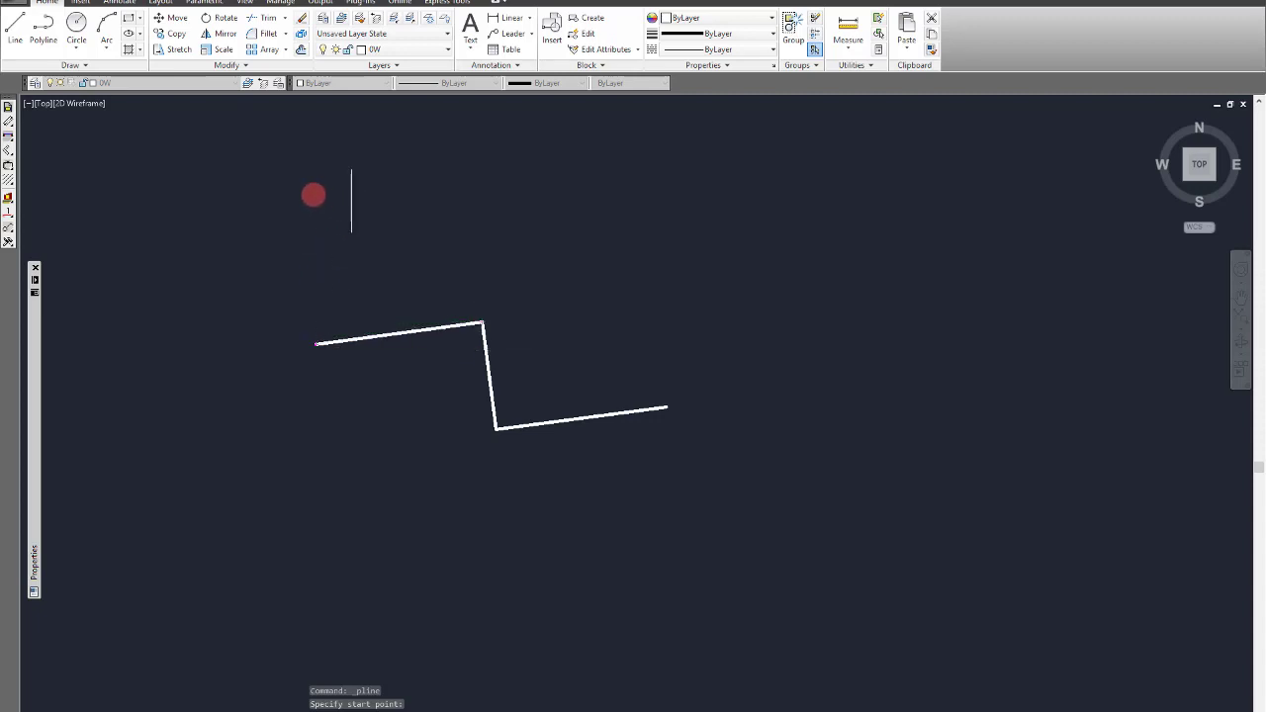
{"action": "left_click", "coordinate": [481, 322]}
{"action": "left_click", "coordinate": [499, 431]}
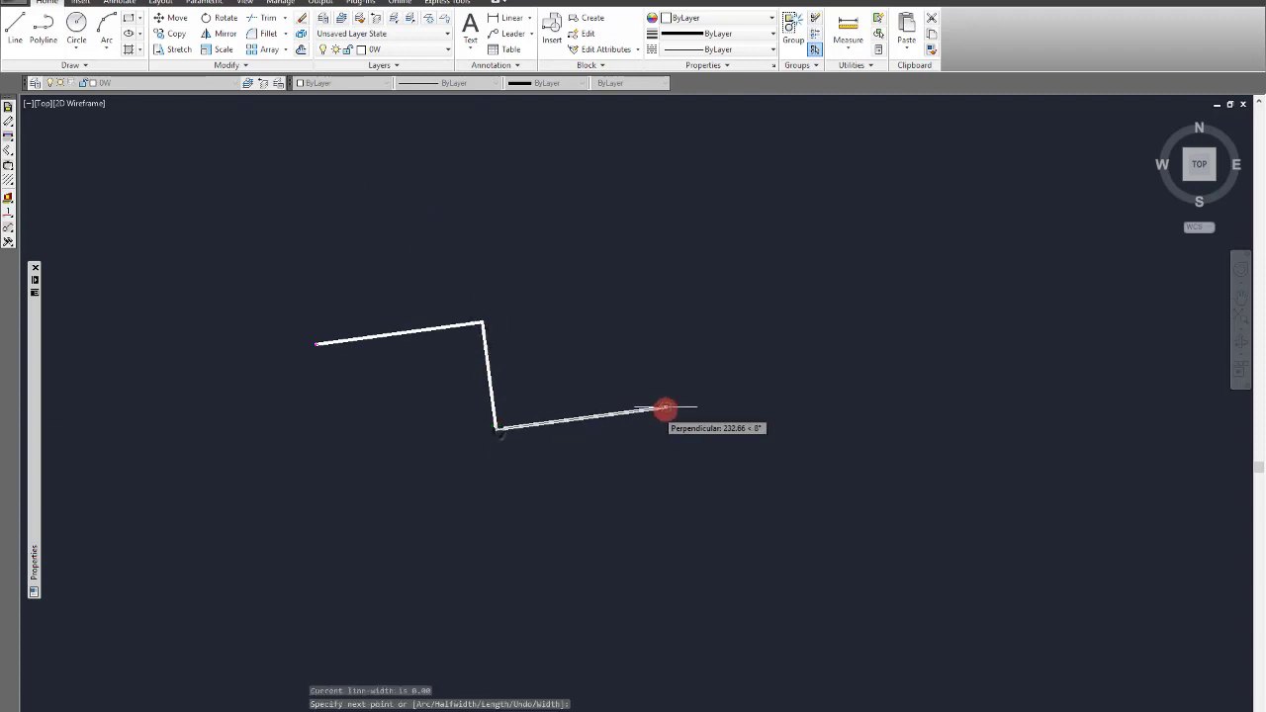
{"action": "left_click", "coordinate": [666, 407]}
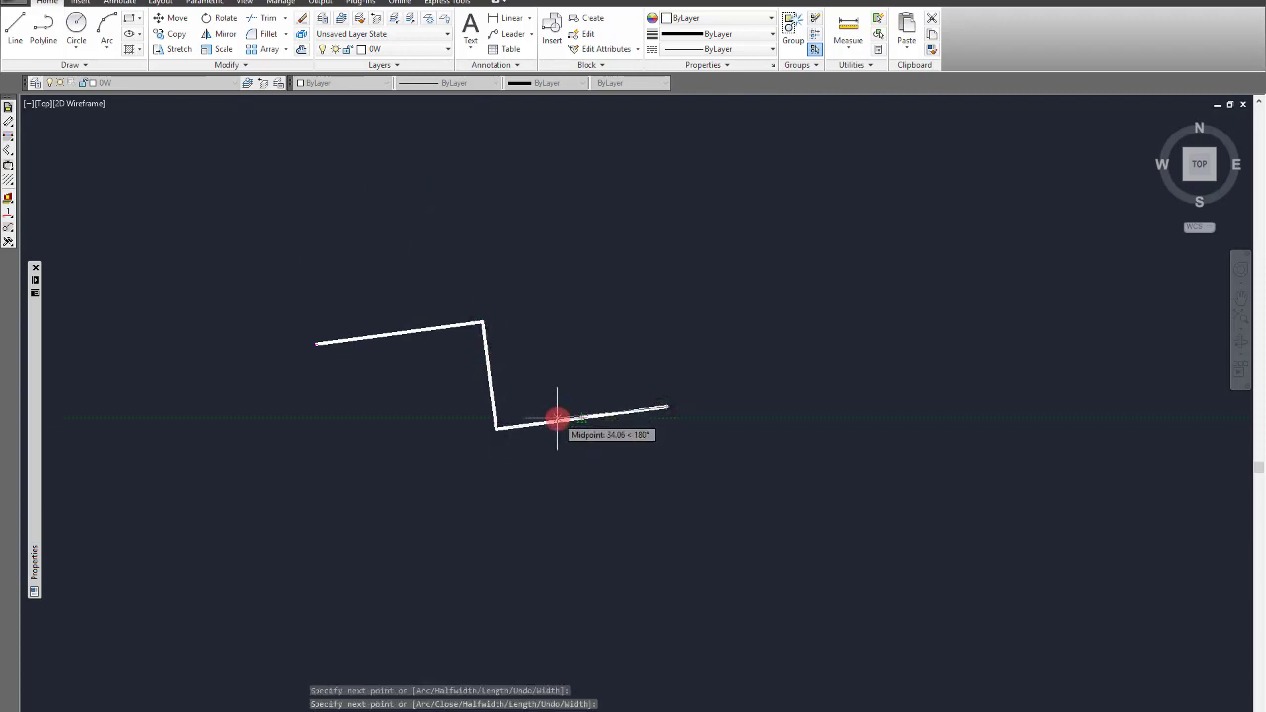
{"action": "key", "text": "Return"}
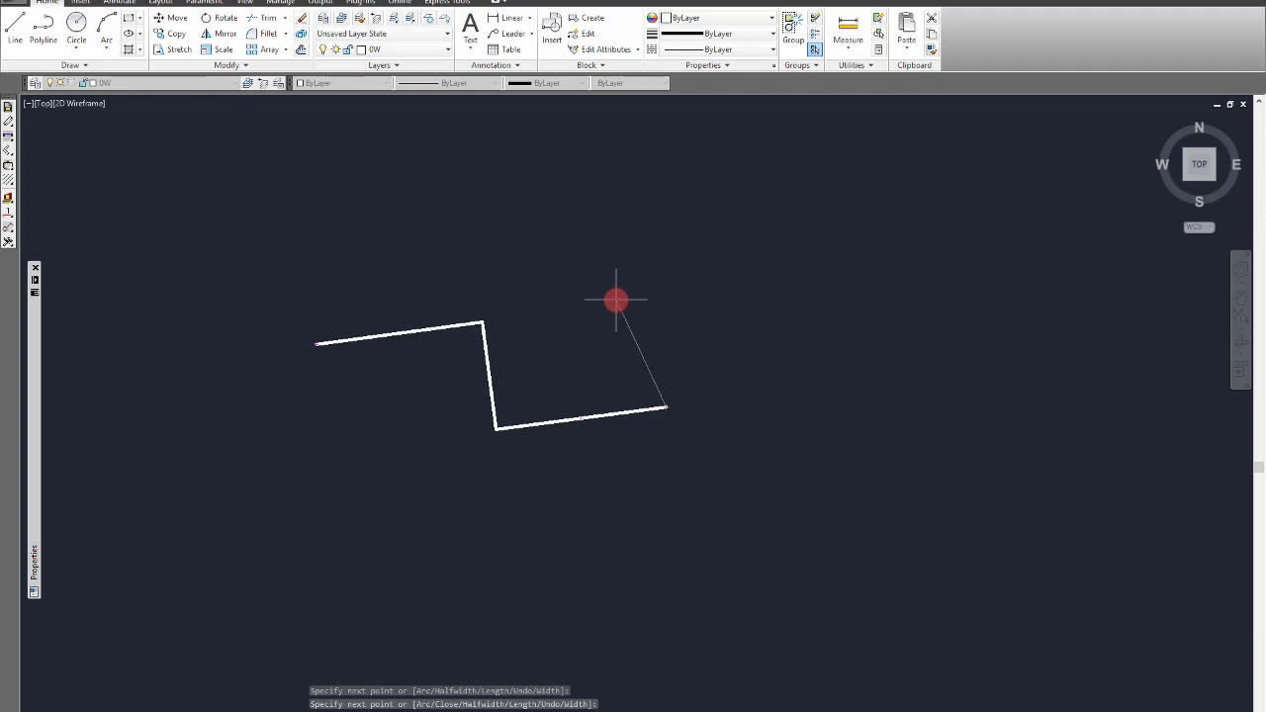
{"action": "key", "text": "Return"}
Step: Select the polyline instead of the overlapping line through selection cycling and check it in the Properties palette
{"action": "left_click", "coordinate": [545, 424]}
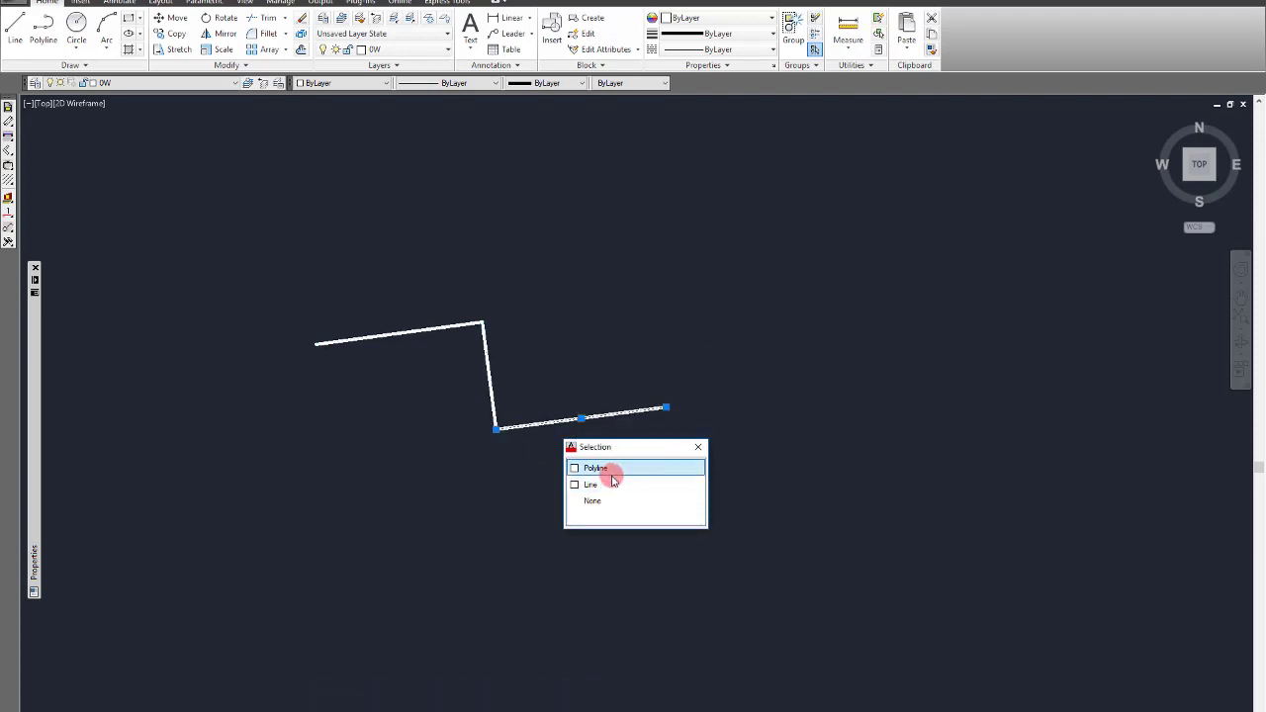
{"action": "left_click", "coordinate": [587, 408]}
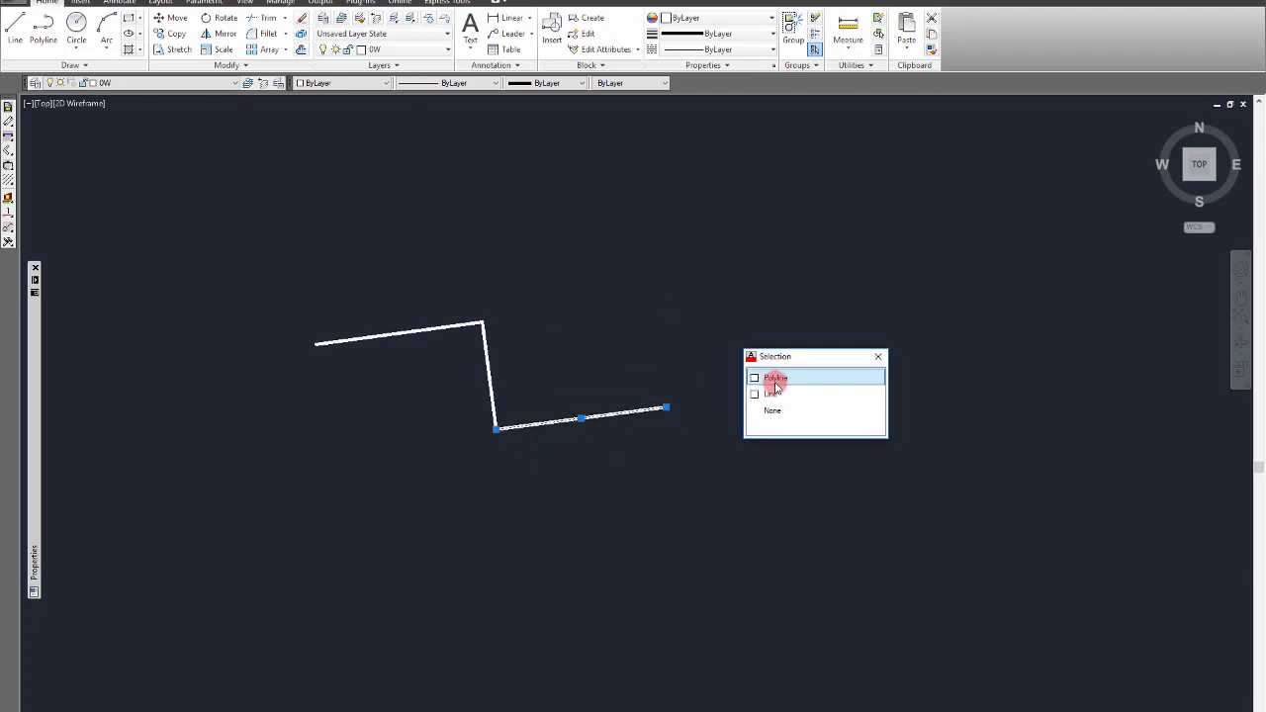
{"action": "left_click", "coordinate": [774, 379]}
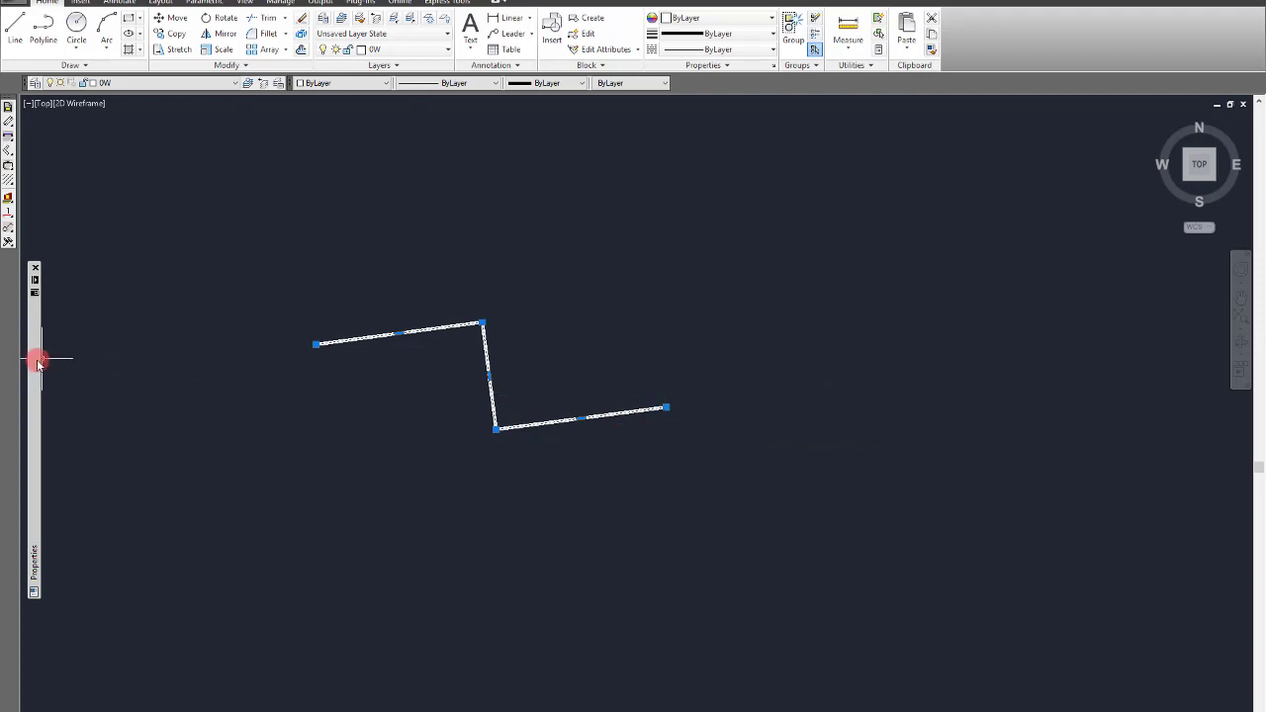
{"action": "mouse_move", "coordinate": [37, 364]}
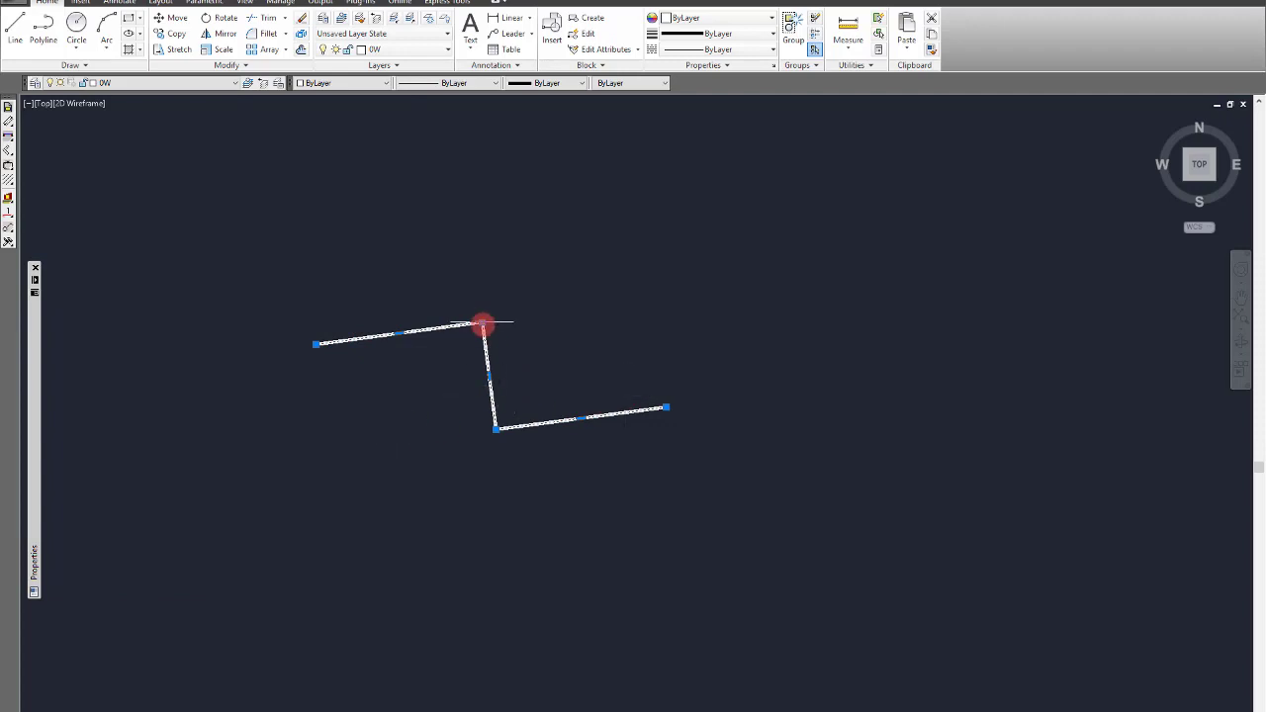
Step: Stretch the polyline's two middle vertices and its right end vertex downward, away from the three separate lines, and clear the selection
{"action": "left_click", "coordinate": [482, 322]}
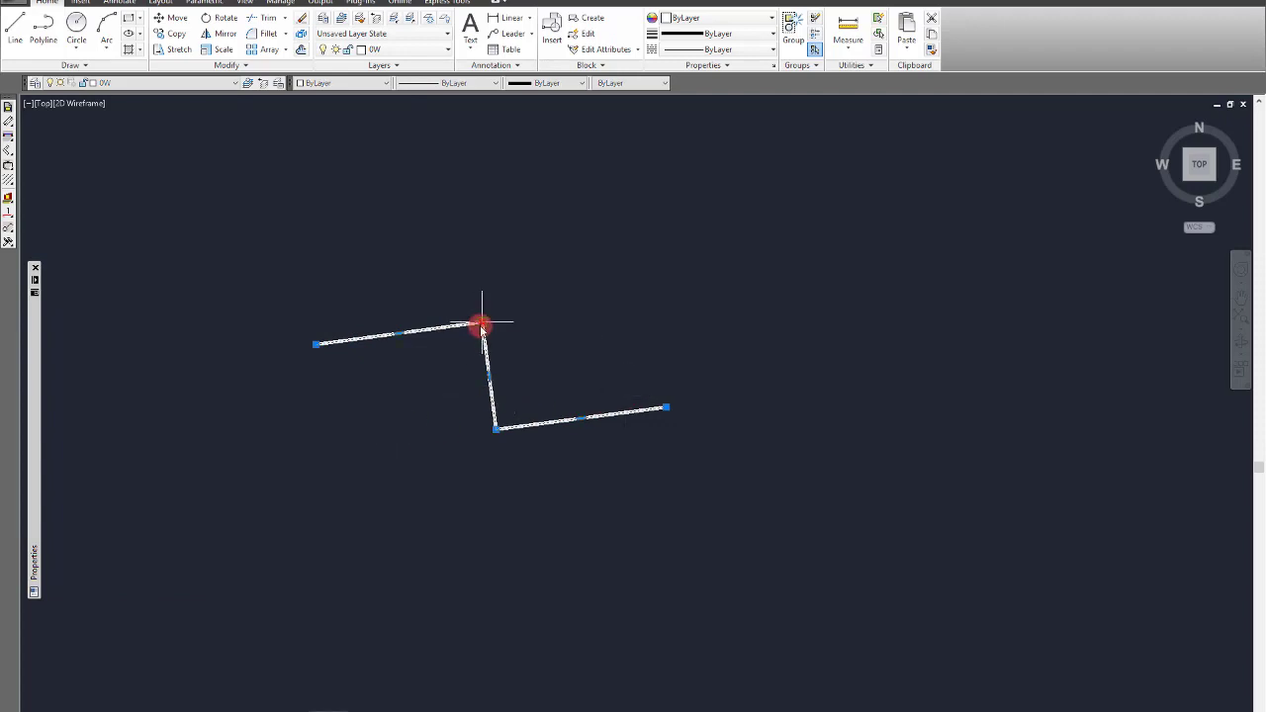
{"action": "left_click", "coordinate": [400, 456]}
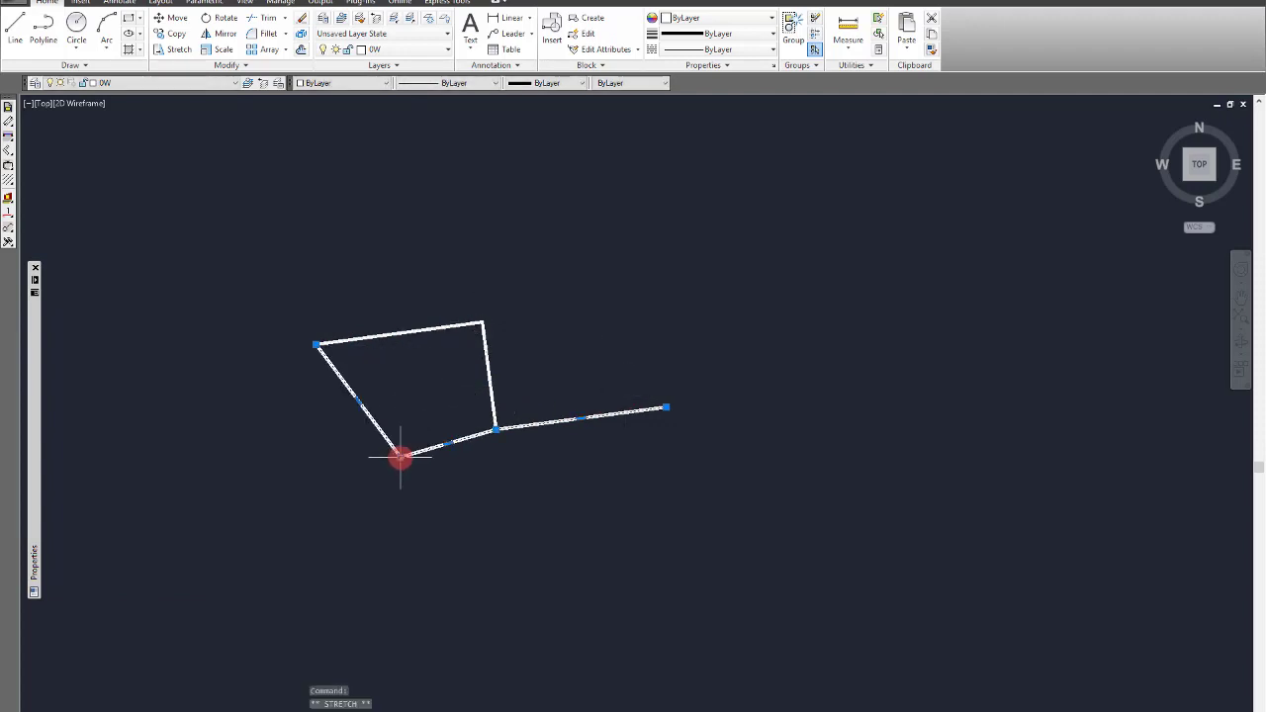
{"action": "left_click", "coordinate": [496, 527]}
{"action": "left_click", "coordinate": [666, 408]}
{"action": "left_click", "coordinate": [694, 509]}
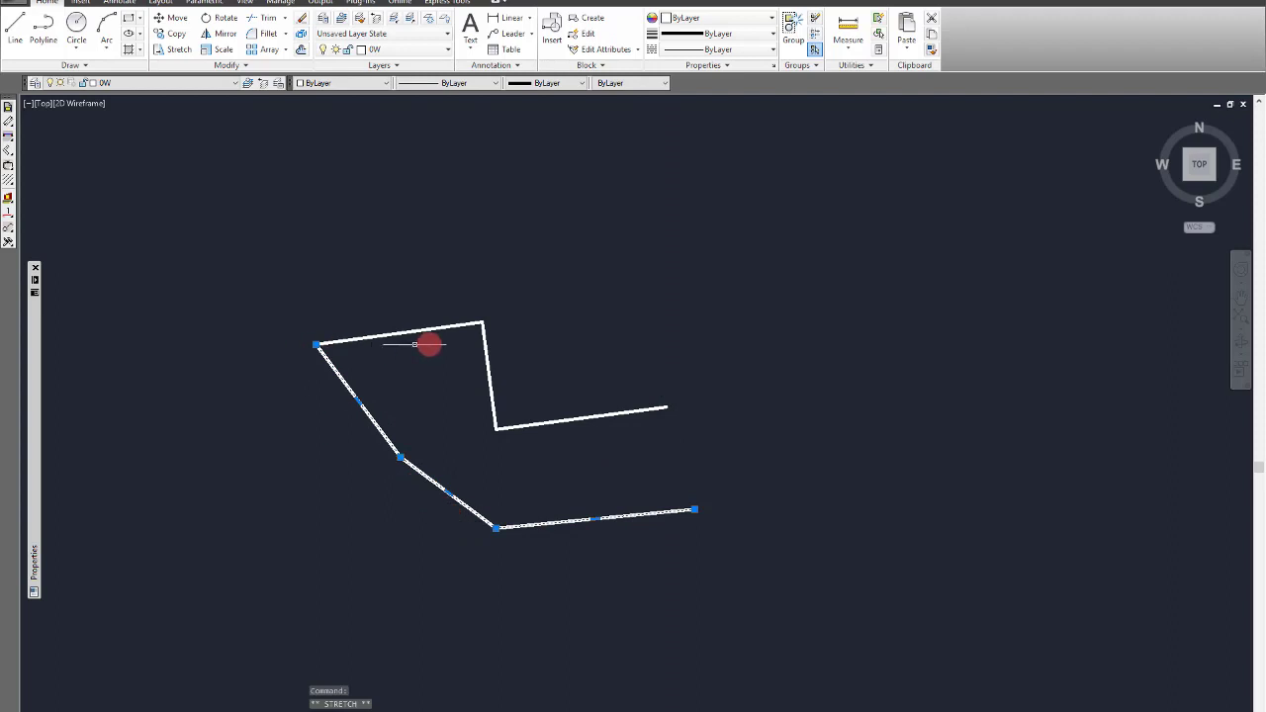
{"action": "key", "text": "Escape"}
Step: Select the three separate zigzag lines with a crossing window and clear the selection
{"action": "left_click", "coordinate": [567, 480]}
{"action": "left_click", "coordinate": [475, 272]}
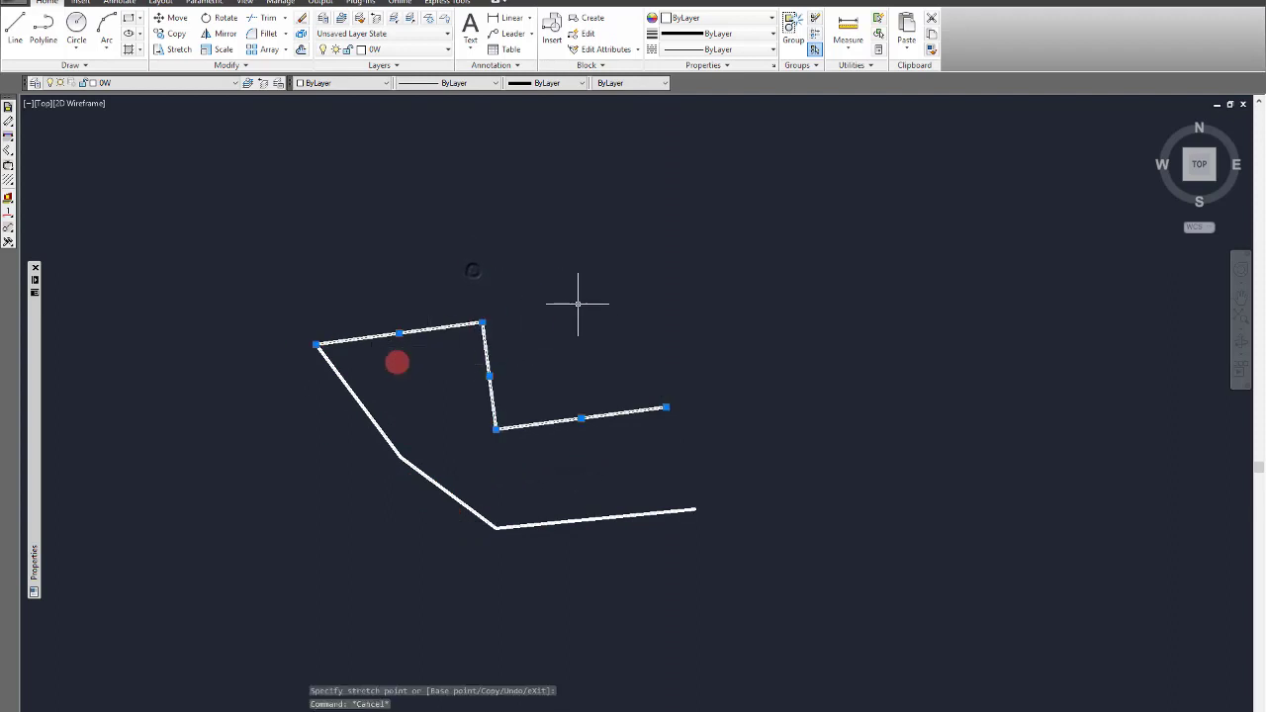
{"action": "key", "text": "Escape"}
{"action": "left_click", "coordinate": [496, 342]}
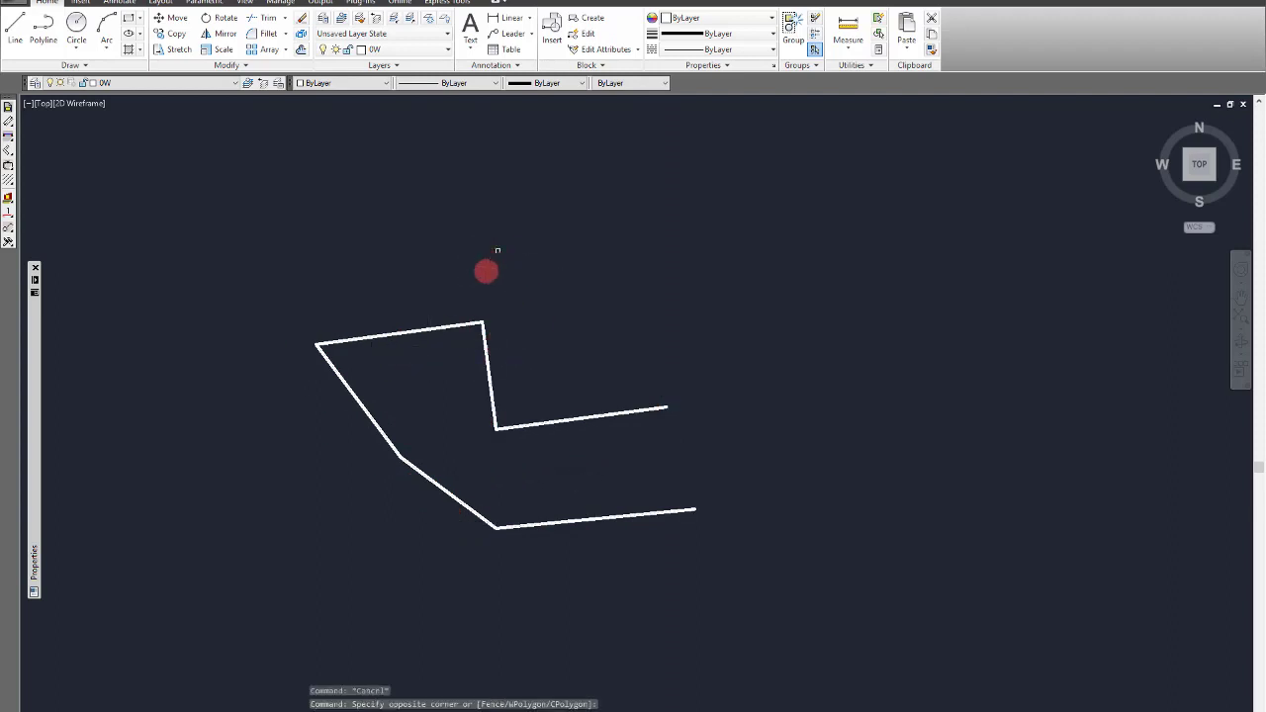
{"action": "left_click", "coordinate": [311, 344]}
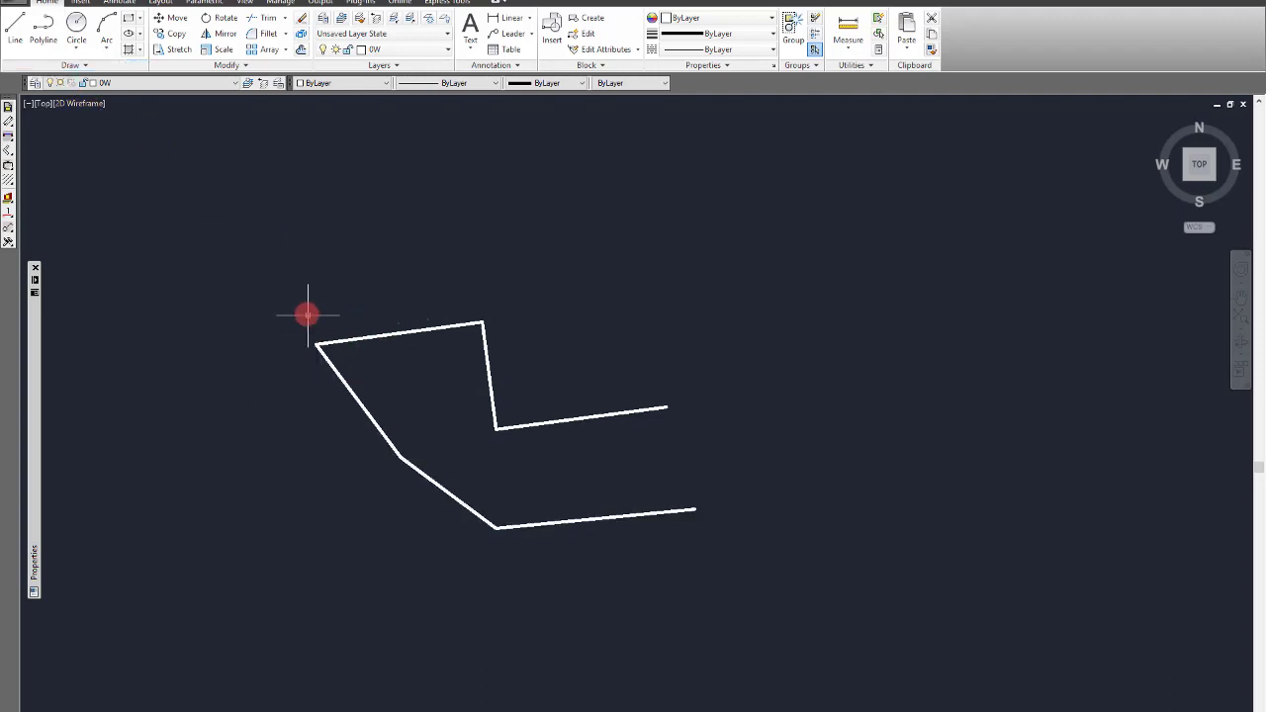
{"action": "key", "text": "Escape"}
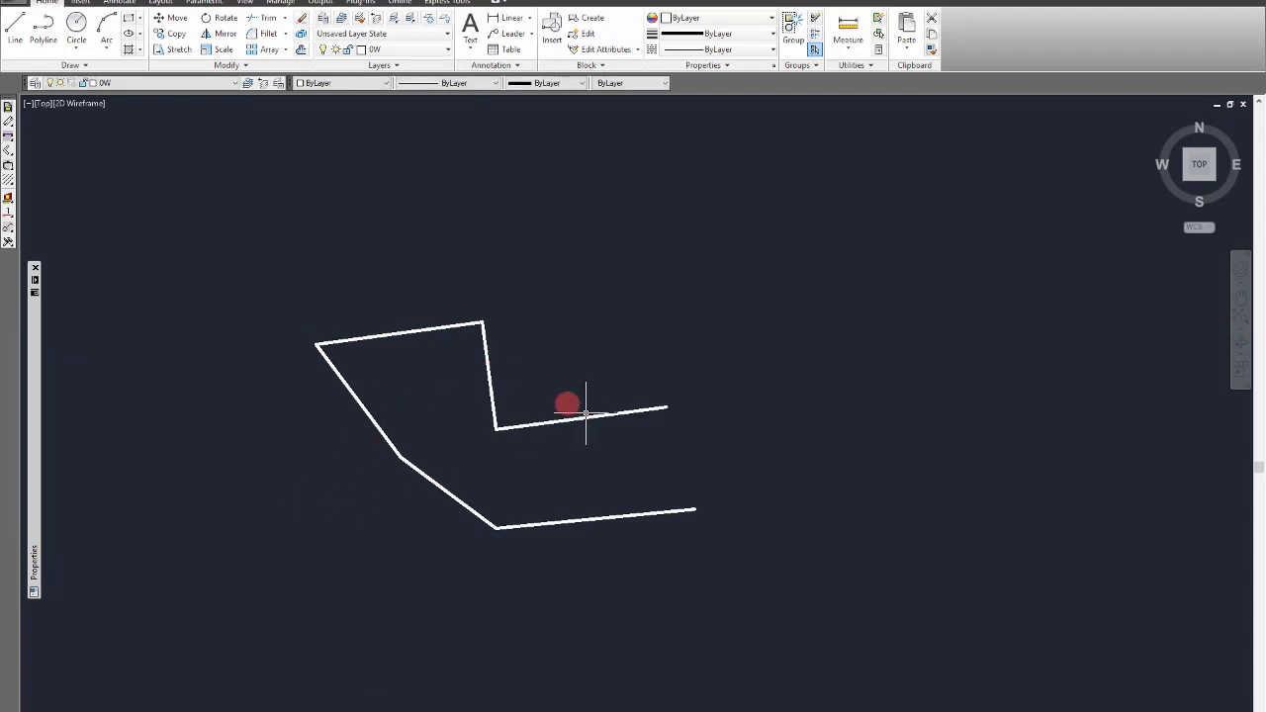
{"action": "key", "text": "Escape"}
Step: Select only the first two zigzag lines with a crossing window around their shared corner, and clear the selection
{"action": "left_click", "coordinate": [397, 334]}
{"action": "left_click", "coordinate": [506, 347]}
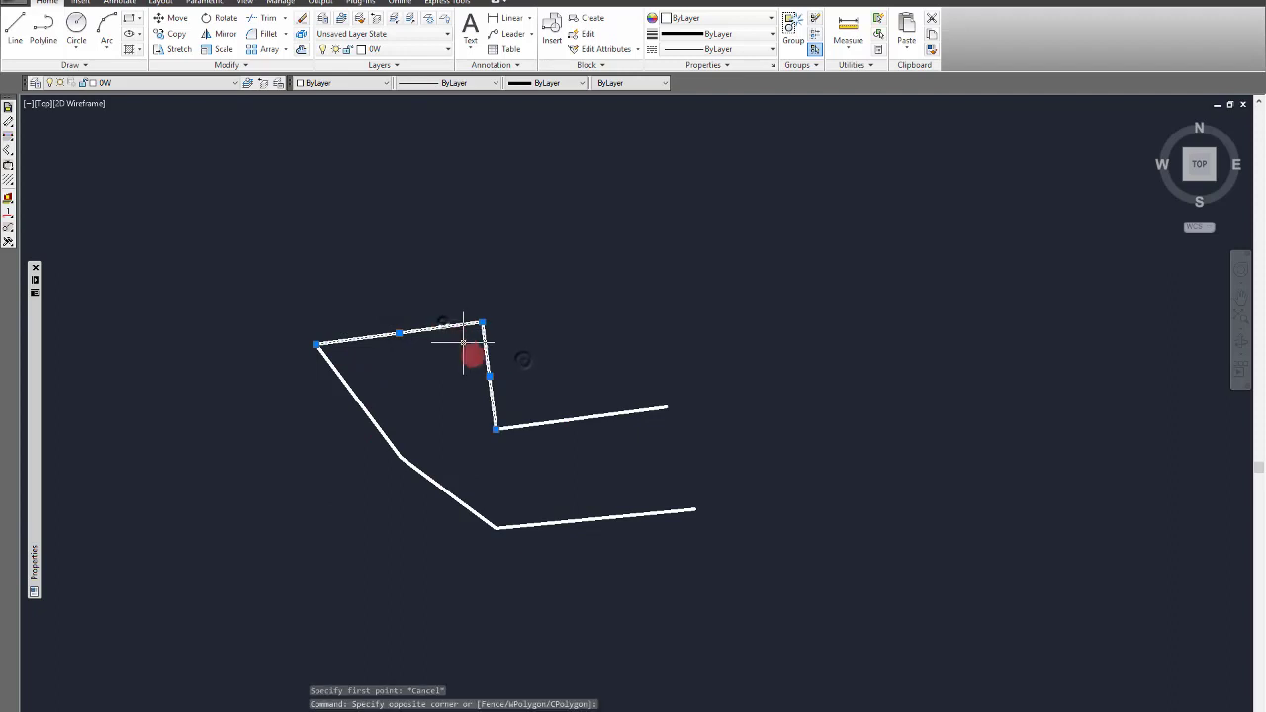
{"action": "left_click", "coordinate": [422, 462]}
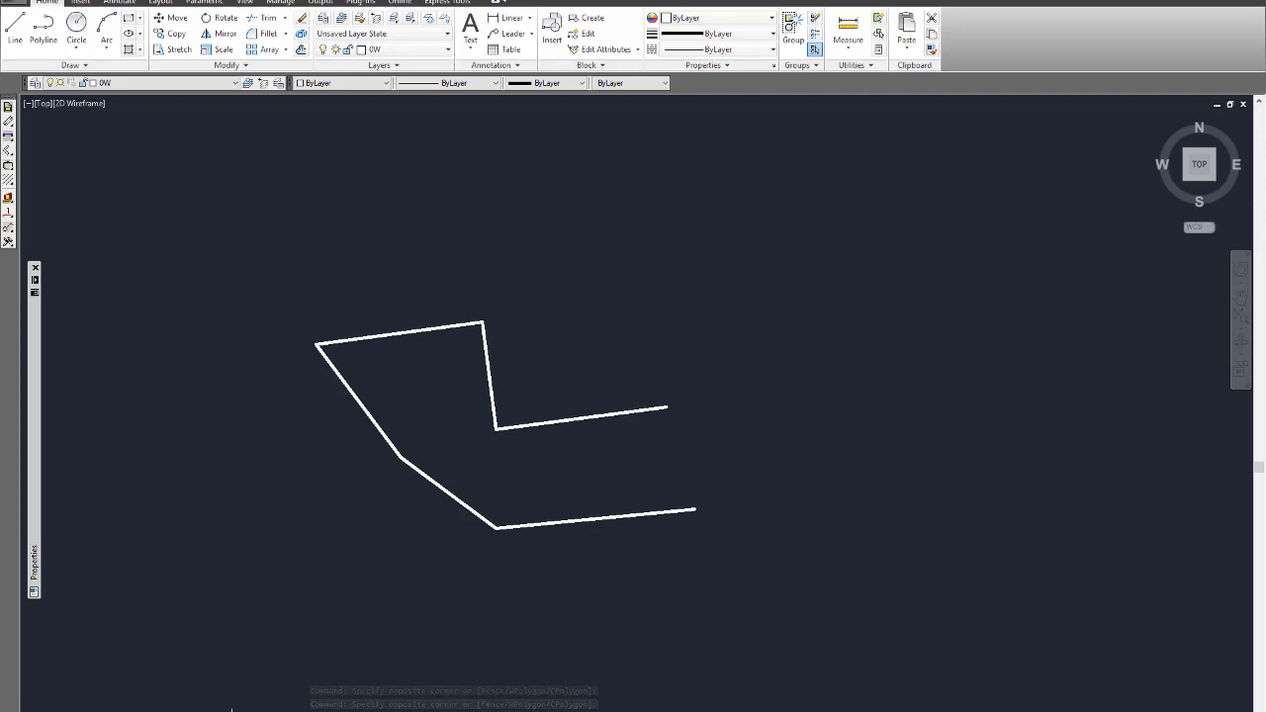
Step: Clear all object snap modes in the drafting settings and apply the change
{"action": "right_click", "coordinate": [232, 708], "text": "shift"}
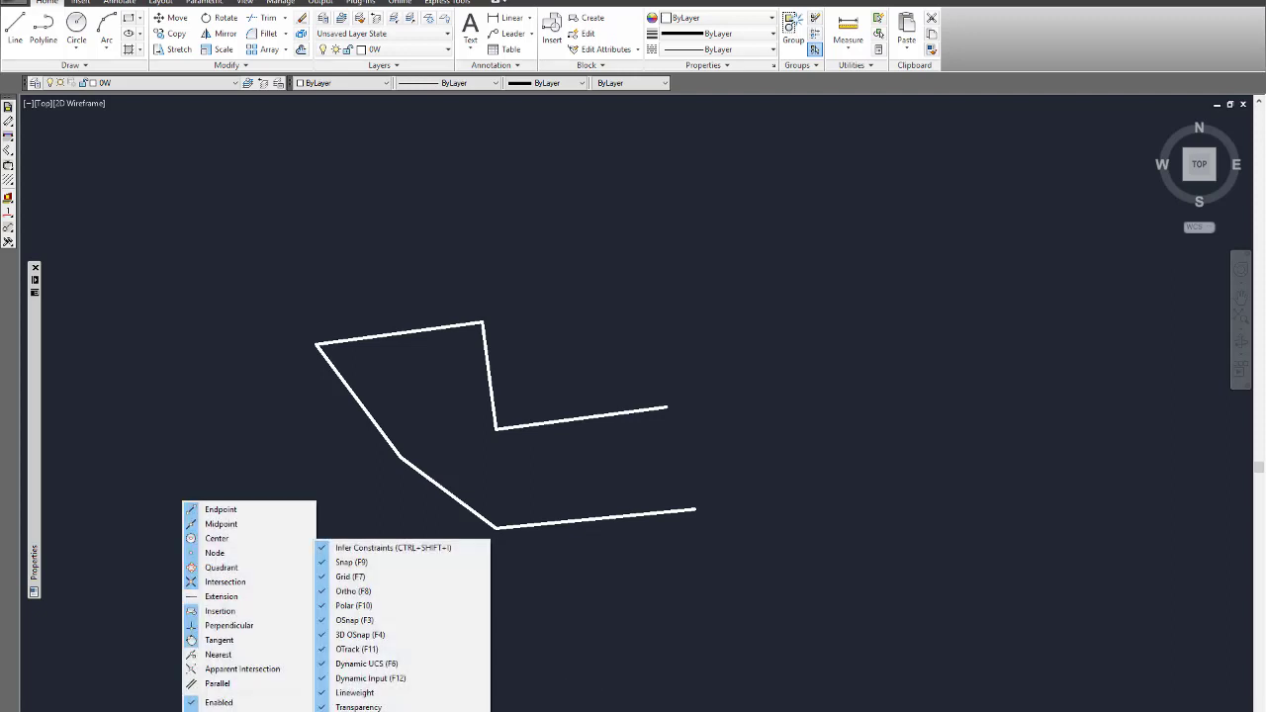
{"action": "left_click", "coordinate": [311, 514]}
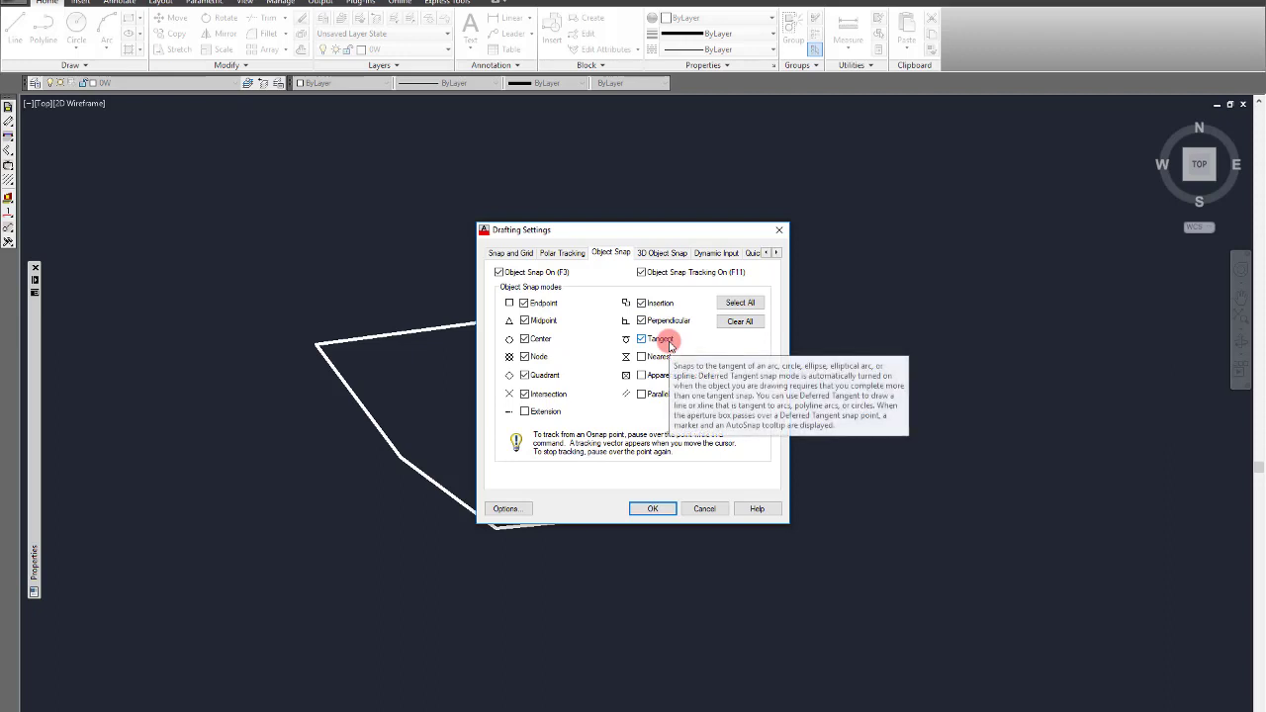
{"action": "left_click", "coordinate": [525, 321]}
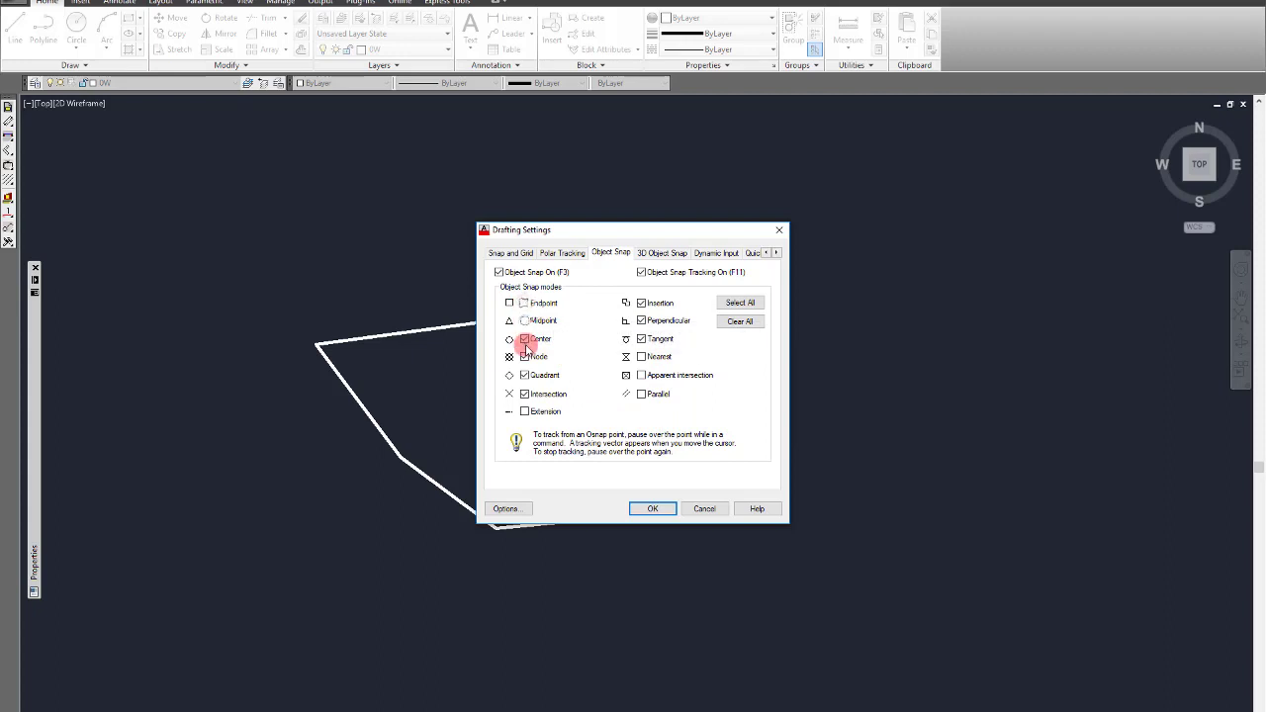
{"action": "left_click", "coordinate": [742, 321]}
{"action": "left_click", "coordinate": [653, 509]}
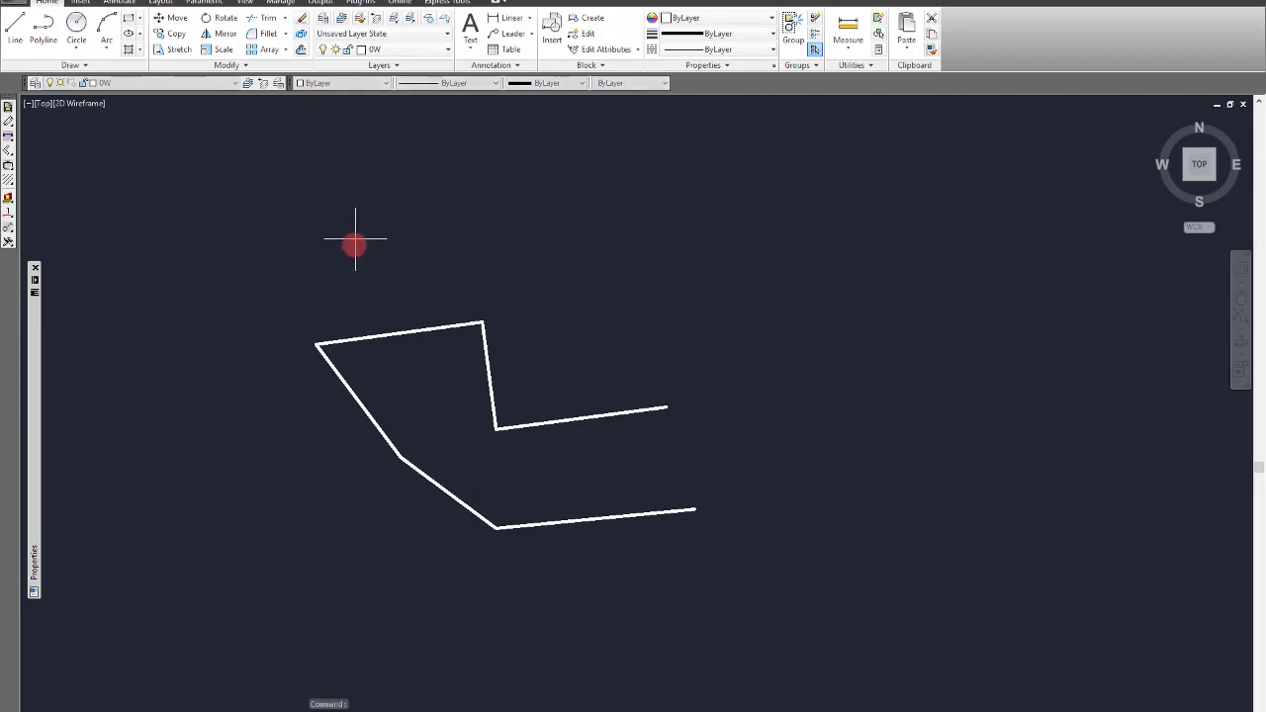
Step: Start a line at the corner shared by the zigzag and the polyline to check picking without object snaps, and cancel it
{"action": "left_click", "coordinate": [29, 23]}
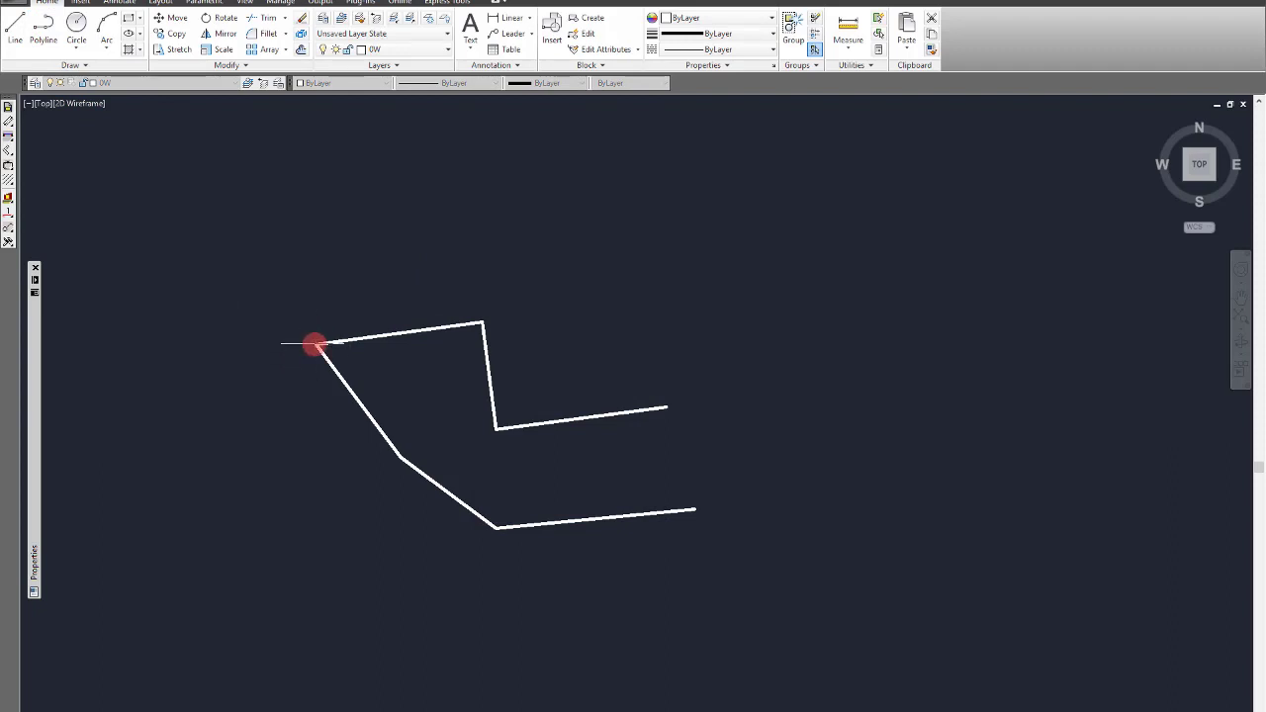
{"action": "scroll", "coordinate": [322, 344], "scroll_direction": "up", "scroll_amount": 10}
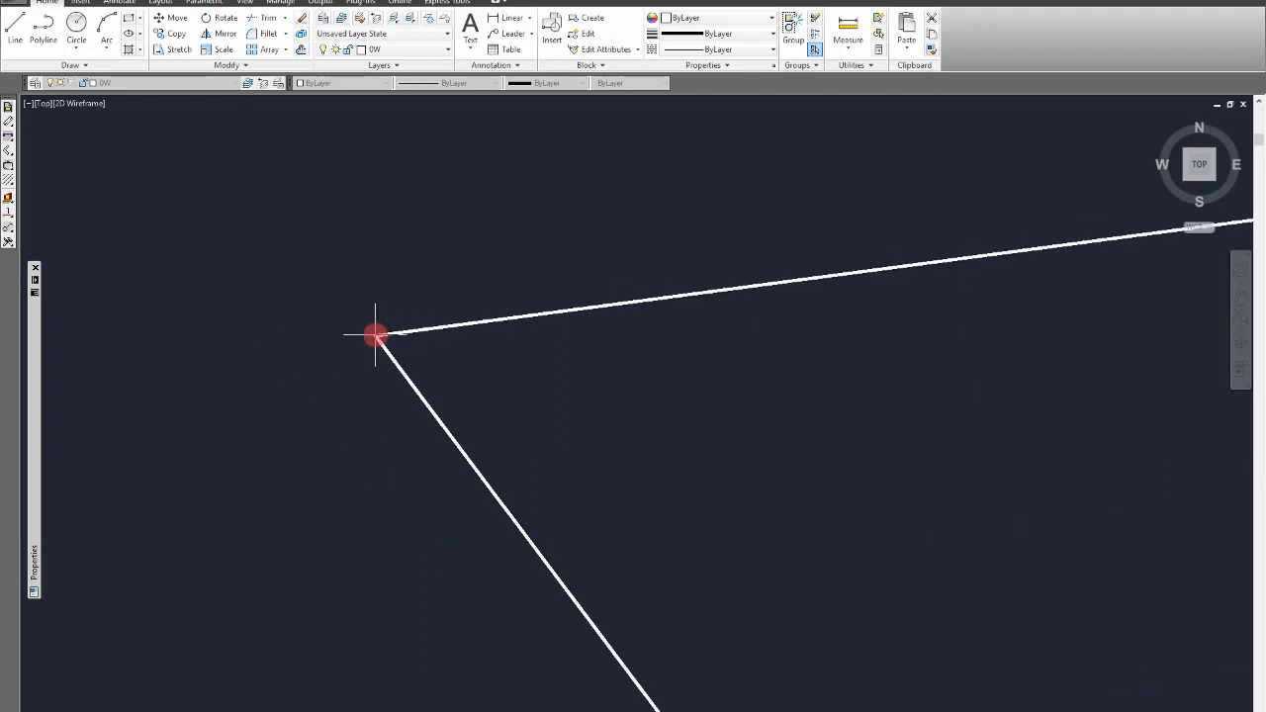
{"action": "scroll", "coordinate": [375, 336], "scroll_direction": "down", "scroll_amount": 8}
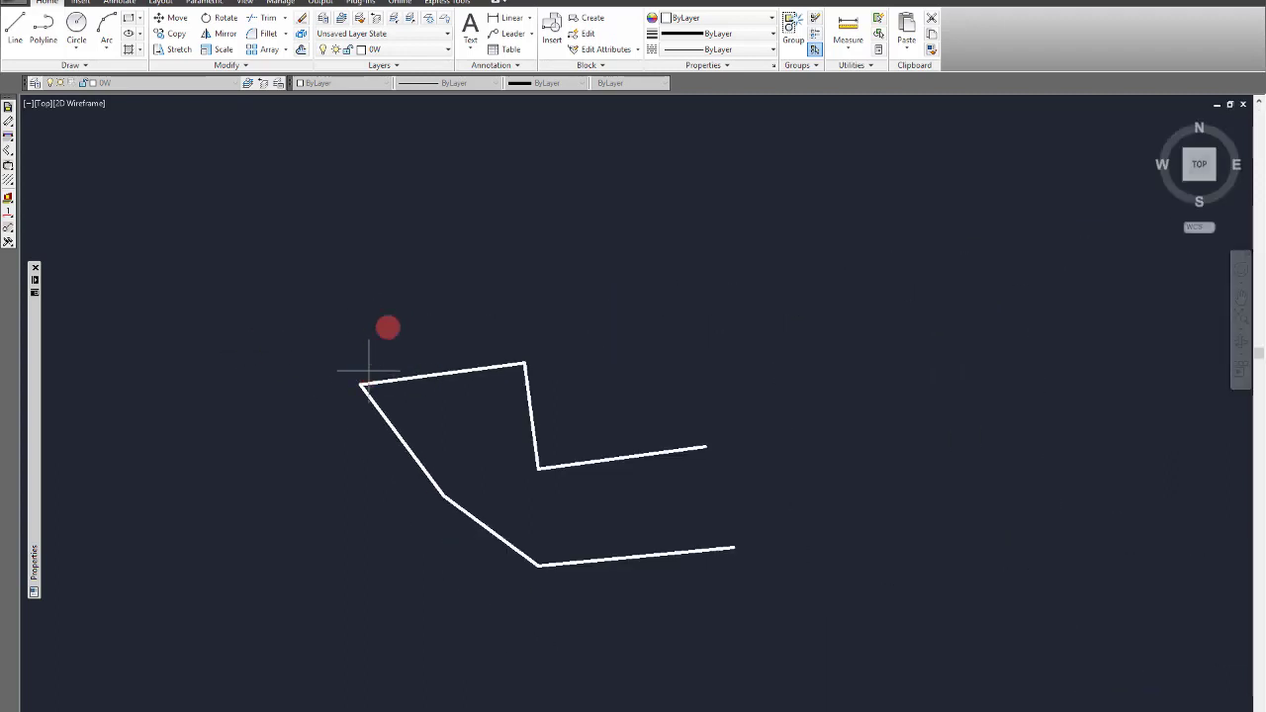
{"action": "key", "text": "Return"}
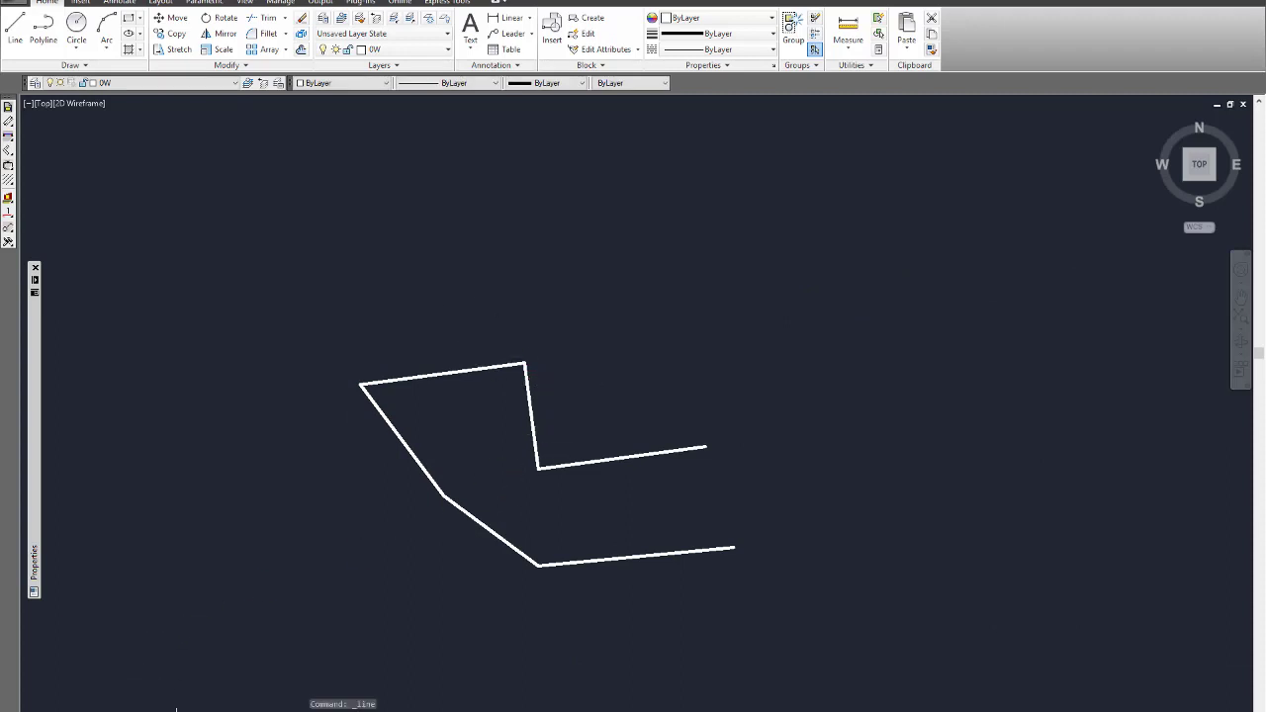
Step: Enable the Endpoint, Midpoint, Center and Perpendicular object snap modes and apply the settings
{"action": "right_click", "coordinate": [176, 709]}
{"action": "left_click", "coordinate": [222, 711]}
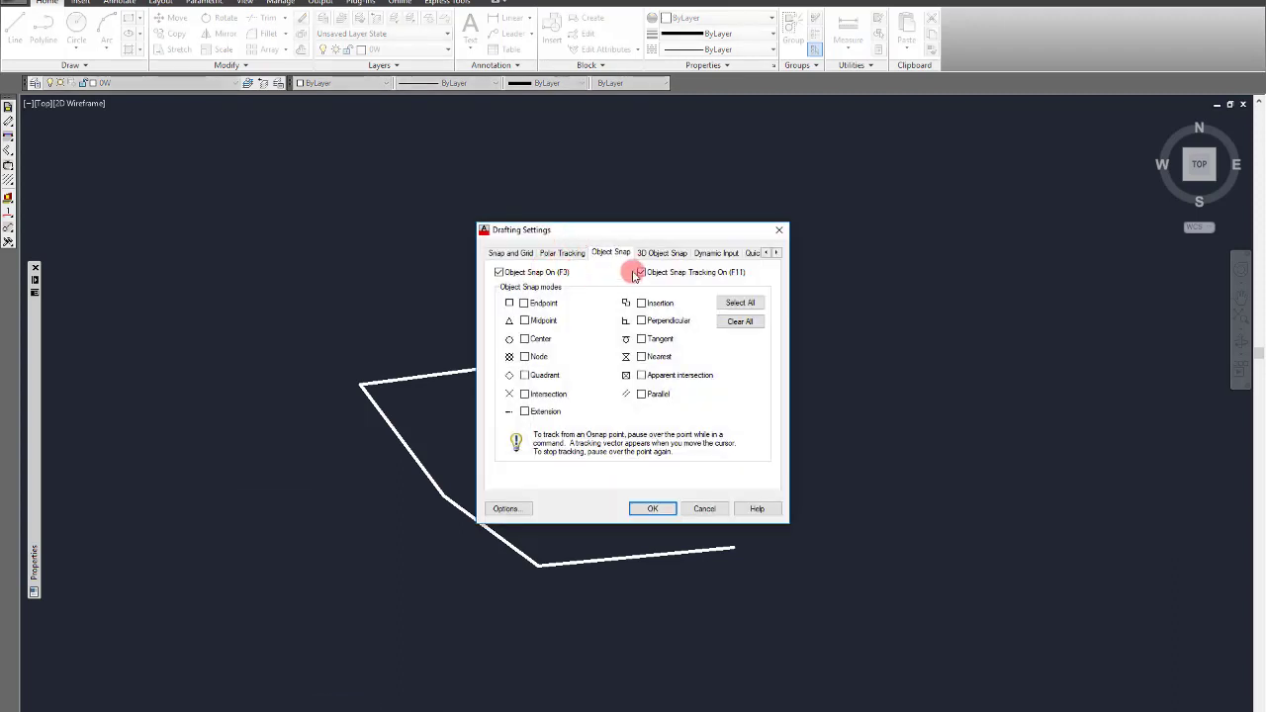
{"action": "left_click", "coordinate": [539, 304]}
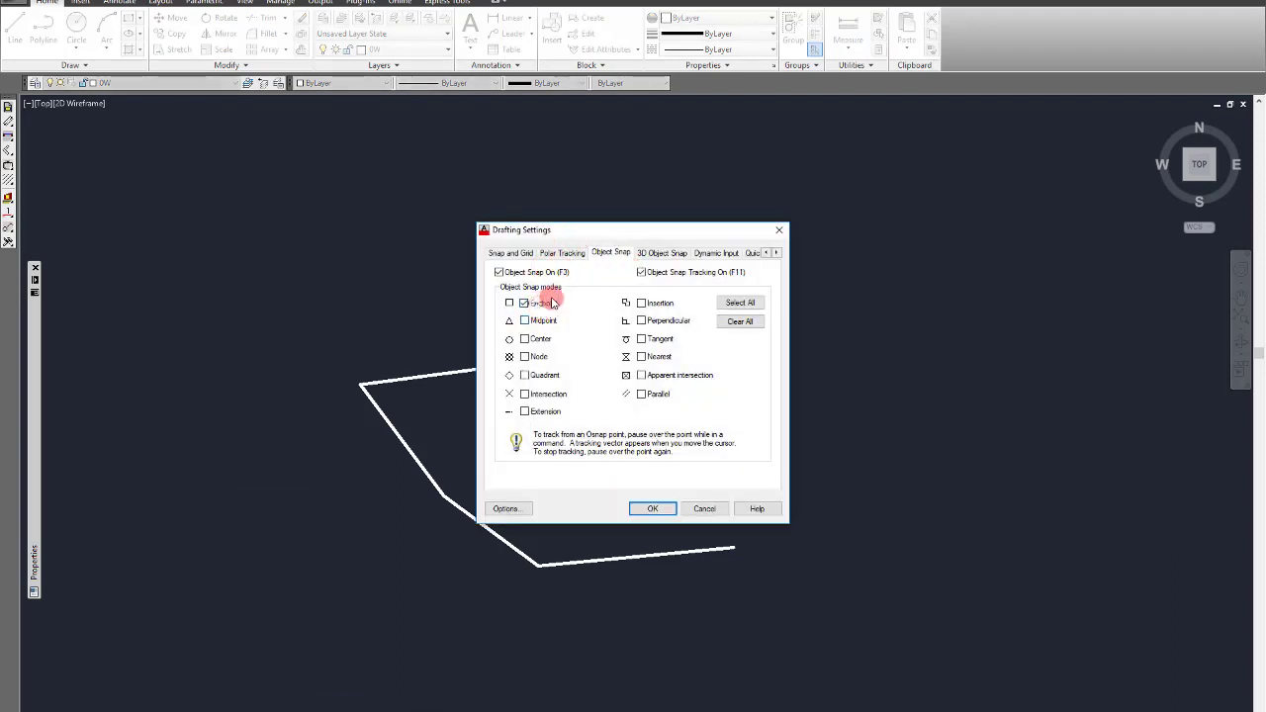
{"action": "left_click", "coordinate": [543, 321]}
{"action": "left_click", "coordinate": [539, 338]}
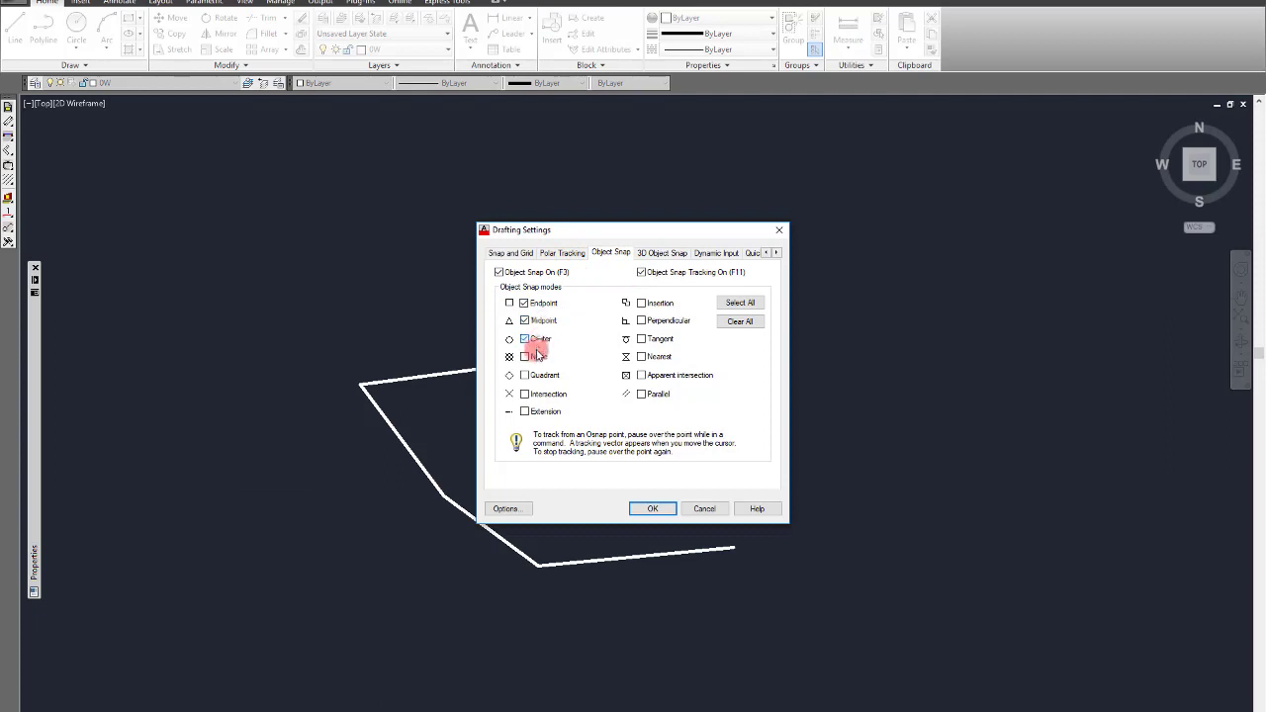
{"action": "left_click", "coordinate": [660, 329]}
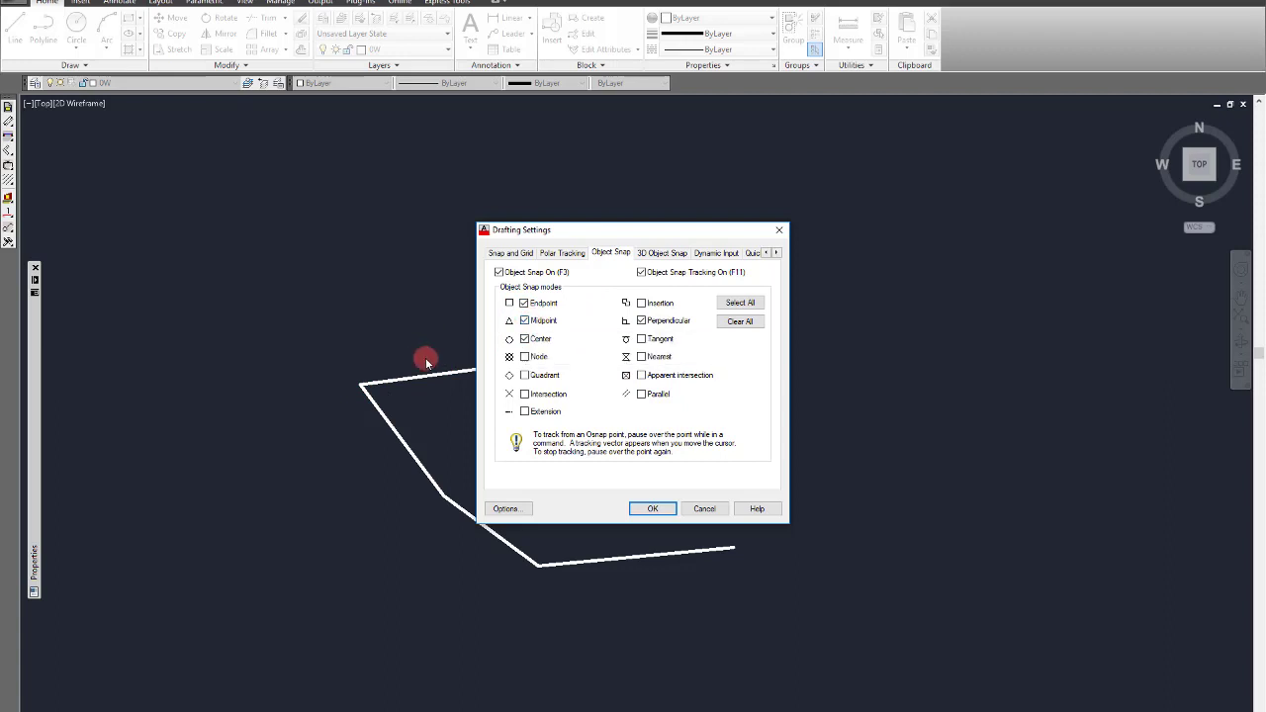
{"action": "left_click", "coordinate": [526, 339]}
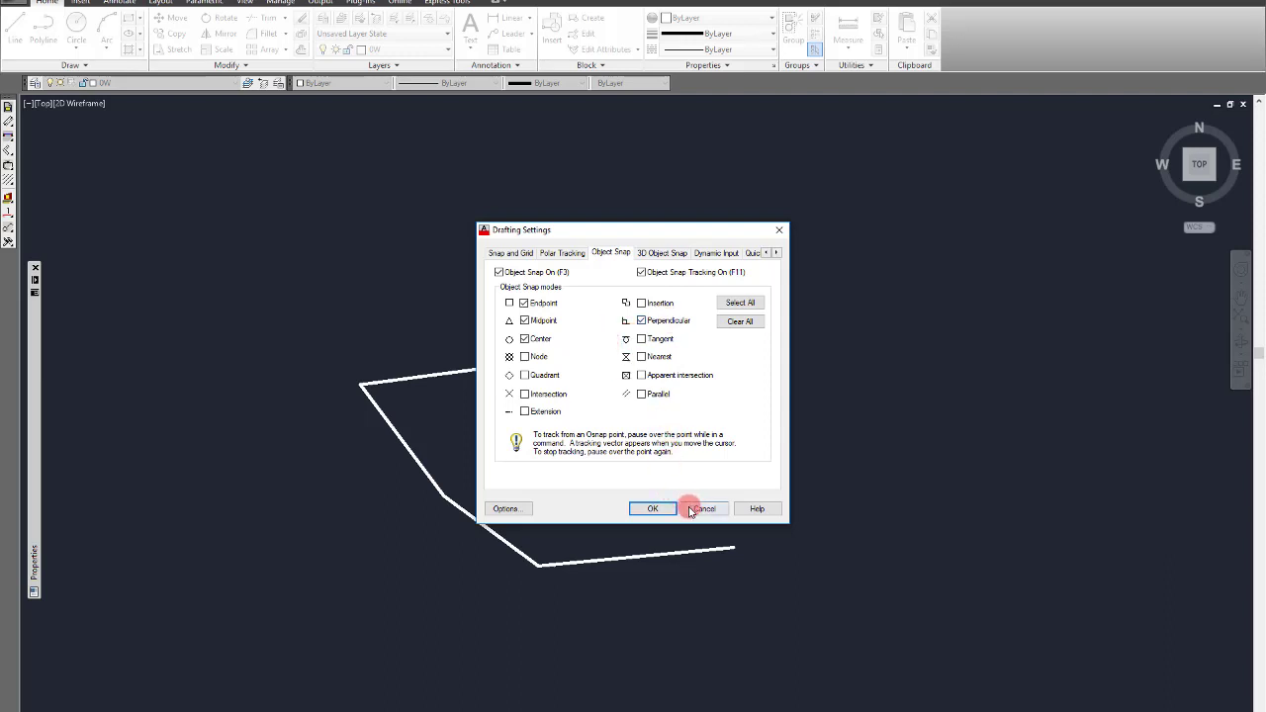
{"action": "left_click", "coordinate": [638, 509]}
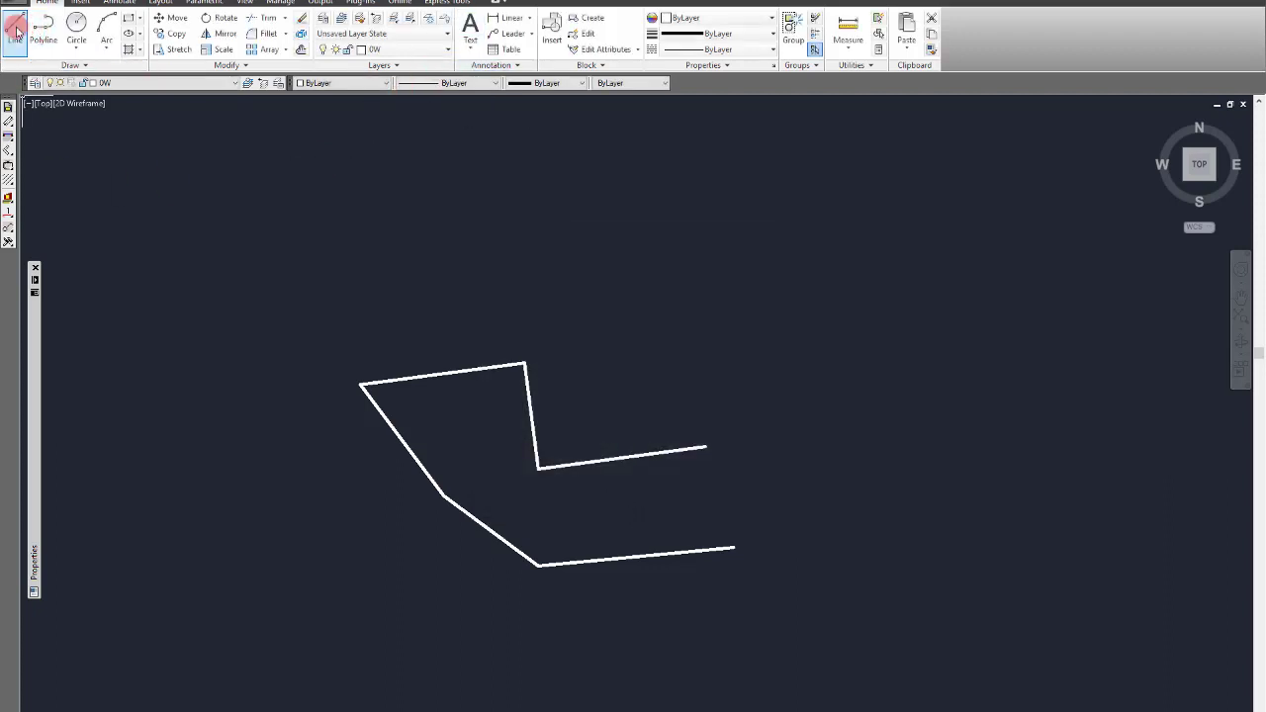
Step: Draw a line from a free point above the zigzag, ending with a perpendicular snap on its first line
{"action": "left_click", "coordinate": [15, 33]}
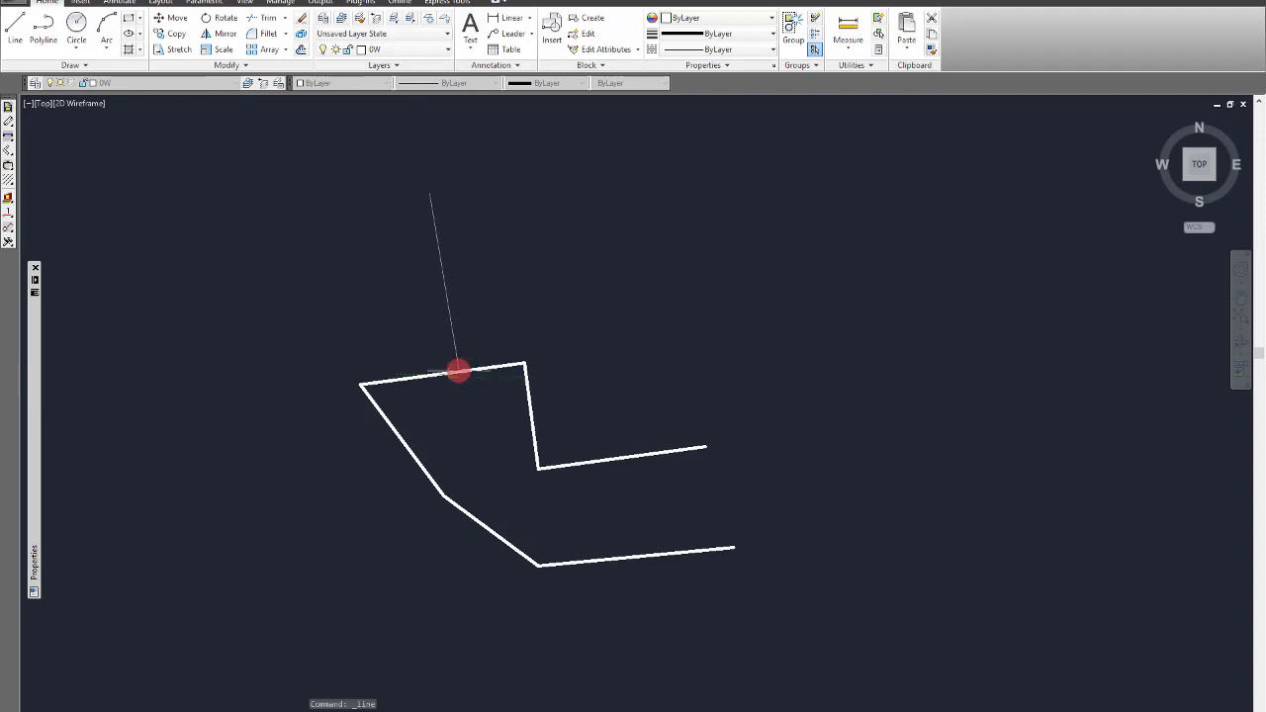
{"action": "left_click", "coordinate": [455, 368]}
{"action": "key", "text": "Escape"}
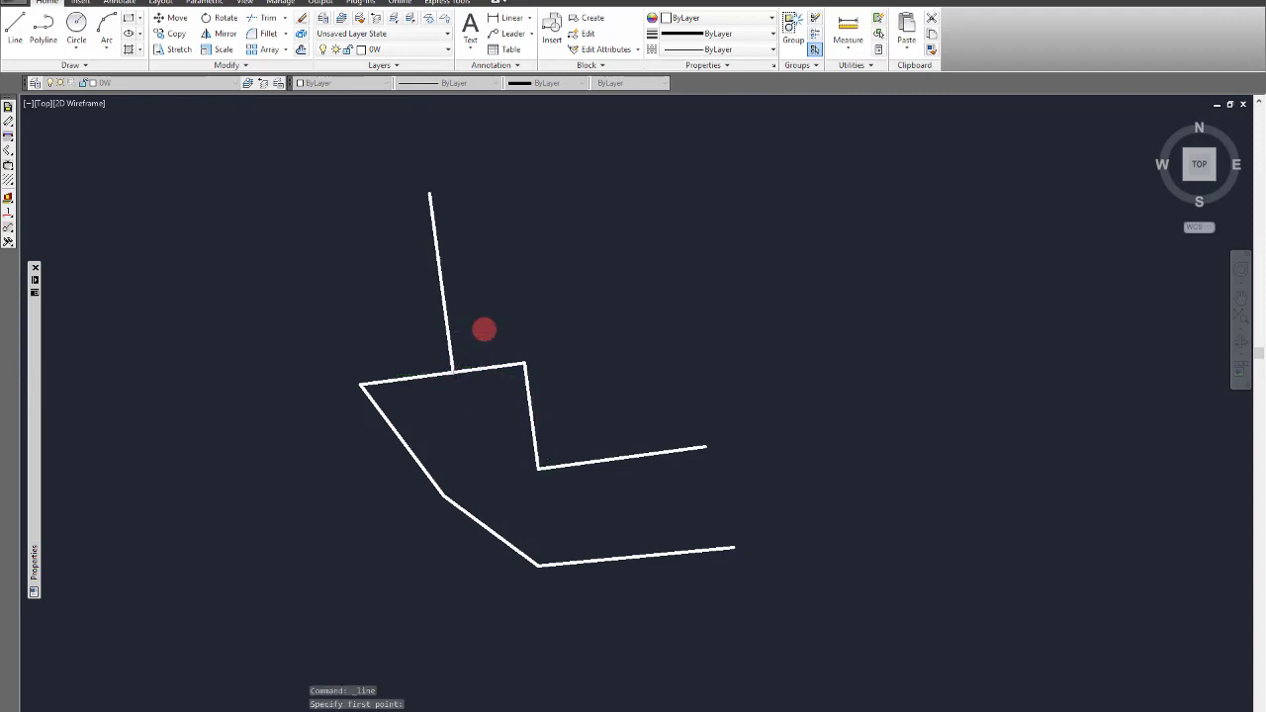
{"action": "key", "text": "Escape"}
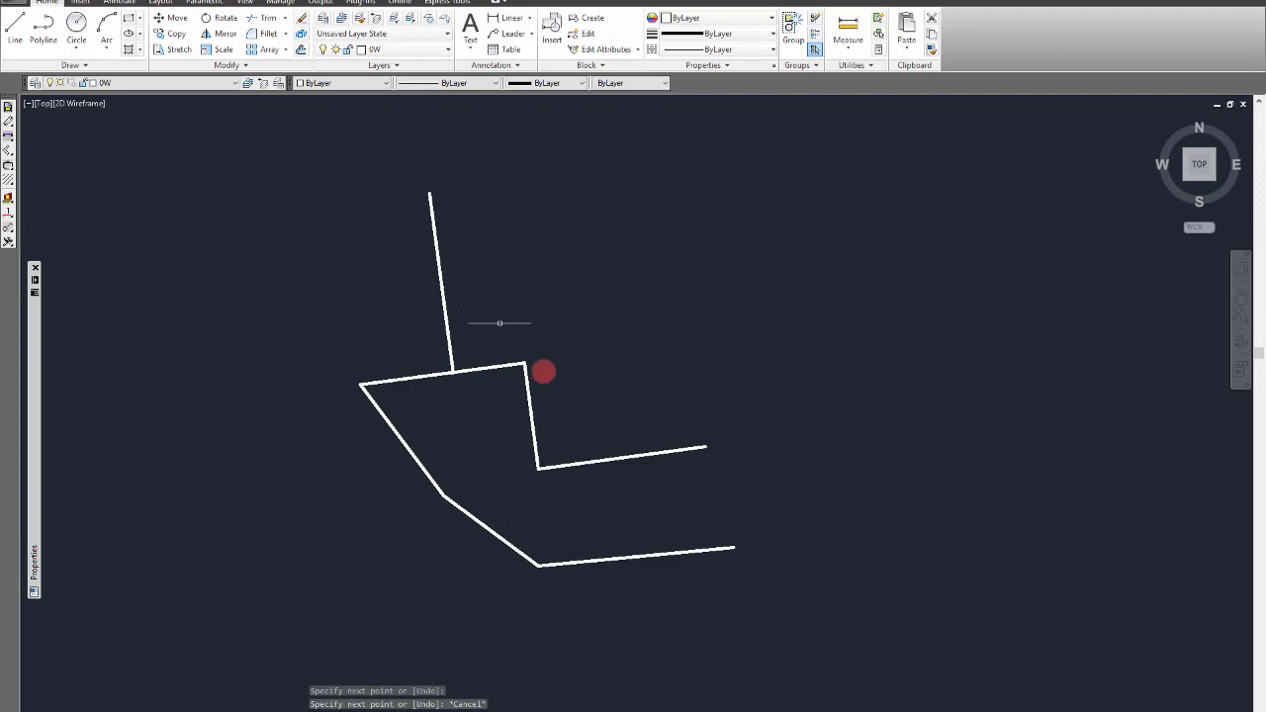
{"action": "left_click", "coordinate": [730, 610]}
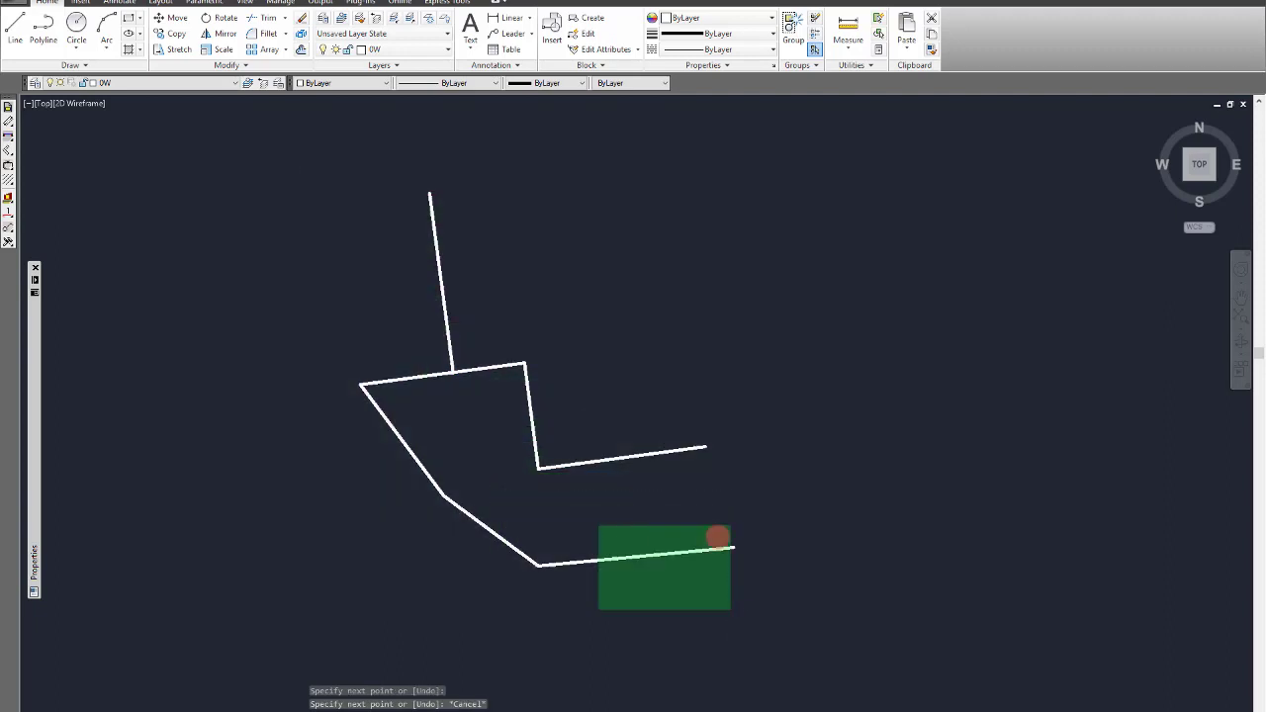
{"action": "key", "text": "Escape"}
{"action": "scroll", "coordinate": [475, 430], "scroll_direction": "down", "scroll_amount": 2}
{"action": "scroll", "coordinate": [484, 362], "scroll_direction": "up", "scroll_amount": 2}
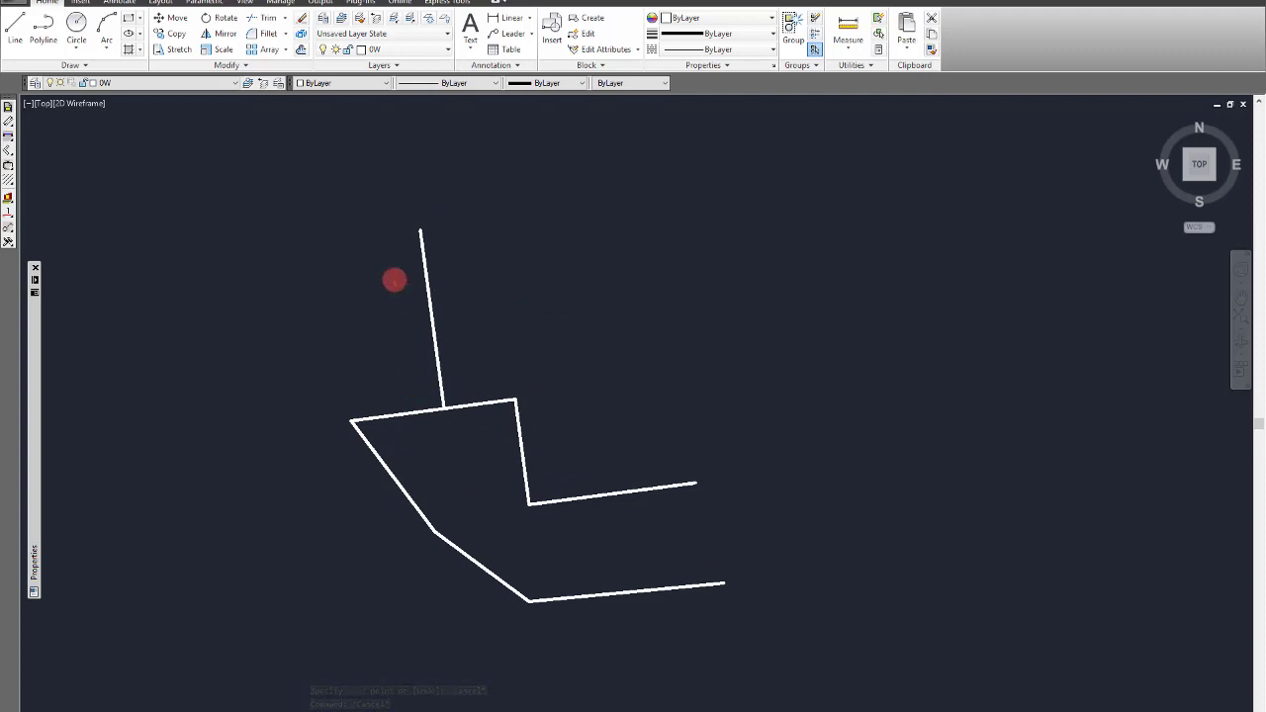
{"action": "left_click", "coordinate": [43, 27]}
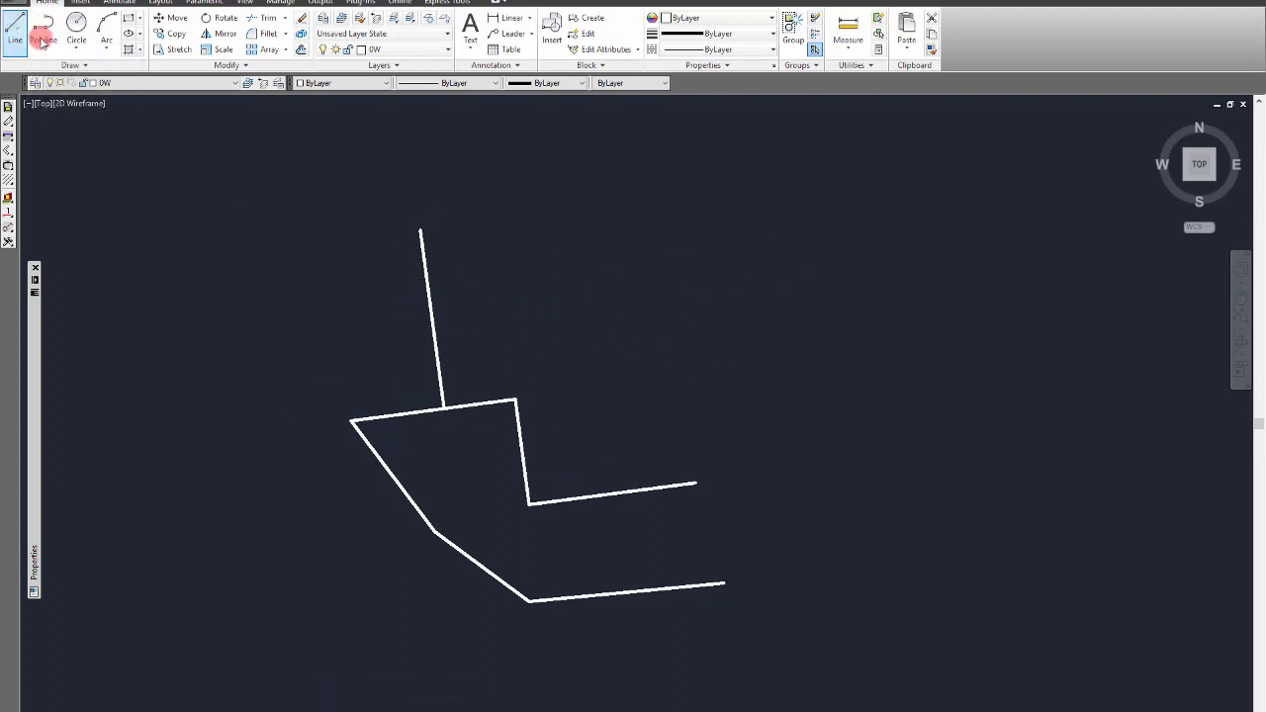
{"action": "left_click", "coordinate": [10, 35]}
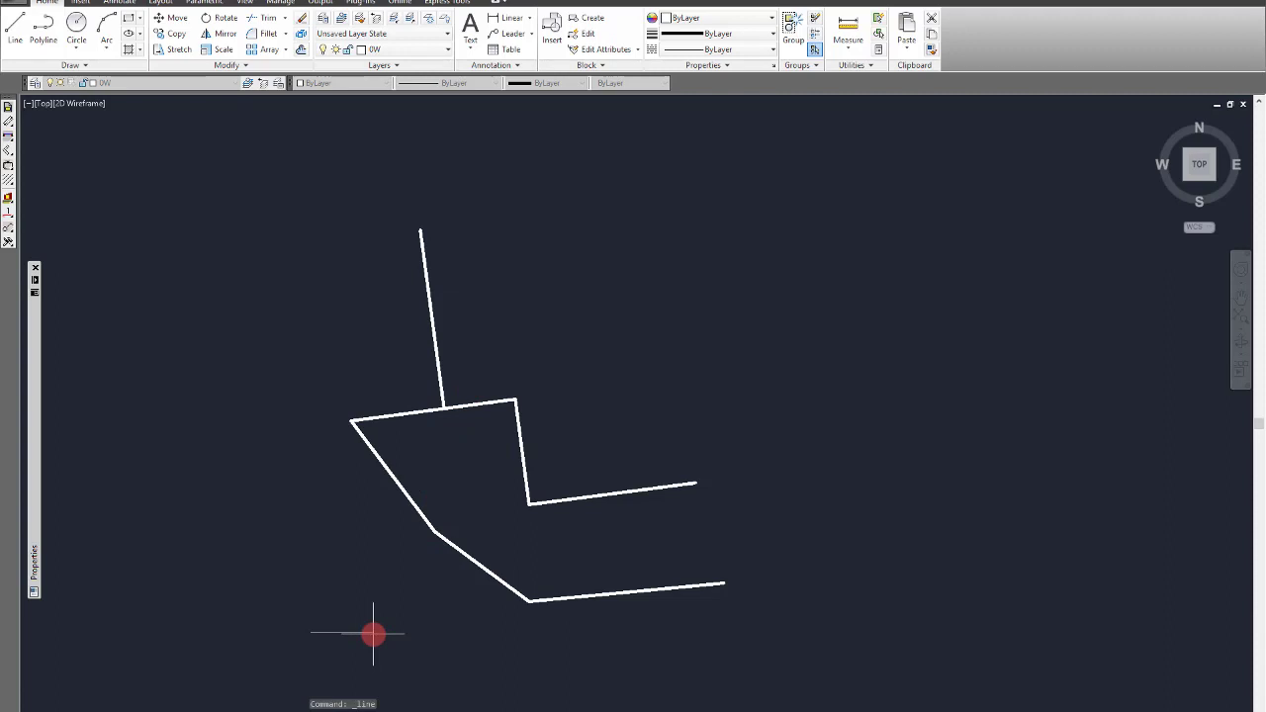
{"action": "type", "text": "0,0"}
{"action": "key", "text": "Return"}
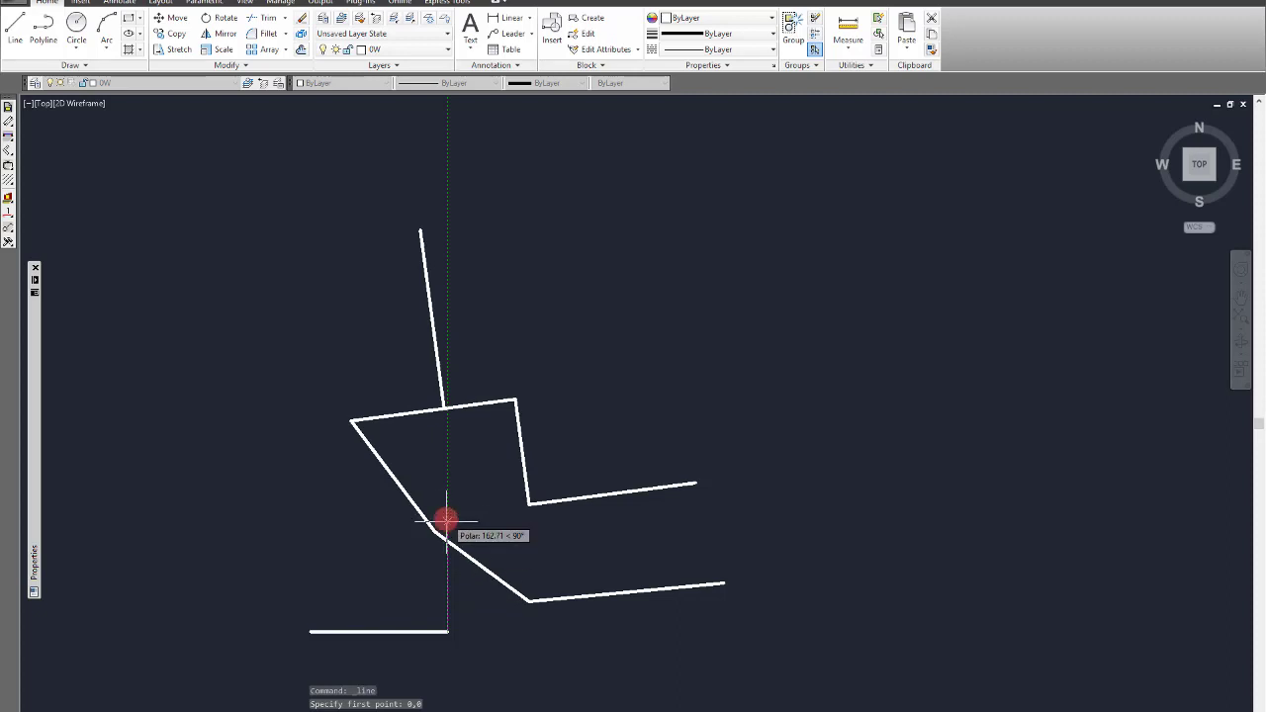
{"action": "key", "text": "Return"}
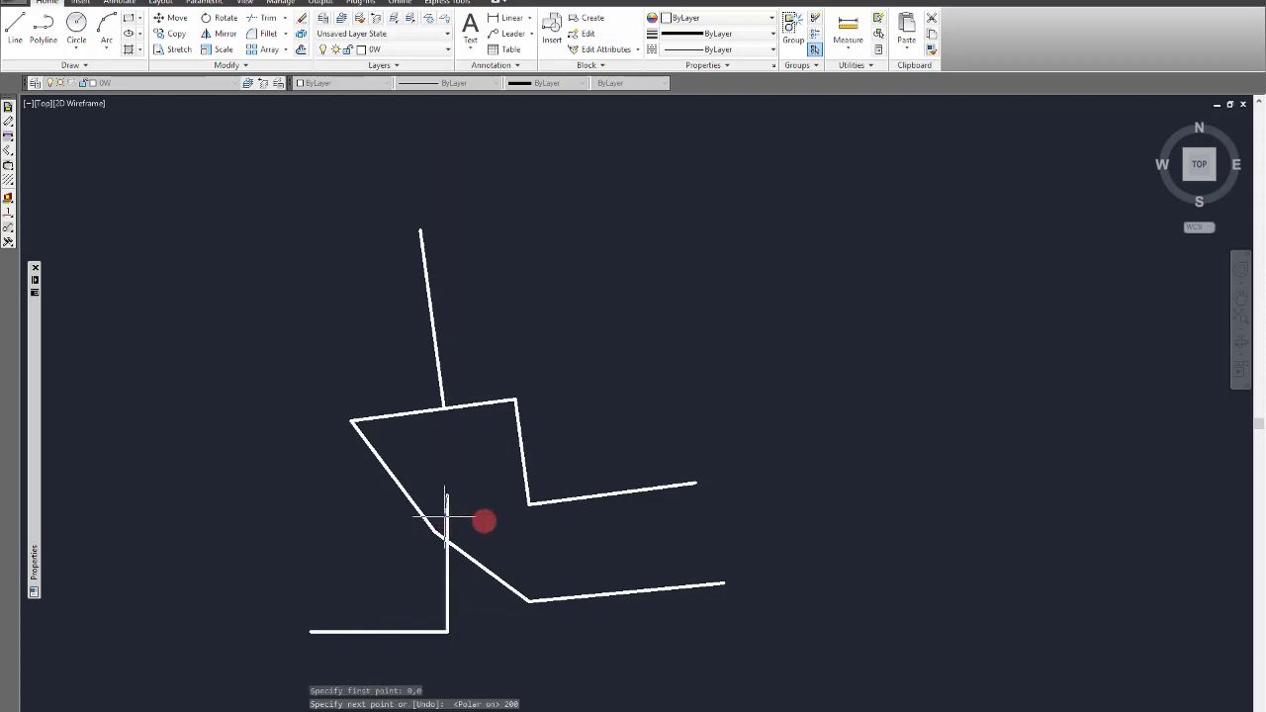
{"action": "key", "text": "F10"}
{"action": "type", "text": "200"}
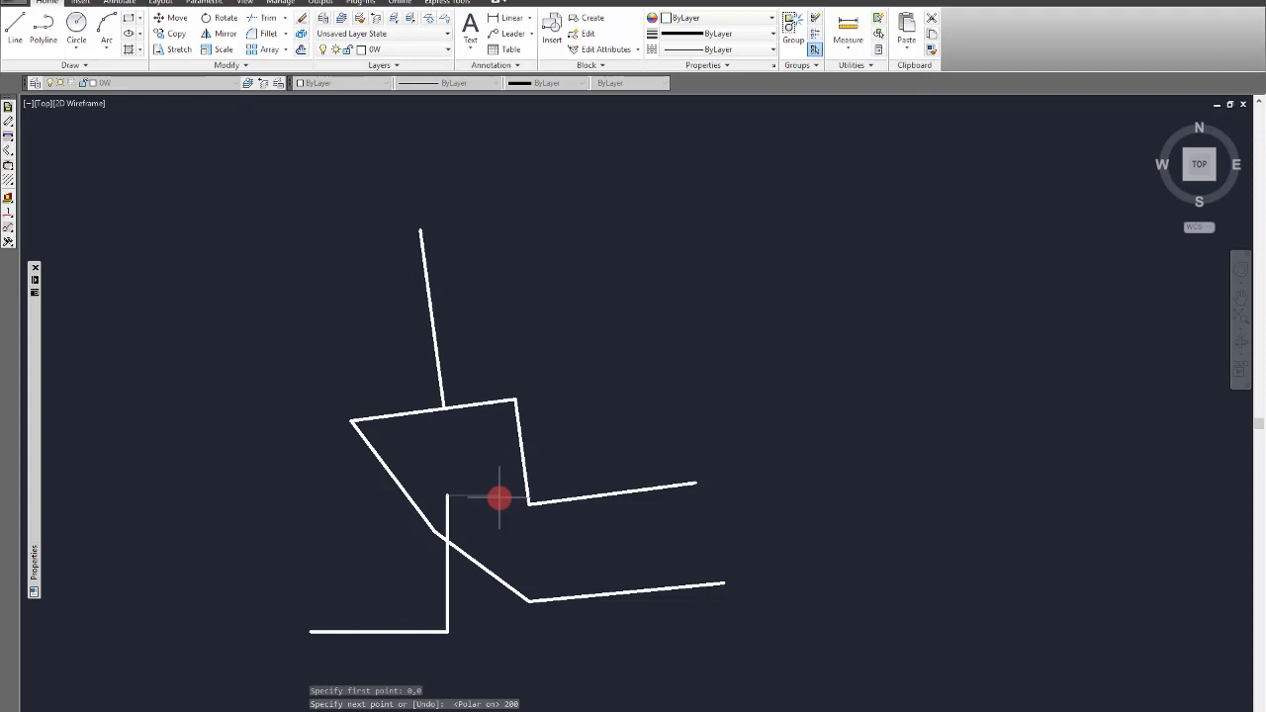
{"action": "key", "text": "Return"}
{"action": "type", "text": "200"}
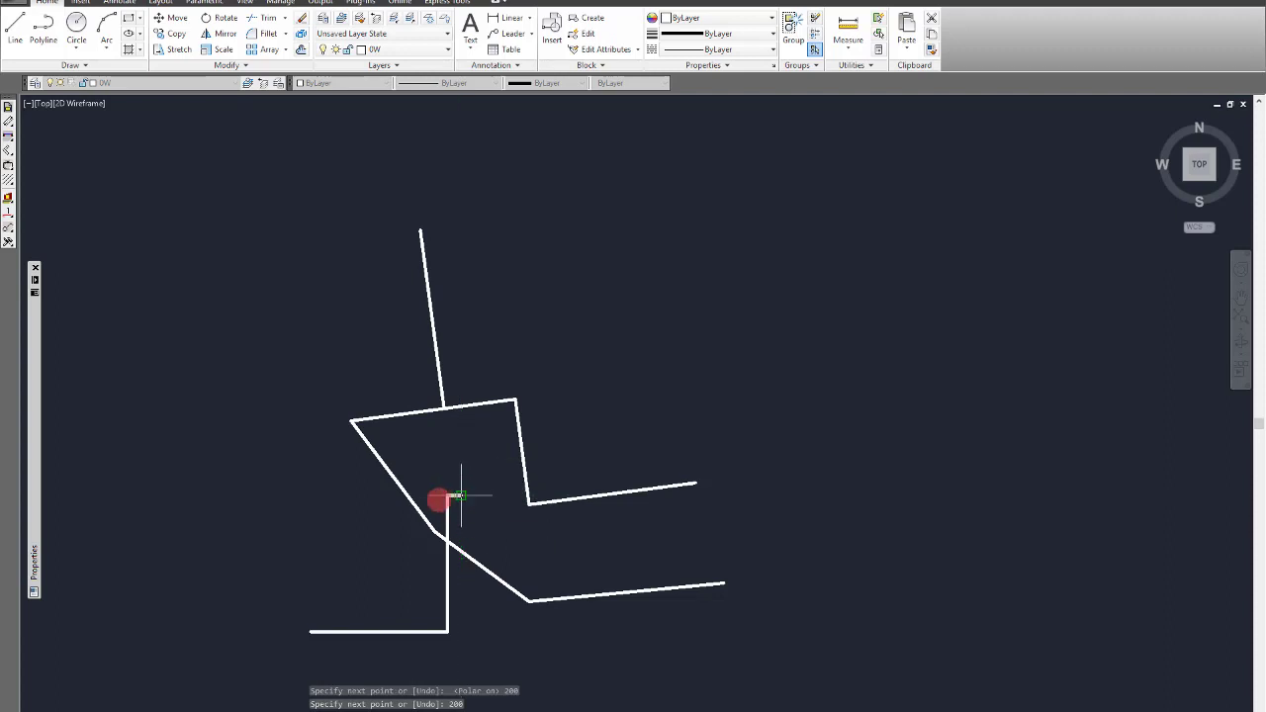
Step: Continue the line with a 100-unit segment locked to a 30° angle using the <30 override
{"action": "scroll", "coordinate": [441, 496], "scroll_direction": "up", "scroll_amount": 5}
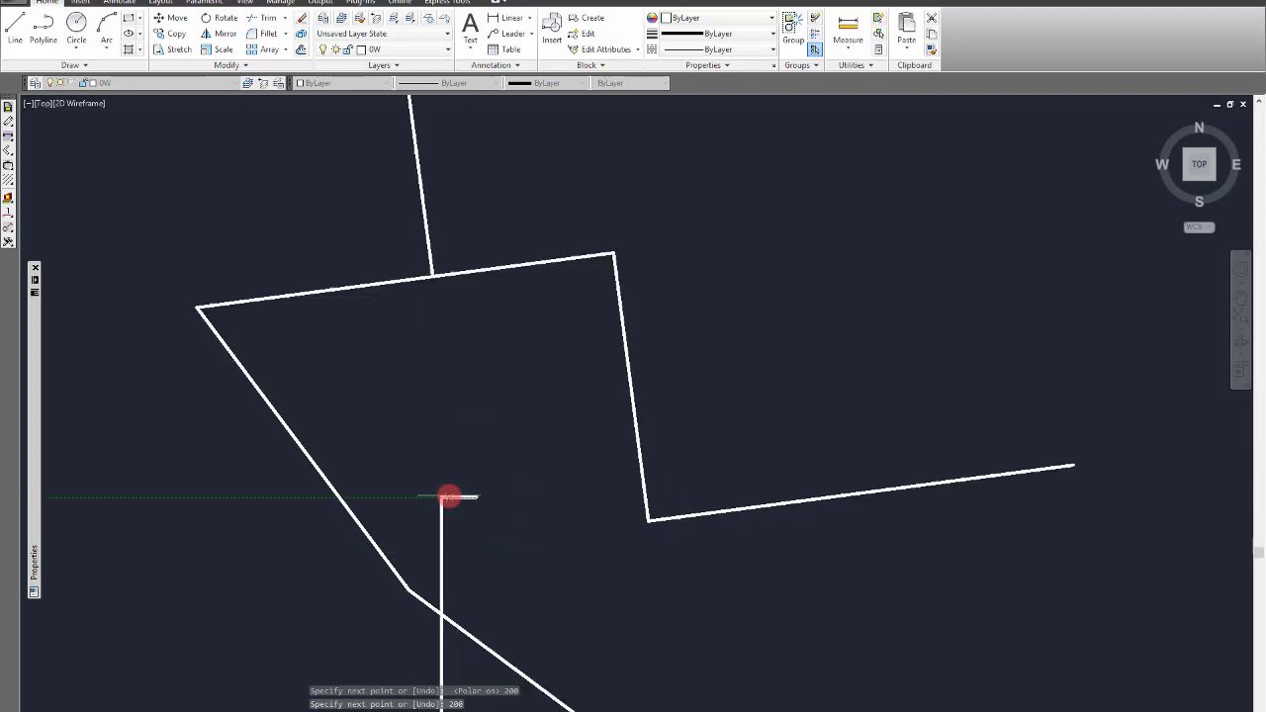
{"action": "scroll", "coordinate": [509, 493], "scroll_direction": "down", "scroll_amount": 5}
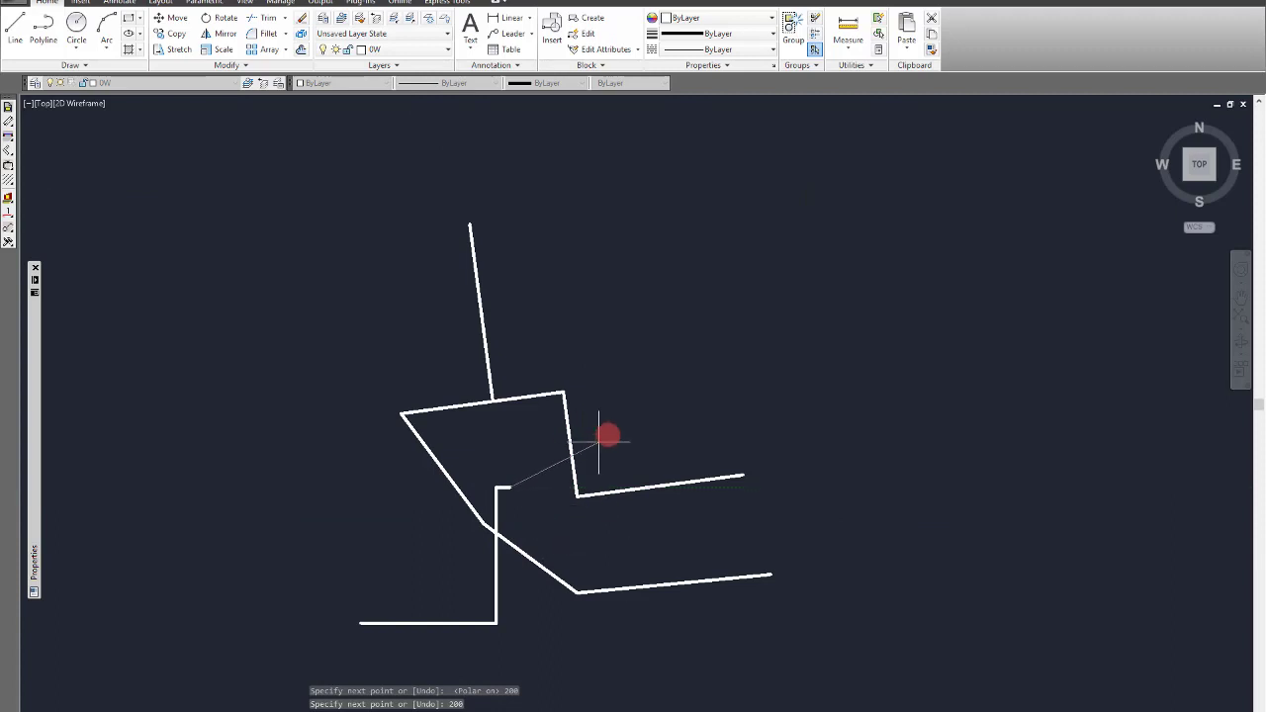
{"action": "scroll", "coordinate": [608, 443], "scroll_direction": "up", "scroll_amount": 2}
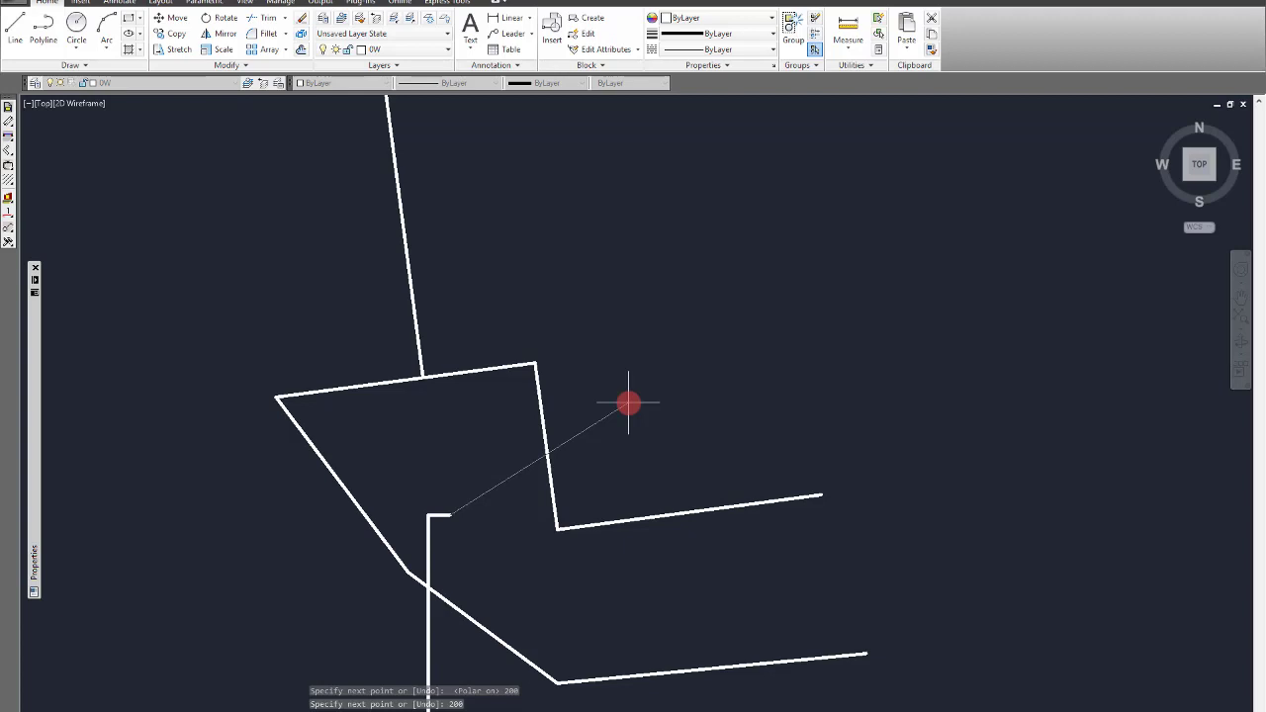
{"action": "type", "text": "<30"}
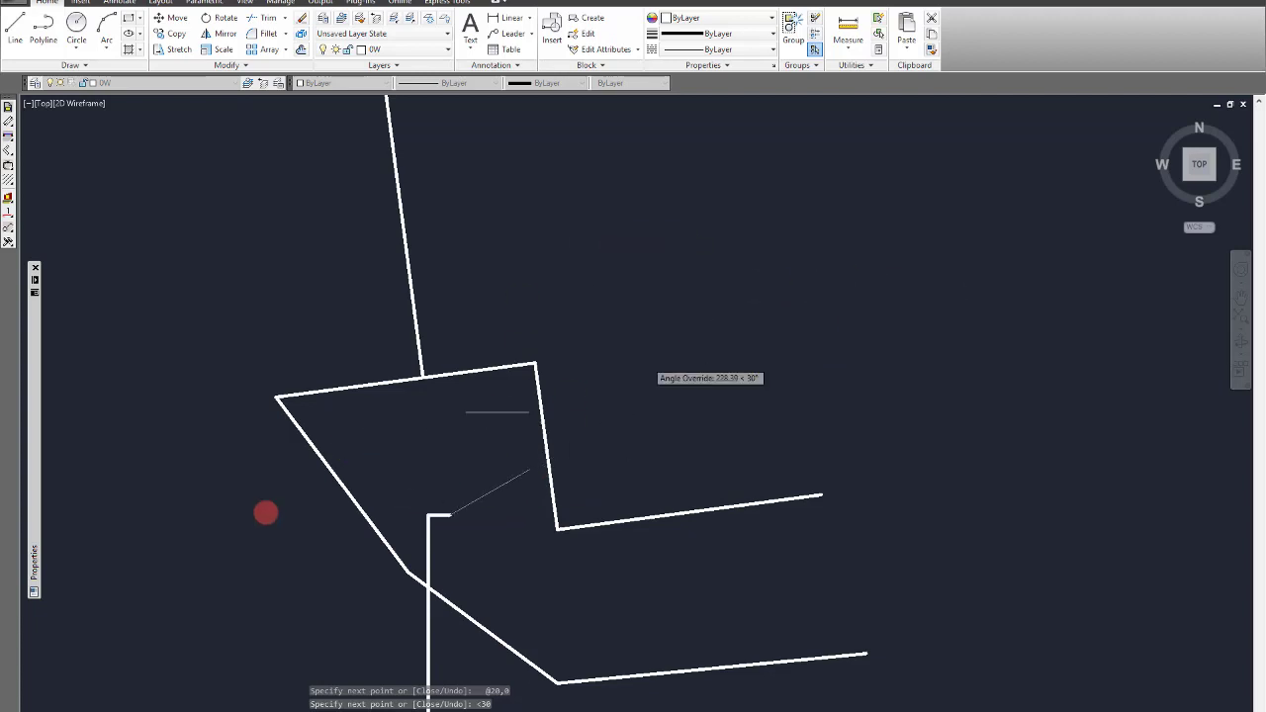
{"action": "left_click", "coordinate": [584, 439]}
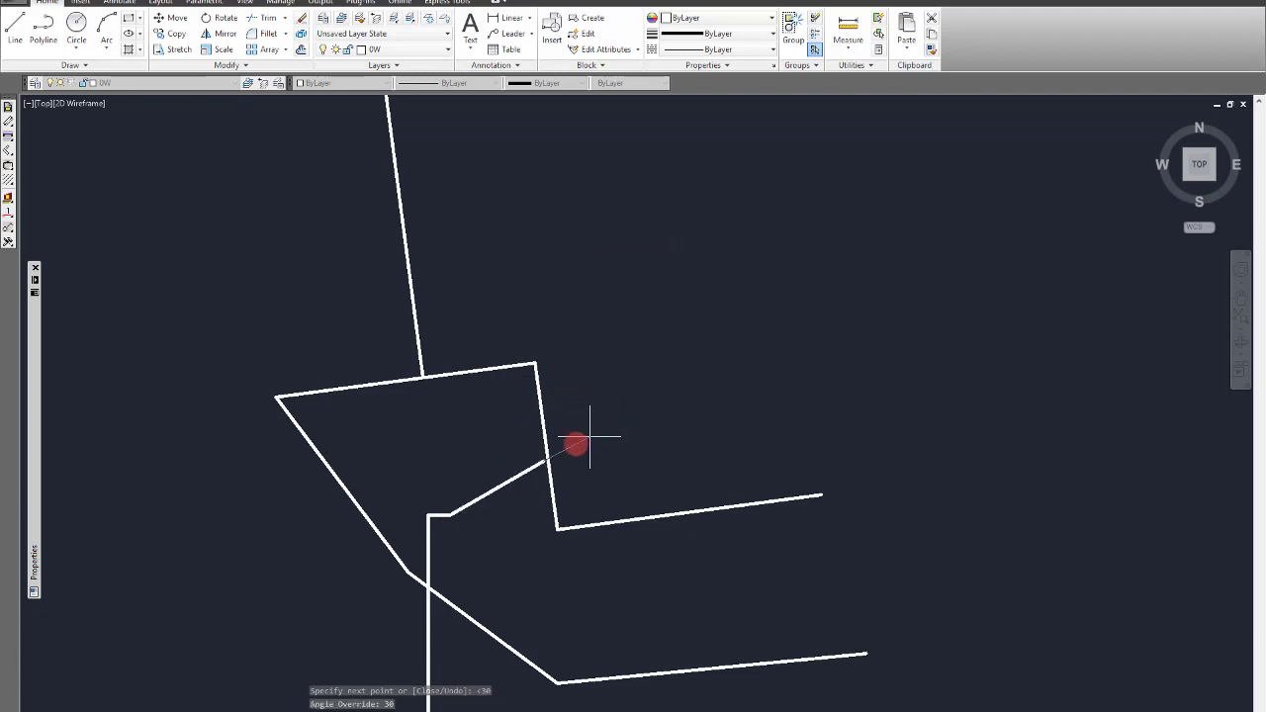
Step: Drop a vertical segment to the base line's level using endpoint tracking, join it to the base line's end, and finish the line
{"action": "scroll", "coordinate": [584, 381], "scroll_direction": "down", "scroll_amount": 6}
{"action": "scroll", "coordinate": [583, 381], "scroll_direction": "up", "scroll_amount": 4}
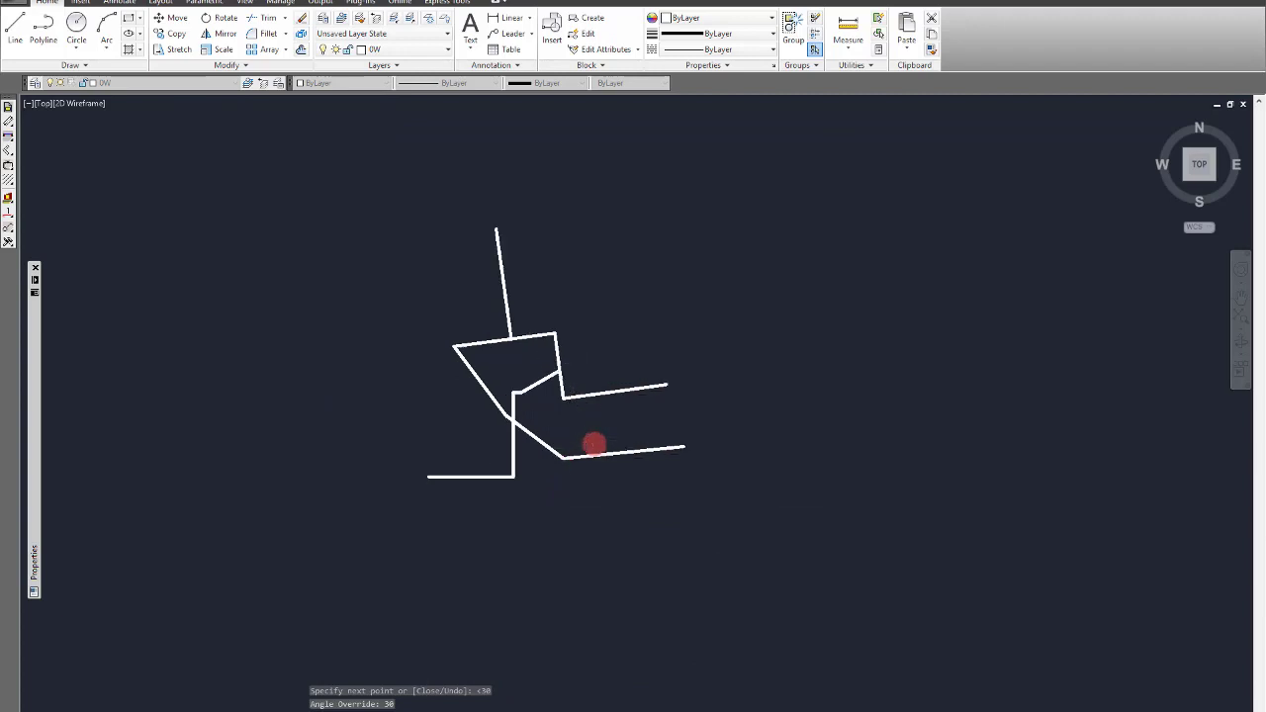
{"action": "scroll", "coordinate": [537, 404], "scroll_direction": "up", "scroll_amount": 2}
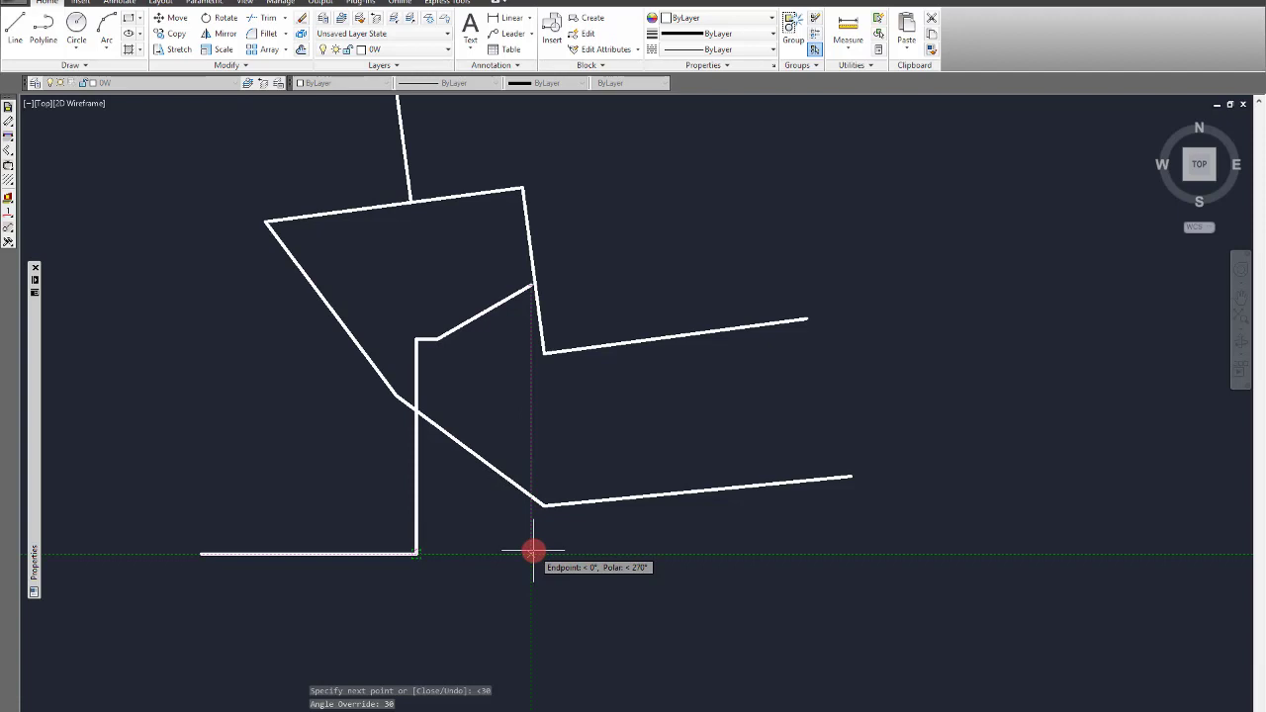
{"action": "left_click", "coordinate": [532, 551]}
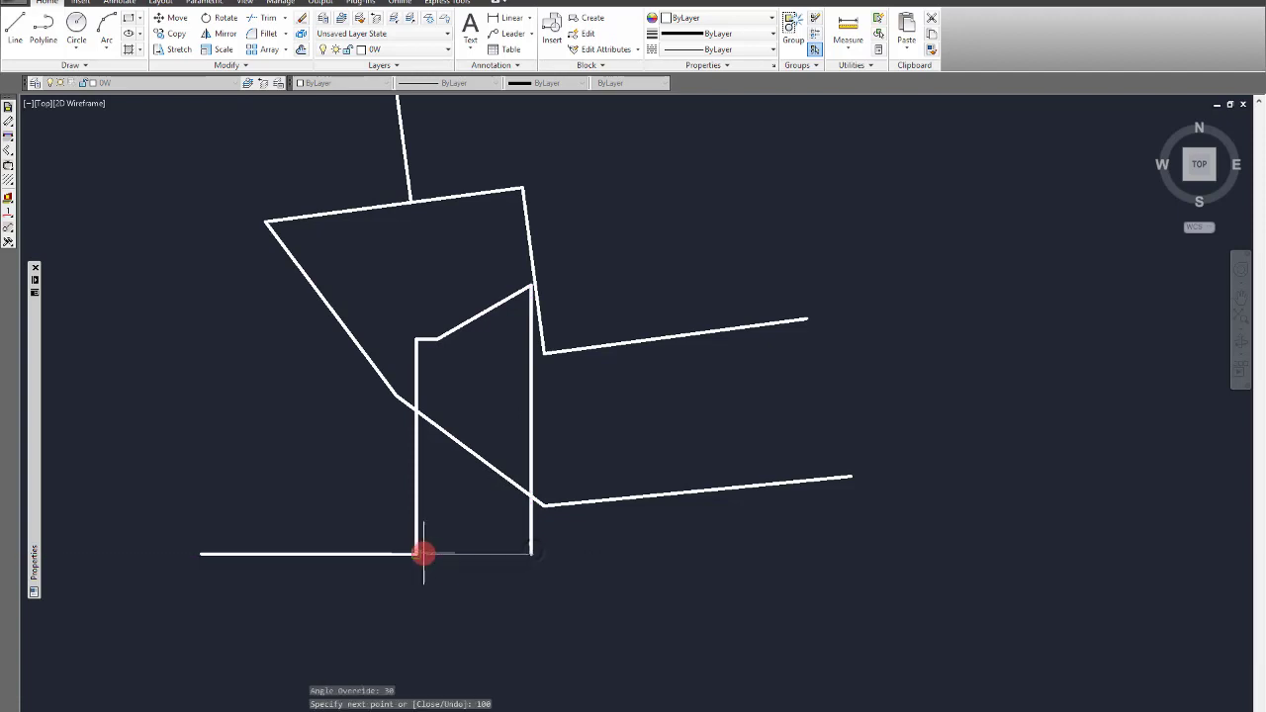
{"action": "type", "text": "100"}
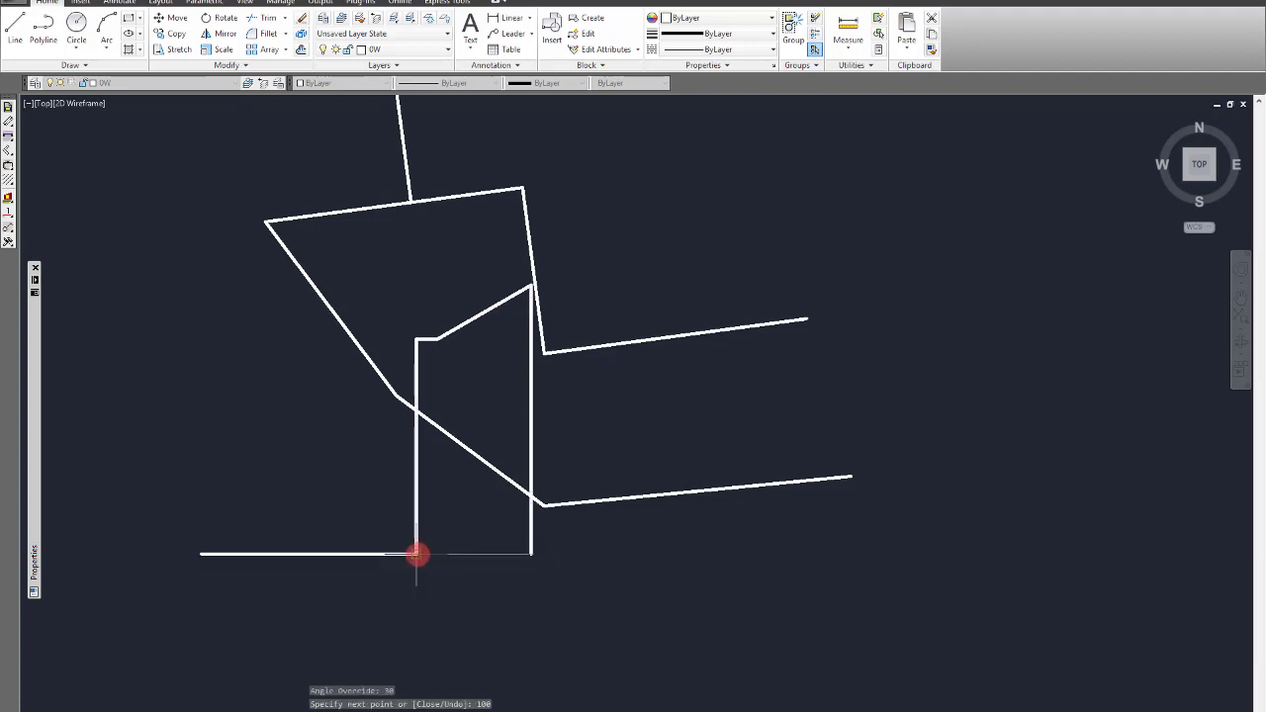
{"action": "key", "text": "Return"}
{"action": "key", "text": "Return"}
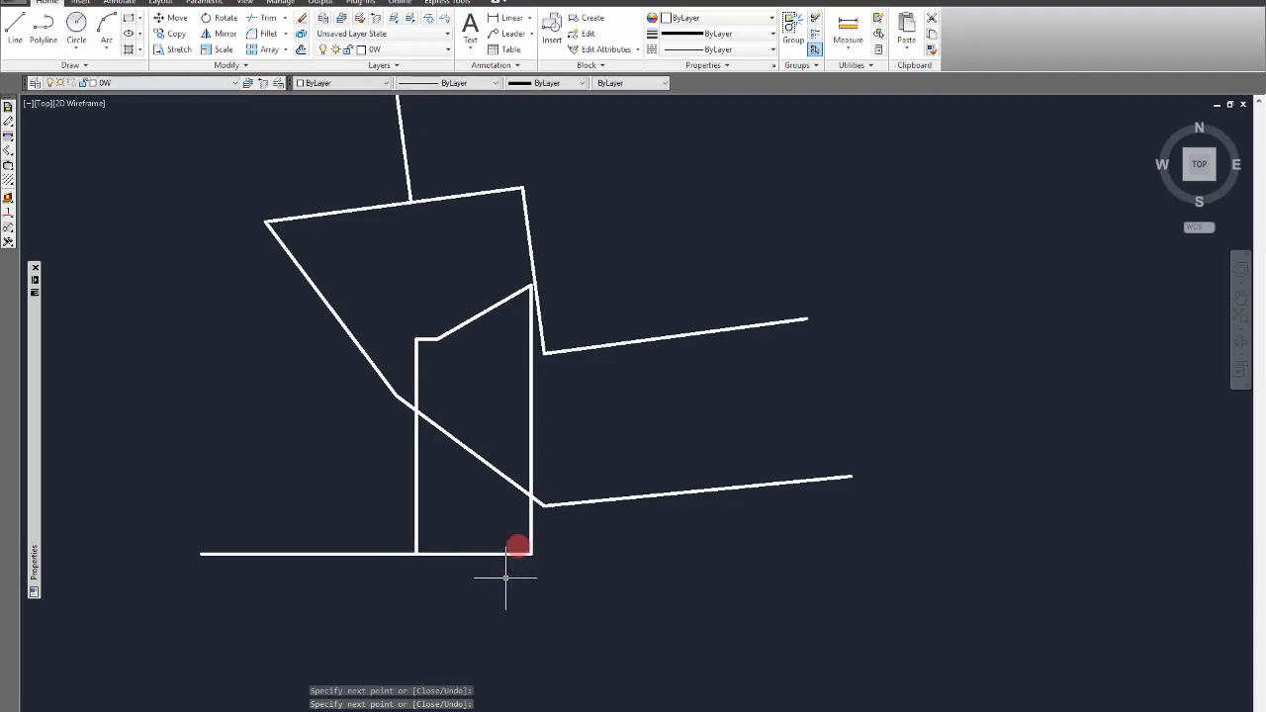
Step: Check the outline's individual segments with a crossing selection through its upper part, and clear the selection
{"action": "left_click", "coordinate": [484, 359]}
{"action": "left_click", "coordinate": [407, 311]}
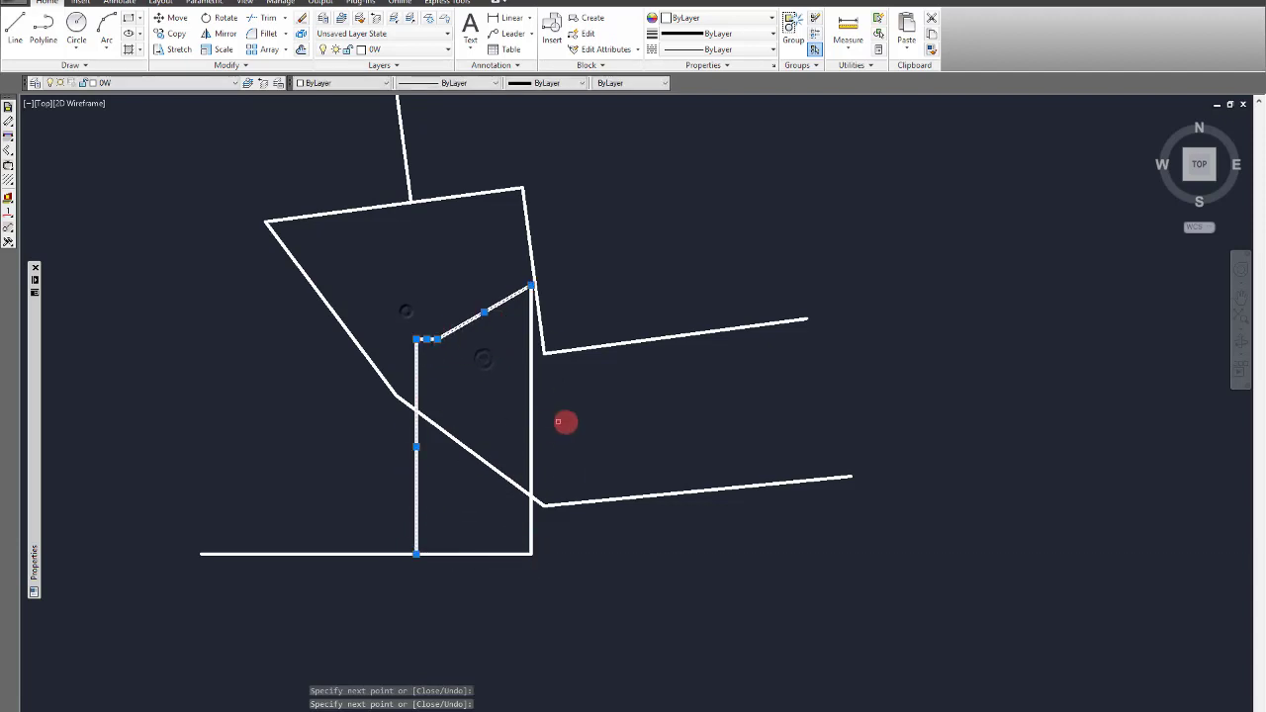
{"action": "left_click", "coordinate": [492, 554]}
{"action": "key", "text": "Escape"}
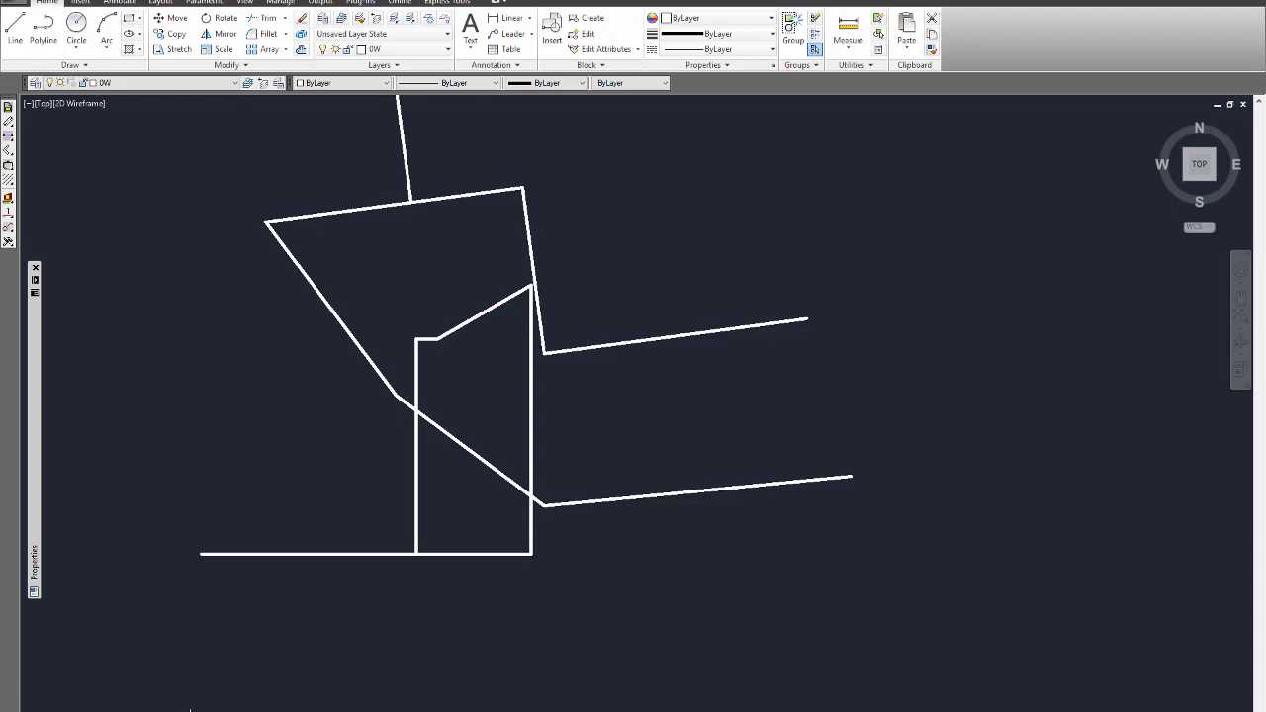
Step: Review the Object Snap Tracking option in the object snap drafting settings, keep it enabled, and accept the settings
{"action": "right_click", "coordinate": [190, 710]}
{"action": "left_click", "coordinate": [216, 711]}
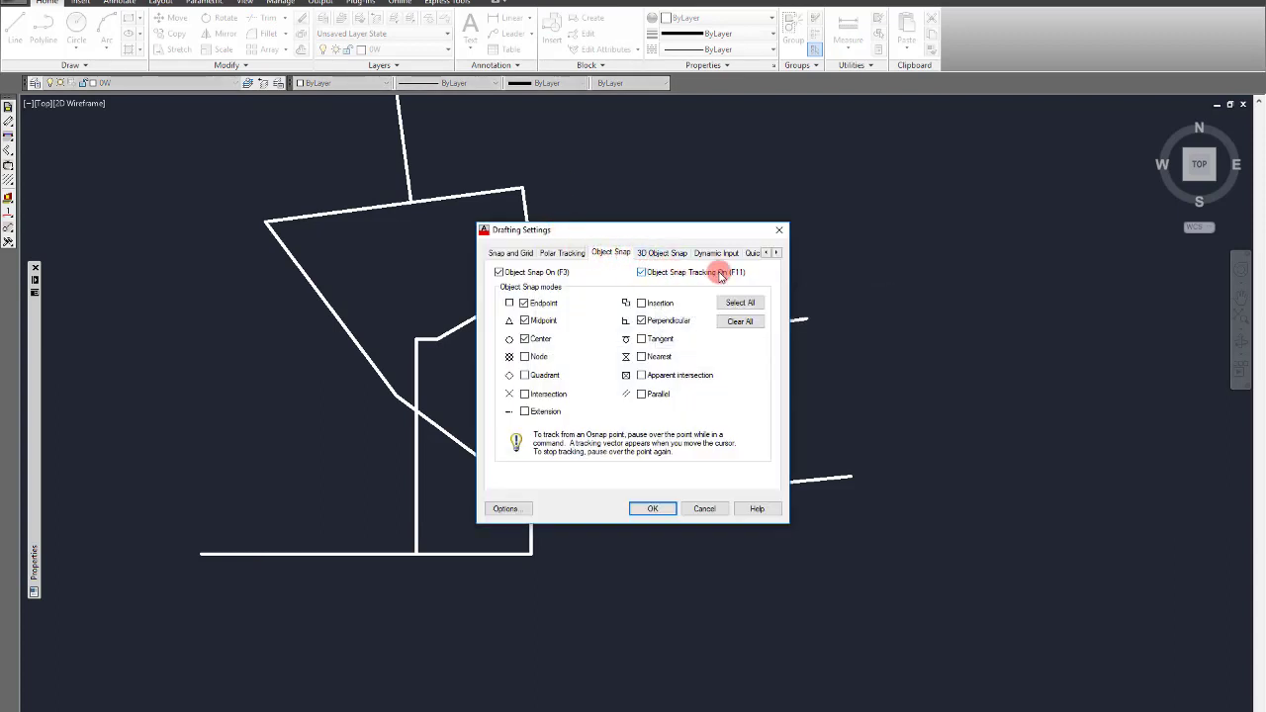
{"action": "left_click", "coordinate": [663, 275]}
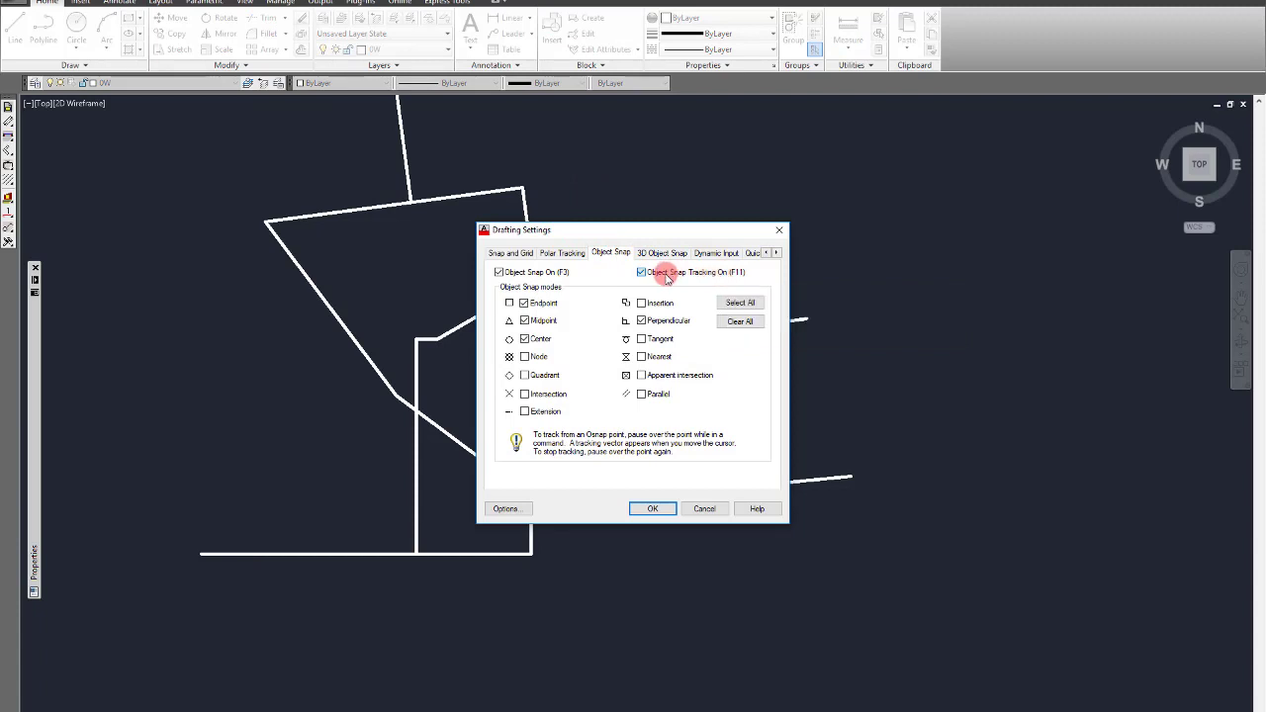
{"action": "left_click", "coordinate": [651, 508]}
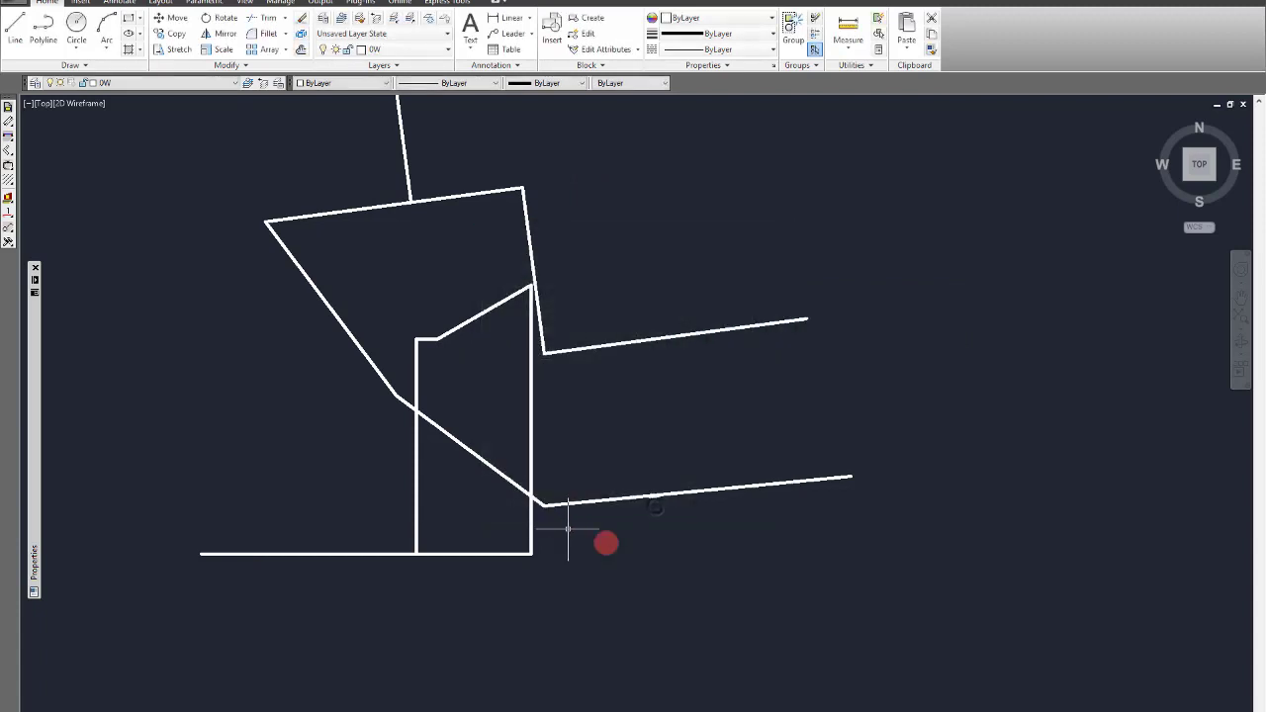
Step: Draw a short vertical segment and a connected horizontal segment in free space below the outline's base using polar tracking
{"action": "left_click", "coordinate": [24, 39]}
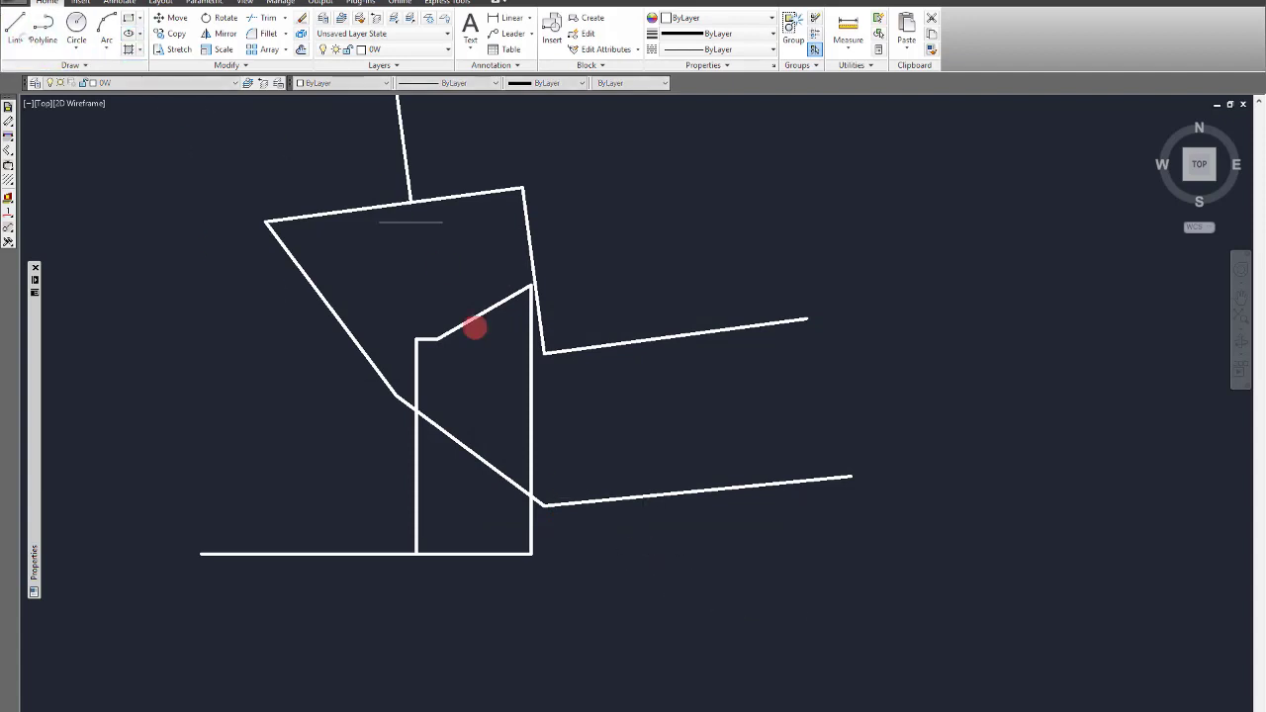
{"action": "left_click", "coordinate": [425, 683]}
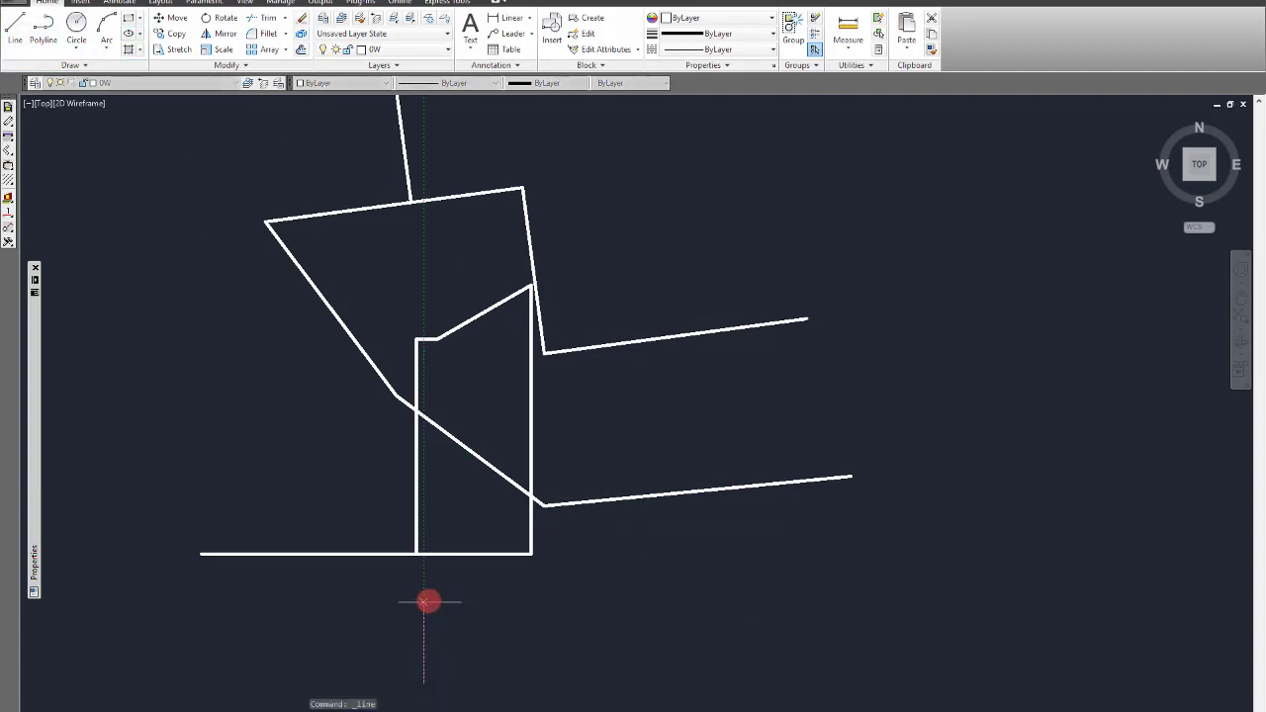
{"action": "left_click", "coordinate": [423, 601]}
{"action": "left_click", "coordinate": [522, 600]}
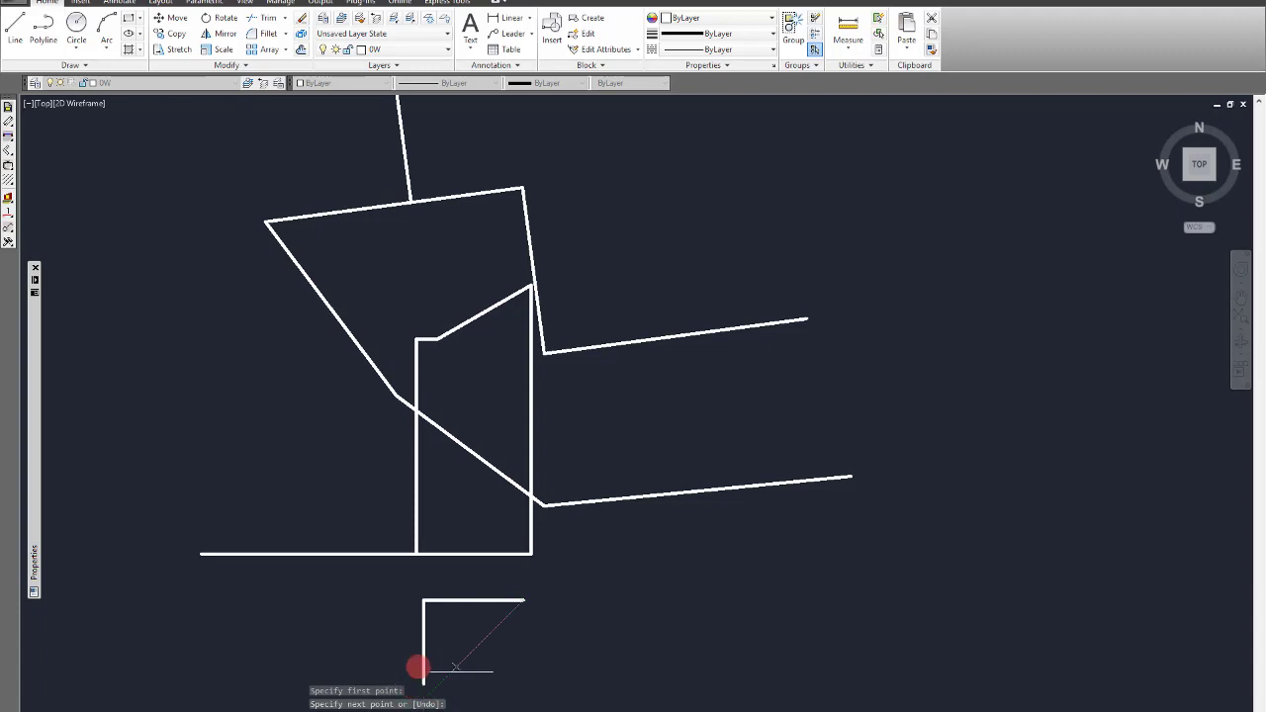
{"action": "key", "text": "Escape"}
Step: Delete the two trial segments below the outline's base
{"action": "left_click", "coordinate": [516, 638]}
{"action": "left_click", "coordinate": [403, 590]}
{"action": "key", "text": "Delete"}
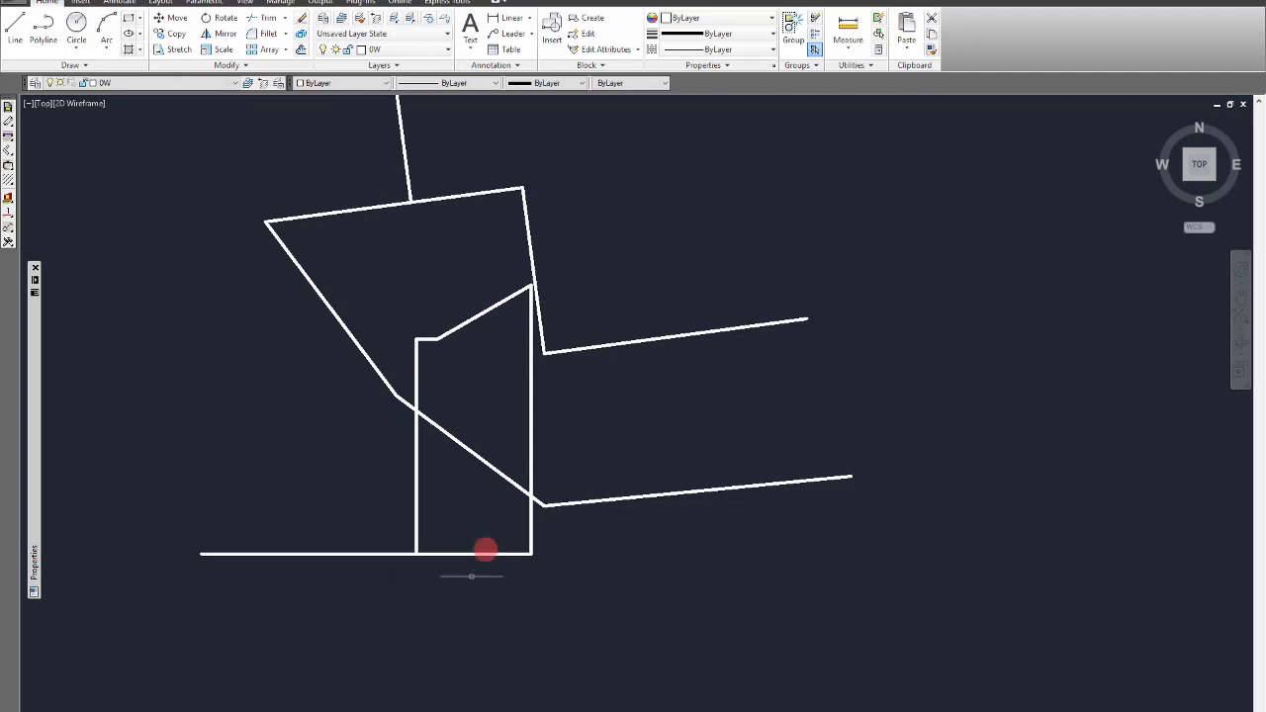
Step: Draw a circle by center and radius in the empty area above the zigzag, beside the steep line
{"action": "scroll", "coordinate": [540, 448], "scroll_direction": "down", "scroll_amount": 2}
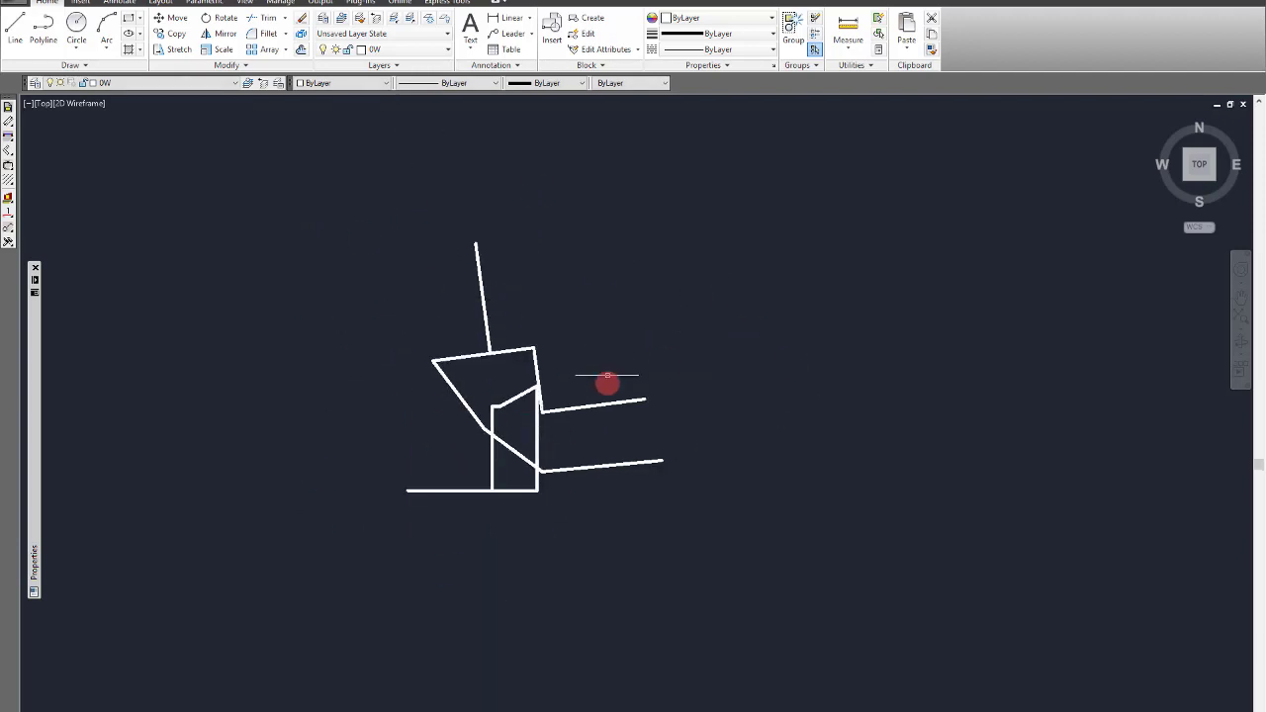
{"action": "scroll", "coordinate": [607, 379], "scroll_direction": "up", "scroll_amount": 4}
{"action": "scroll", "coordinate": [485, 403], "scroll_direction": "down", "scroll_amount": 2}
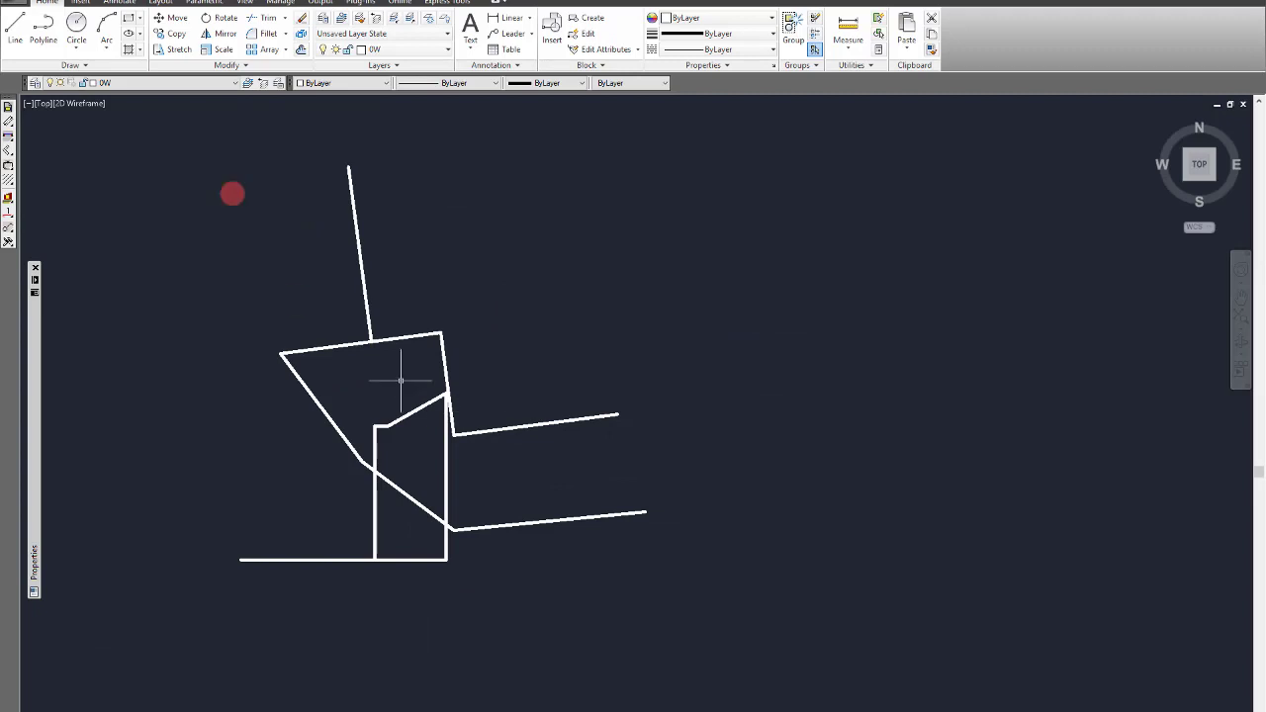
{"action": "left_click", "coordinate": [74, 30]}
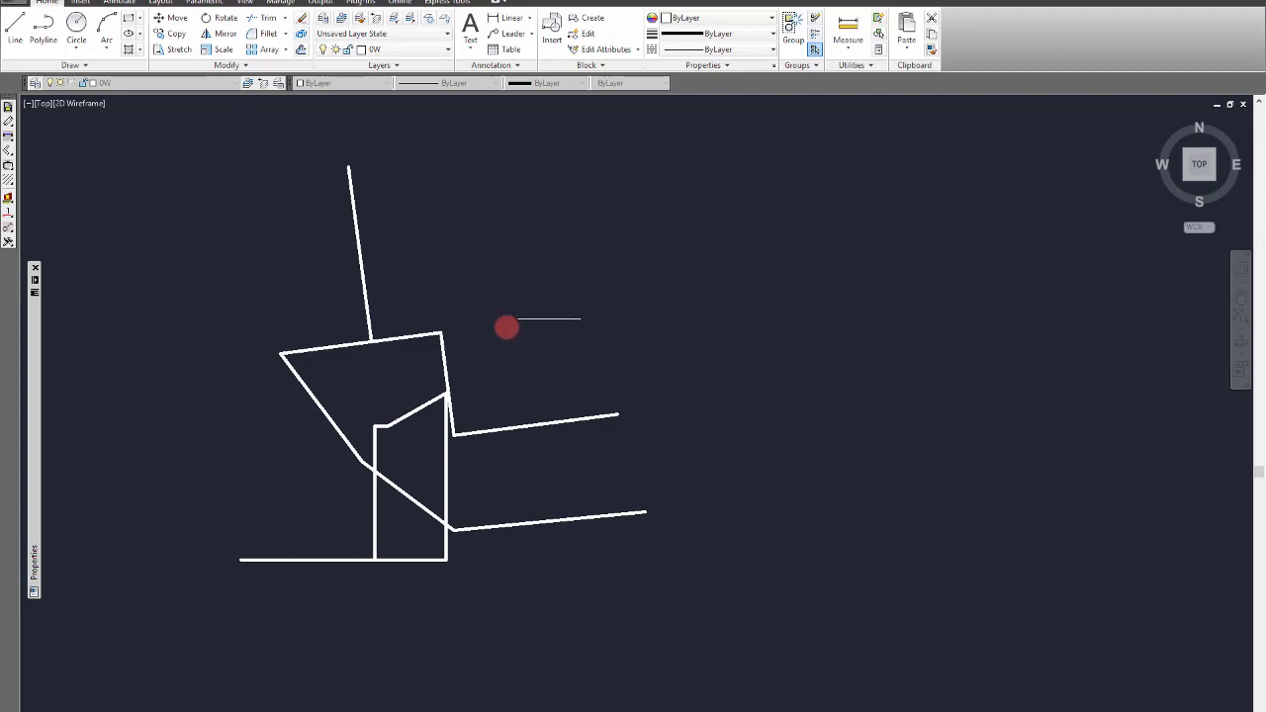
{"action": "left_click", "coordinate": [532, 241]}
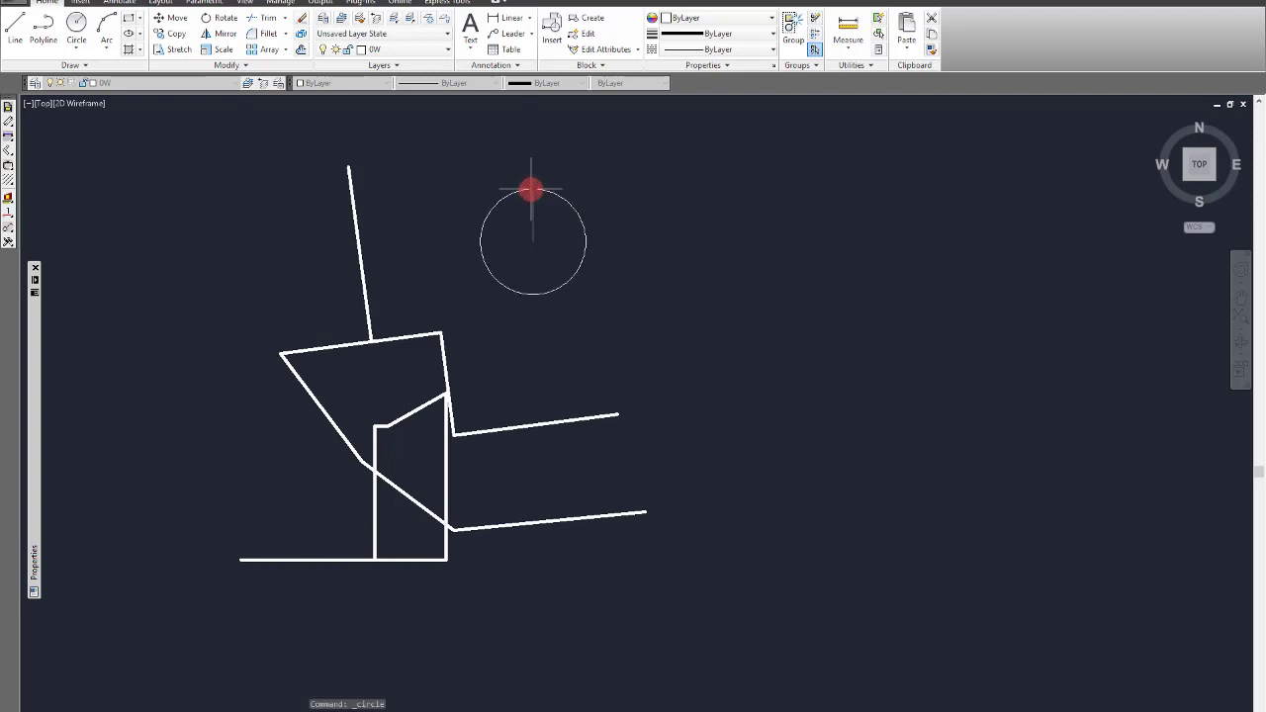
{"action": "left_click", "coordinate": [531, 176]}
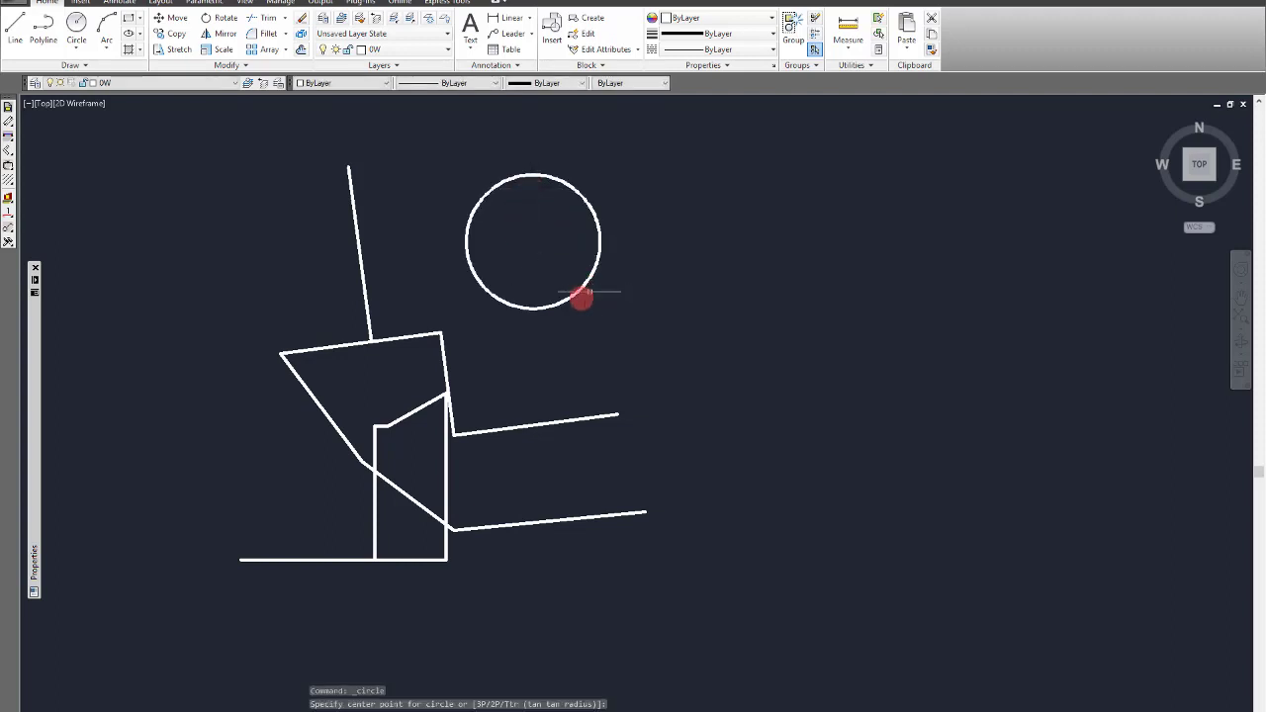
Step: Draw a second circle centered at 0,0 with the same radius as the first circle
{"action": "left_click", "coordinate": [77, 21]}
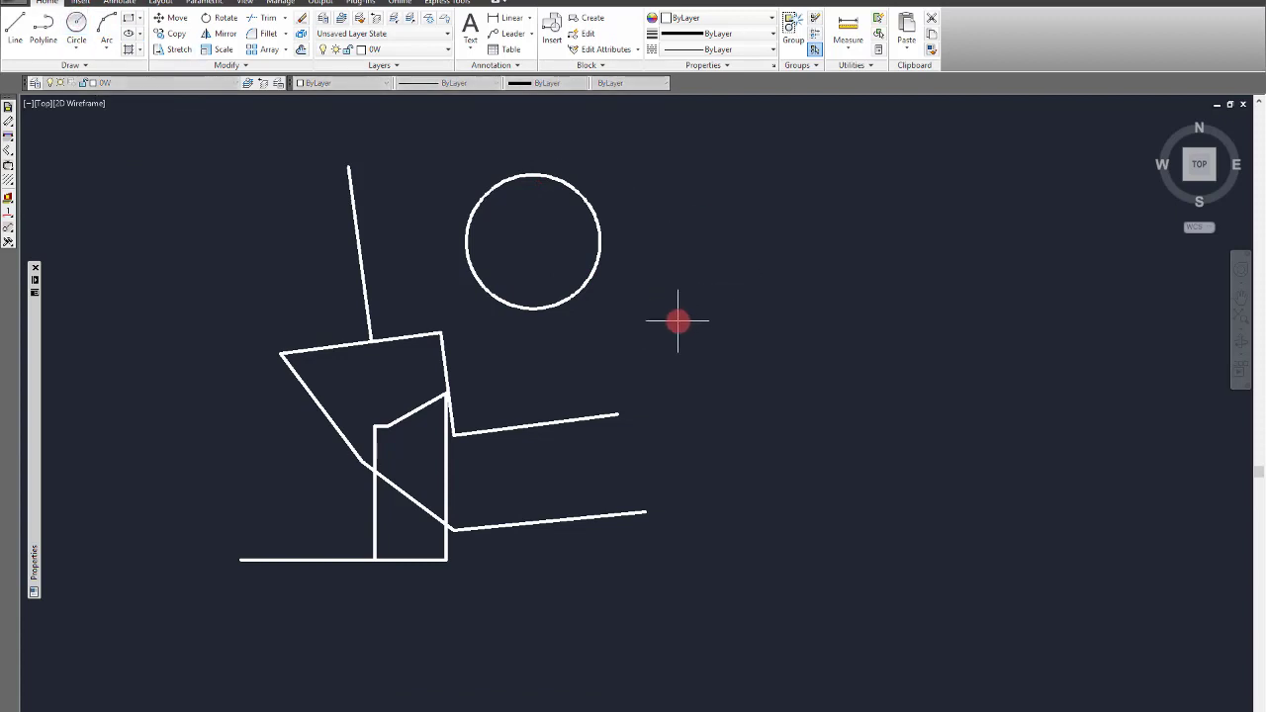
{"action": "key", "text": "Return"}
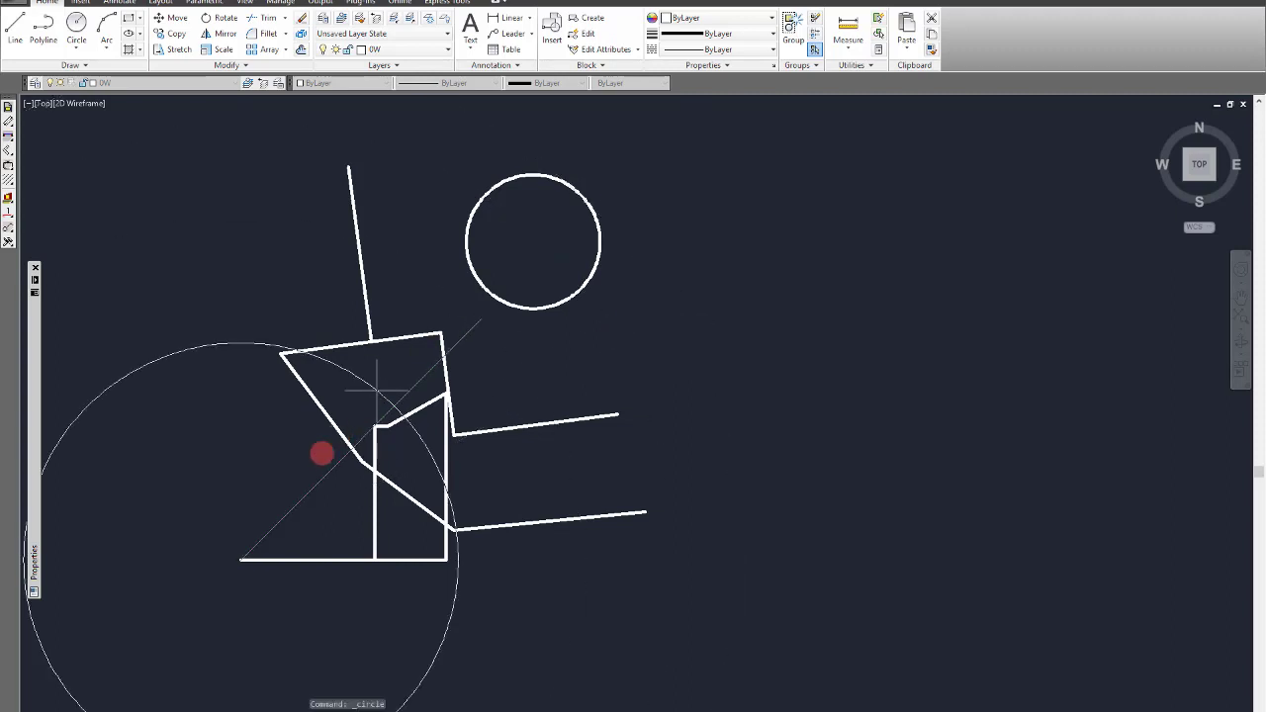
{"action": "key", "text": "Return"}
{"action": "key", "text": "Return"}
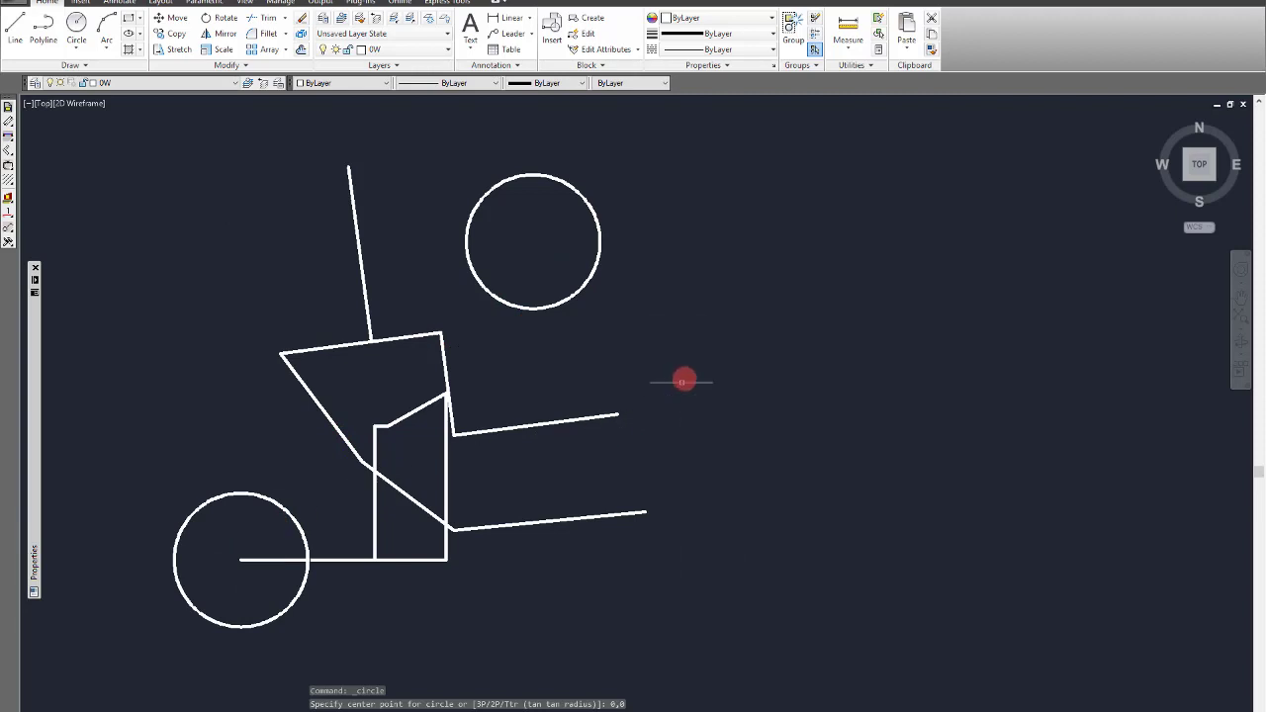
Step: Delete all lines of the vertical-sided outline, including its base line running from the center of the circle at 0,0
{"action": "scroll", "coordinate": [684, 376], "scroll_direction": "down", "scroll_amount": 2}
{"action": "scroll", "coordinate": [510, 365], "scroll_direction": "up", "scroll_amount": 2}
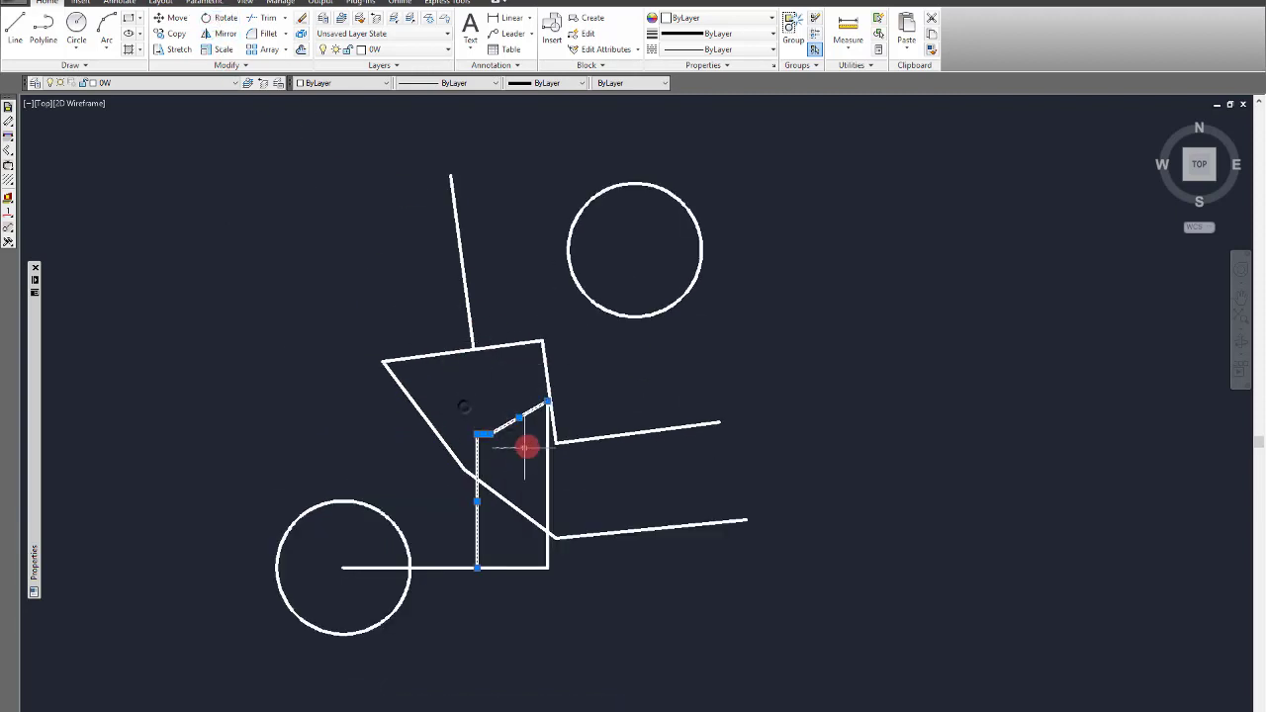
{"action": "scroll", "coordinate": [513, 439], "scroll_direction": "up", "scroll_amount": 2}
{"action": "left_click", "coordinate": [604, 303]}
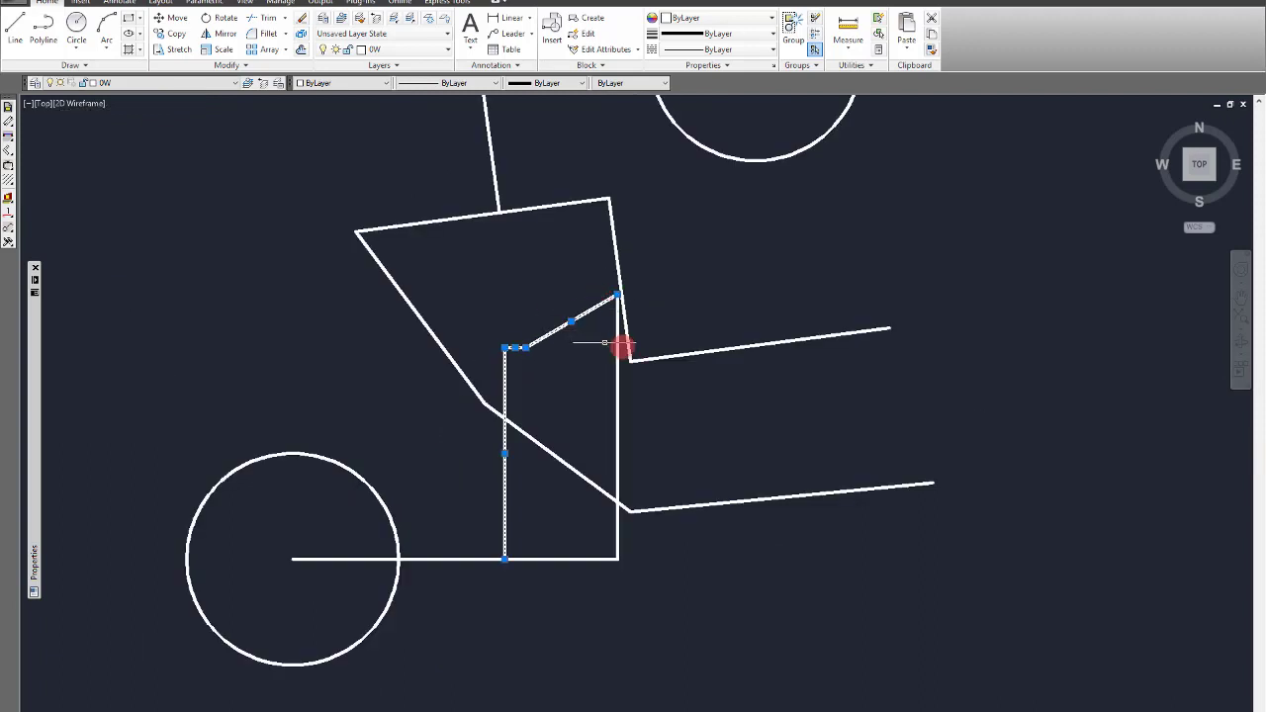
{"action": "left_click", "coordinate": [646, 414]}
{"action": "left_click", "coordinate": [604, 396]}
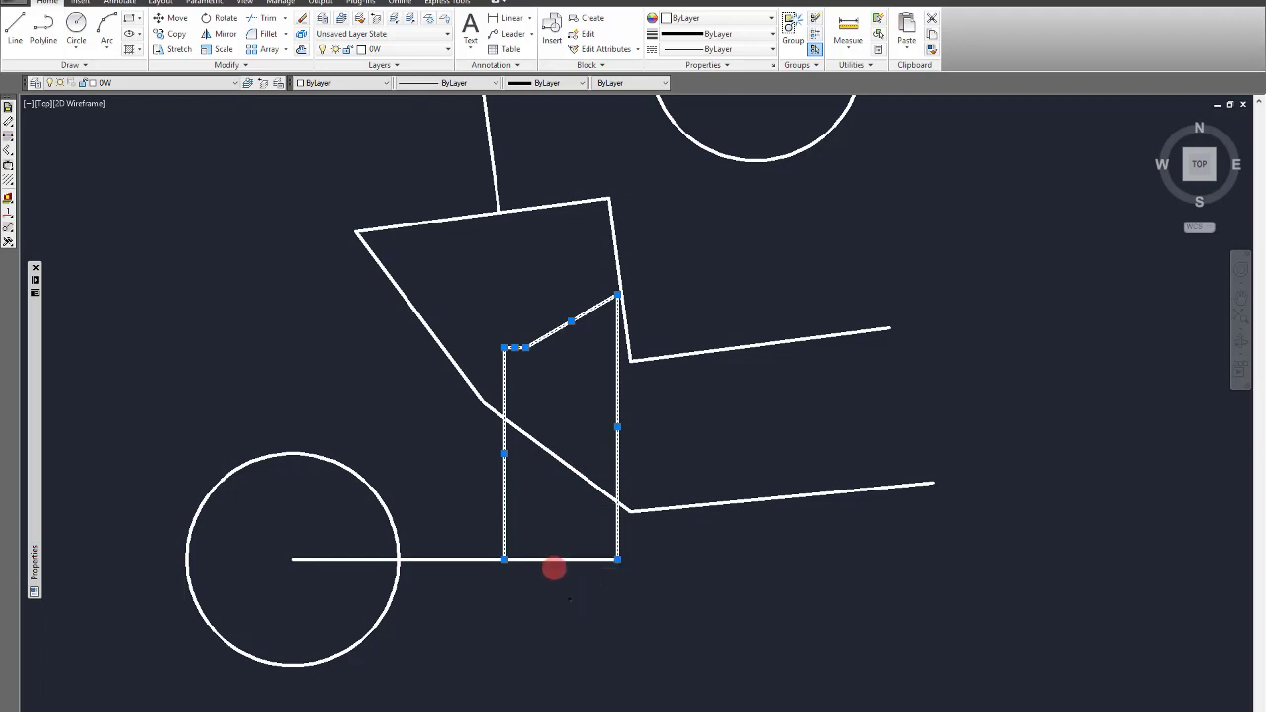
{"action": "left_click", "coordinate": [501, 597]}
{"action": "left_click", "coordinate": [428, 525]}
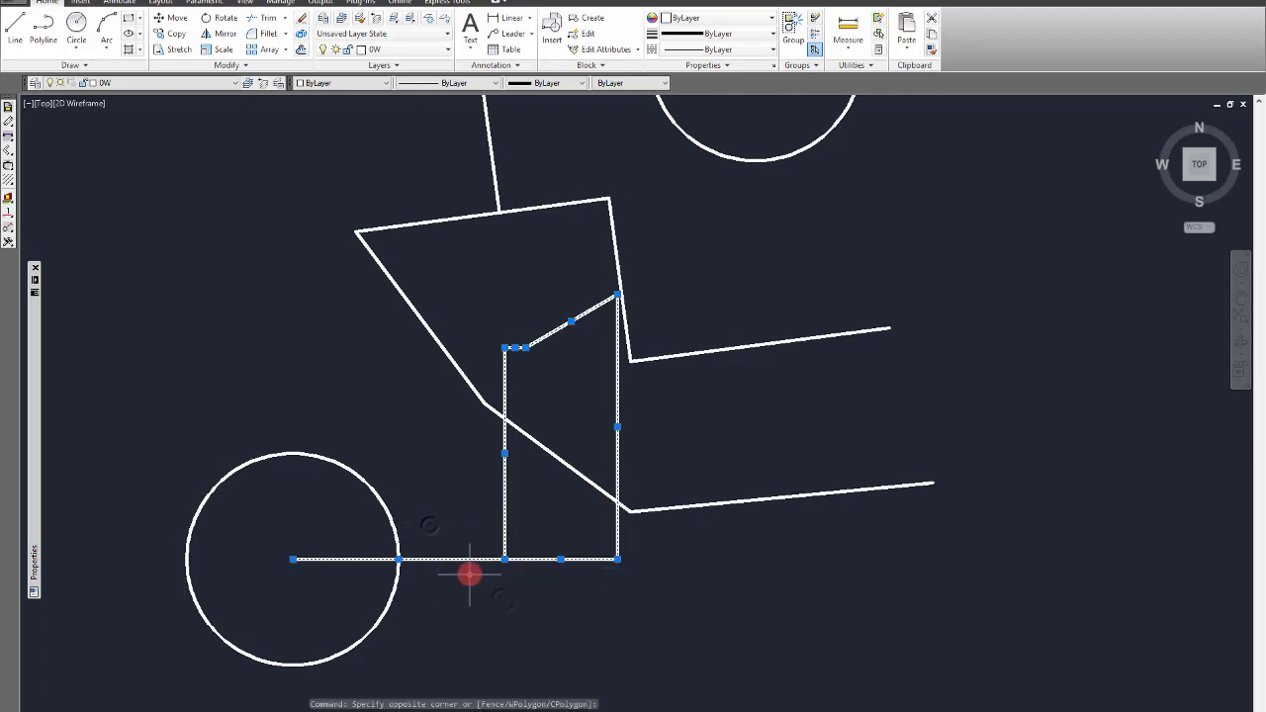
{"action": "key", "text": "Delete"}
{"action": "scroll", "coordinate": [501, 466], "scroll_direction": "down", "scroll_amount": 2}
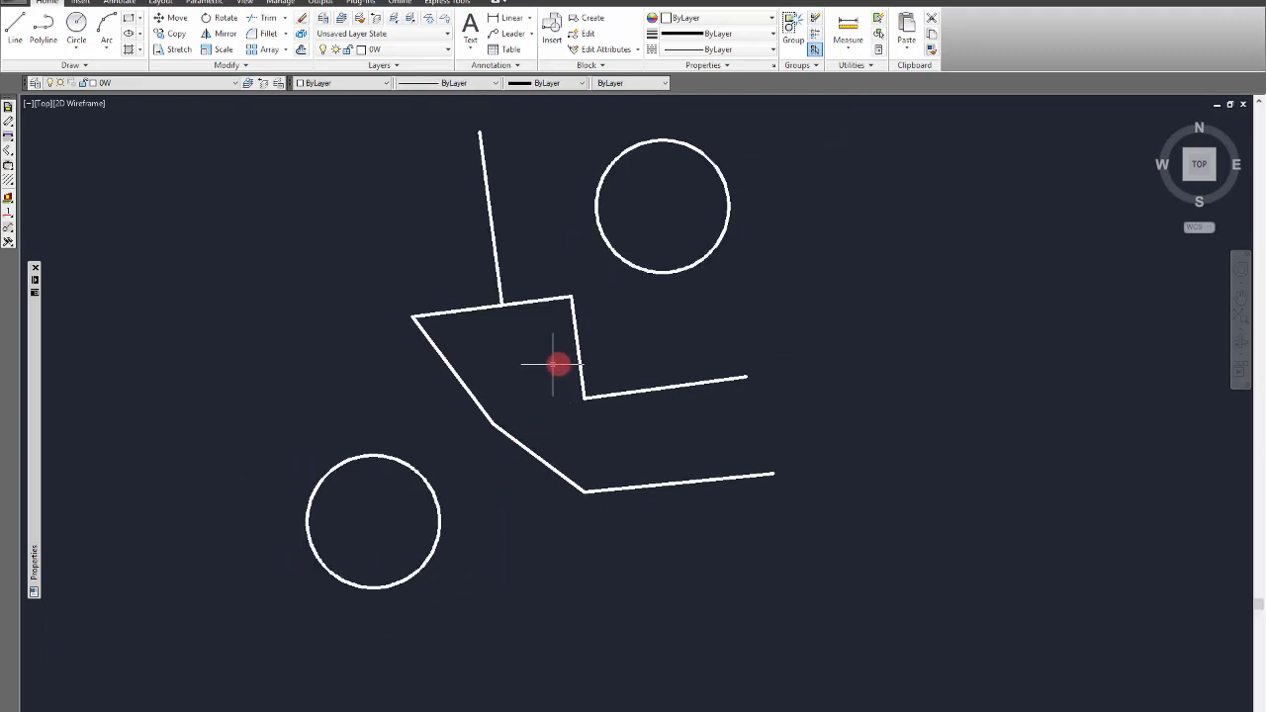
{"action": "left_click", "coordinate": [653, 409]}
{"action": "left_click", "coordinate": [575, 340]}
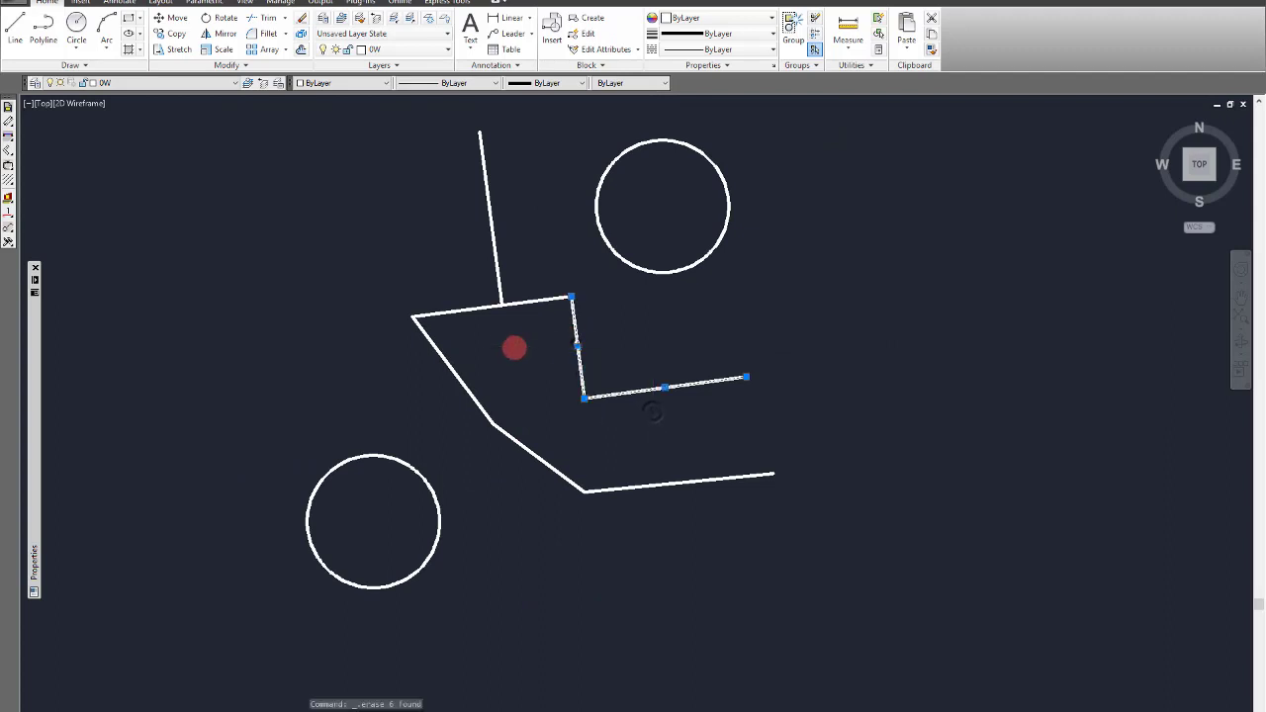
{"action": "left_click", "coordinate": [515, 347]}
{"action": "left_click", "coordinate": [505, 284]}
{"action": "left_click", "coordinate": [557, 389]}
{"action": "key", "text": "Escape"}
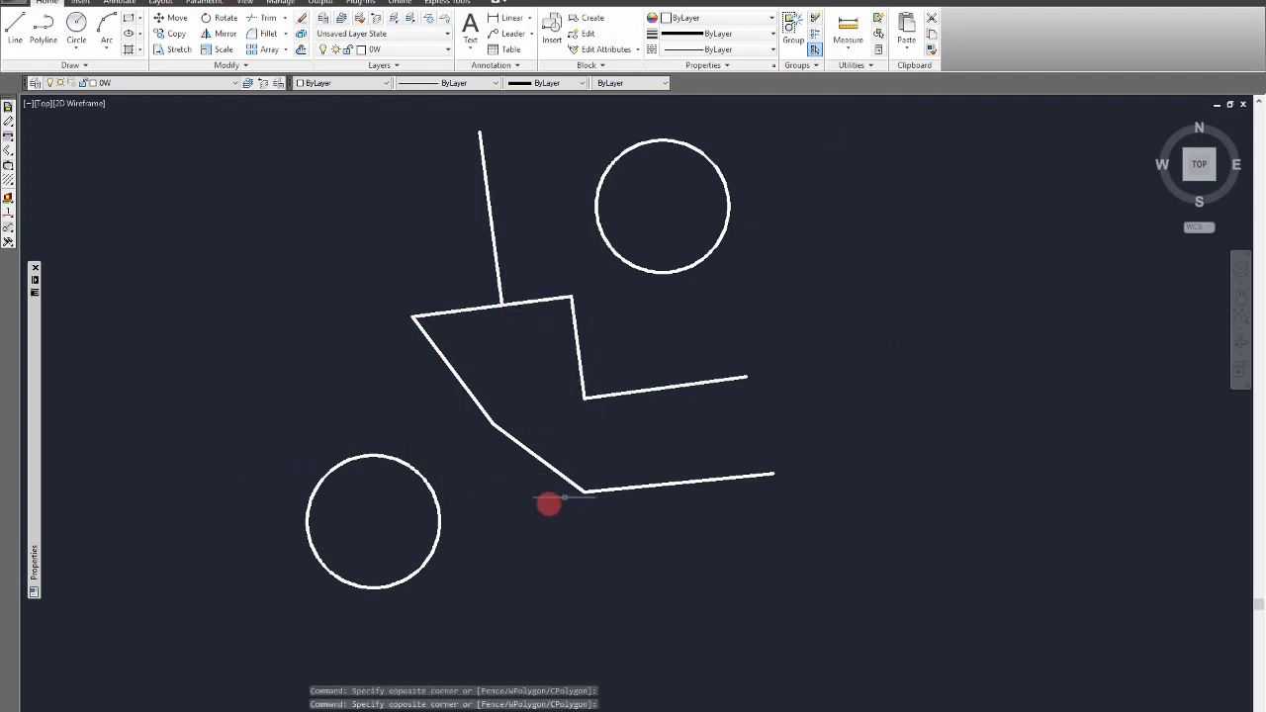
{"action": "left_click", "coordinate": [480, 418]}
{"action": "key", "text": "Escape"}
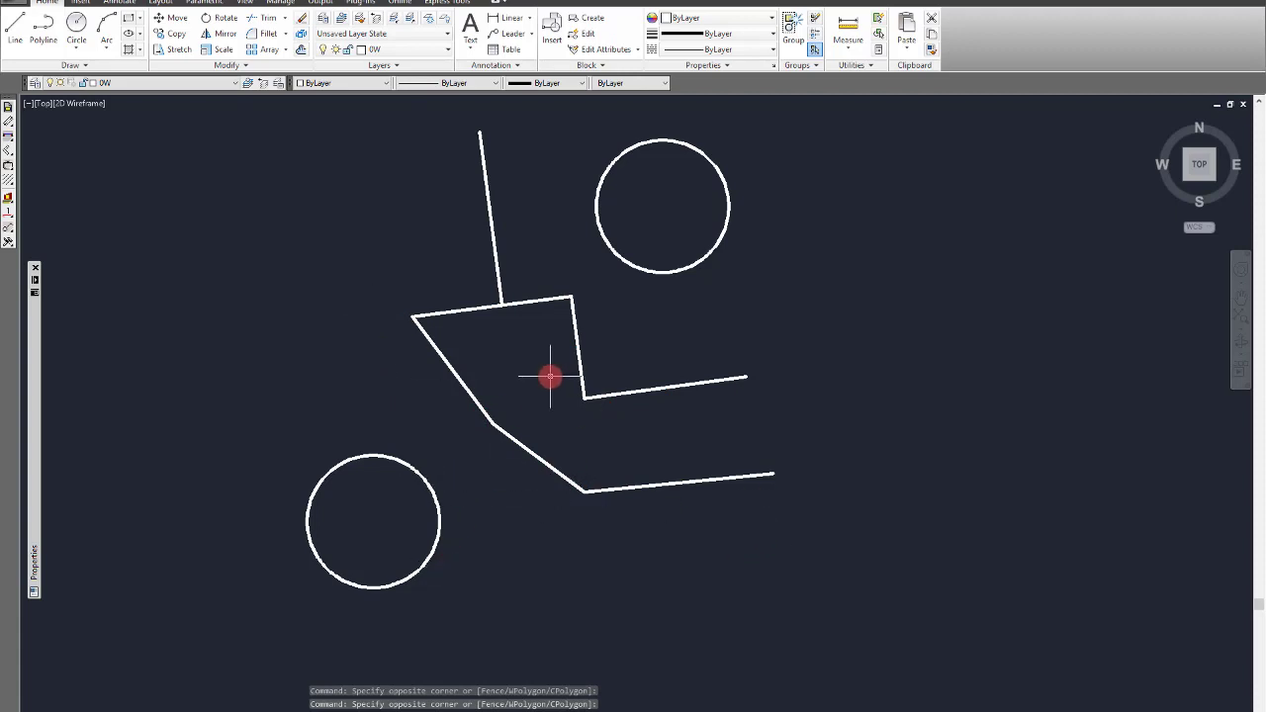
{"action": "left_click", "coordinate": [83, 47]}
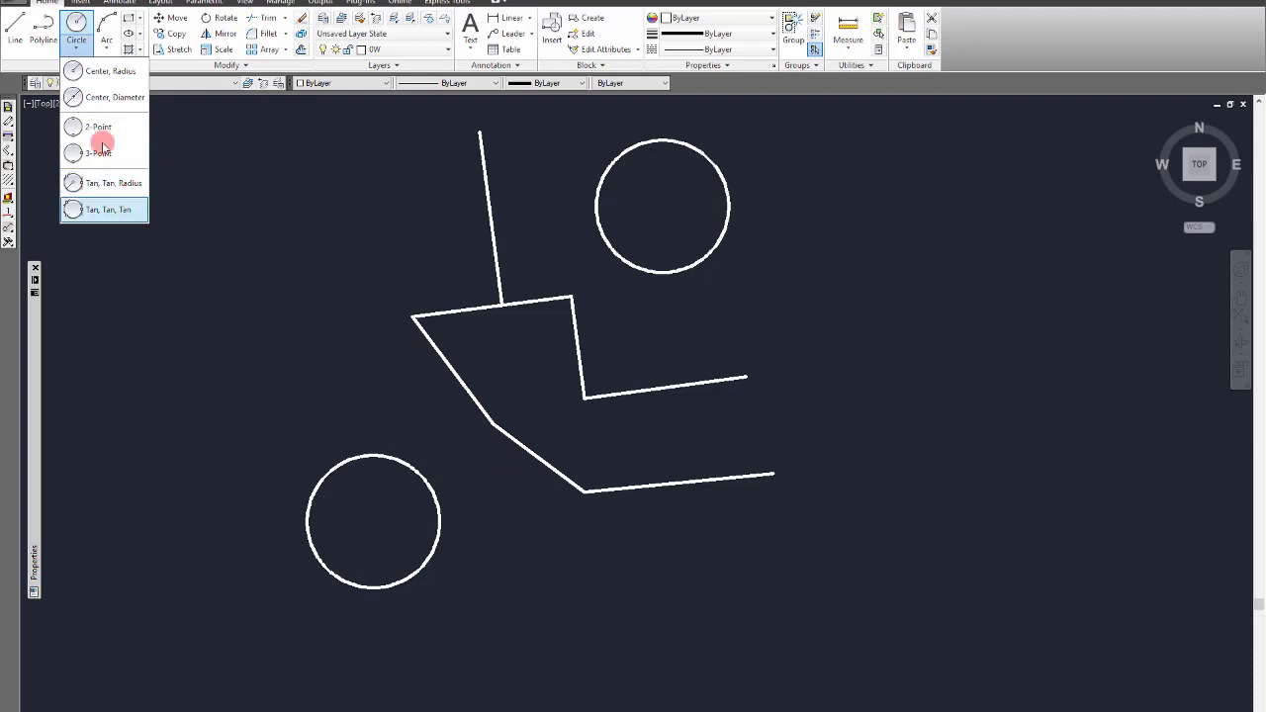
{"action": "left_click", "coordinate": [365, 360]}
Step: Draw a closed right triangle with the Line command in the empty space below the zigzag, with a horizontal base and a vertical side
{"action": "scroll", "coordinate": [486, 267], "scroll_direction": "down", "scroll_amount": 2}
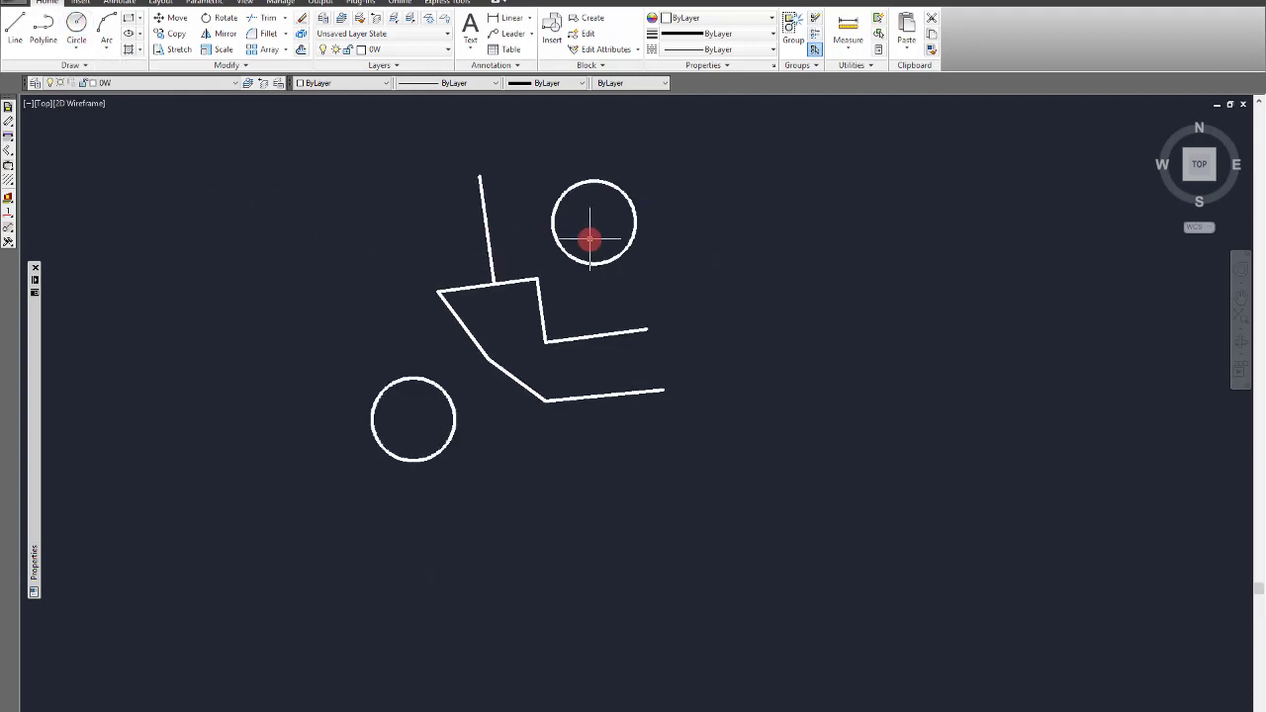
{"action": "scroll", "coordinate": [588, 238], "scroll_direction": "up", "scroll_amount": 4}
{"action": "scroll", "coordinate": [515, 259], "scroll_direction": "down", "scroll_amount": 4}
{"action": "scroll", "coordinate": [568, 434], "scroll_direction": "up", "scroll_amount": 6}
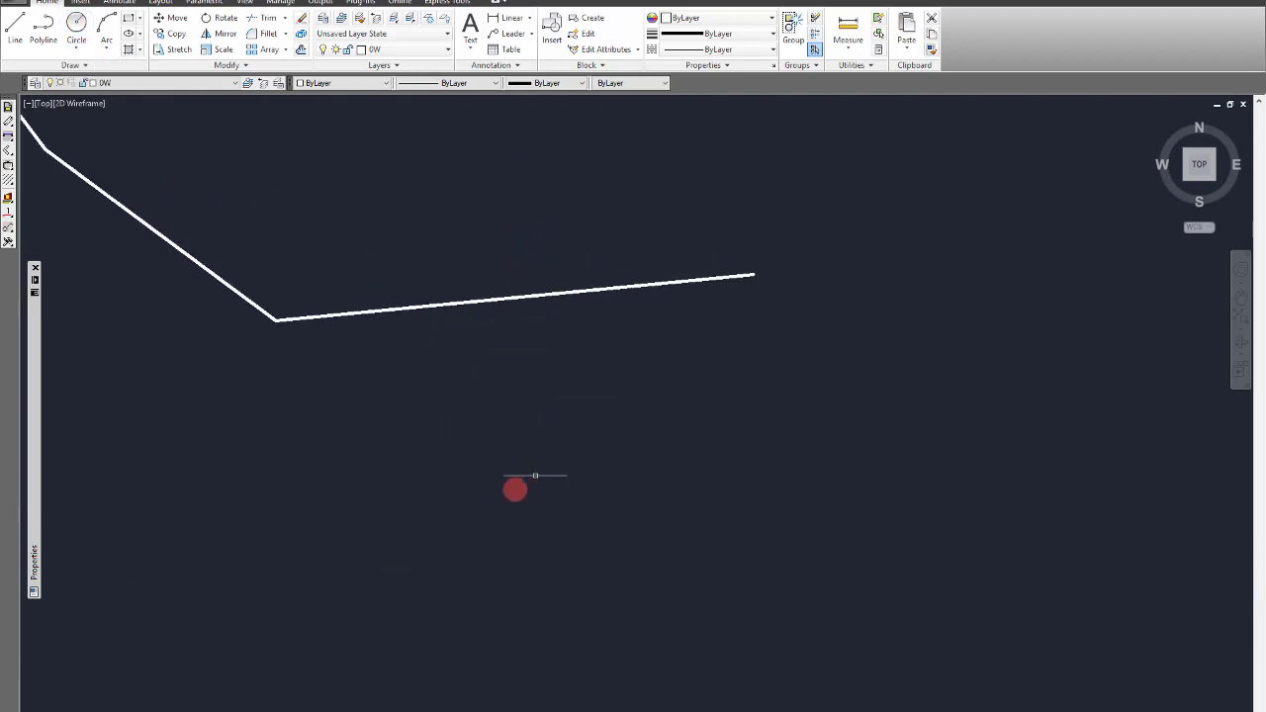
{"action": "scroll", "coordinate": [484, 251], "scroll_direction": "down", "scroll_amount": 4}
{"action": "scroll", "coordinate": [484, 251], "scroll_direction": "down", "scroll_amount": 2}
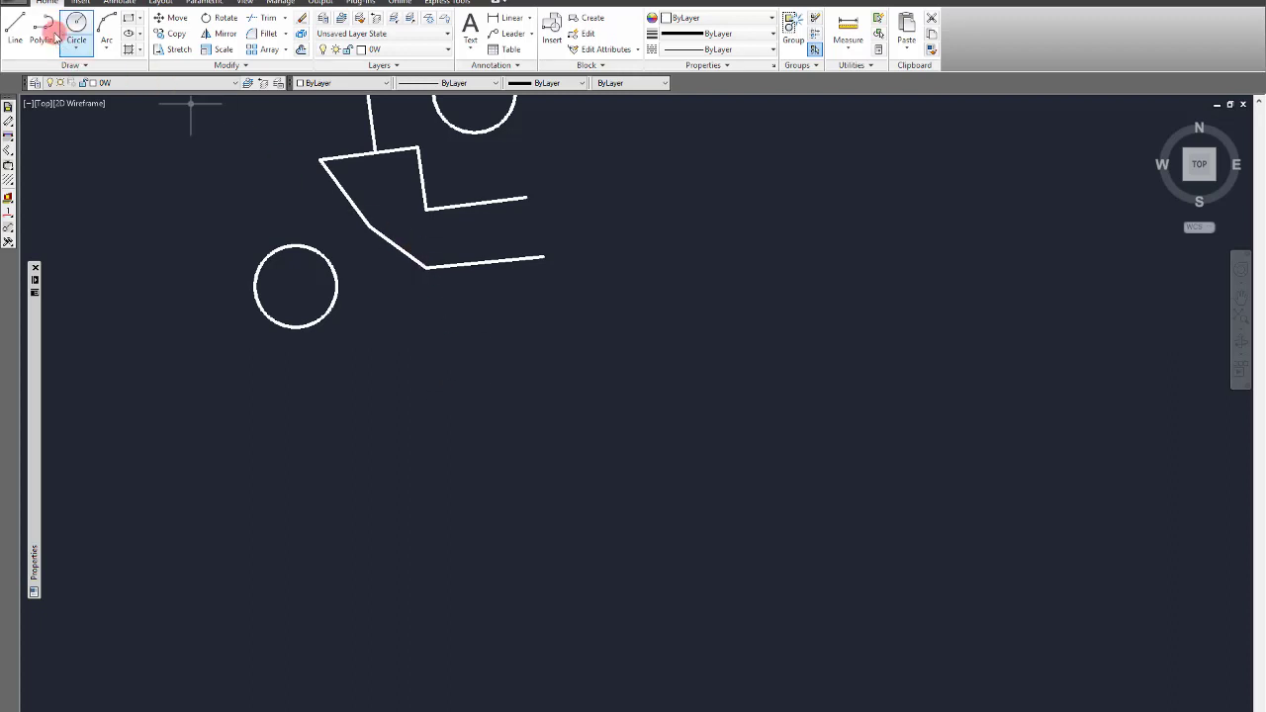
{"action": "left_click", "coordinate": [16, 30]}
{"action": "left_click", "coordinate": [391, 382]}
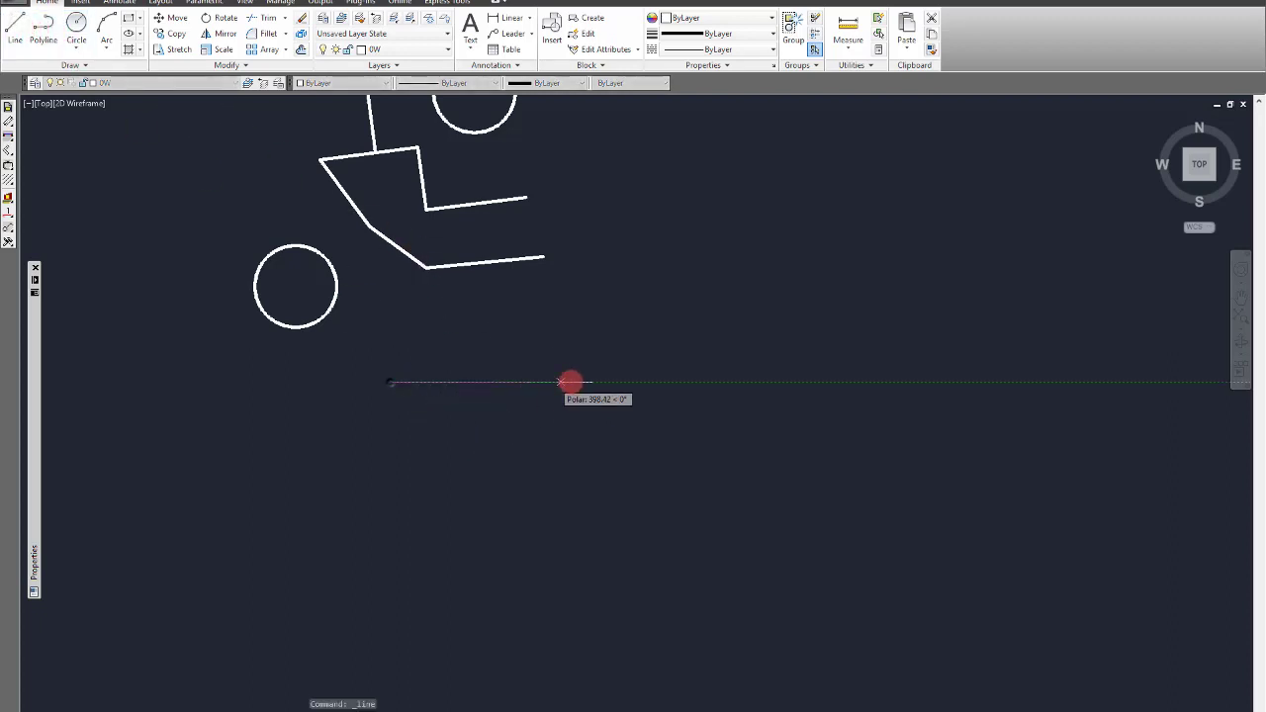
{"action": "left_click", "coordinate": [531, 381]}
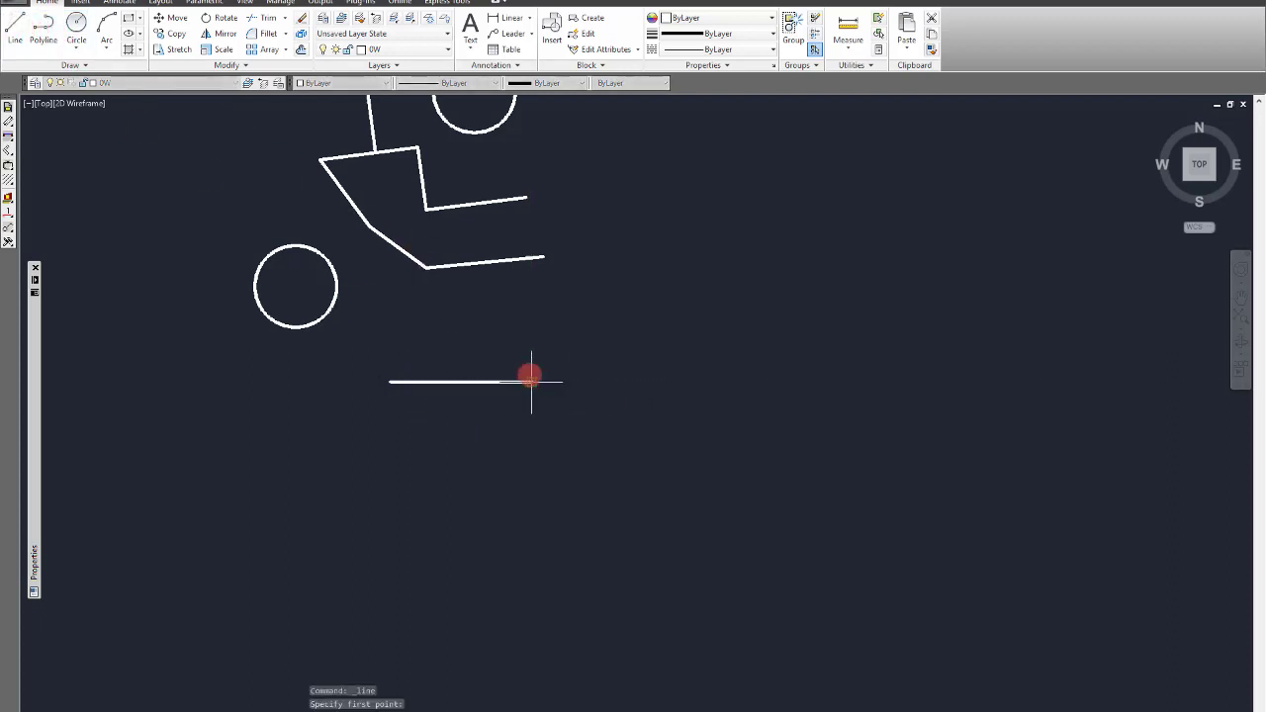
{"action": "left_click", "coordinate": [532, 287]}
{"action": "left_click", "coordinate": [397, 379]}
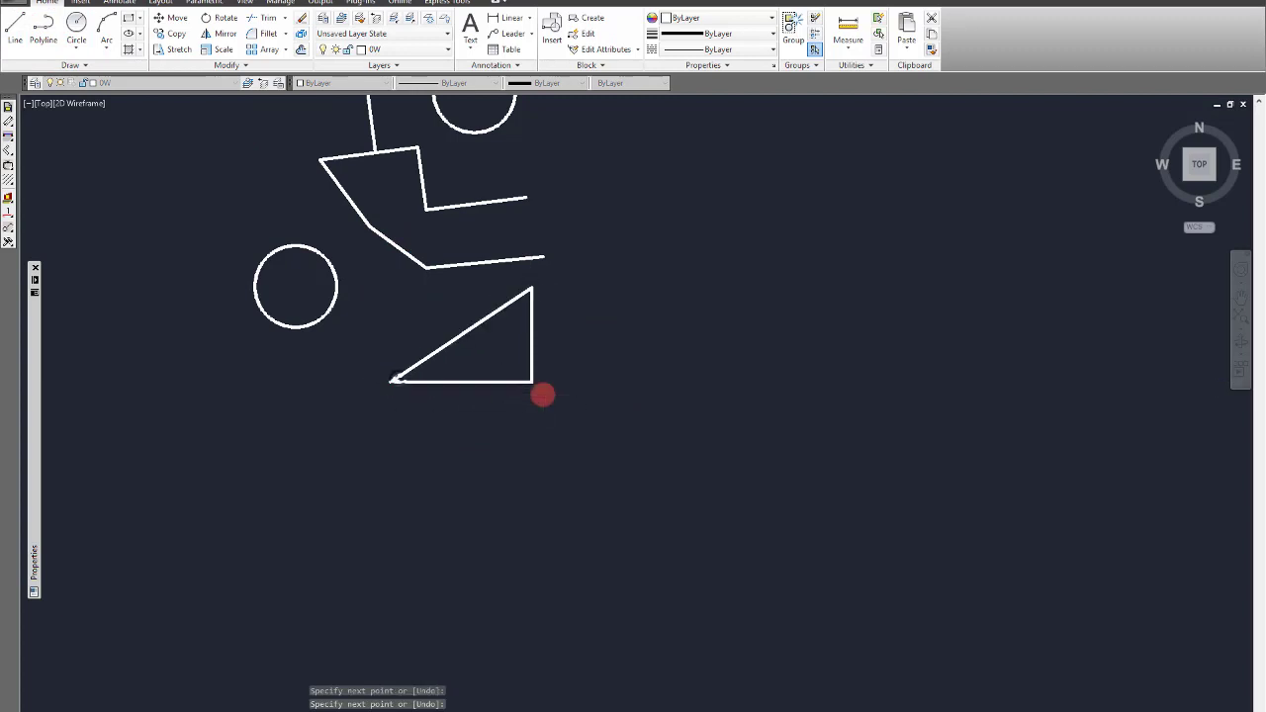
{"action": "key", "text": "Escape"}
Step: Draw a circle inside the triangle with the Tan, Tan, Tan method, tangent to the sloping, vertical and horizontal sides
{"action": "scroll", "coordinate": [455, 341], "scroll_direction": "up", "scroll_amount": 5}
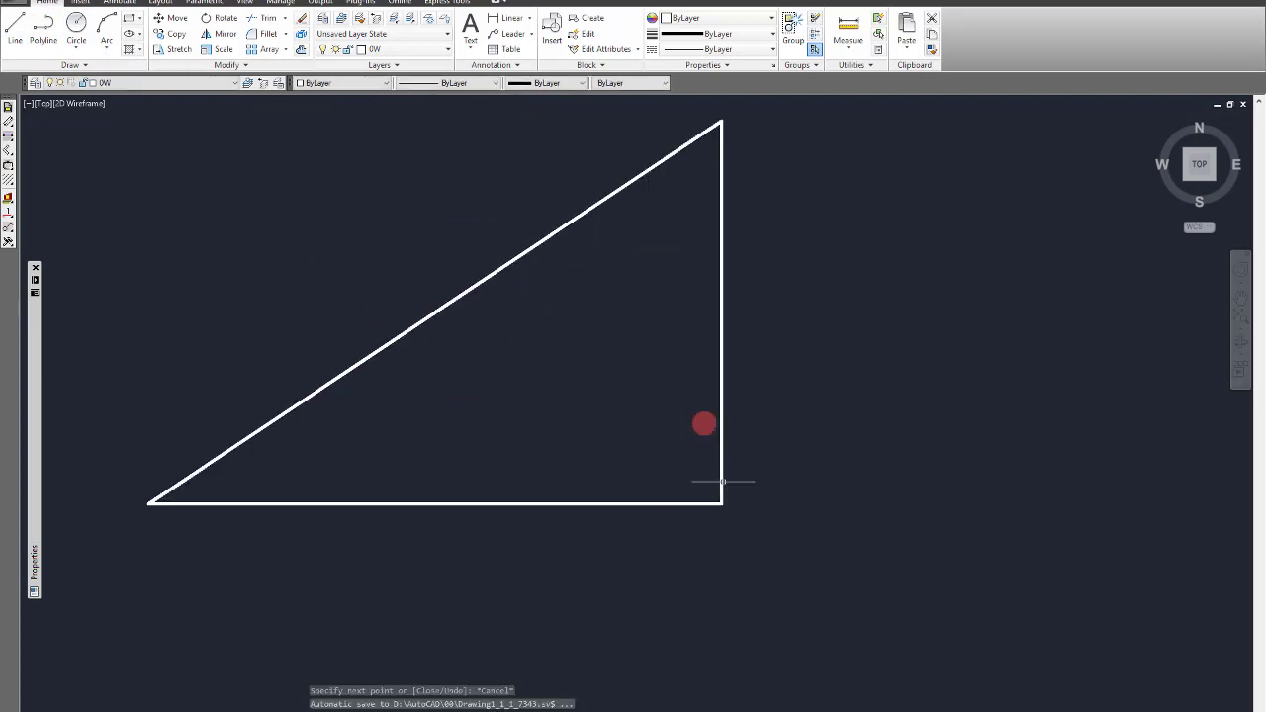
{"action": "scroll", "coordinate": [704, 421], "scroll_direction": "down", "scroll_amount": 4}
{"action": "scroll", "coordinate": [712, 427], "scroll_direction": "up", "scroll_amount": 2}
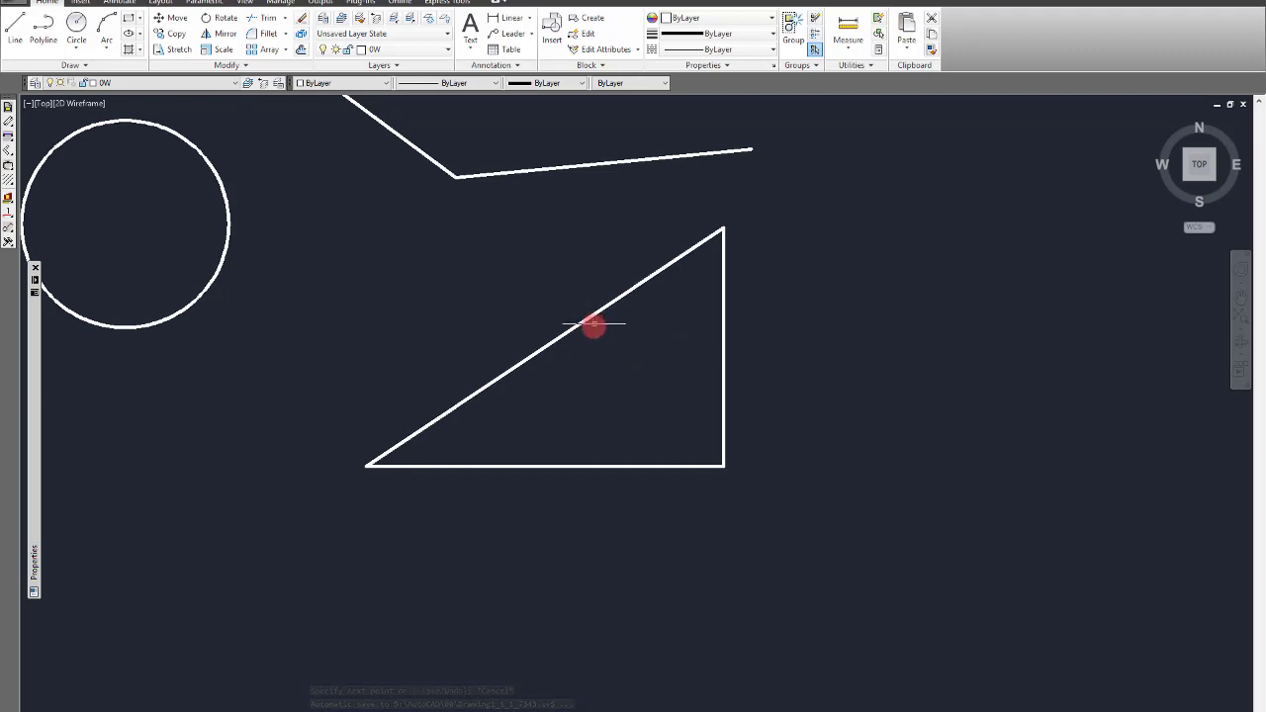
{"action": "scroll", "coordinate": [581, 346], "scroll_direction": "down", "scroll_amount": 2}
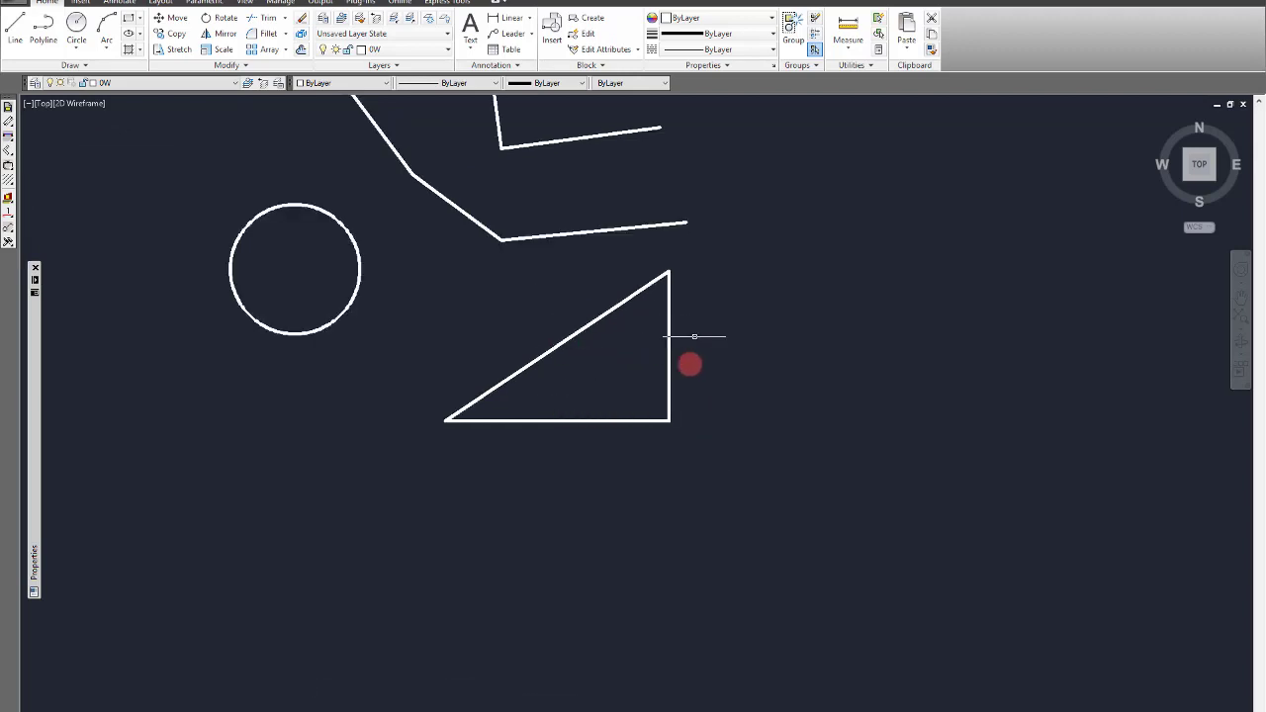
{"action": "left_click", "coordinate": [79, 53]}
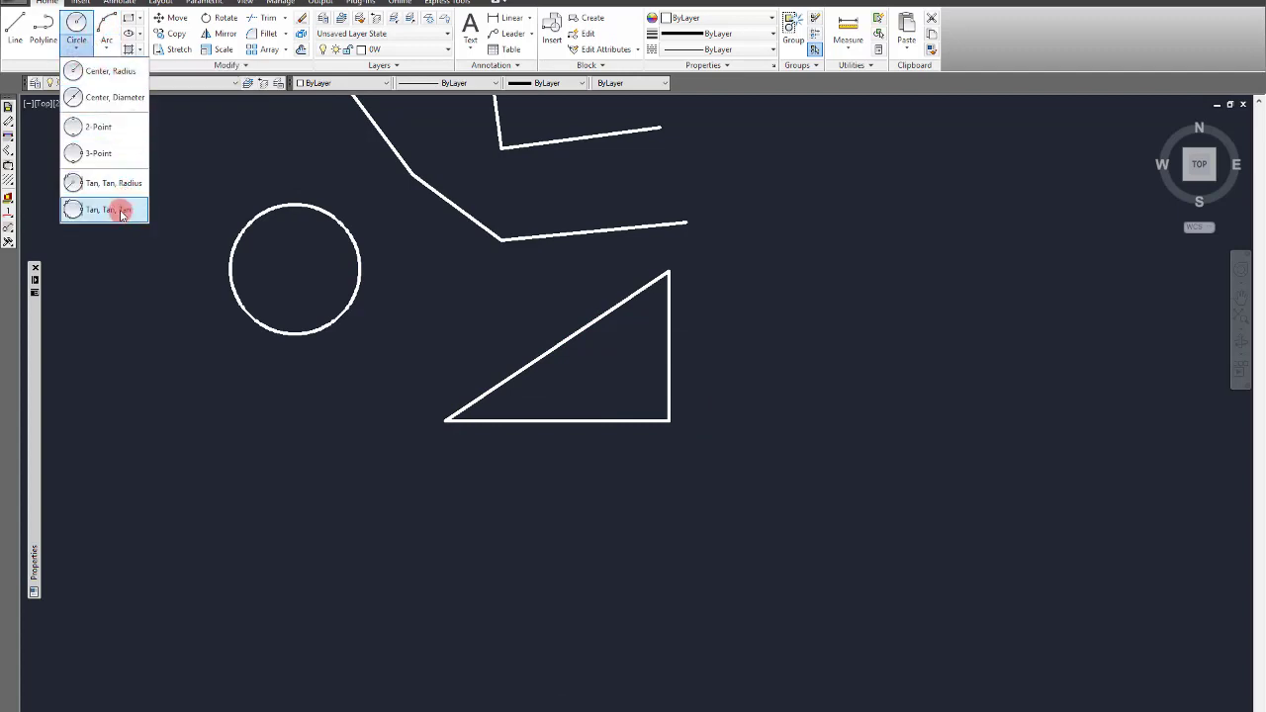
{"action": "left_click", "coordinate": [121, 210]}
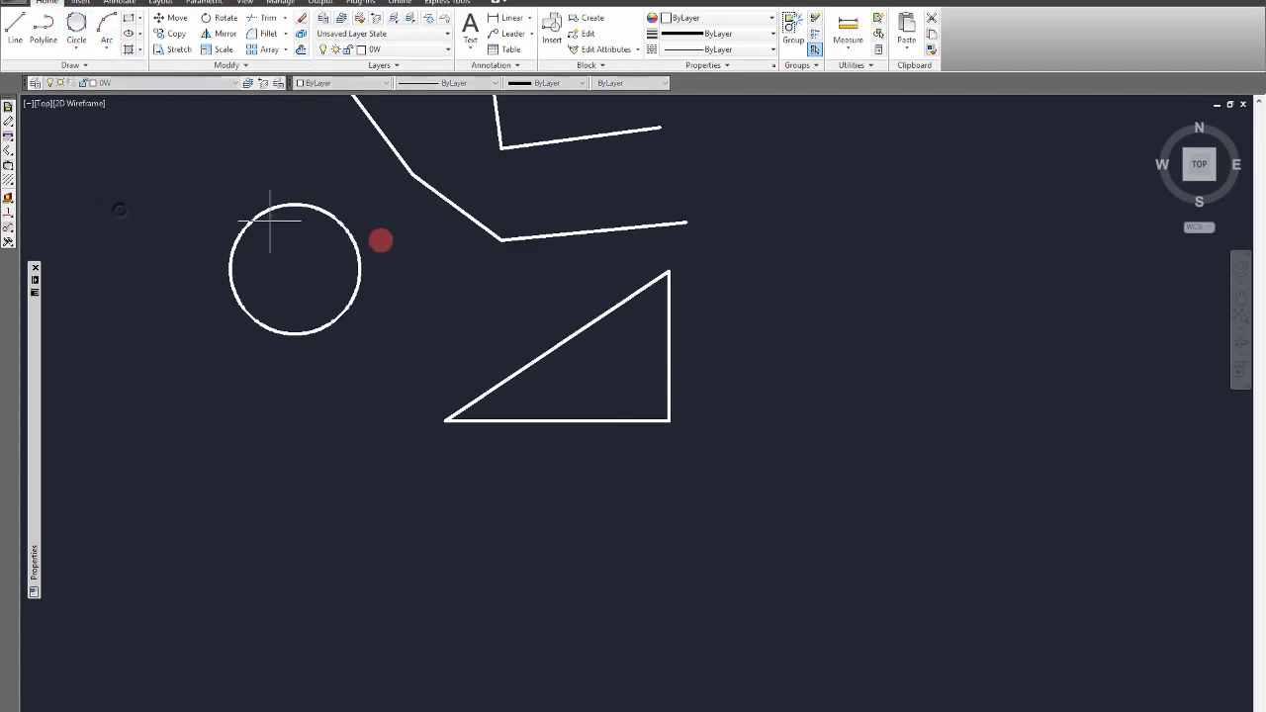
{"action": "left_click", "coordinate": [587, 326]}
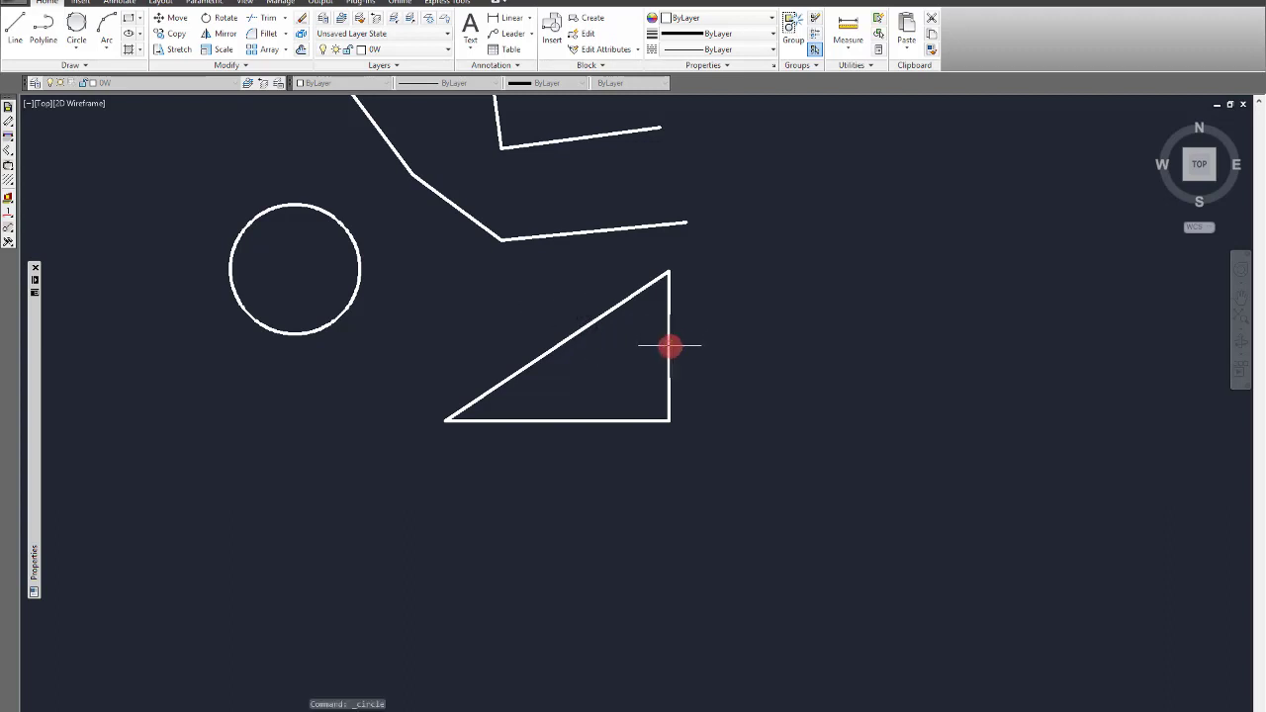
{"action": "left_click", "coordinate": [669, 346]}
{"action": "left_click", "coordinate": [600, 419]}
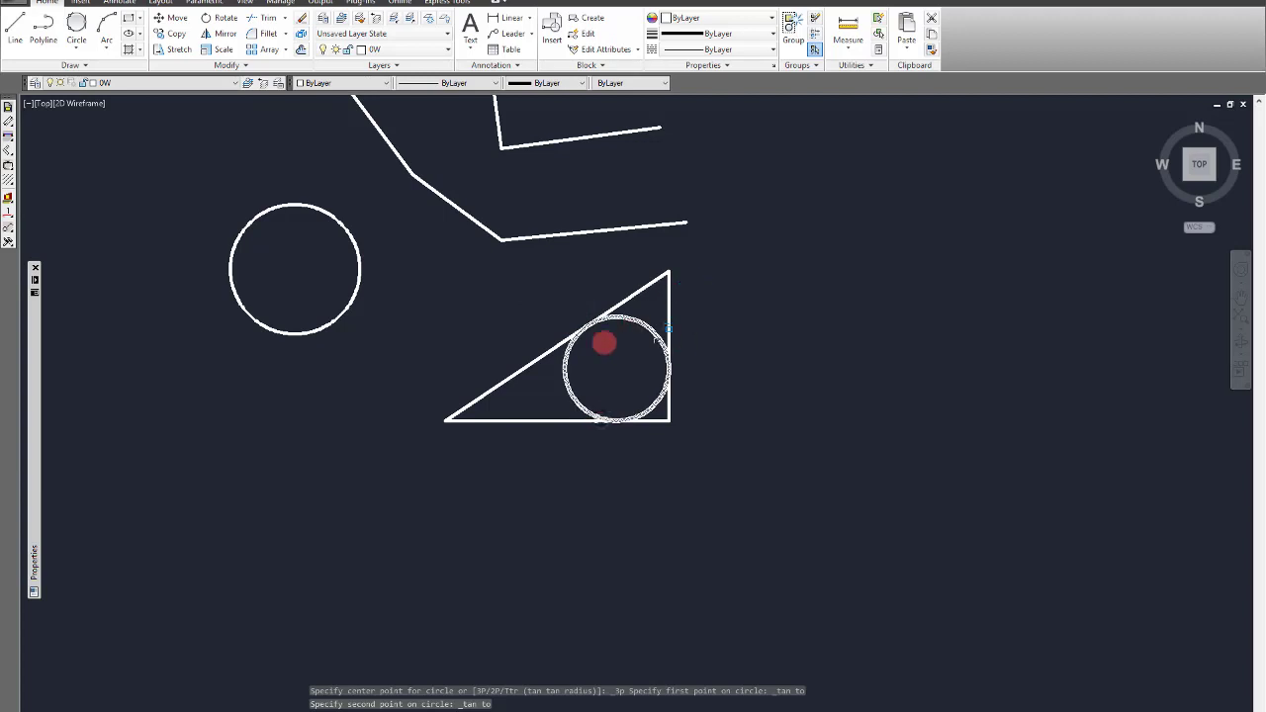
{"action": "scroll", "coordinate": [614, 351], "scroll_direction": "up", "scroll_amount": 5}
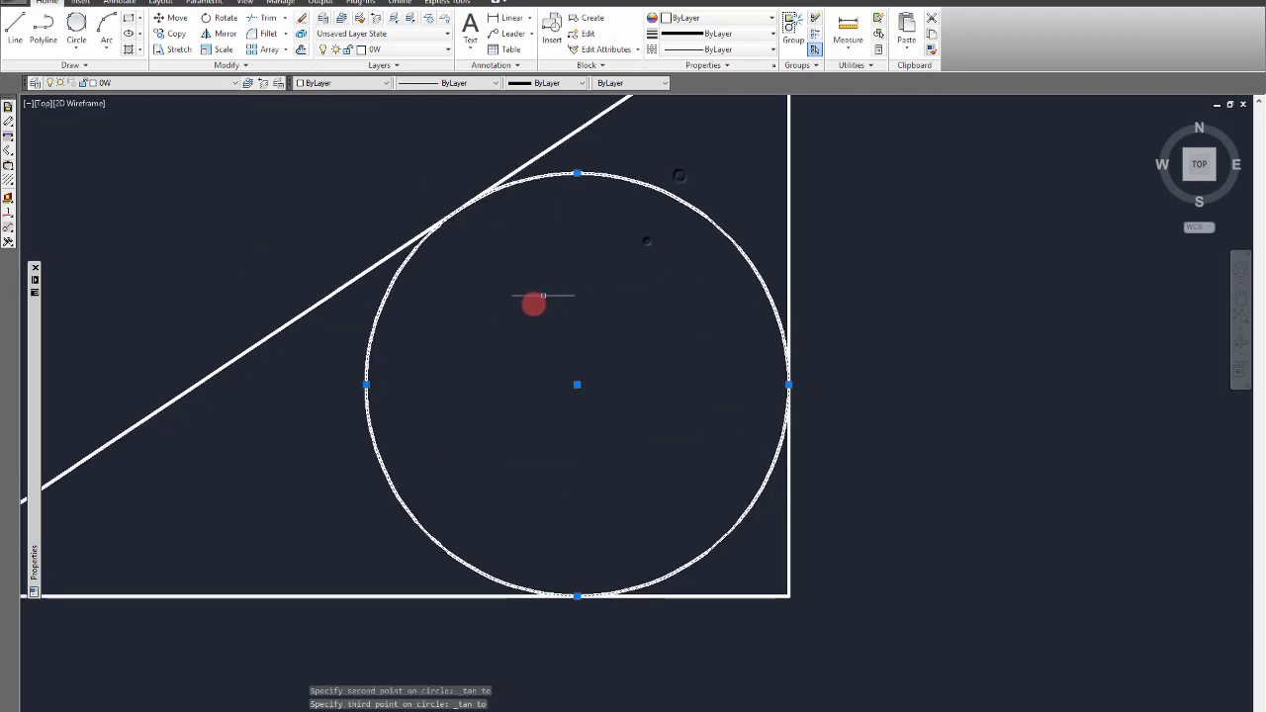
{"action": "scroll", "coordinate": [532, 302], "scroll_direction": "down", "scroll_amount": 5}
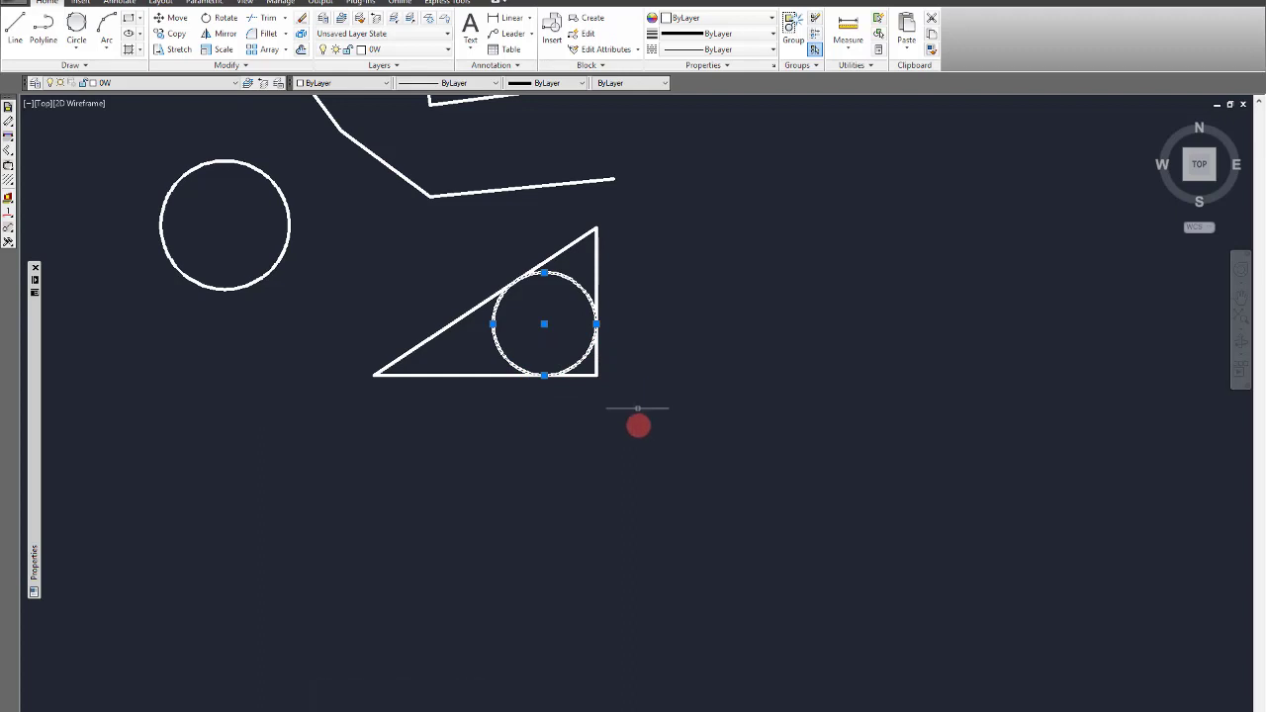
Step: Delete the triangle together with its inscribed circle
{"action": "left_click", "coordinate": [638, 428]}
{"action": "left_click", "coordinate": [450, 242]}
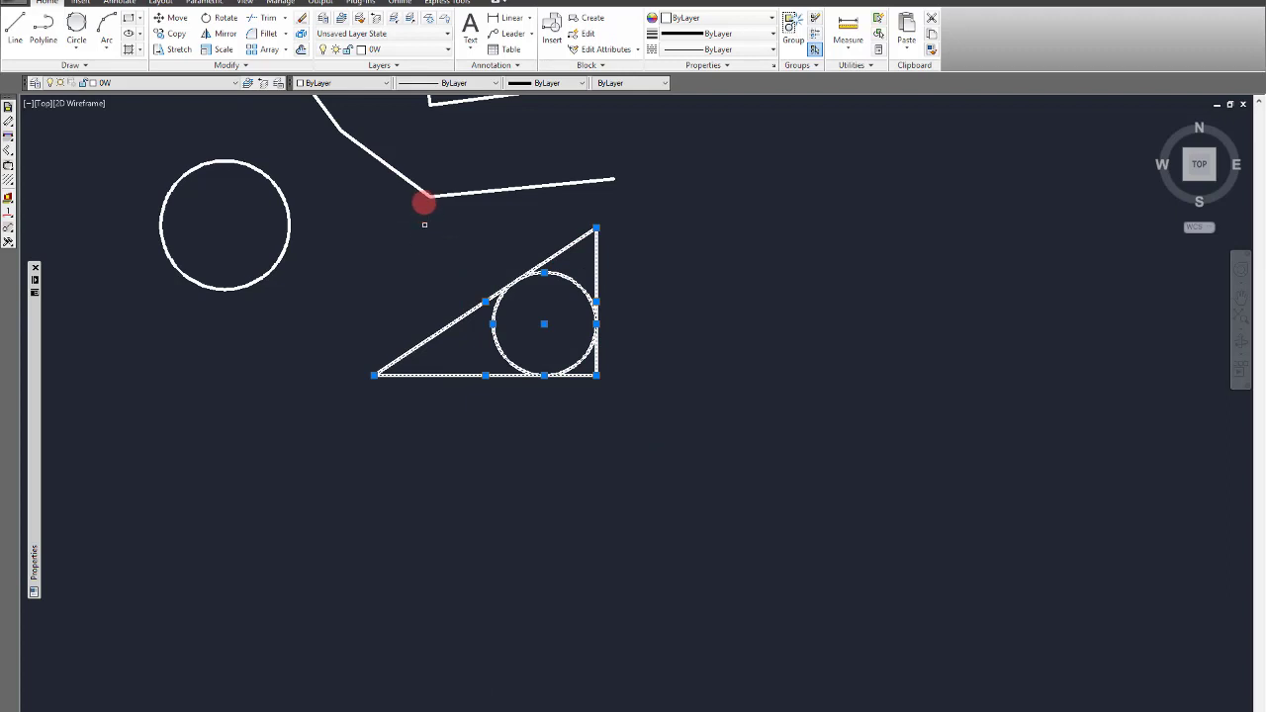
{"action": "left_click", "coordinate": [73, 55]}
{"action": "left_click", "coordinate": [99, 71]}
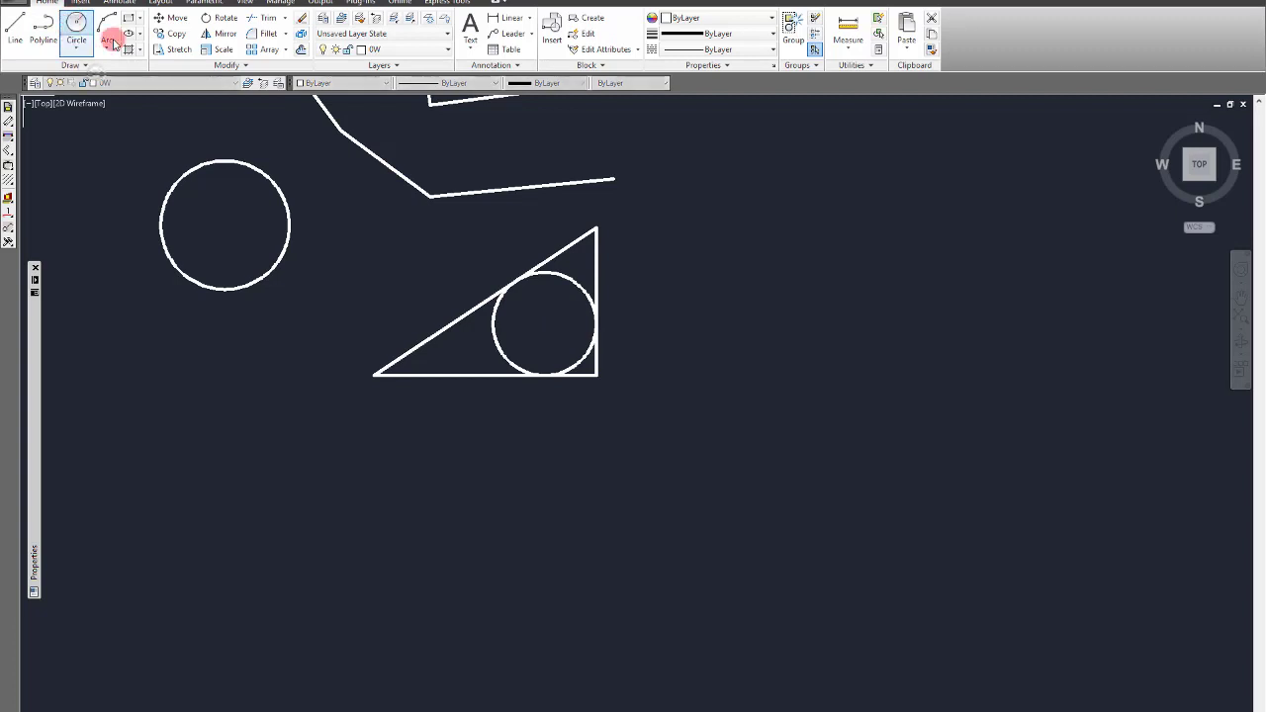
{"action": "key", "text": "Escape"}
{"action": "left_click", "coordinate": [684, 430]}
{"action": "left_click", "coordinate": [452, 253]}
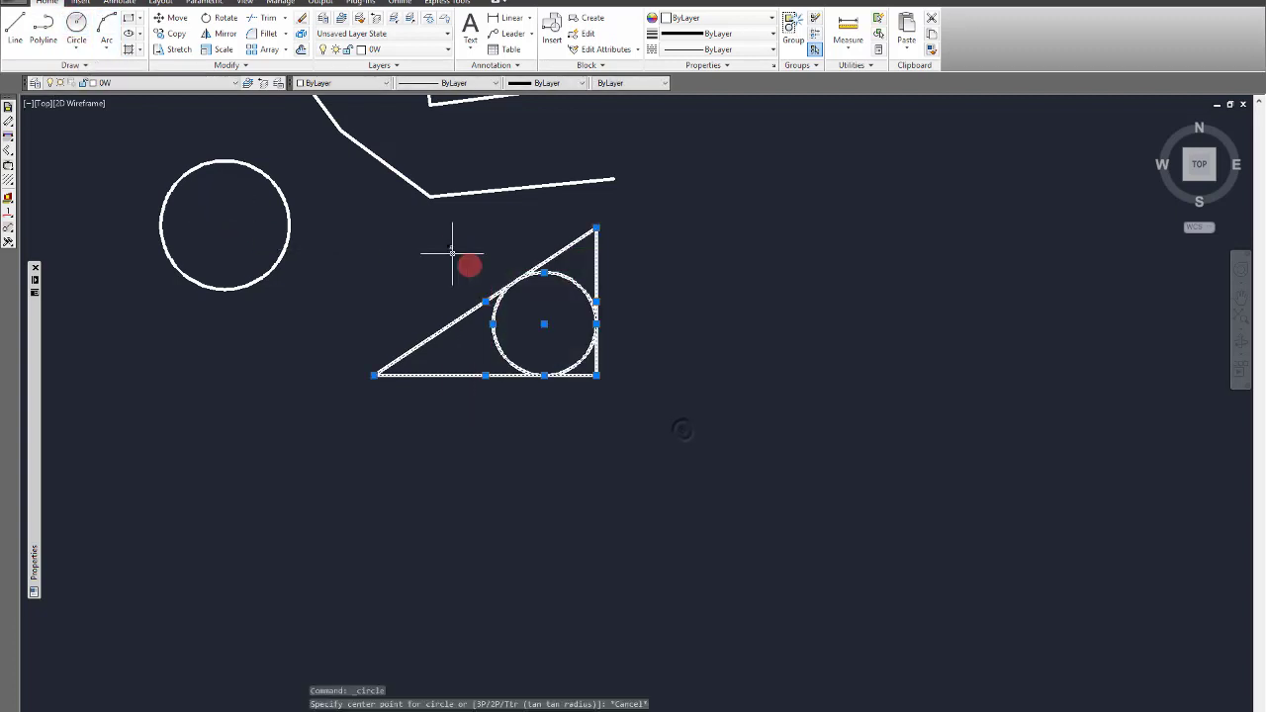
{"action": "key", "text": "Delete"}
Step: Draw a 3-Point arc from the zigzag's far corner through its middle bend to the lower vertex, and select the arc
{"action": "scroll", "coordinate": [432, 396], "scroll_direction": "down", "scroll_amount": 2}
{"action": "scroll", "coordinate": [452, 204], "scroll_direction": "up", "scroll_amount": 2}
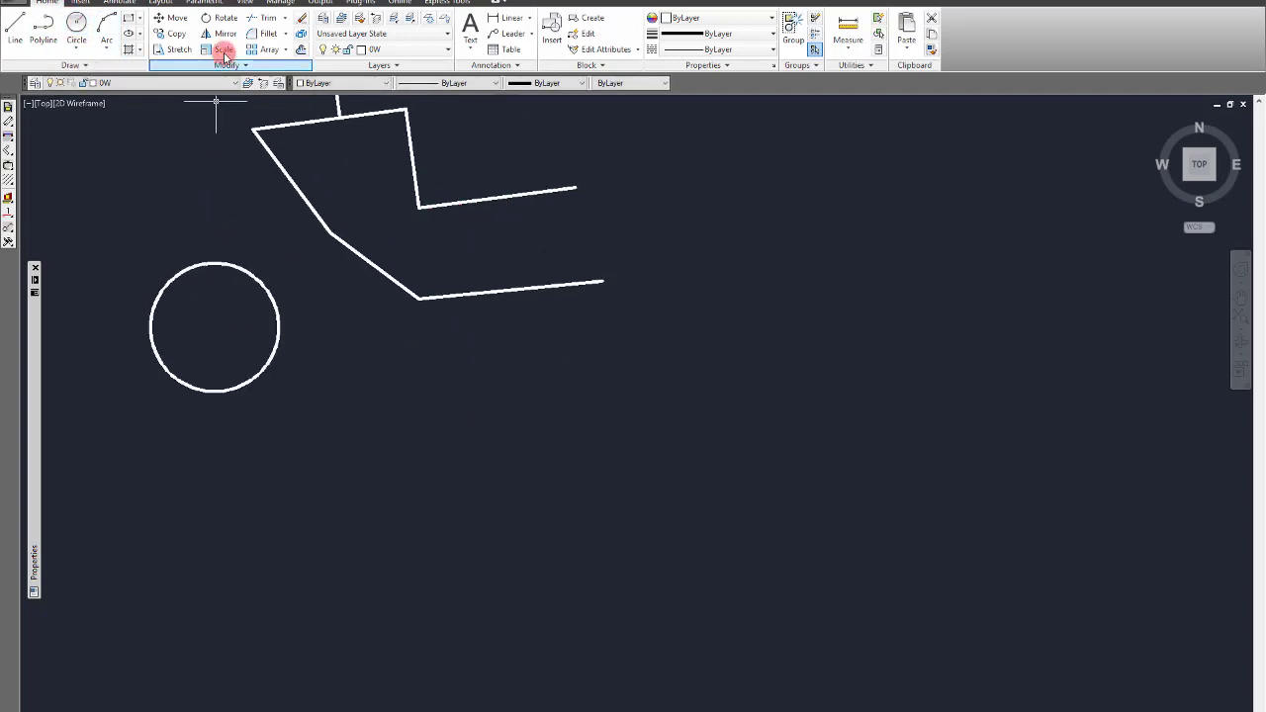
{"action": "left_click", "coordinate": [107, 49]}
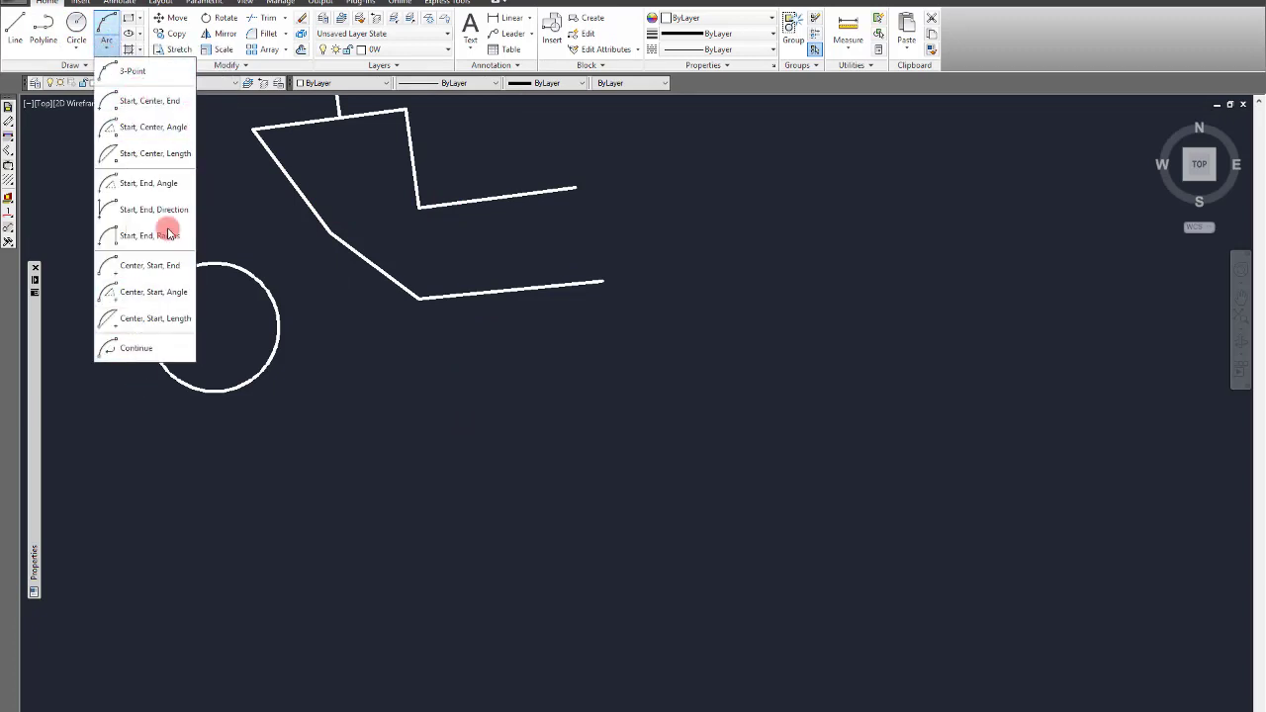
{"action": "left_click", "coordinate": [155, 71]}
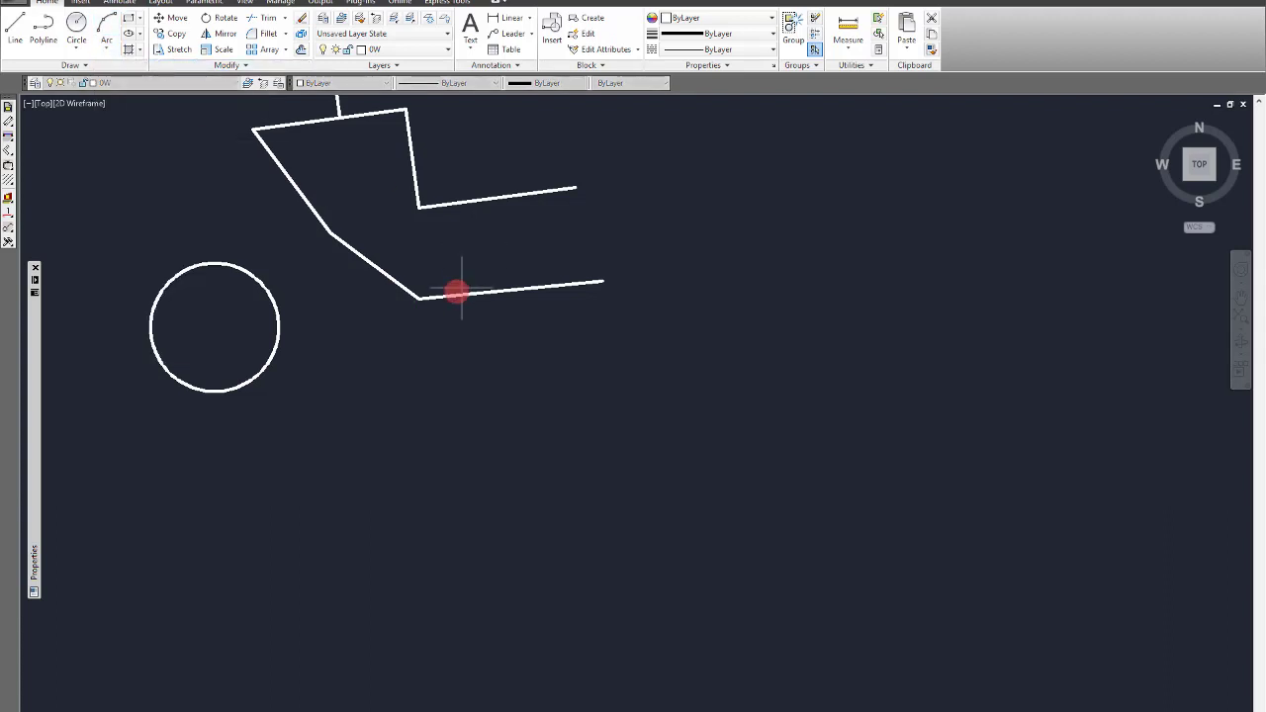
{"action": "scroll", "coordinate": [378, 385], "scroll_direction": "down", "scroll_amount": 2}
{"action": "scroll", "coordinate": [297, 233], "scroll_direction": "up", "scroll_amount": 3}
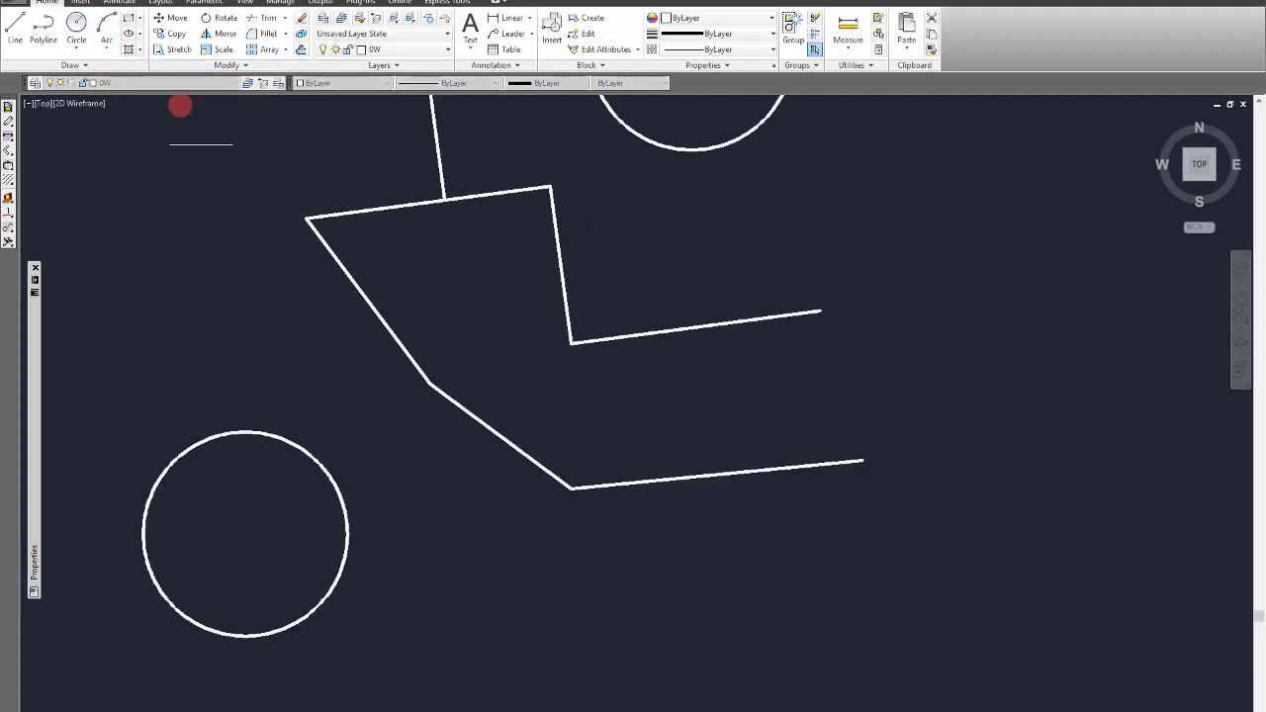
{"action": "left_click", "coordinate": [106, 35]}
{"action": "left_click", "coordinate": [385, 210]}
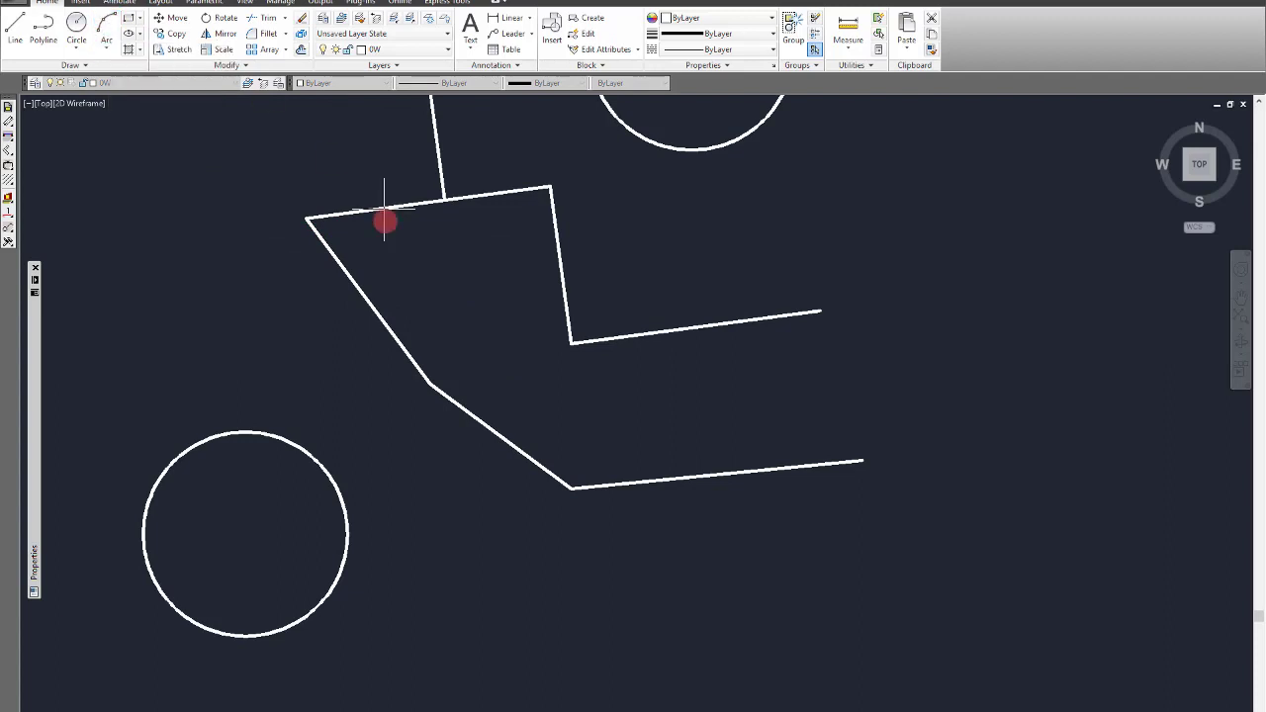
{"action": "left_click", "coordinate": [305, 222]}
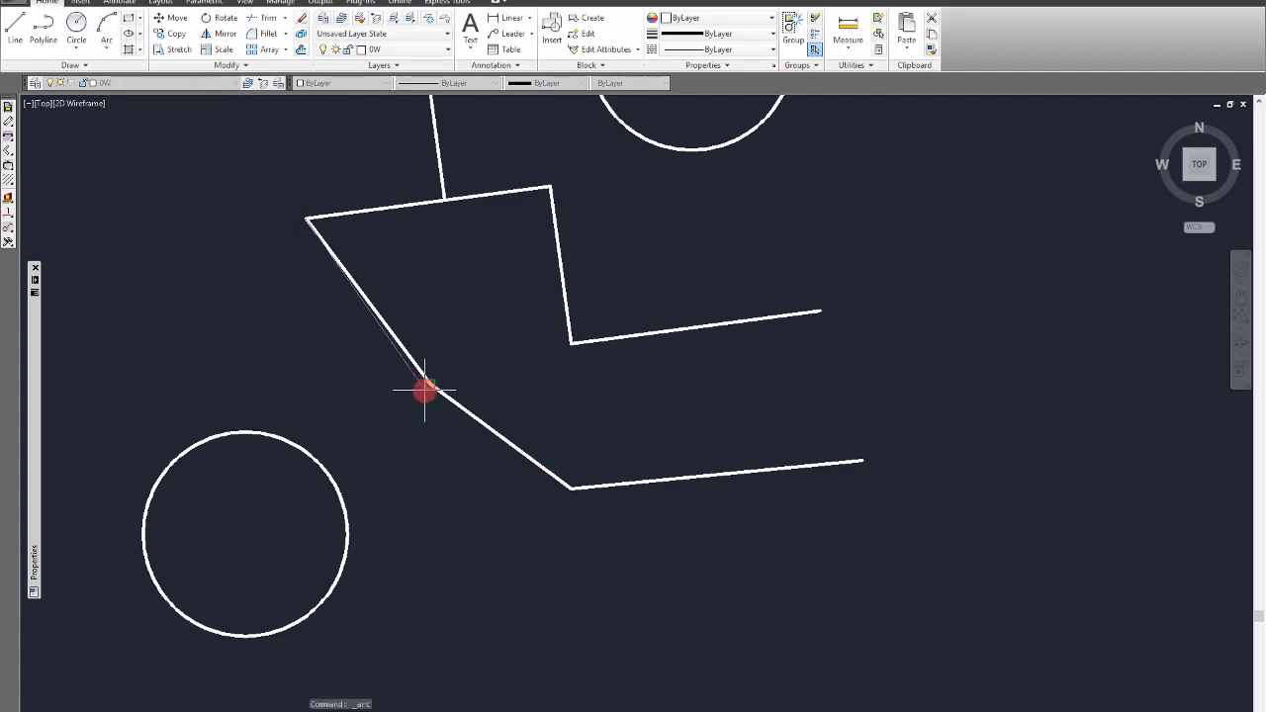
{"action": "left_click", "coordinate": [426, 388]}
{"action": "left_click", "coordinate": [567, 485]}
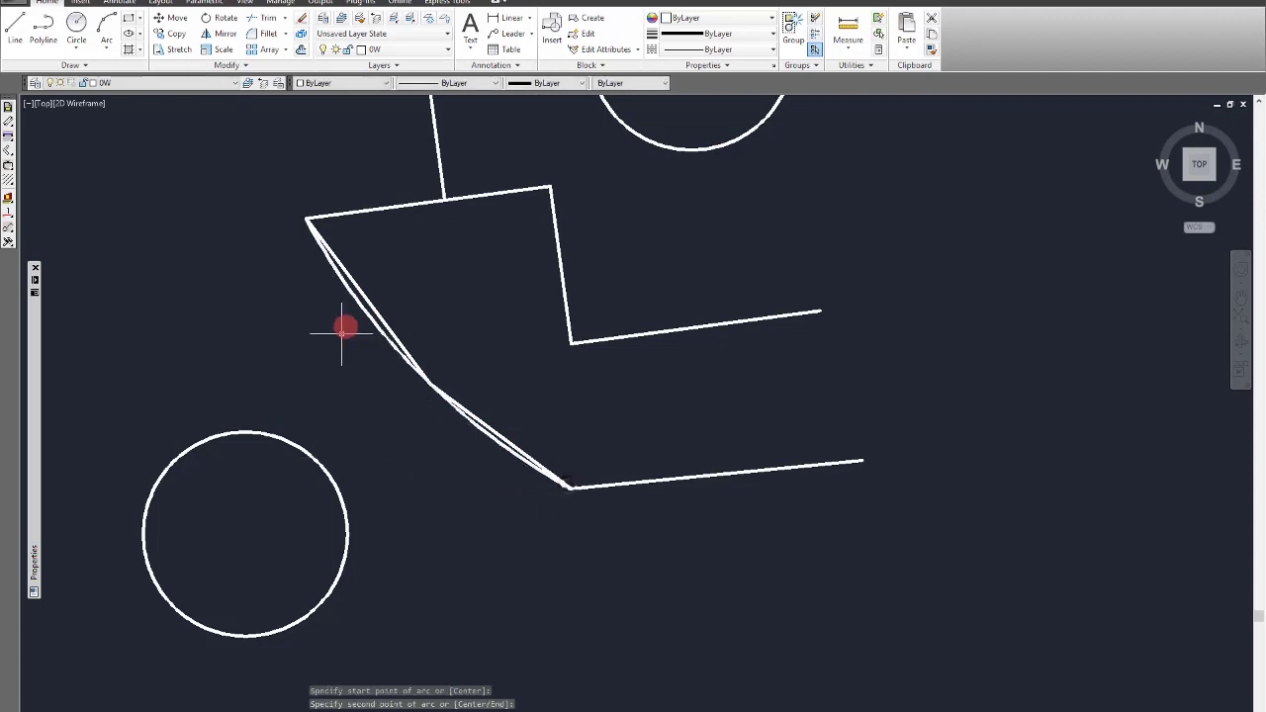
{"action": "left_click", "coordinate": [419, 374]}
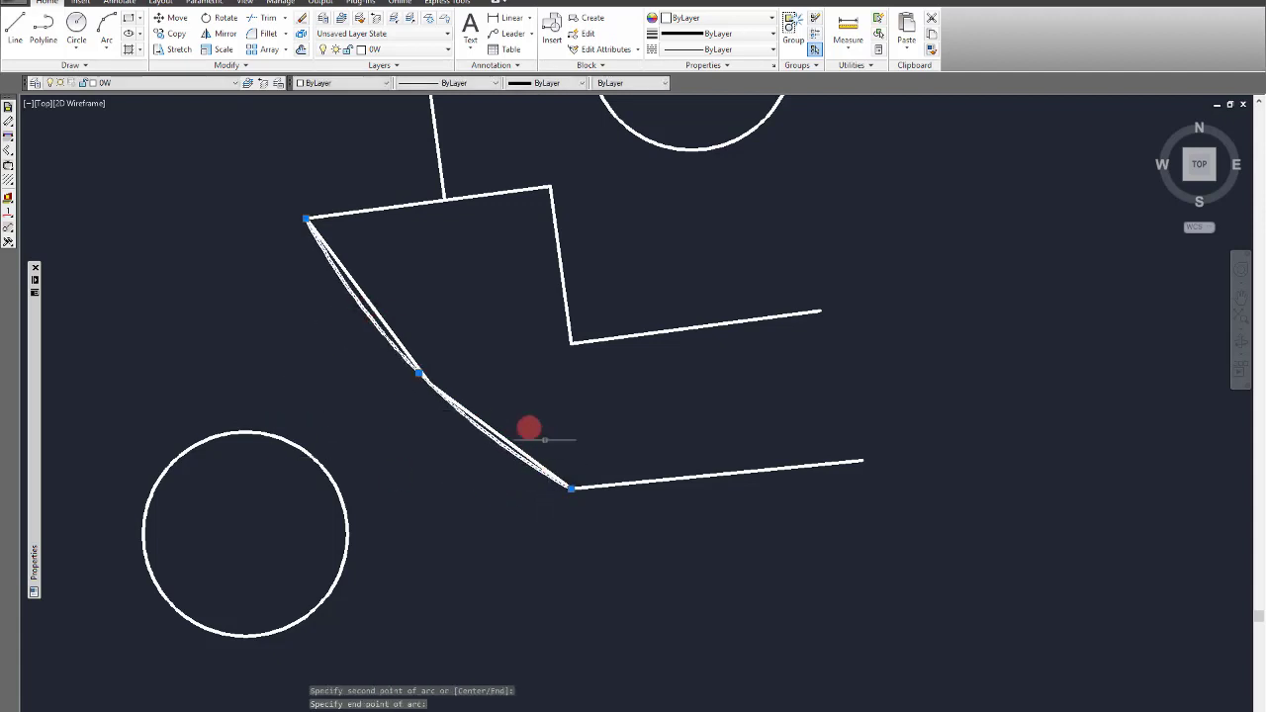
Step: Deselect the arc and draw a circle centred on the arc's centre point, passing through the zigzag's lower vertex
{"action": "scroll", "coordinate": [465, 475], "scroll_direction": "down", "scroll_amount": 4}
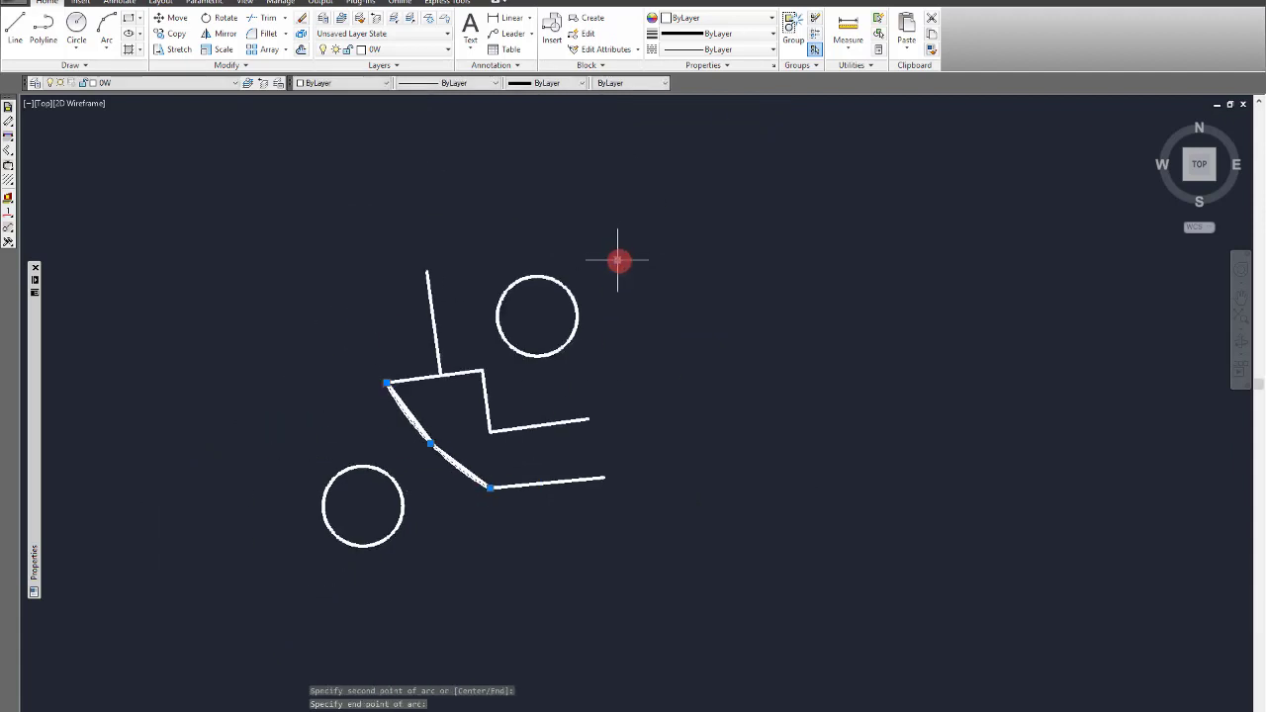
{"action": "key", "text": "Escape"}
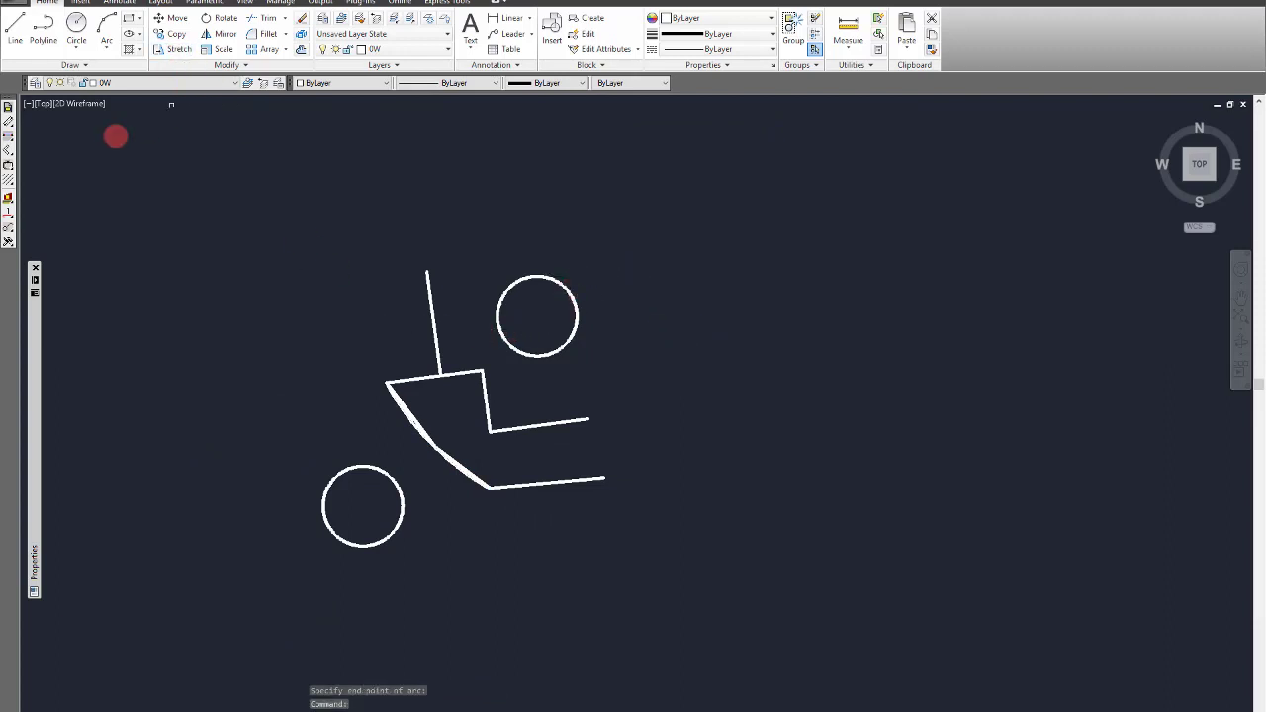
{"action": "left_click", "coordinate": [77, 22]}
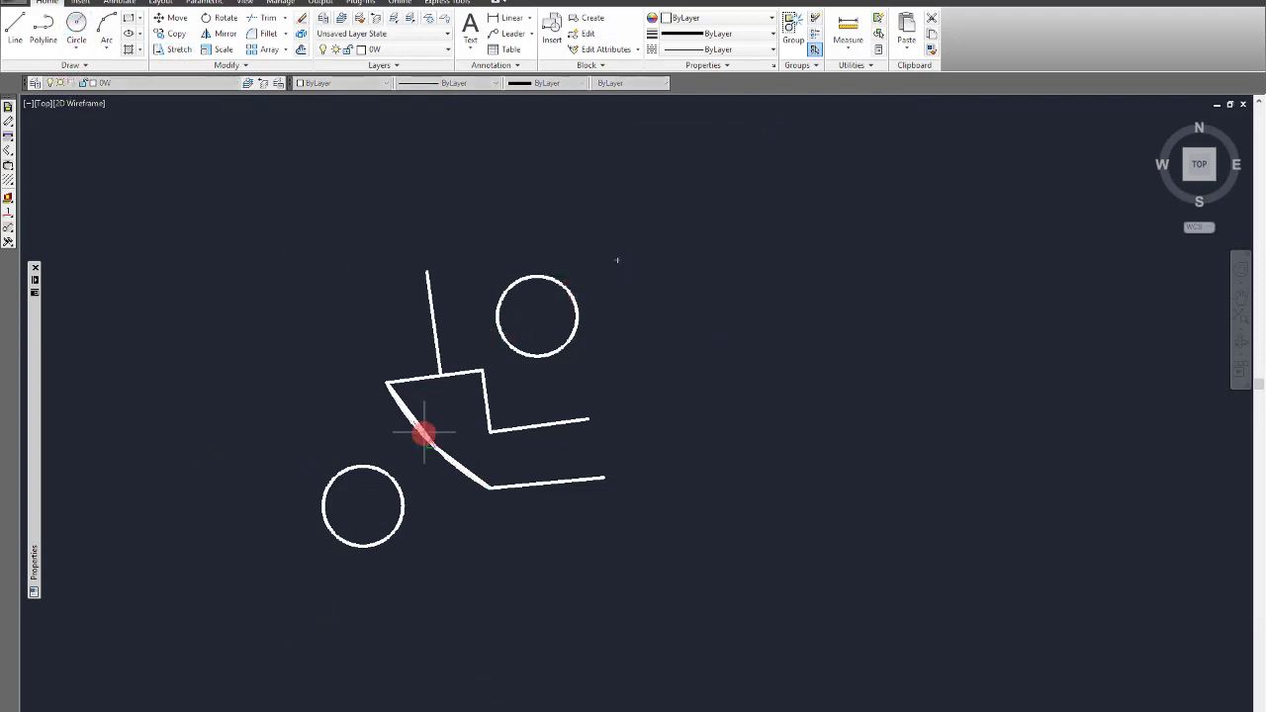
{"action": "scroll", "coordinate": [424, 433], "scroll_direction": "up", "scroll_amount": 4}
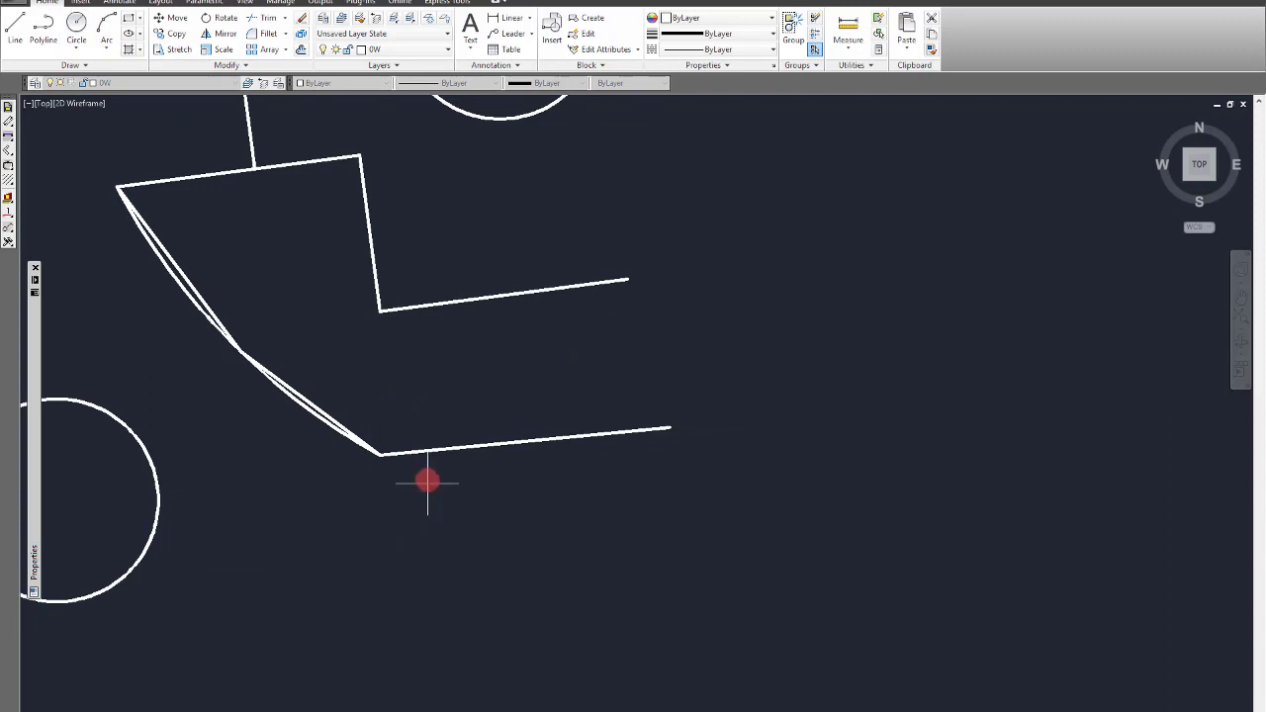
{"action": "scroll", "coordinate": [292, 408], "scroll_direction": "up", "scroll_amount": 2}
{"action": "scroll", "coordinate": [299, 397], "scroll_direction": "down", "scroll_amount": 6}
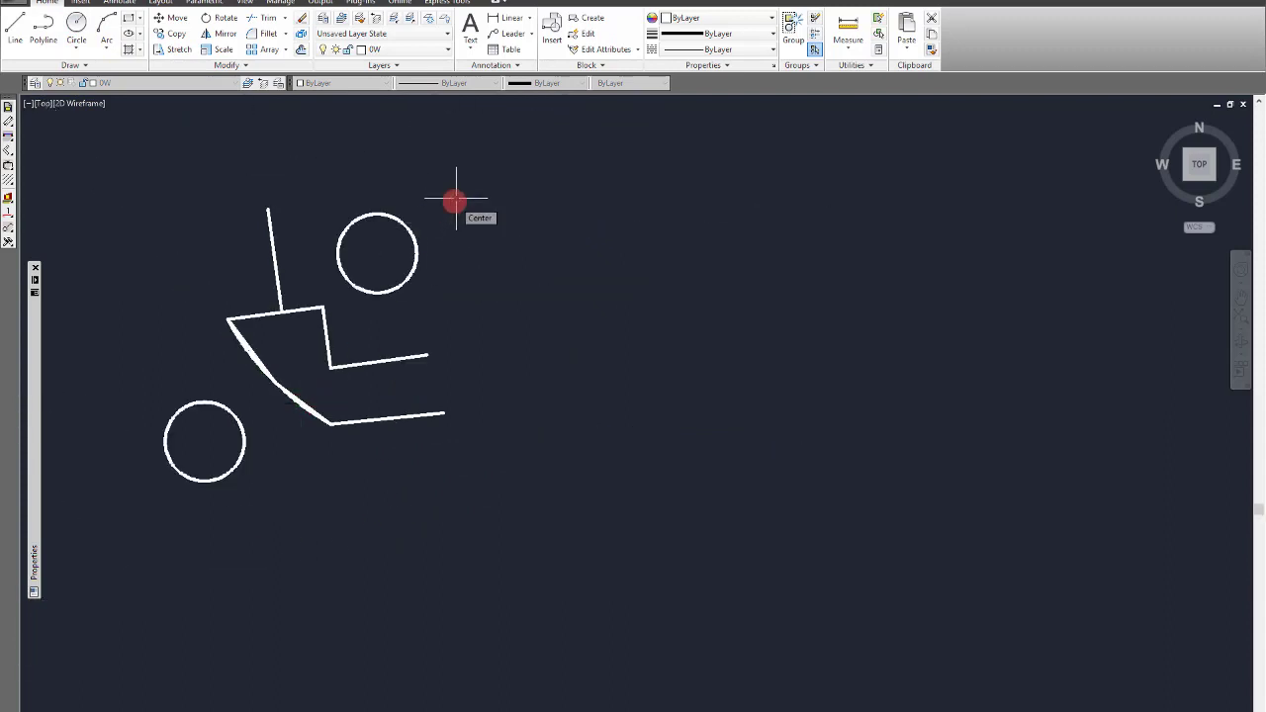
{"action": "scroll", "coordinate": [302, 354], "scroll_direction": "up", "scroll_amount": 5}
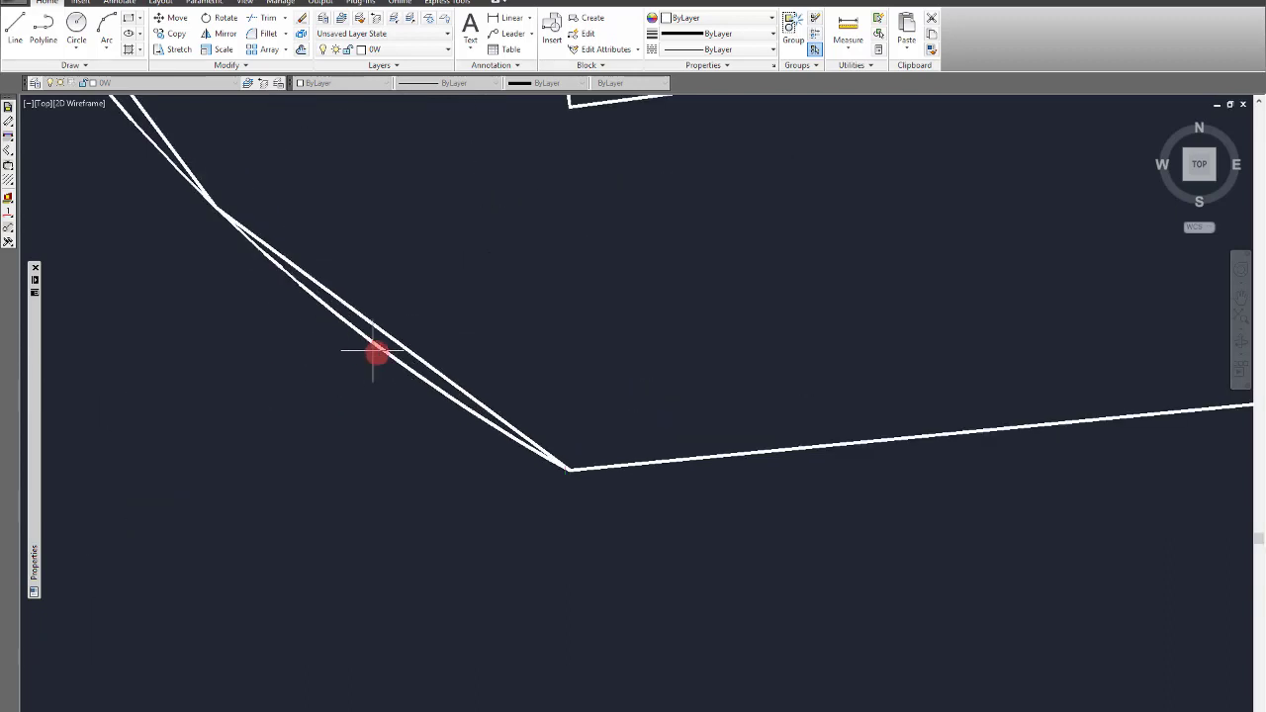
{"action": "scroll", "coordinate": [373, 346], "scroll_direction": "down", "scroll_amount": 5}
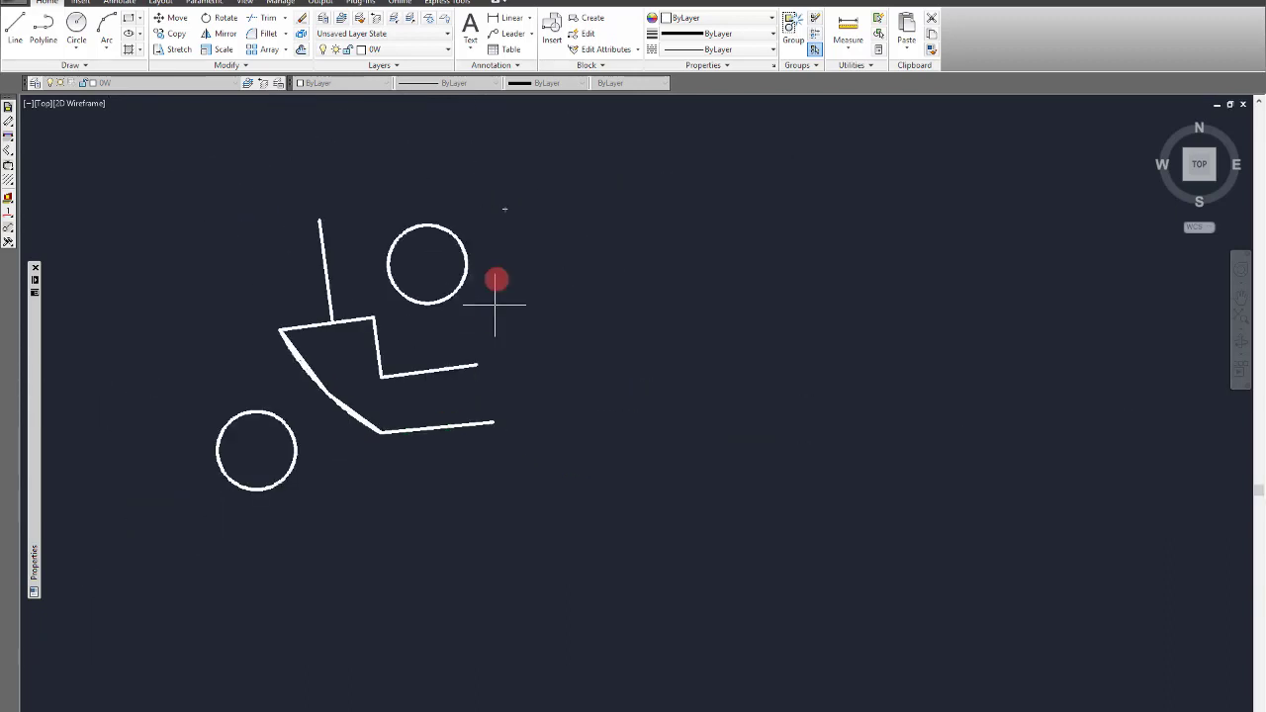
{"action": "left_click", "coordinate": [504, 210]}
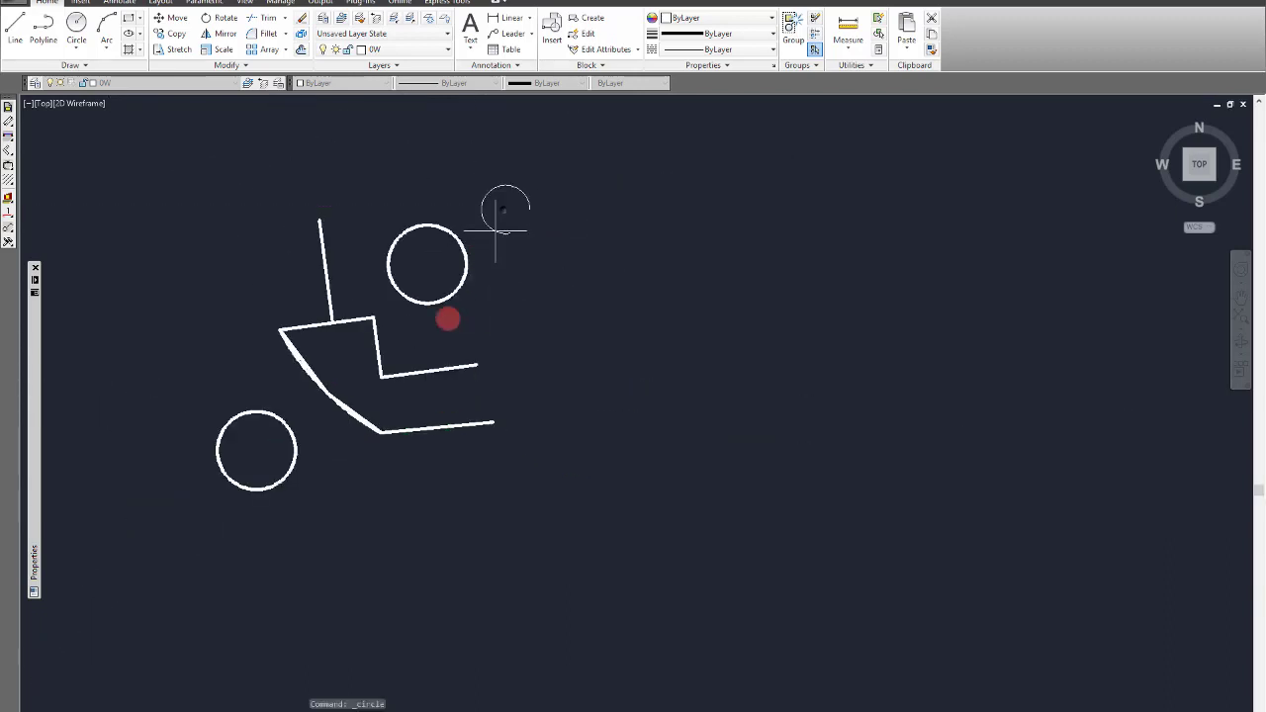
{"action": "scroll", "coordinate": [389, 421], "scroll_direction": "up", "scroll_amount": 4}
{"action": "left_click", "coordinate": [391, 426]}
{"action": "key", "text": "Return"}
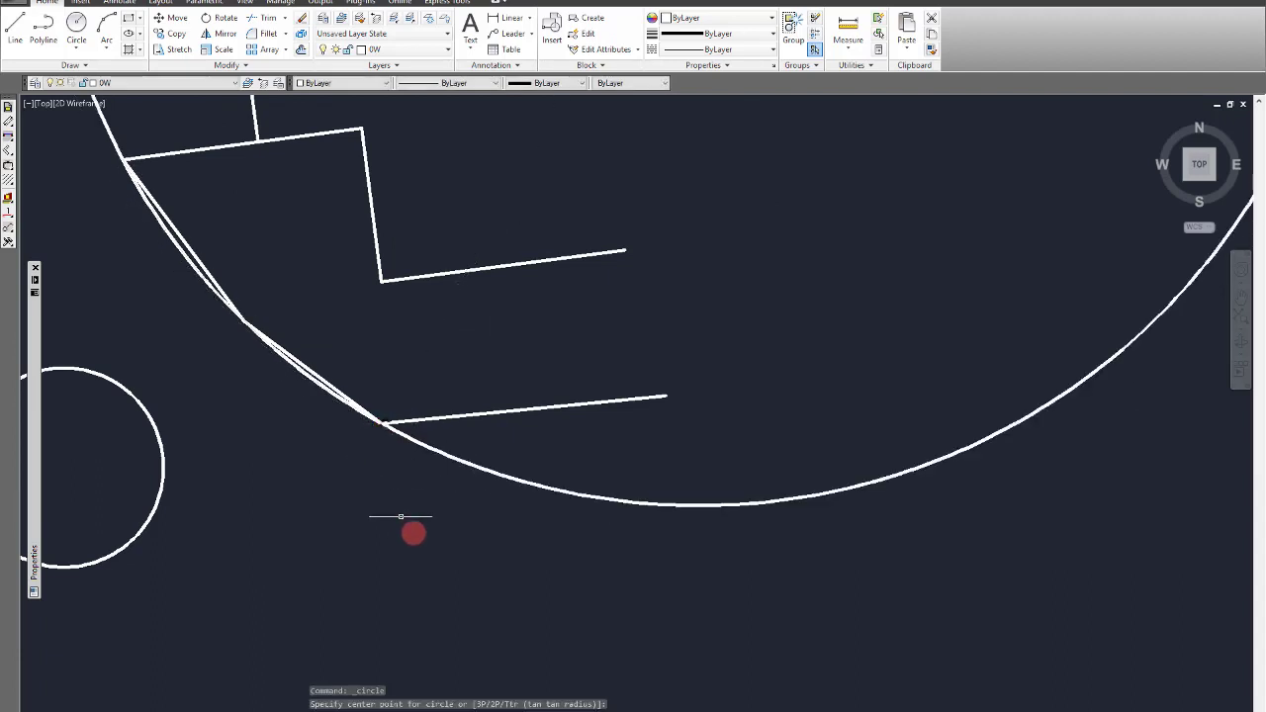
Step: Delete the large circle that follows the arc
{"action": "scroll", "coordinate": [425, 514], "scroll_direction": "down", "scroll_amount": 4}
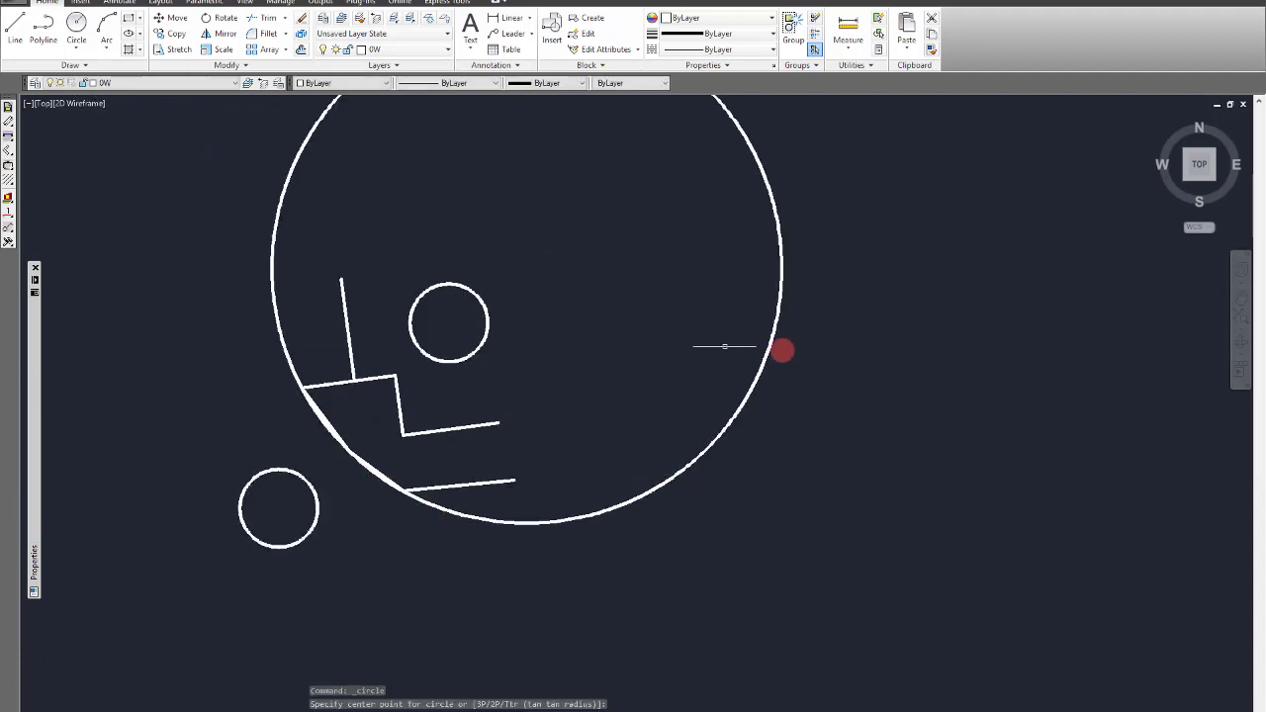
{"action": "left_click", "coordinate": [798, 455]}
{"action": "left_click", "coordinate": [656, 393]}
{"action": "key", "text": "Delete"}
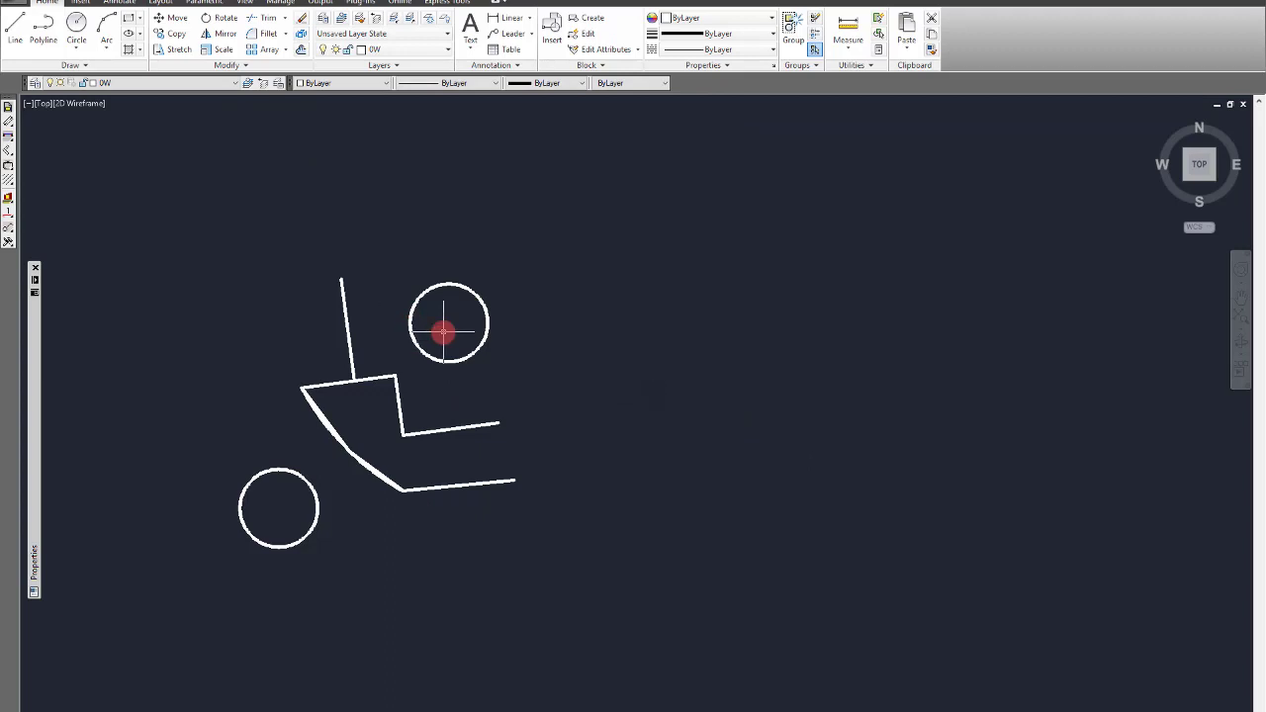
Step: Move the upper circle by its centre onto the zigzag's inner corner, where the steep segment meets the upper open-ended line
{"action": "scroll", "coordinate": [316, 376], "scroll_direction": "up", "scroll_amount": 4}
{"action": "scroll", "coordinate": [529, 329], "scroll_direction": "down", "scroll_amount": 4}
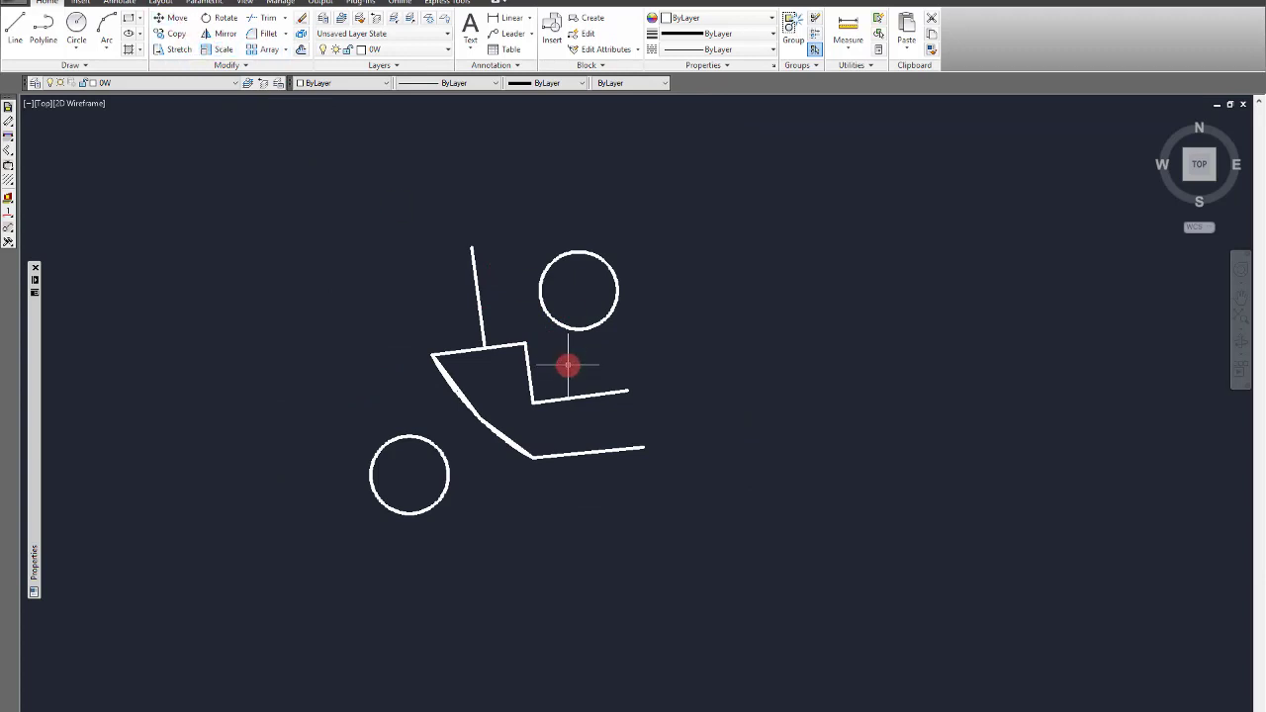
{"action": "scroll", "coordinate": [497, 391], "scroll_direction": "up", "scroll_amount": 4}
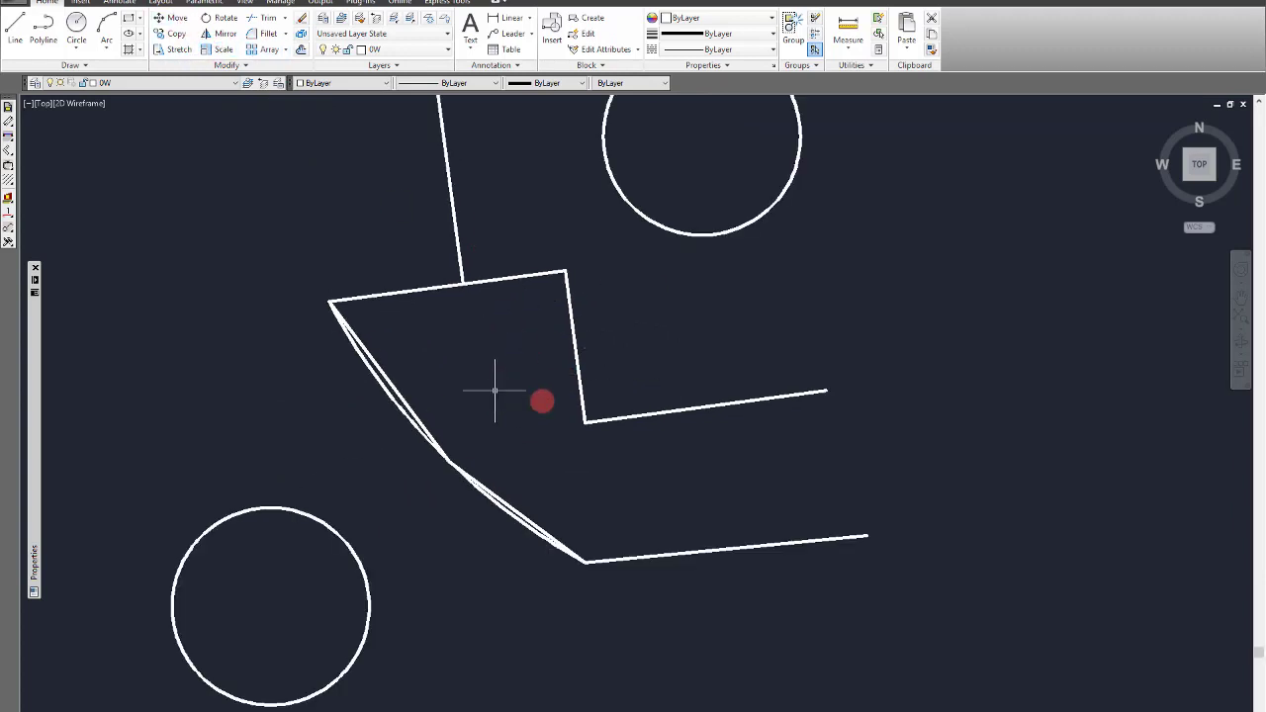
{"action": "scroll", "coordinate": [540, 401], "scroll_direction": "down", "scroll_amount": 2}
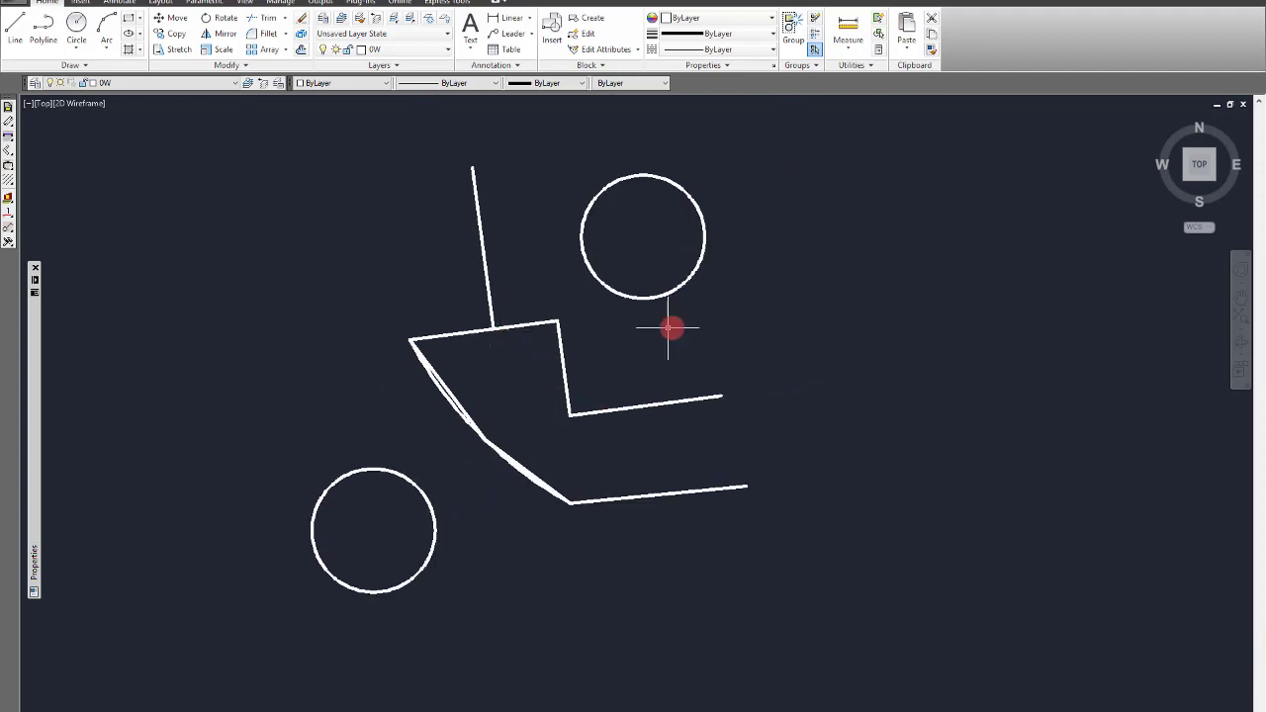
{"action": "left_click", "coordinate": [653, 295]}
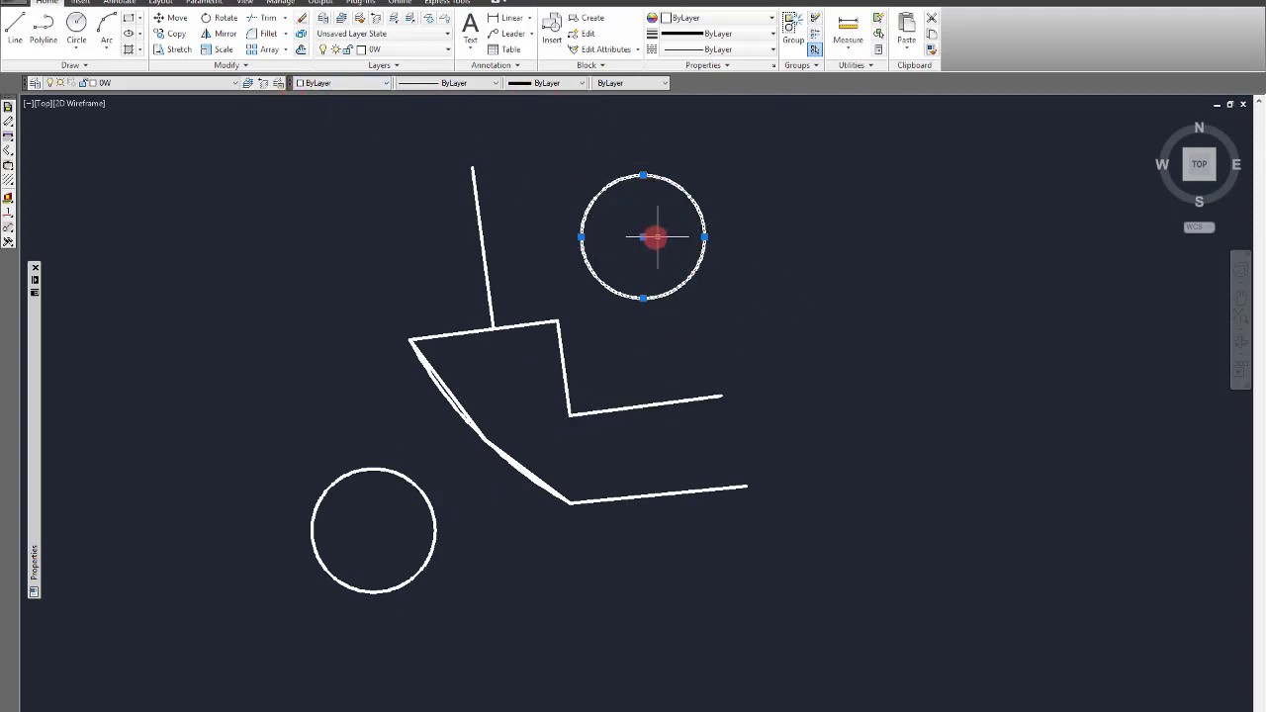
{"action": "left_click", "coordinate": [176, 20]}
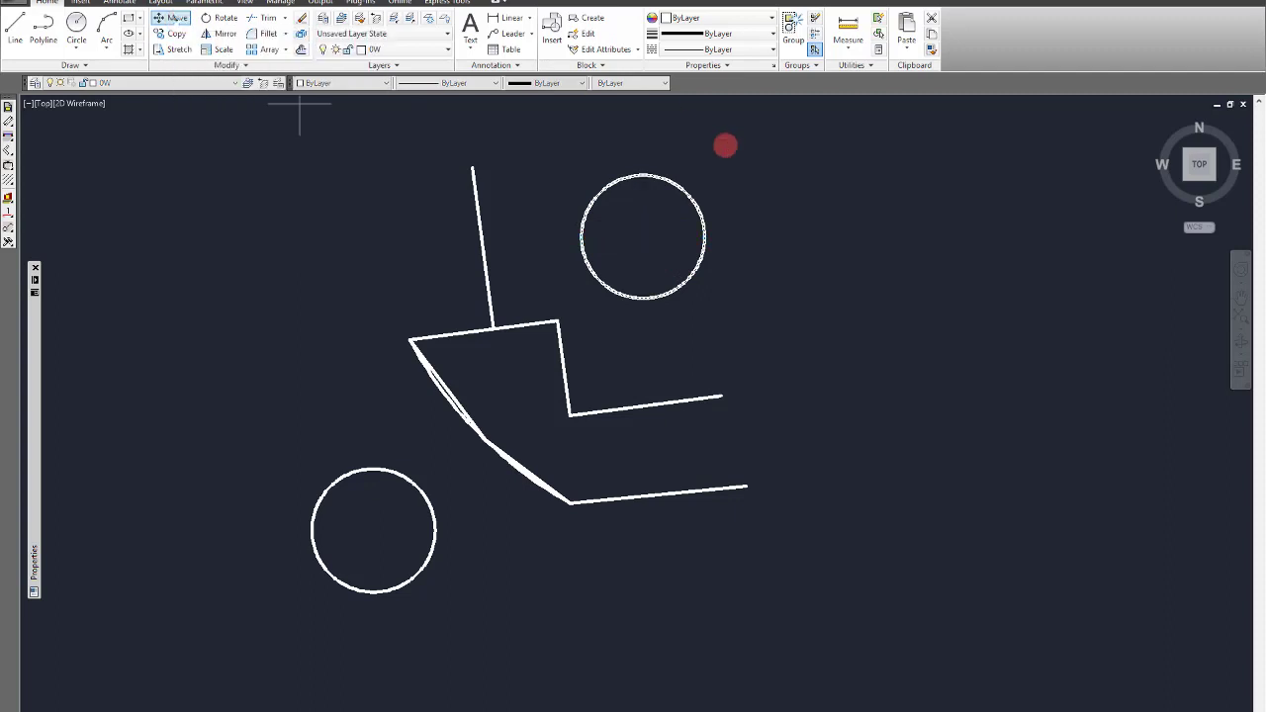
{"action": "left_click", "coordinate": [636, 238]}
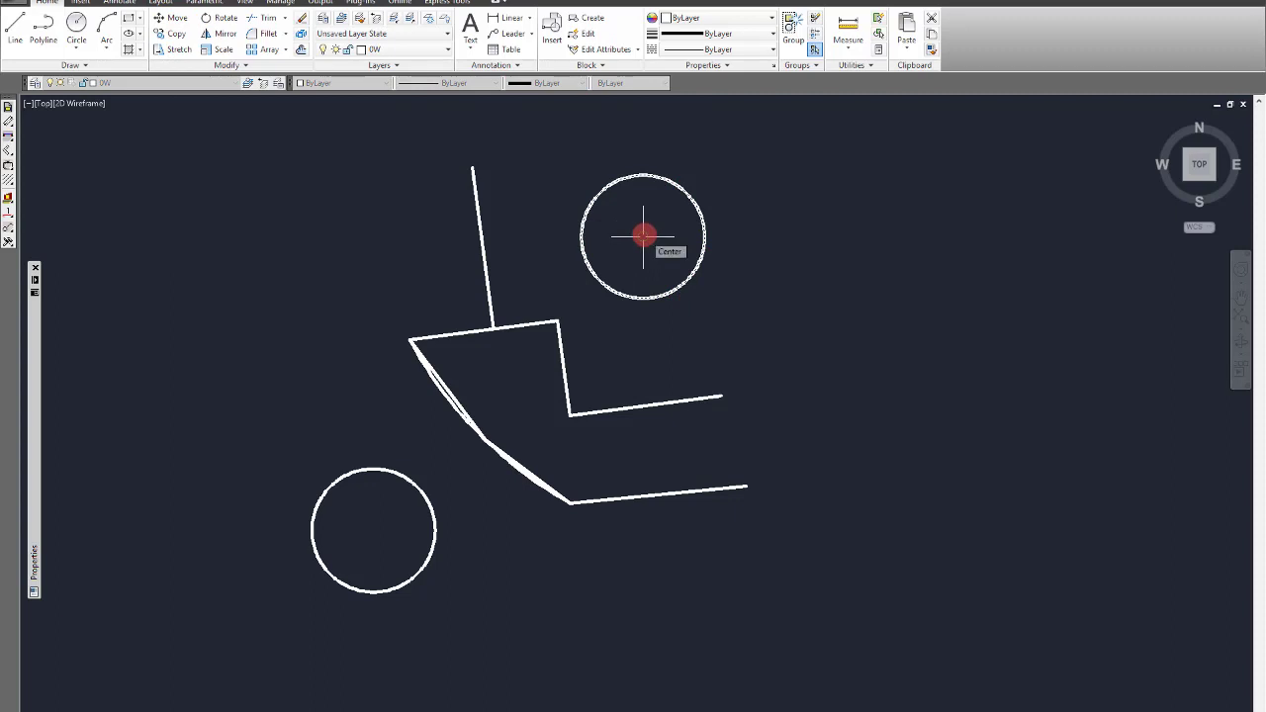
{"action": "left_click", "coordinate": [644, 236]}
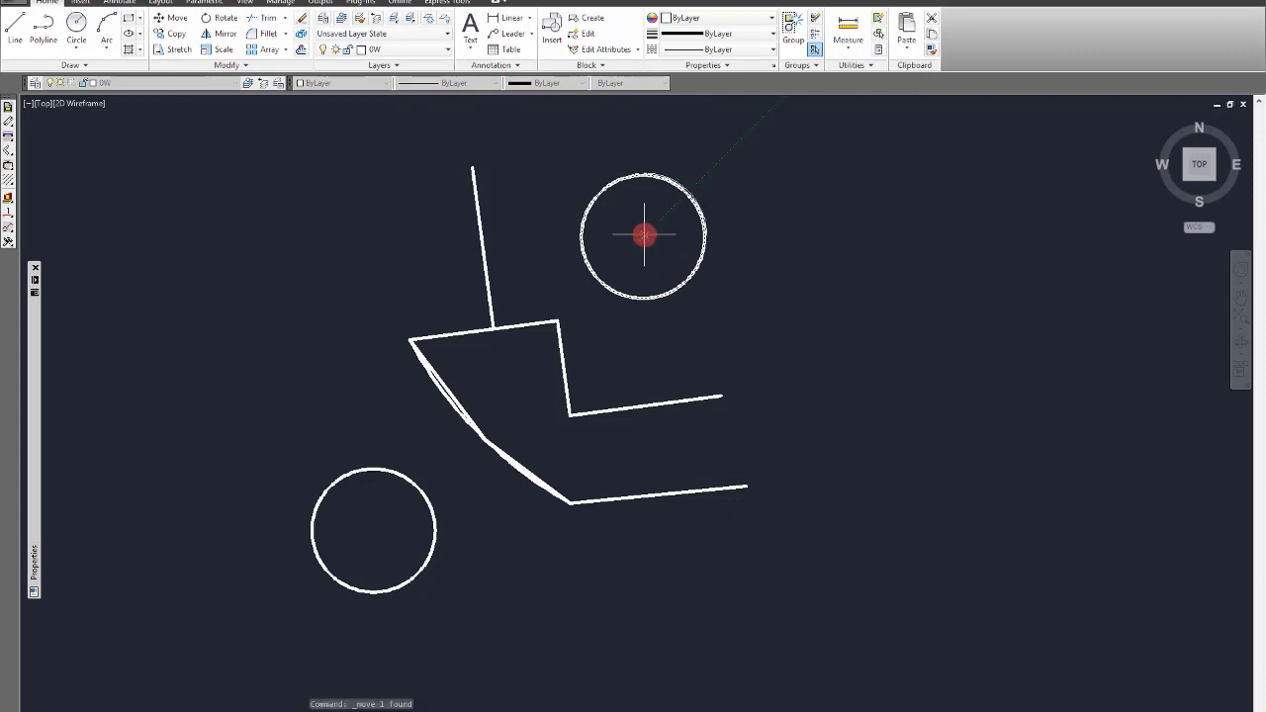
{"action": "left_click", "coordinate": [570, 415]}
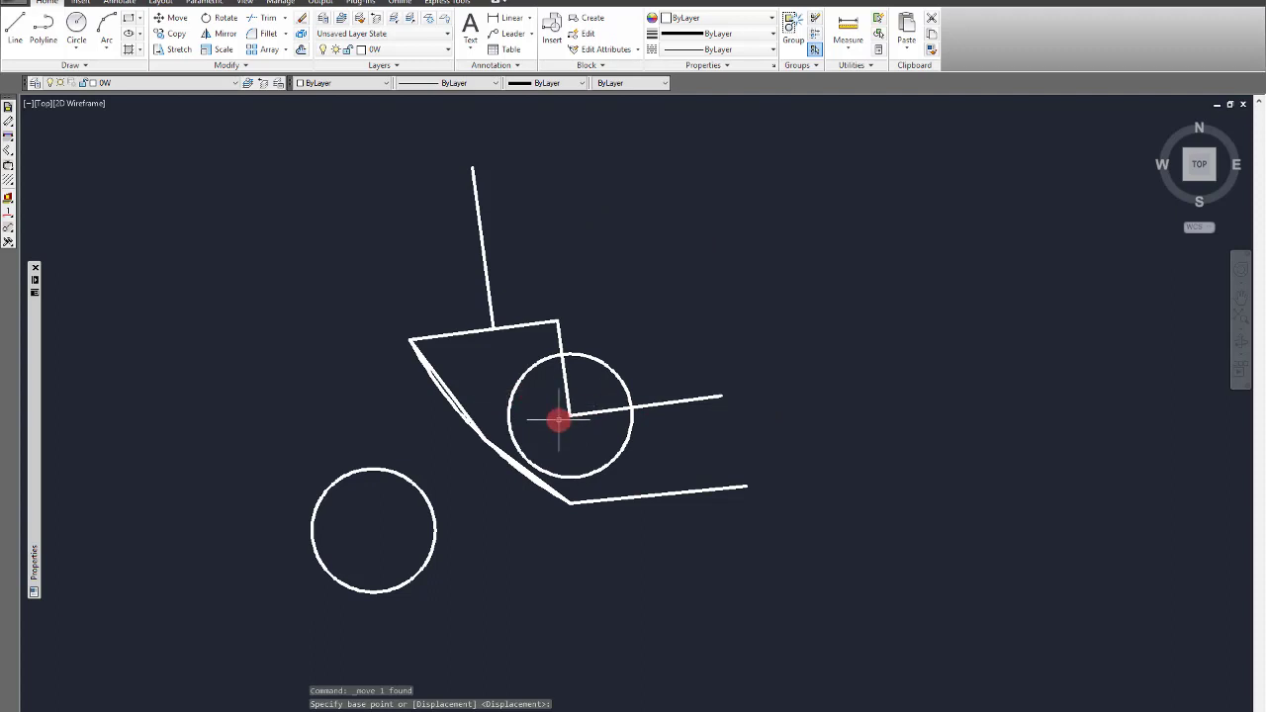
Step: Move the circle by its centre from the zigzag's inner corner to the empty space above the upper line's free end
{"action": "scroll", "coordinate": [559, 420], "scroll_direction": "up", "scroll_amount": 2}
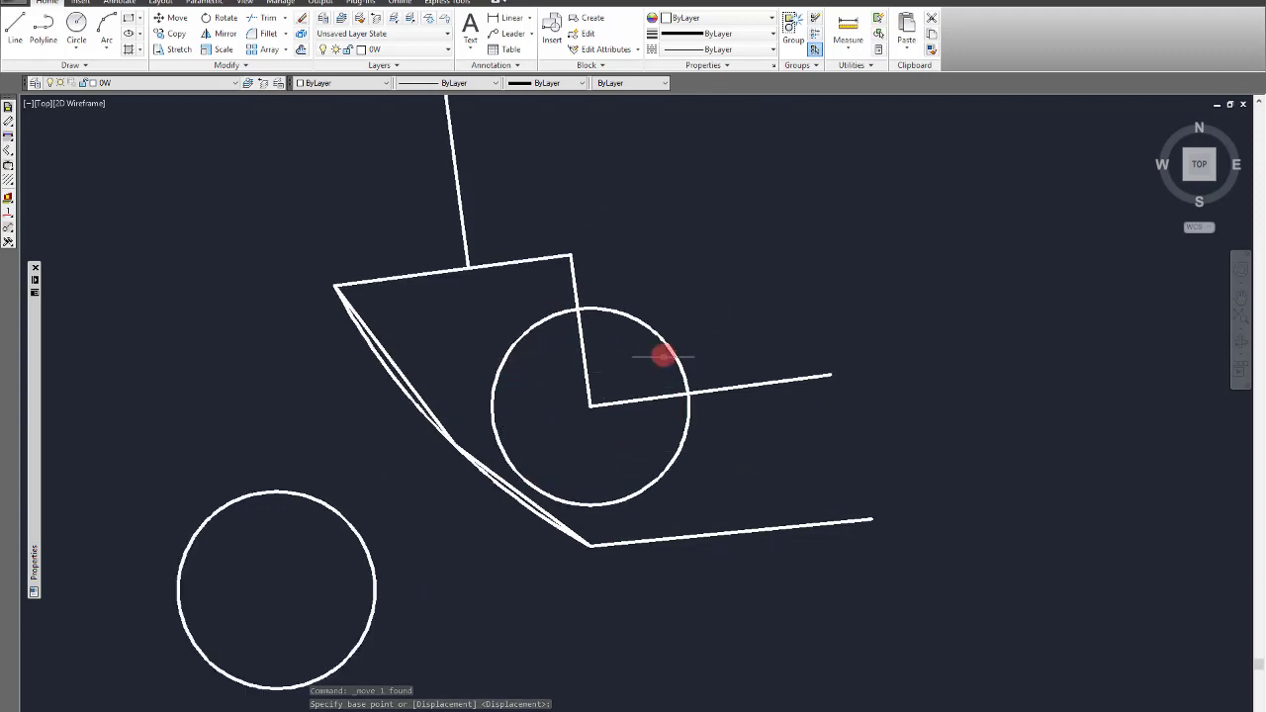
{"action": "left_click", "coordinate": [640, 307]}
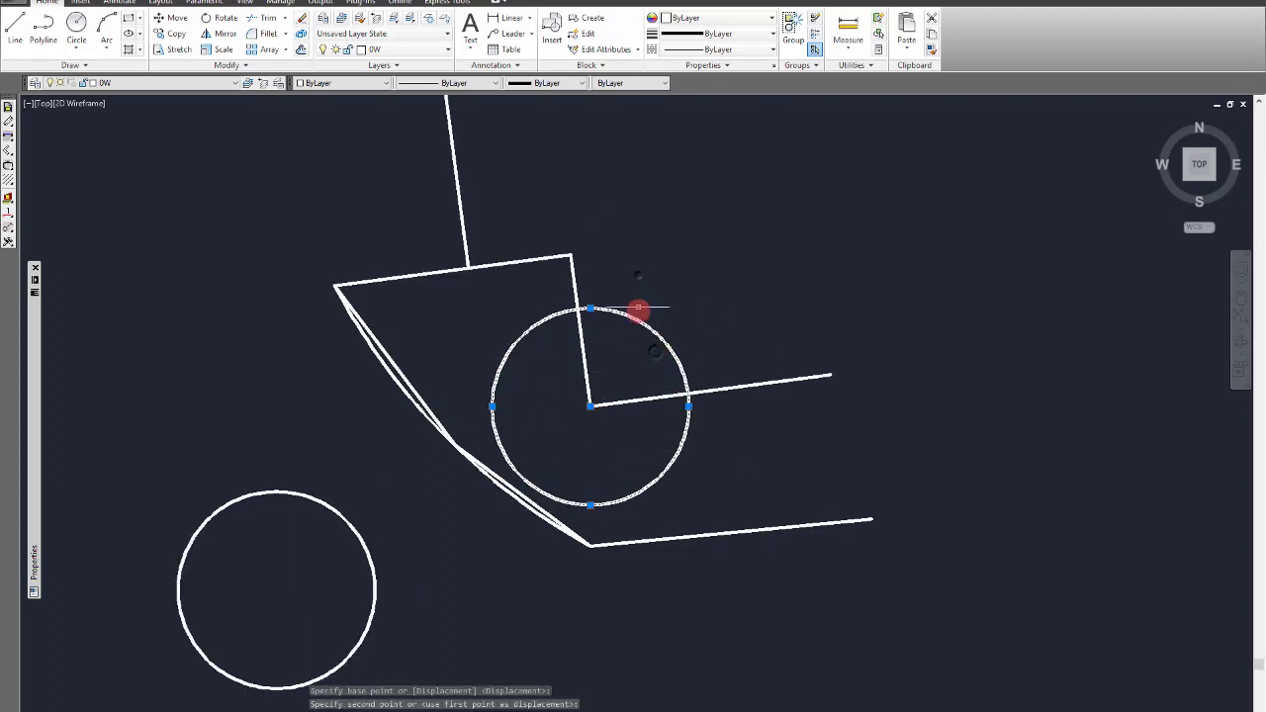
{"action": "left_click", "coordinate": [665, 364]}
{"action": "left_click", "coordinate": [368, 590]}
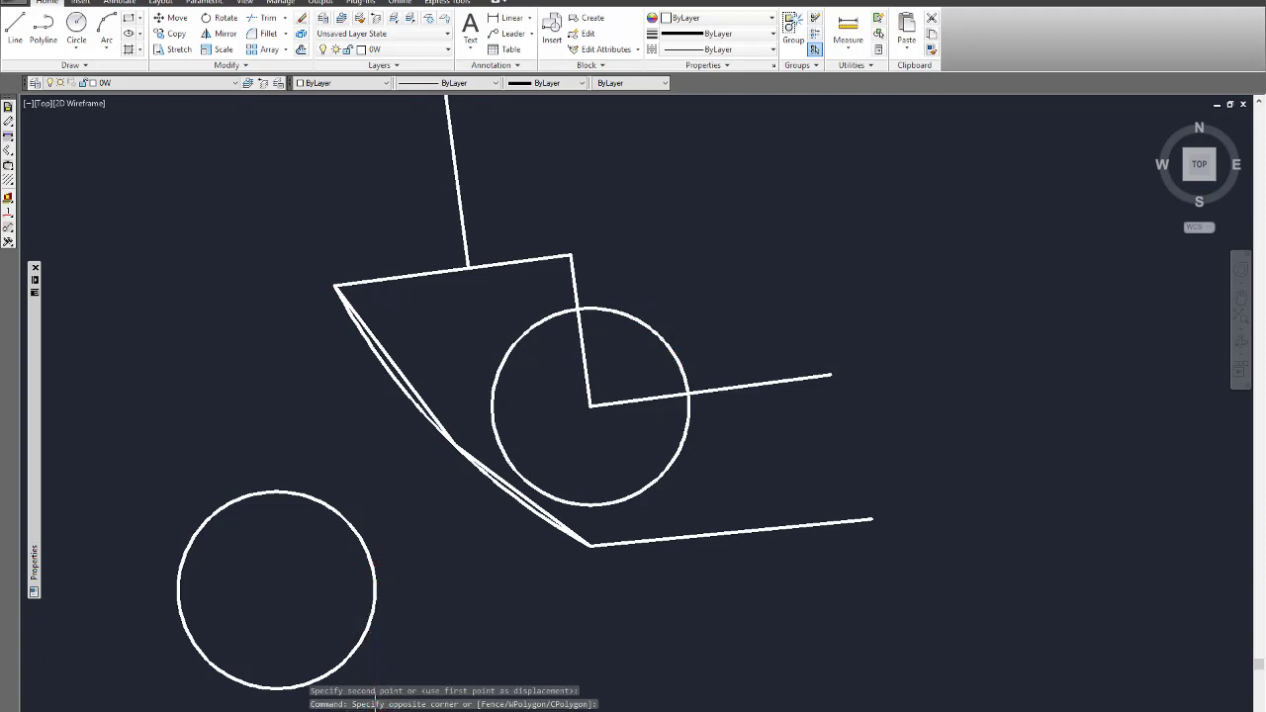
{"action": "type", "text": "m"}
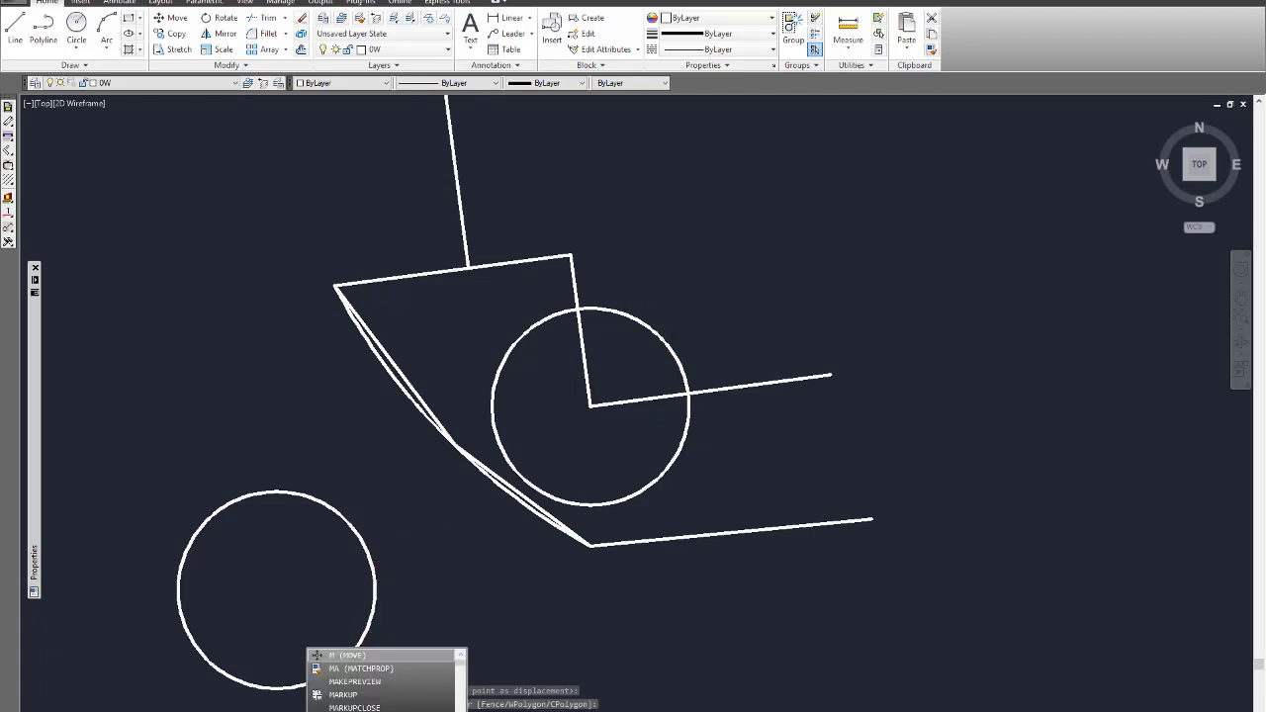
{"action": "key", "text": "Return"}
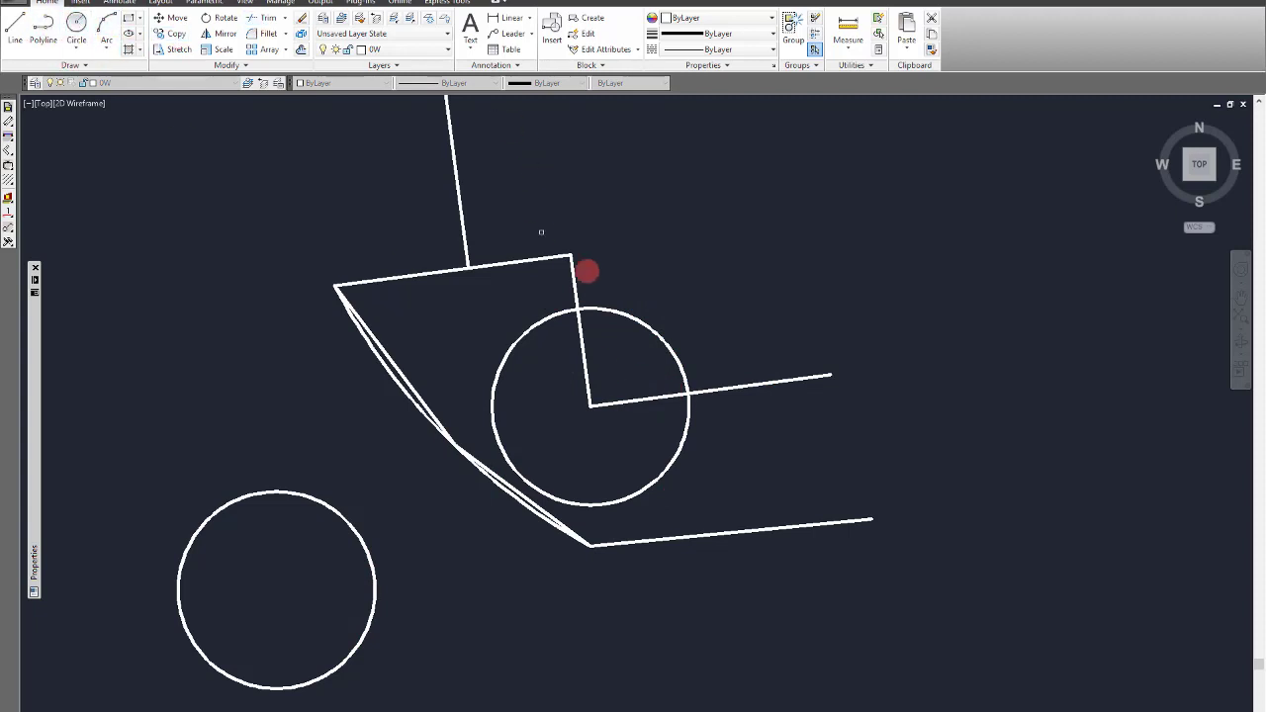
{"action": "key", "text": "Return"}
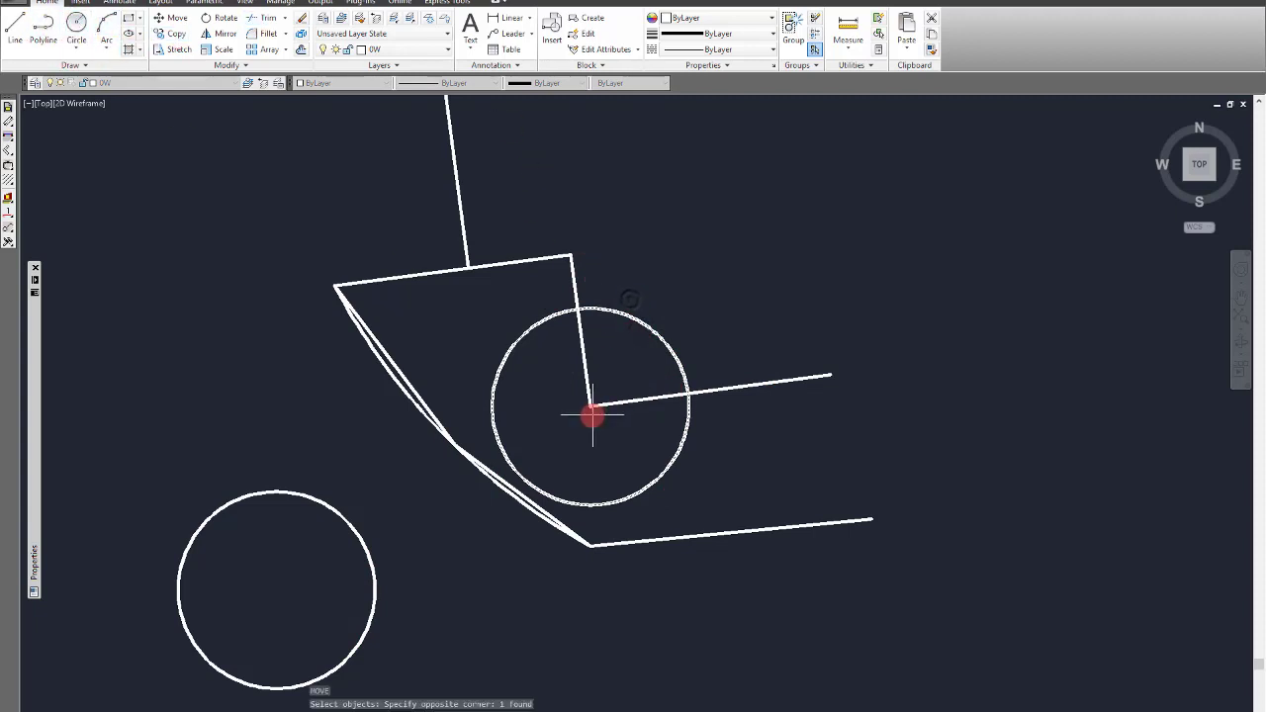
{"action": "left_click", "coordinate": [591, 405]}
{"action": "left_click", "coordinate": [831, 202]}
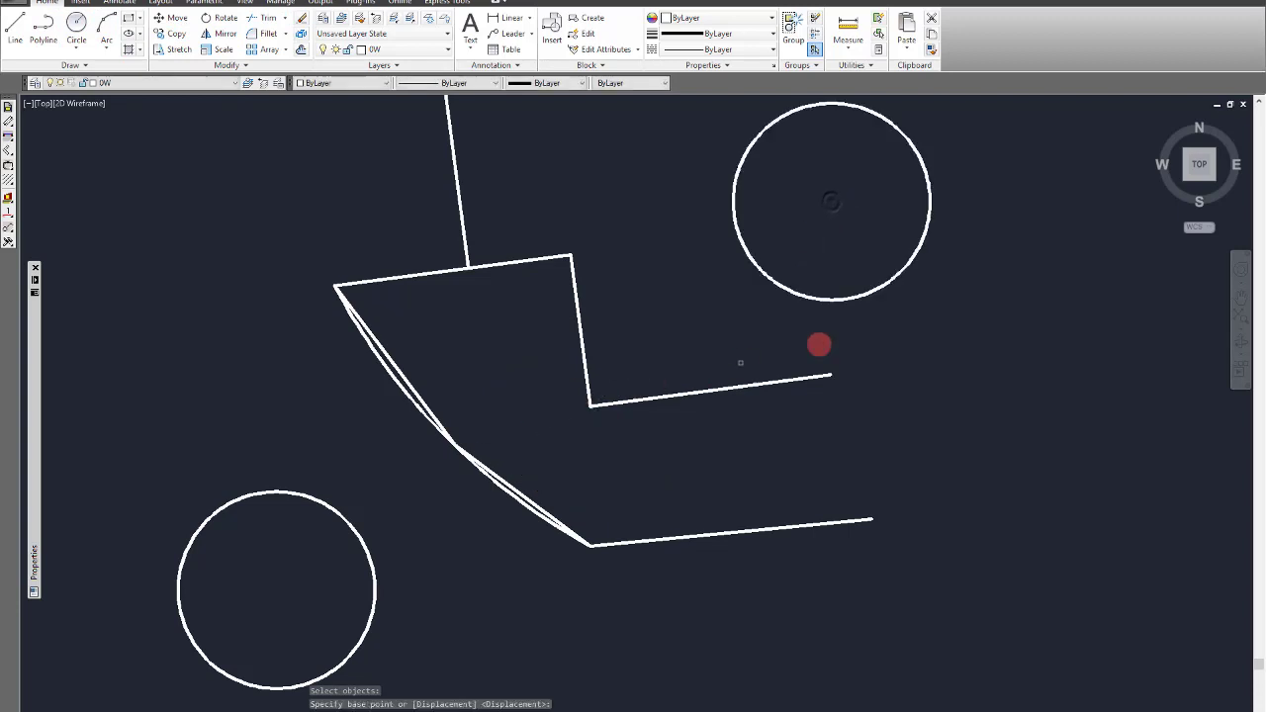
Step: Repeat the Move command to bring the circle's centre back onto the zigzag's inner corner
{"action": "key", "text": "Return"}
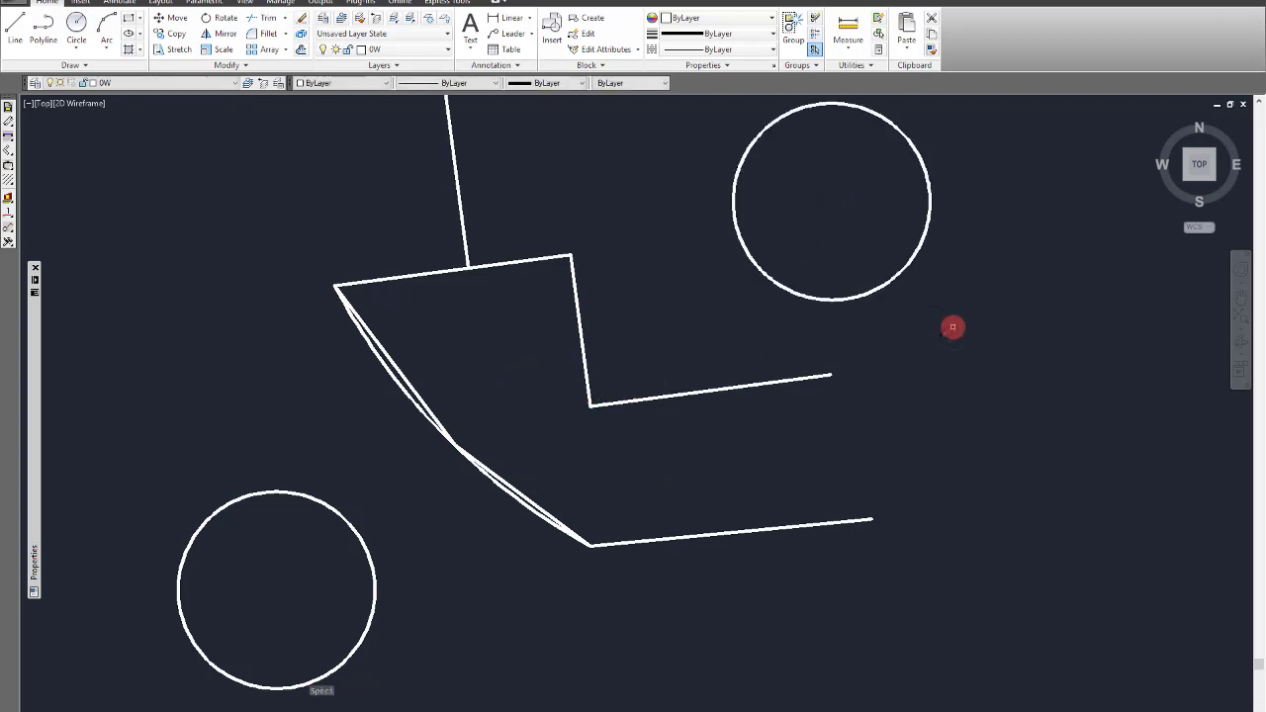
{"action": "left_click", "coordinate": [934, 310]}
{"action": "left_click", "coordinate": [852, 240]}
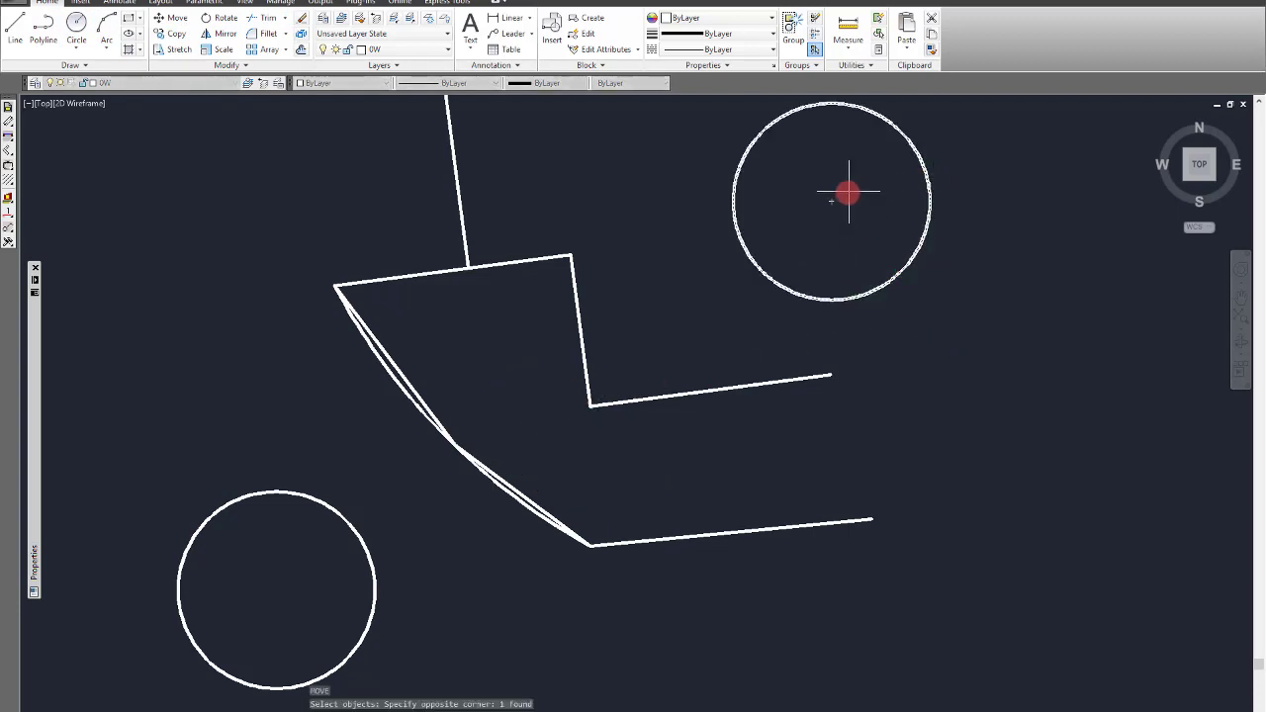
{"action": "key", "text": "Return"}
{"action": "left_click", "coordinate": [833, 201]}
{"action": "left_click", "coordinate": [591, 406]}
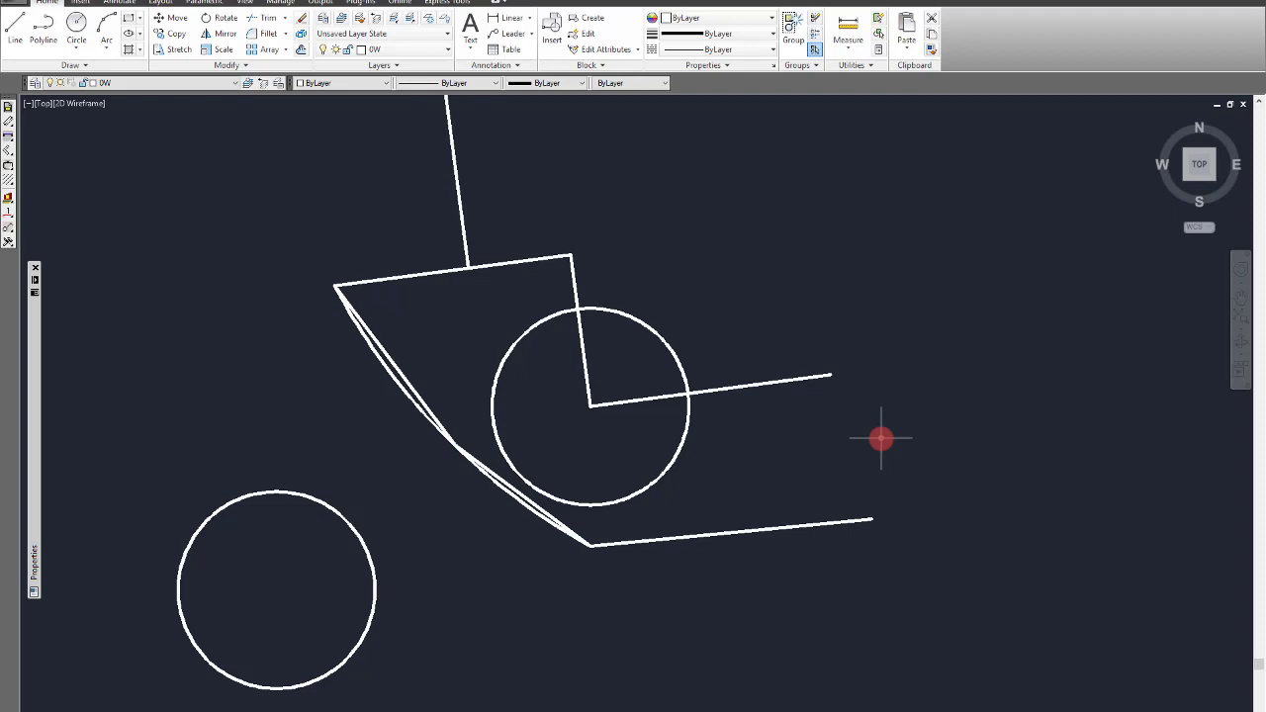
{"action": "key", "text": "space"}
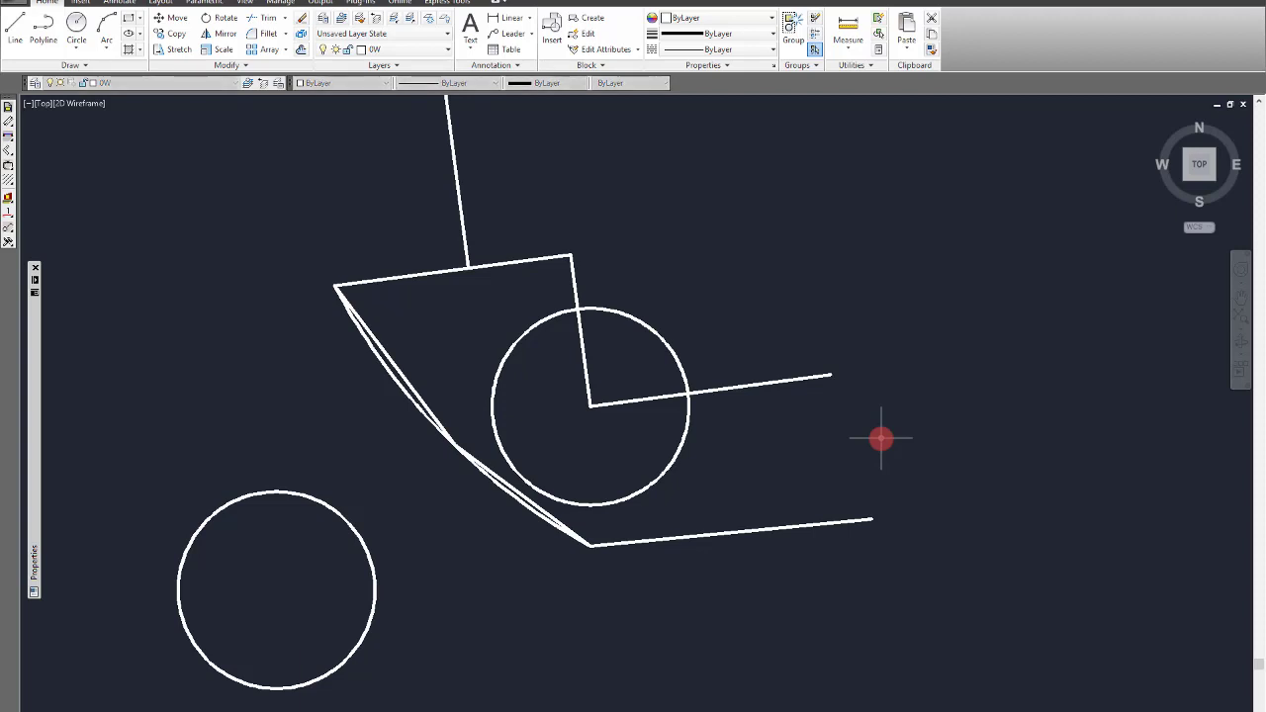
{"action": "key", "text": "Escape"}
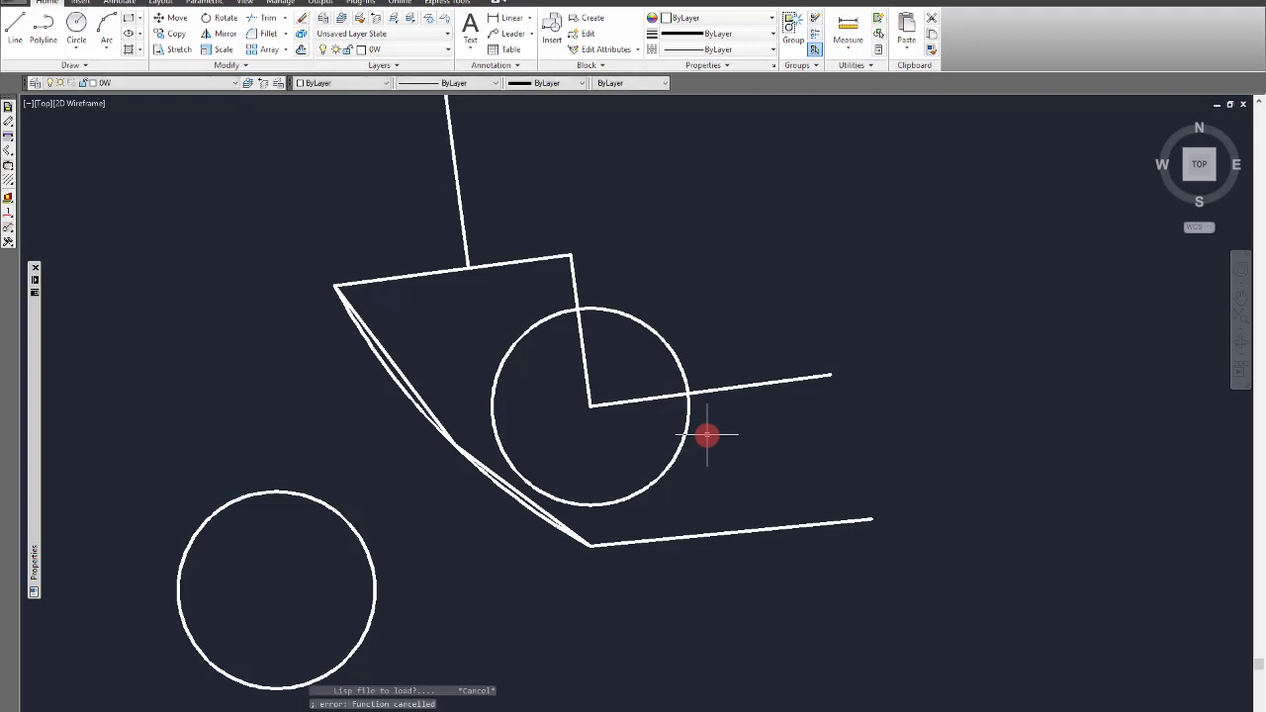
{"action": "mouse_move", "coordinate": [818, 375]}
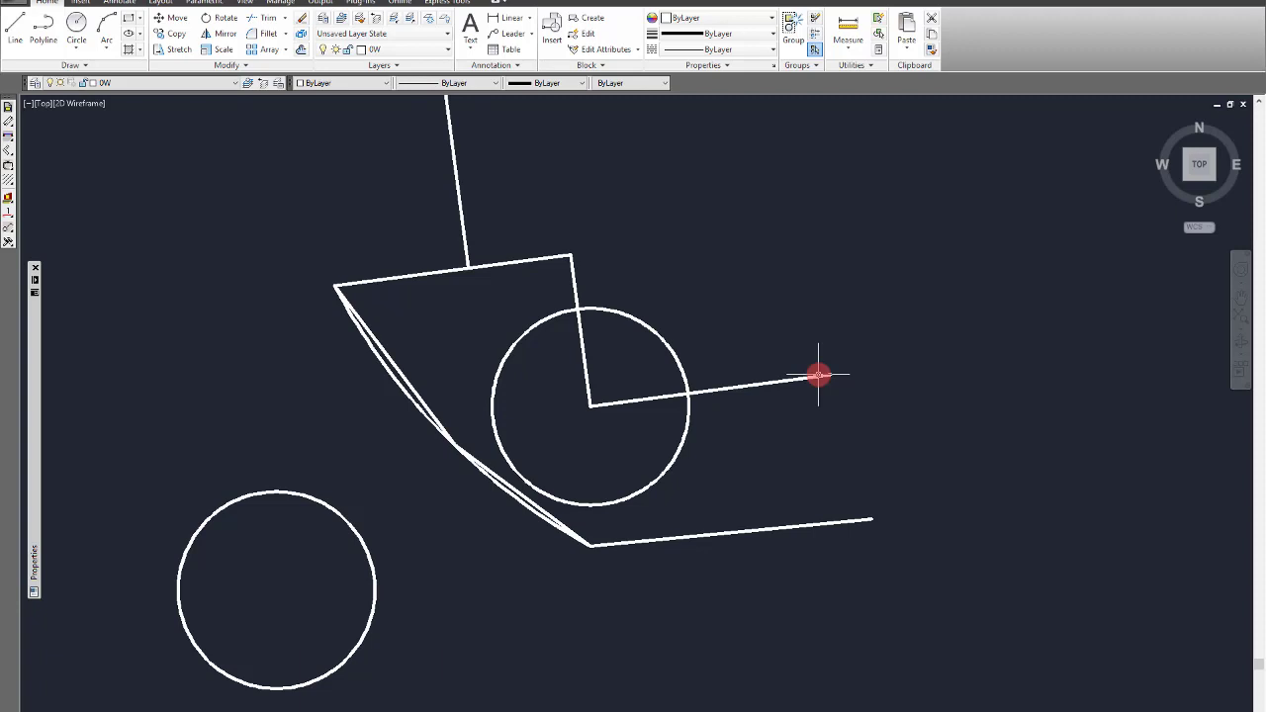
{"action": "type", "text": "li"}
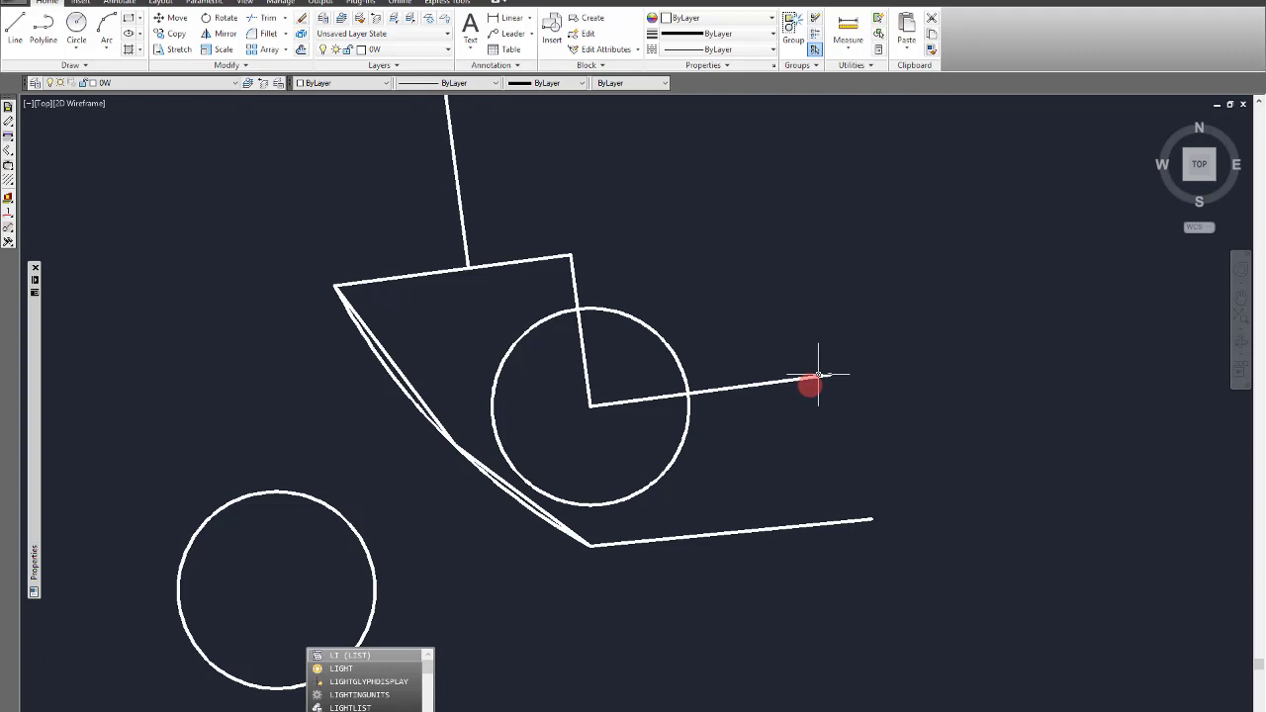
{"action": "key", "text": "Return"}
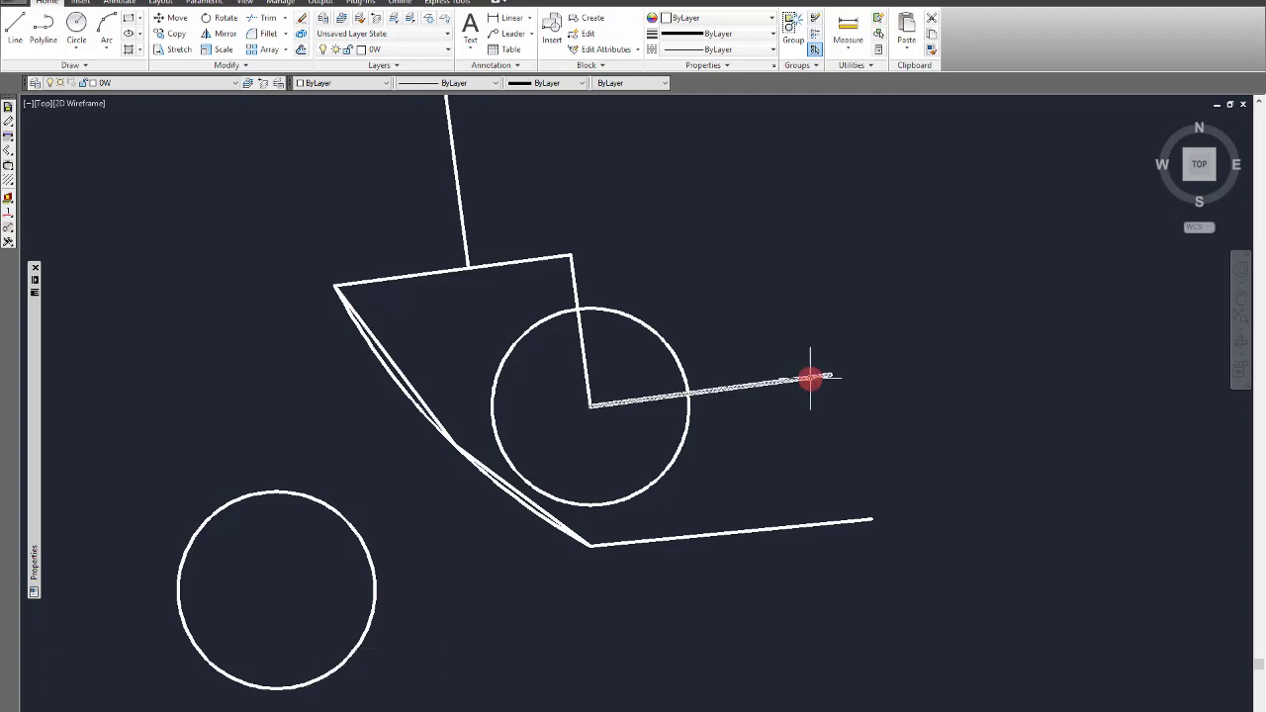
{"action": "type", "text": "line"}
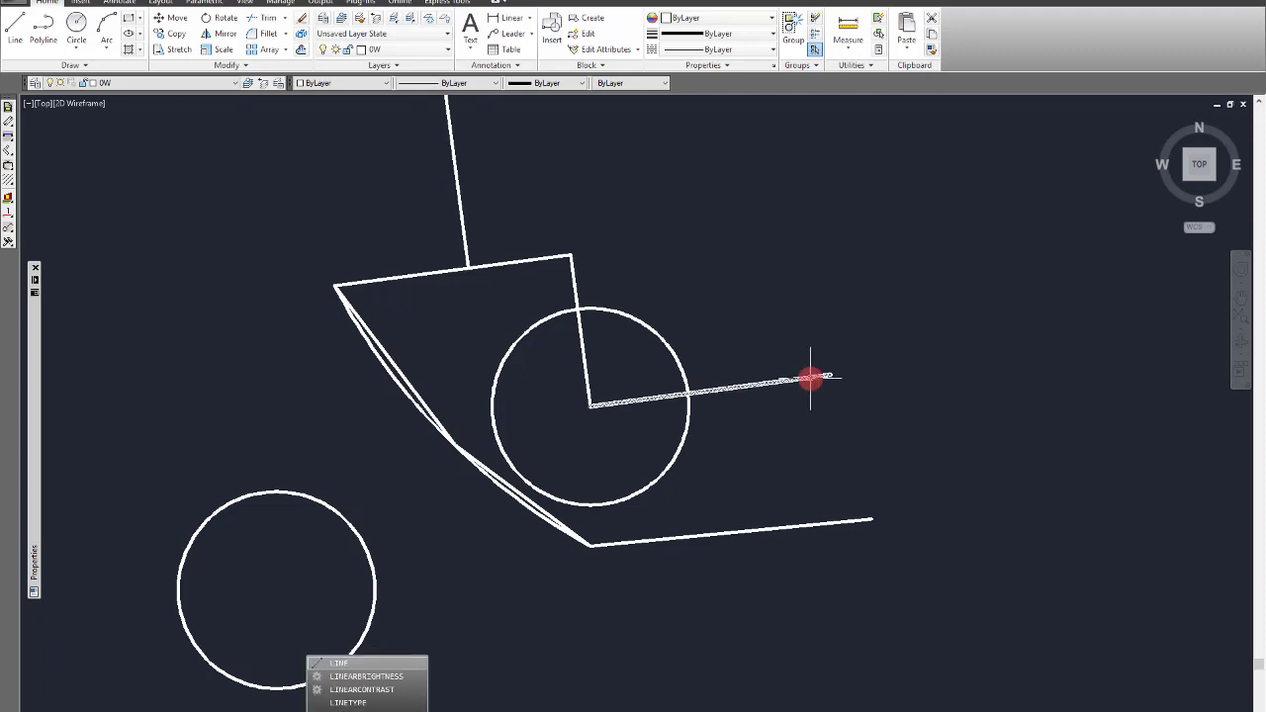
{"action": "key", "text": "Return"}
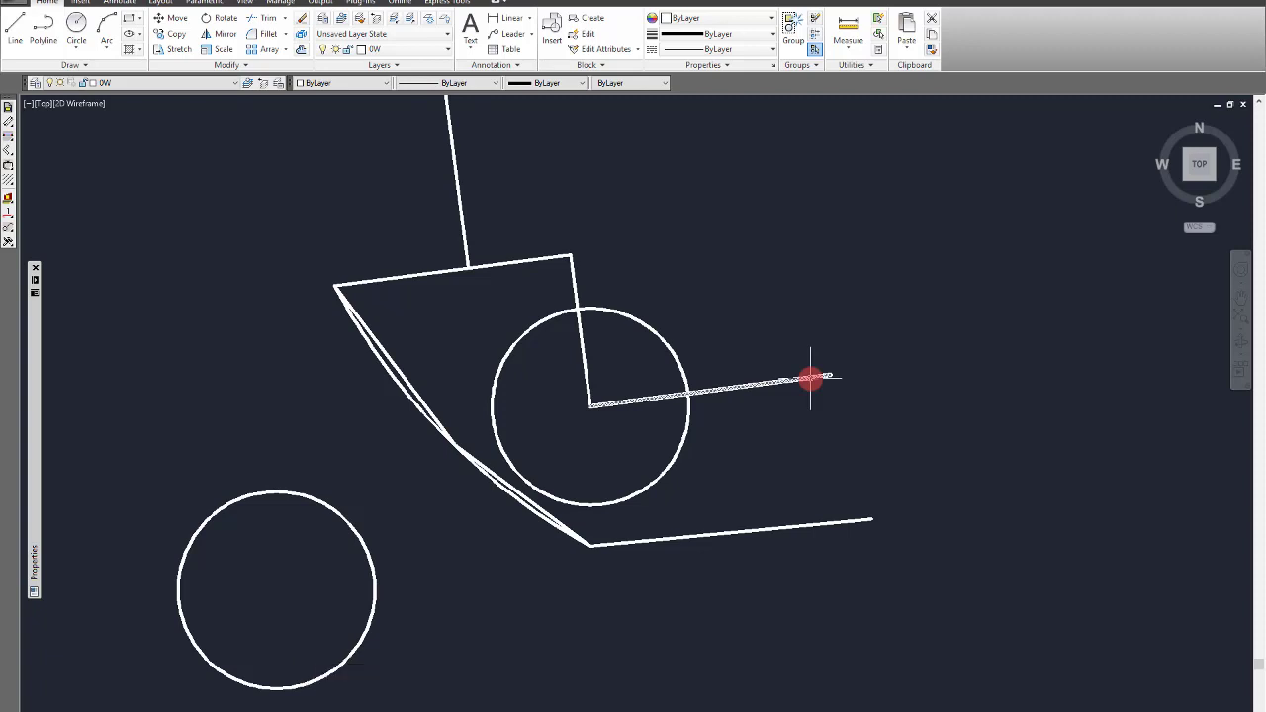
Step: Draw a sharp V of two connected line segments in the empty space below the lower open-ended line
{"action": "type", "text": "line"}
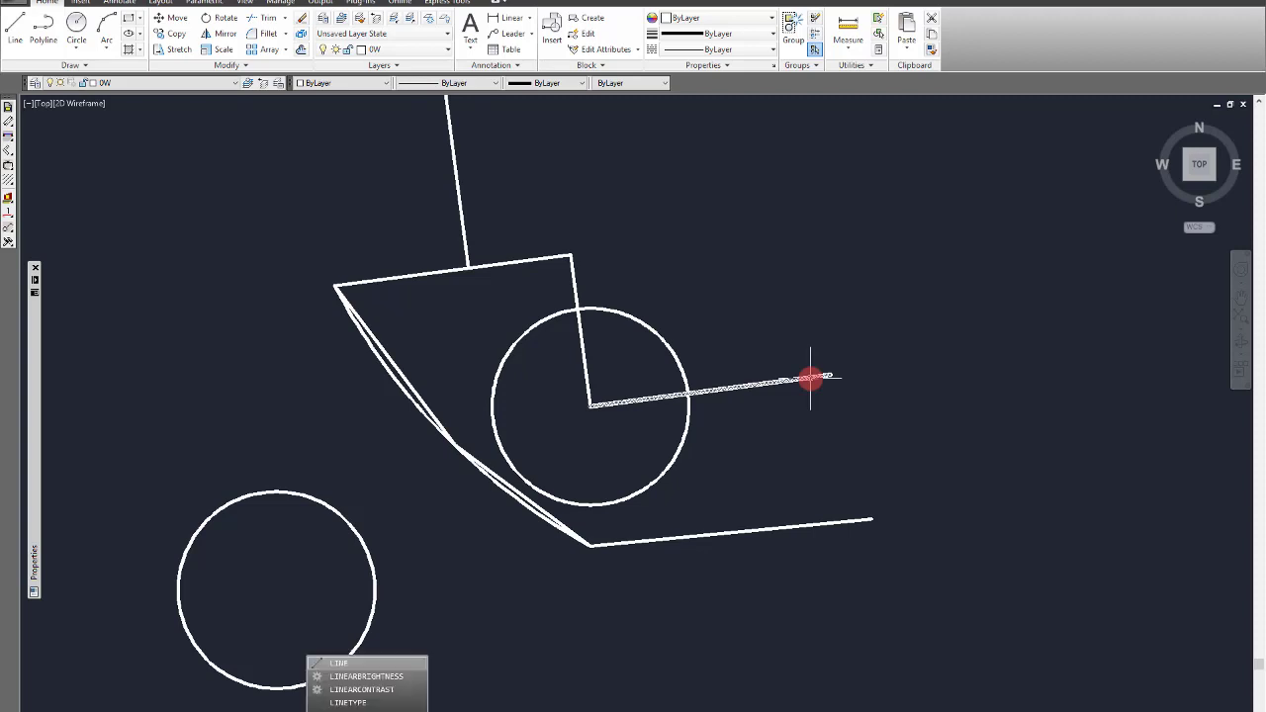
{"action": "key", "text": "Return"}
{"action": "left_click", "coordinate": [501, 633]}
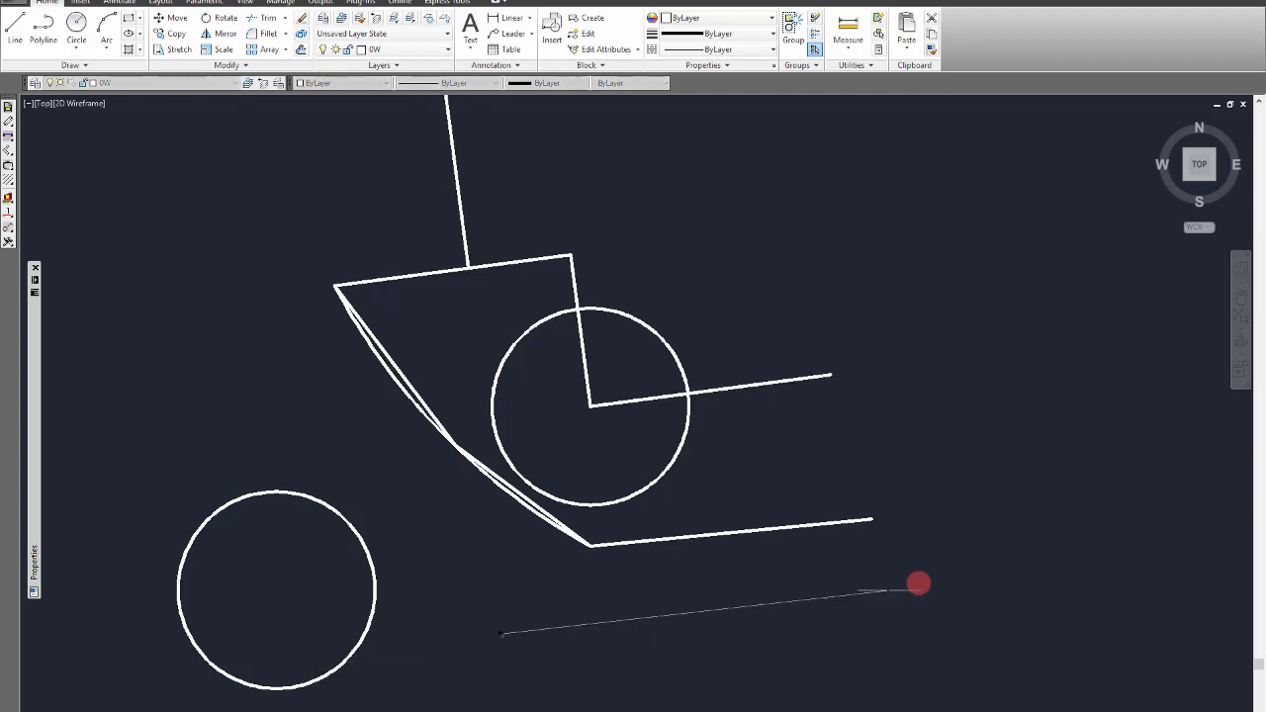
{"action": "left_click", "coordinate": [920, 575]}
{"action": "key", "text": "Return"}
{"action": "left_click", "coordinate": [717, 640]}
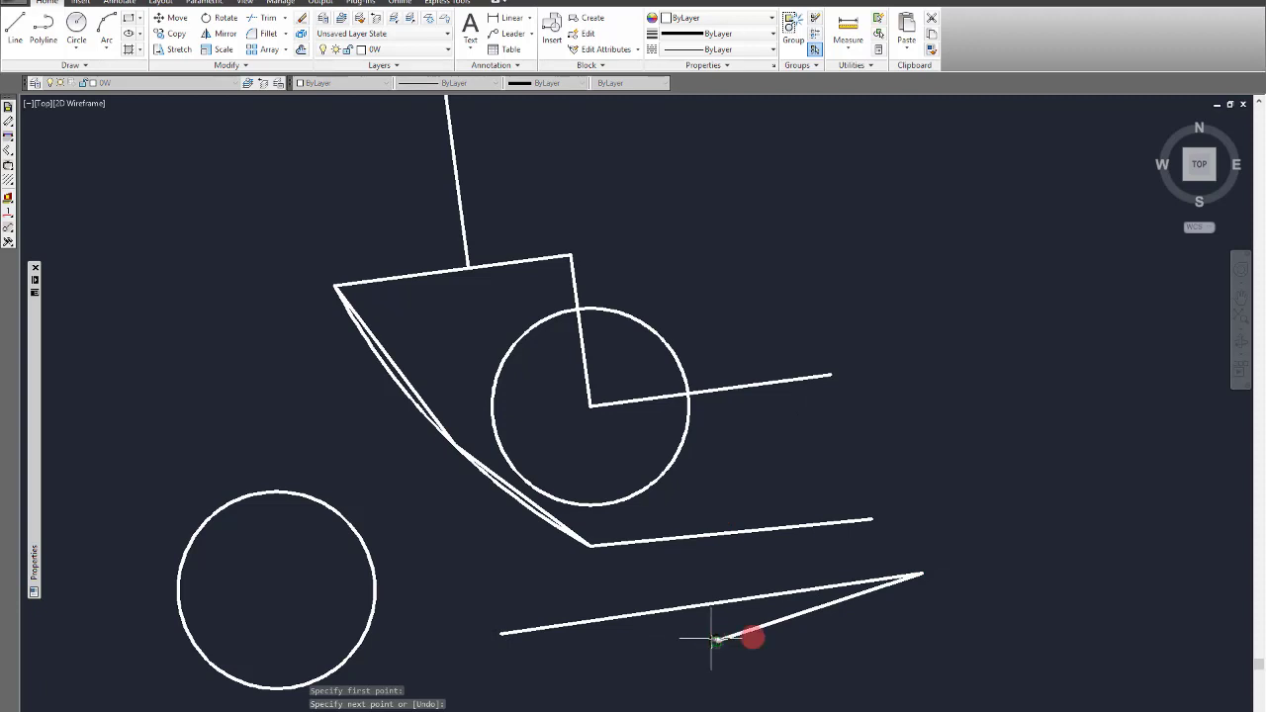
{"action": "key", "text": "Escape"}
Step: Delete both segments of the V-shaped line below the lower open-ended line
{"action": "left_click", "coordinate": [848, 663]}
{"action": "left_click", "coordinate": [794, 599]}
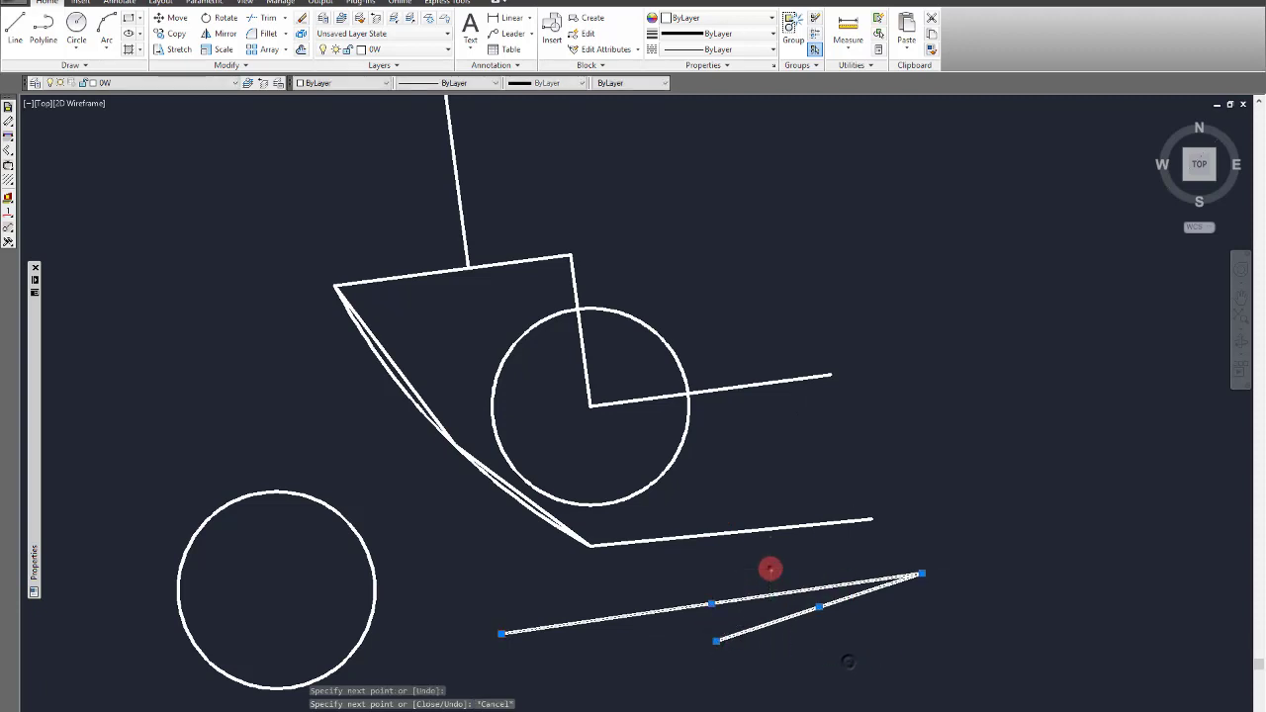
{"action": "key", "text": "Delete"}
Step: Draw a three-segment polyline below the lower open-ended line: horizontal, short diagonal back upward, and a shorter horizontal return
{"action": "type", "text": "p"}
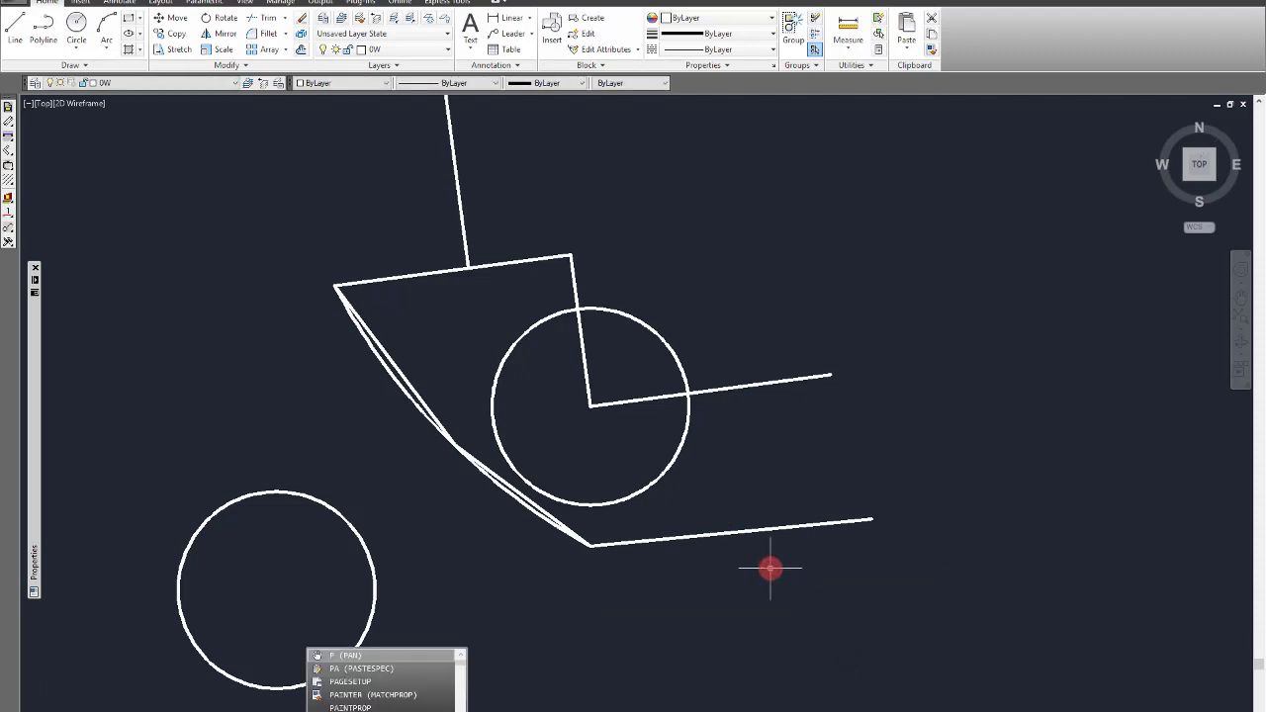
{"action": "type", "text": "l"}
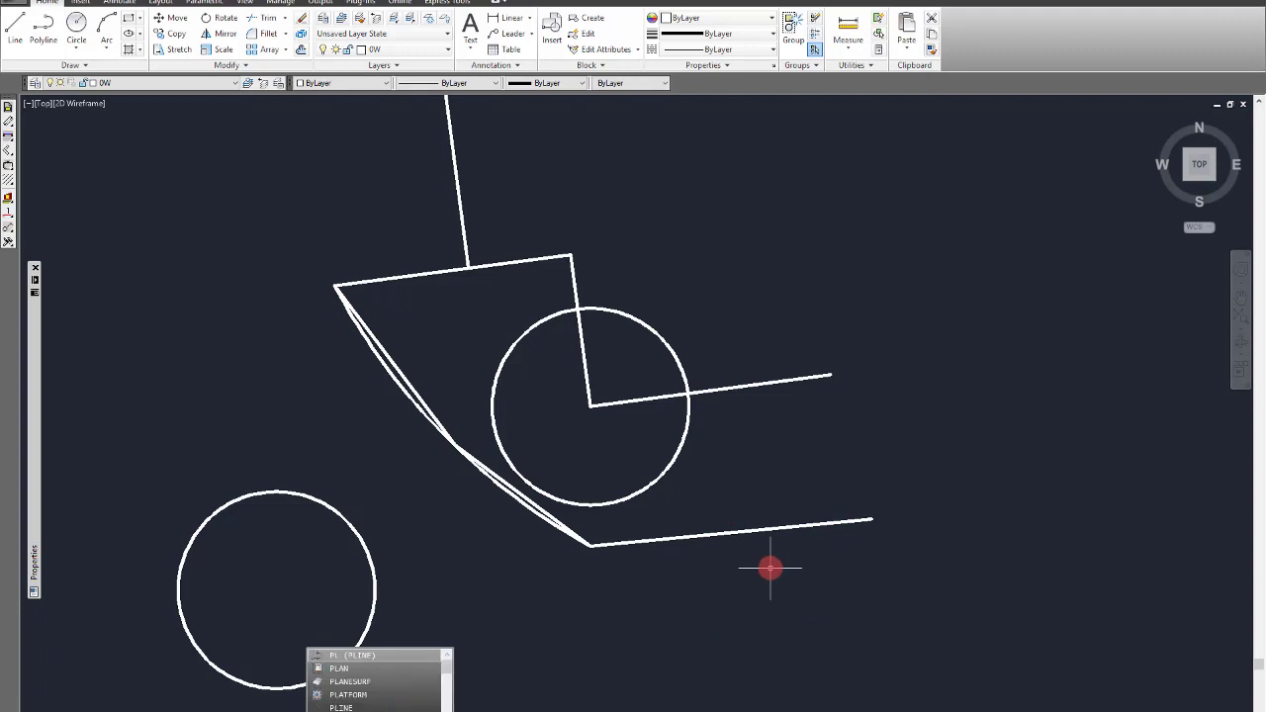
{"action": "key", "text": "Return"}
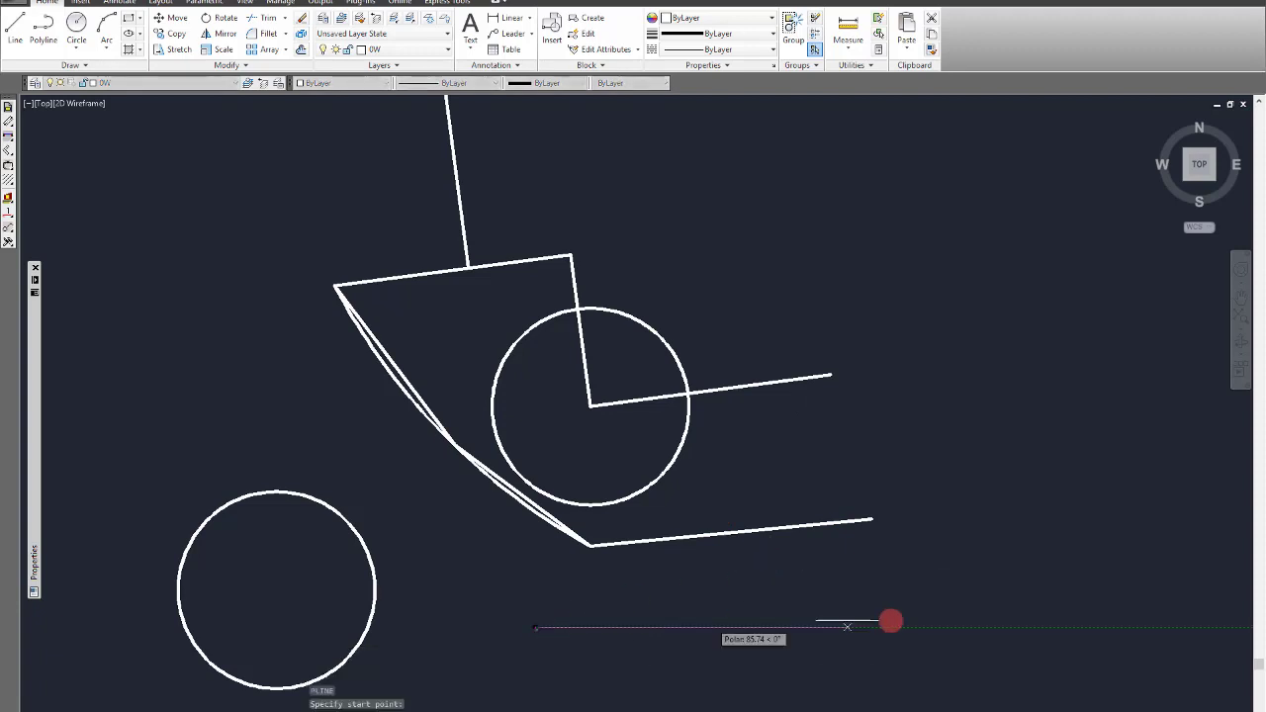
{"action": "left_click", "coordinate": [838, 626]}
{"action": "left_click", "coordinate": [806, 595]}
{"action": "left_click", "coordinate": [641, 595]}
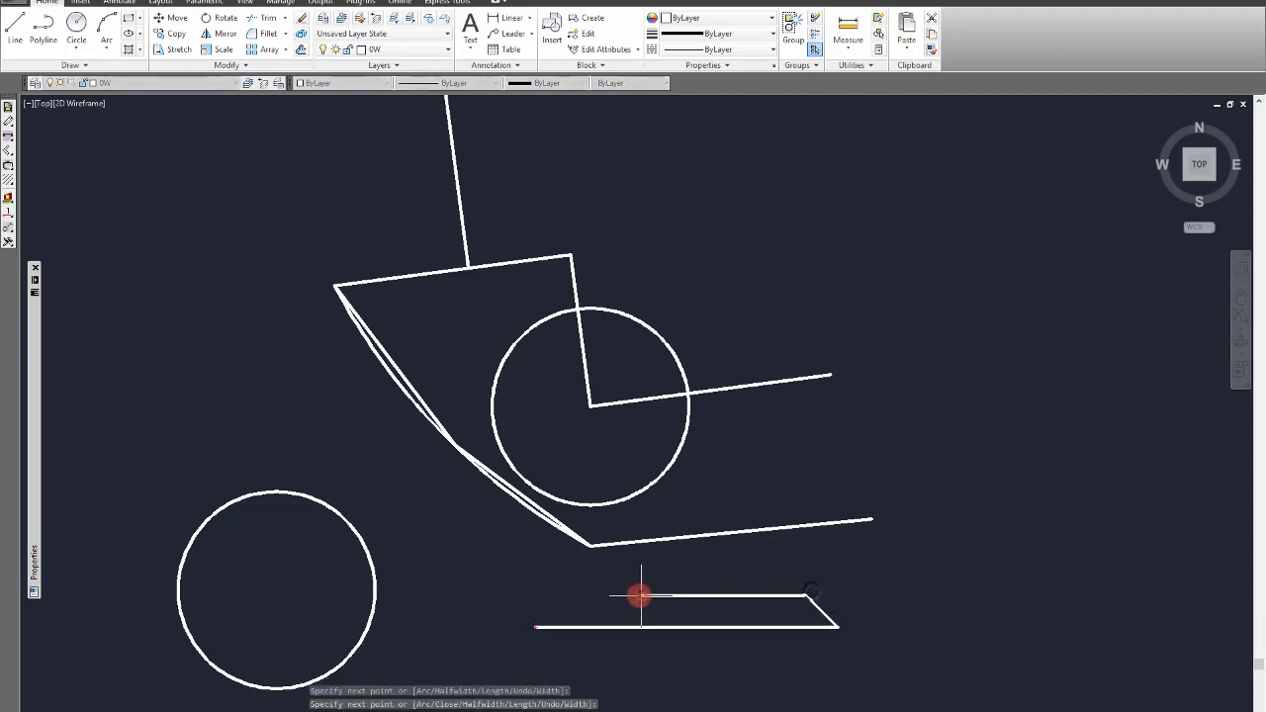
{"action": "key", "text": "Escape"}
Step: Delete the three-segment polyline below the lower open-ended line
{"action": "left_click", "coordinate": [904, 638]}
{"action": "left_click", "coordinate": [695, 578]}
{"action": "key", "text": "Delete"}
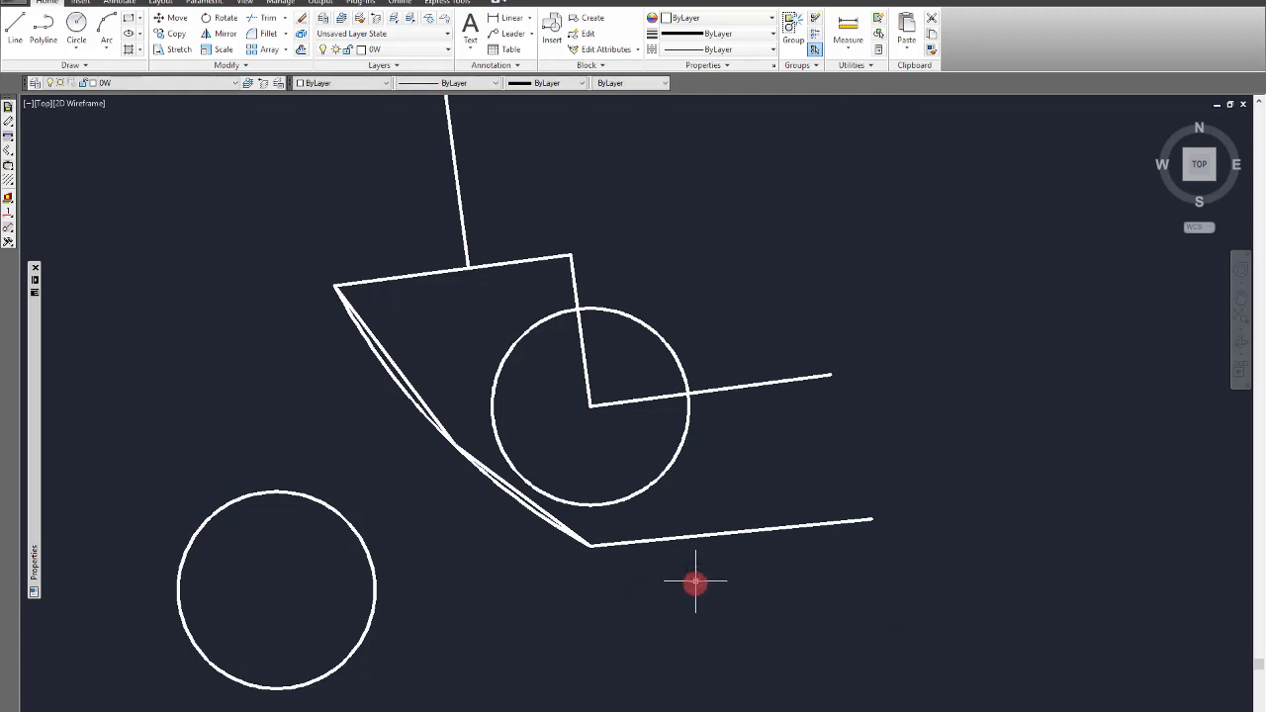
Step: Draw a shallow three-point arc below the lower open-ended line, and delete it
{"action": "type", "text": "a"}
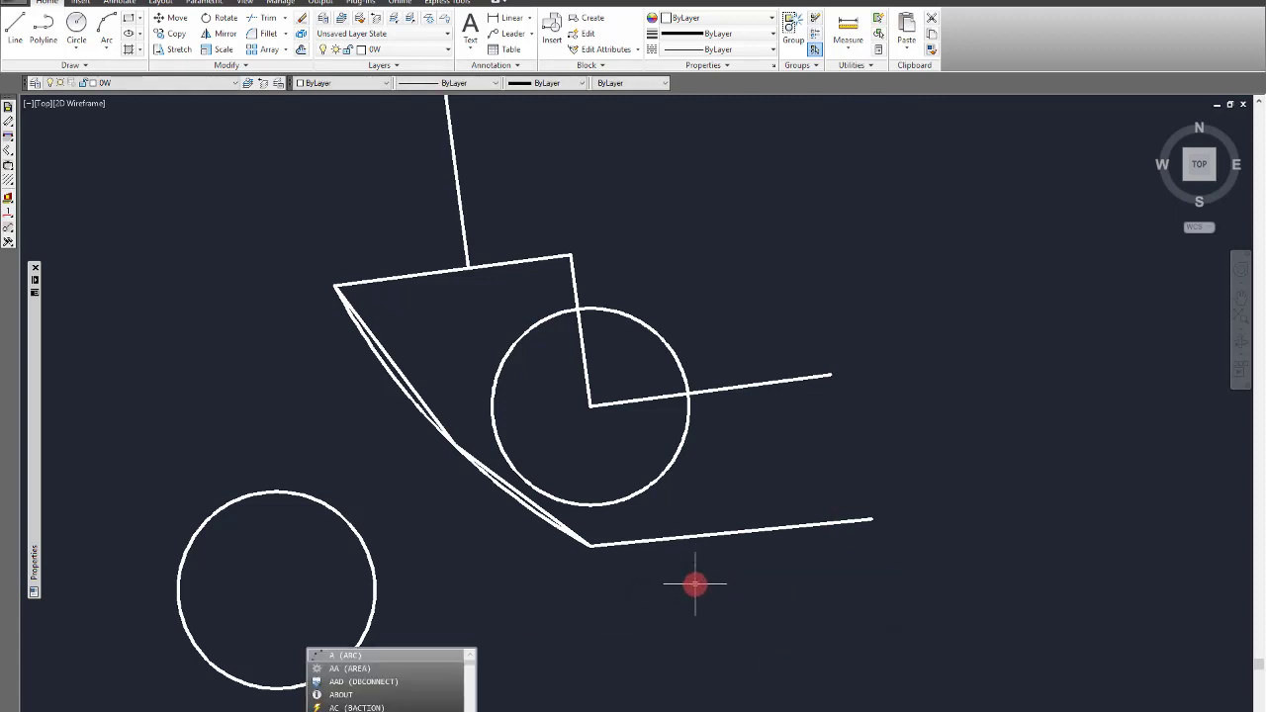
{"action": "key", "text": "Return"}
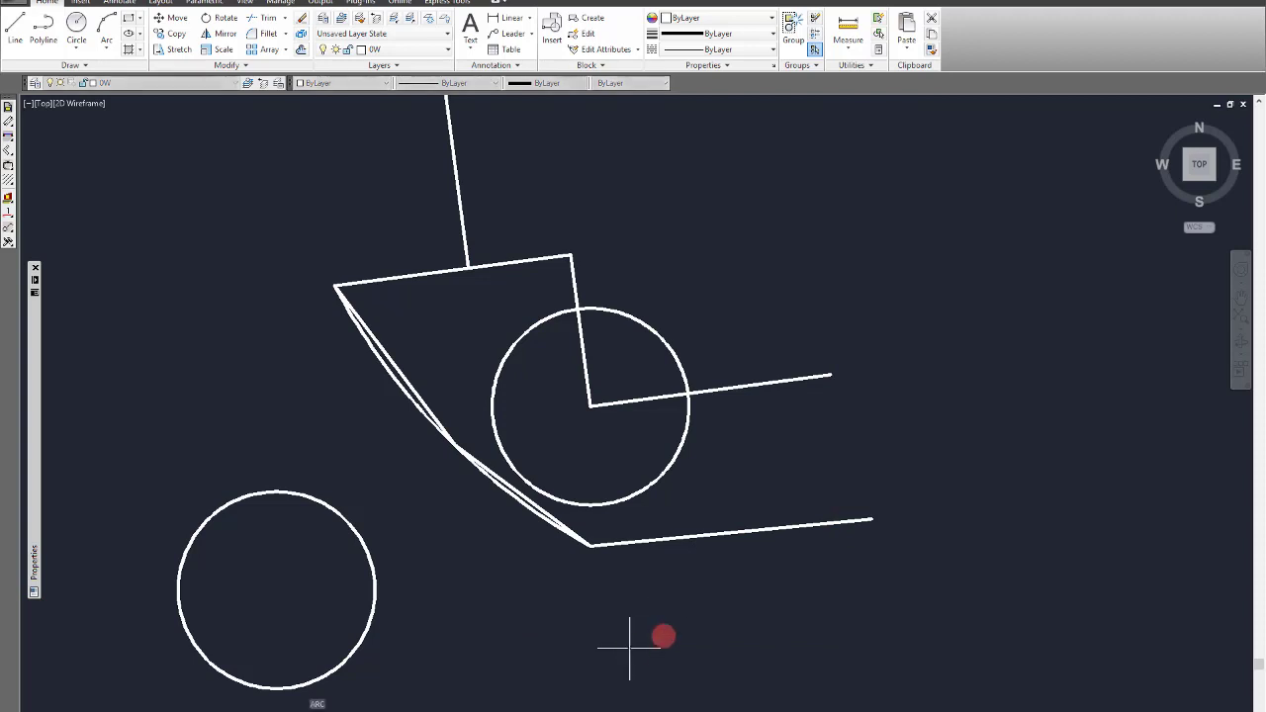
{"action": "left_click", "coordinate": [629, 648]}
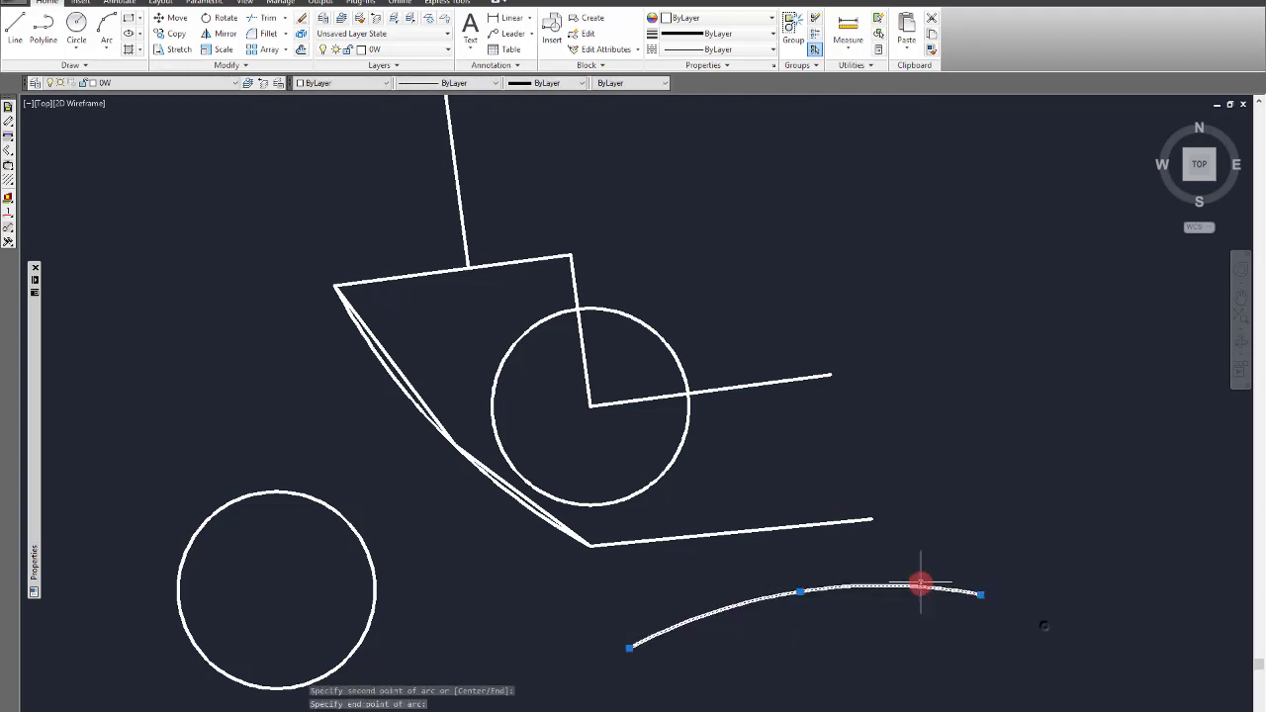
{"action": "key", "text": "Escape"}
Step: Draw a small circle by centre and radius just below the lower open-ended line, and delete it
{"action": "type", "text": "c"}
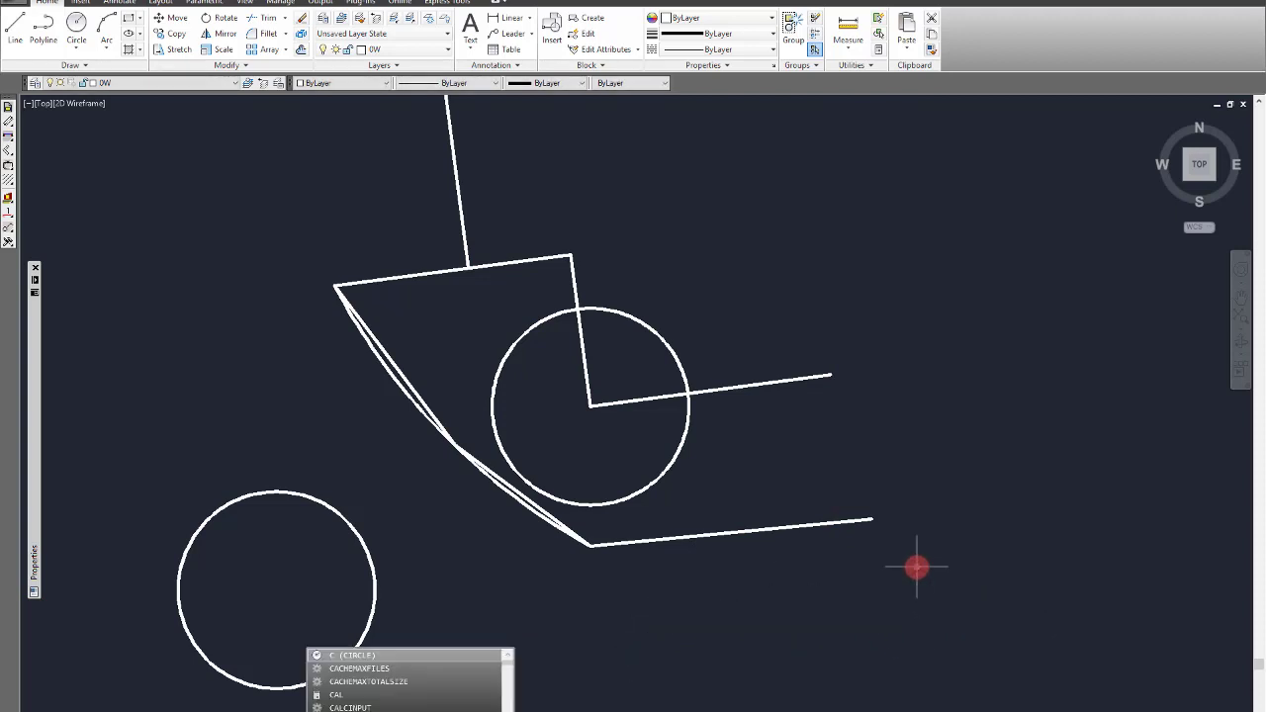
{"action": "key", "text": "Return"}
{"action": "left_click", "coordinate": [794, 600]}
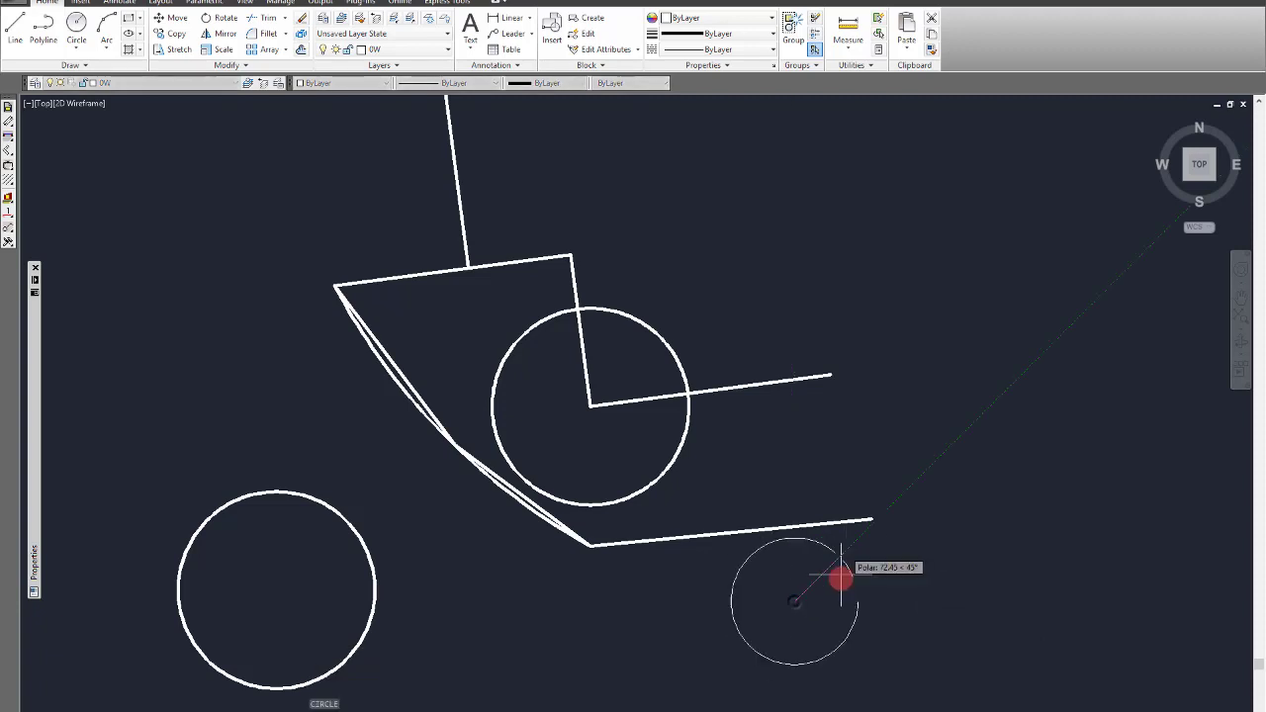
{"action": "left_click", "coordinate": [841, 581]}
{"action": "left_click", "coordinate": [871, 631]}
{"action": "left_click", "coordinate": [823, 557]}
{"action": "key", "text": "Delete"}
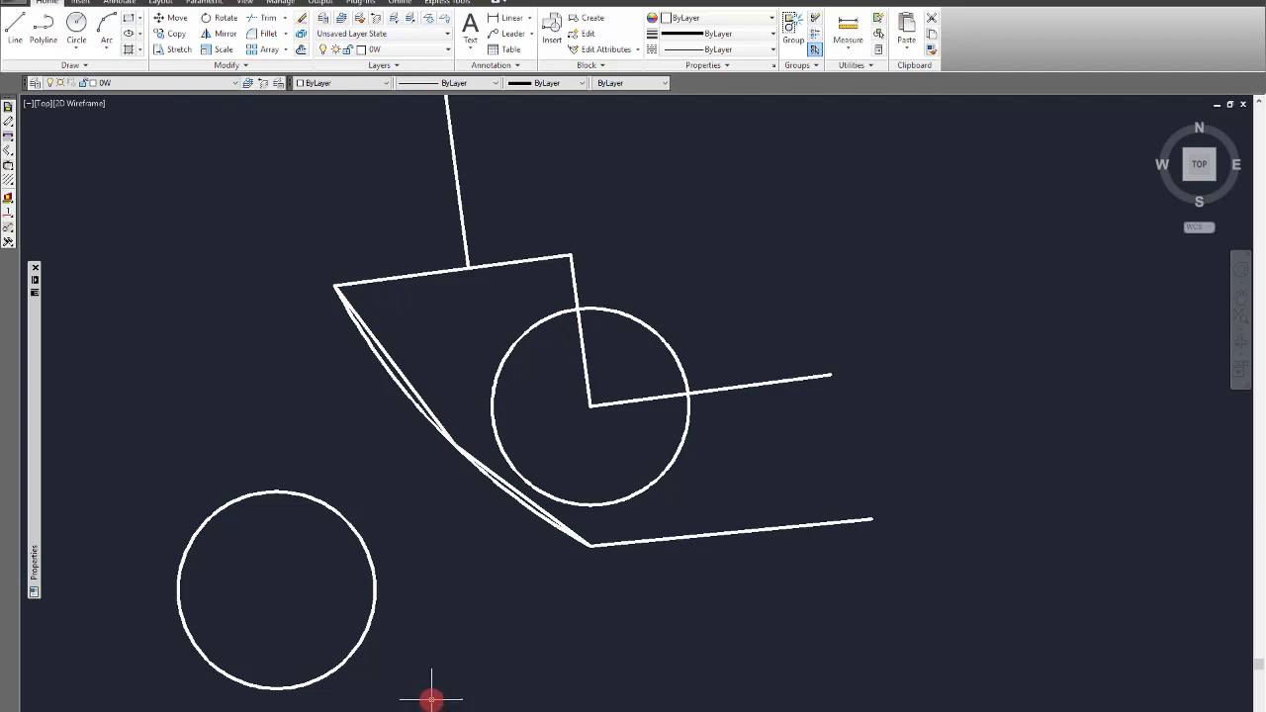
Step: Draw a single slanted line between the lower-left circle and the empty space below the zigzag, and delete it
{"action": "left_click", "coordinate": [476, 681]}
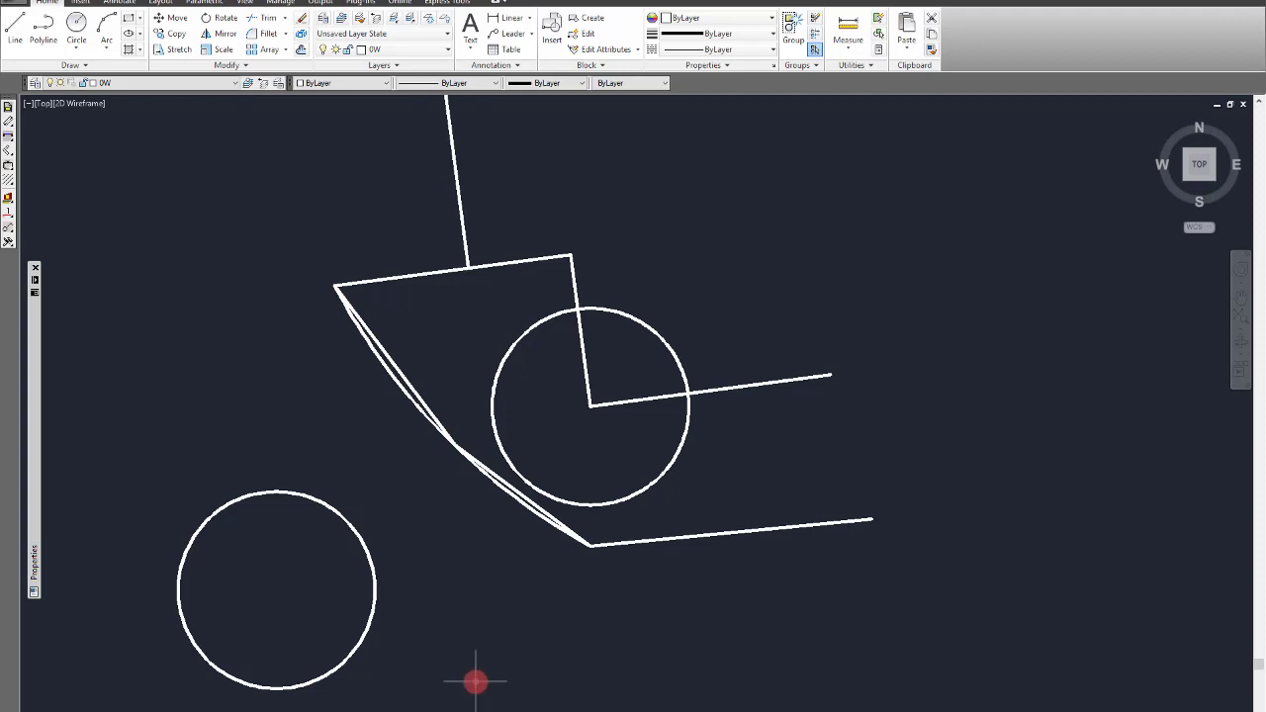
{"action": "type", "text": "l"}
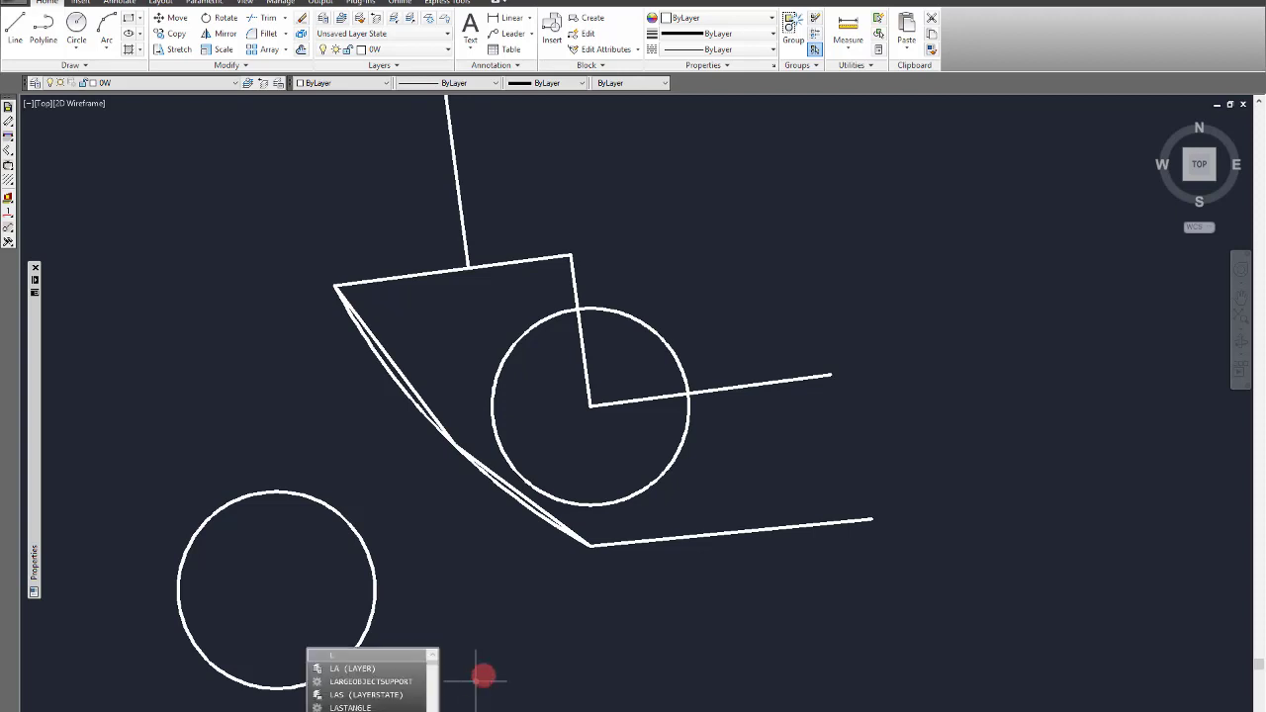
{"action": "key", "text": "Return"}
{"action": "left_click", "coordinate": [450, 669]}
{"action": "left_click", "coordinate": [702, 615]}
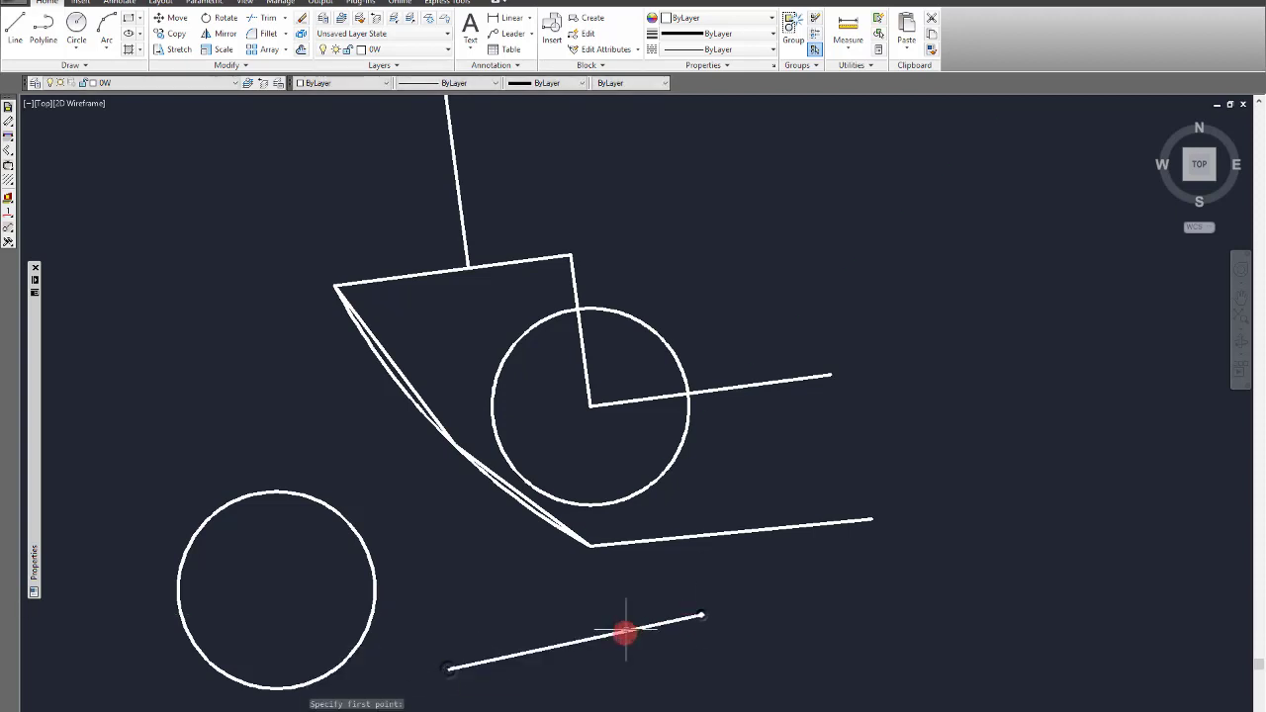
{"action": "key", "text": "Escape"}
{"action": "left_click", "coordinate": [644, 658]}
{"action": "left_click", "coordinate": [598, 592]}
{"action": "key", "text": "Delete"}
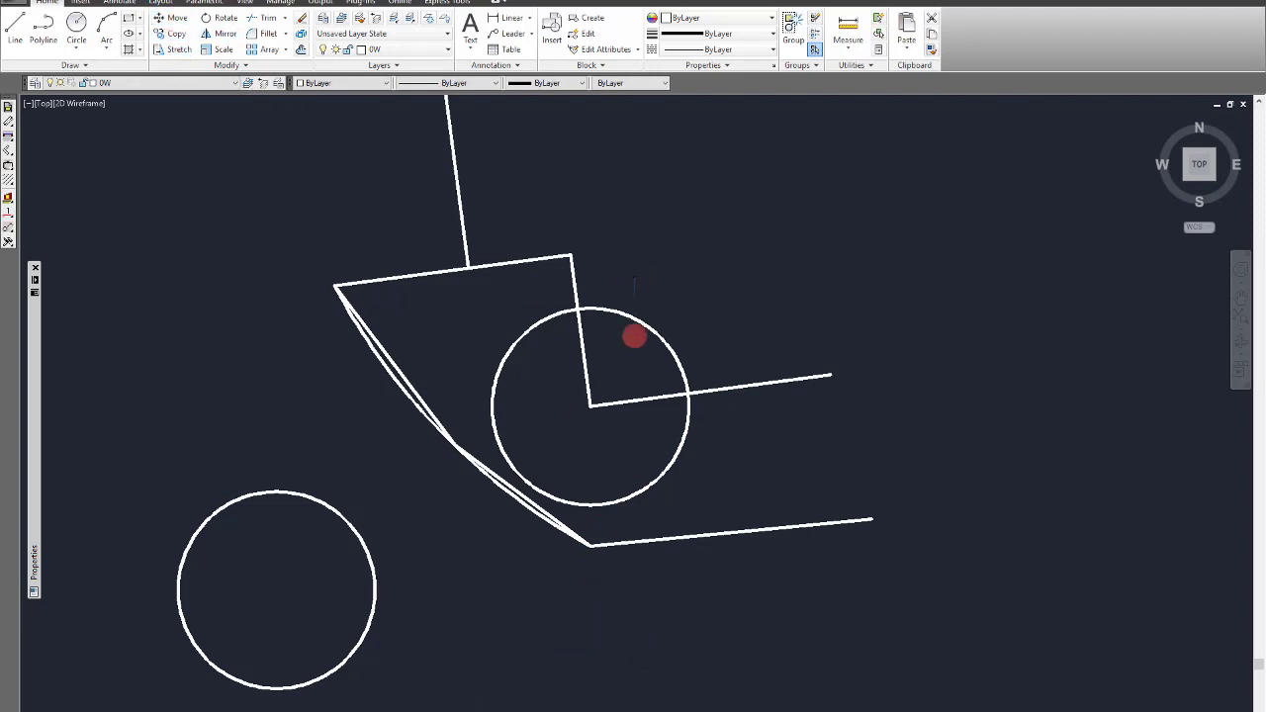
{"action": "left_click", "coordinate": [634, 337]}
{"action": "left_click", "coordinate": [221, 20]}
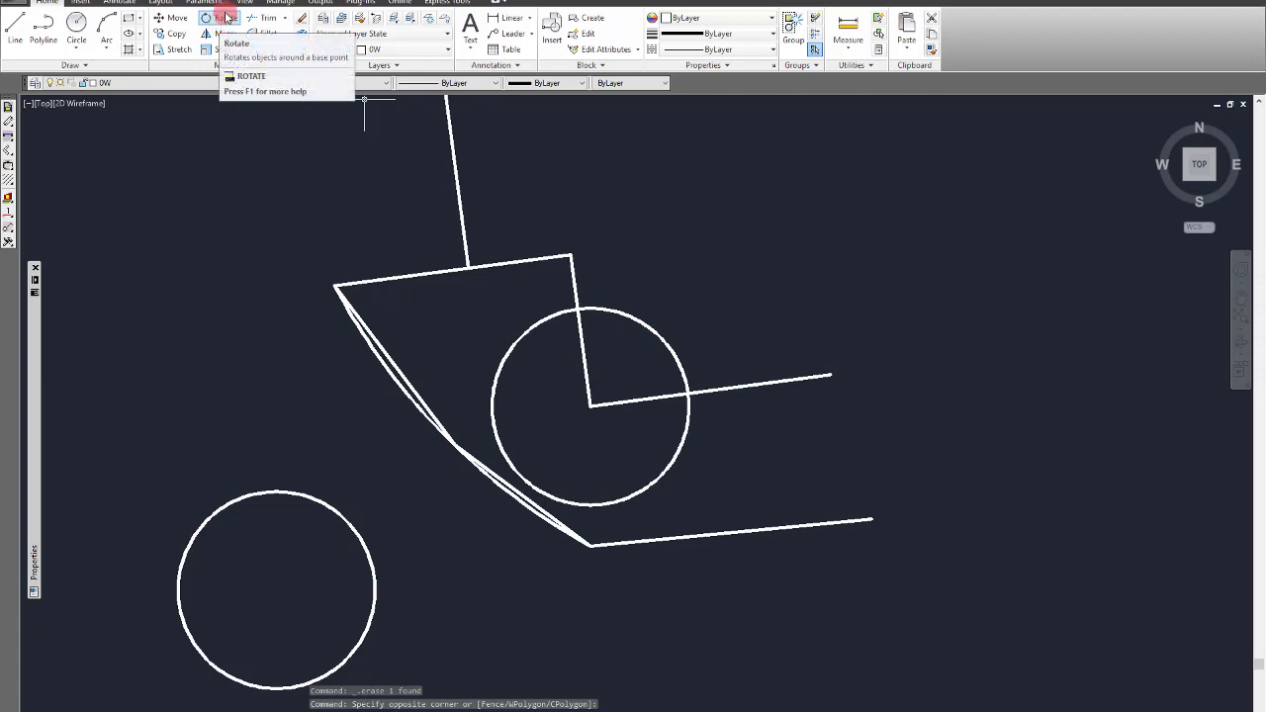
{"action": "left_click", "coordinate": [222, 21]}
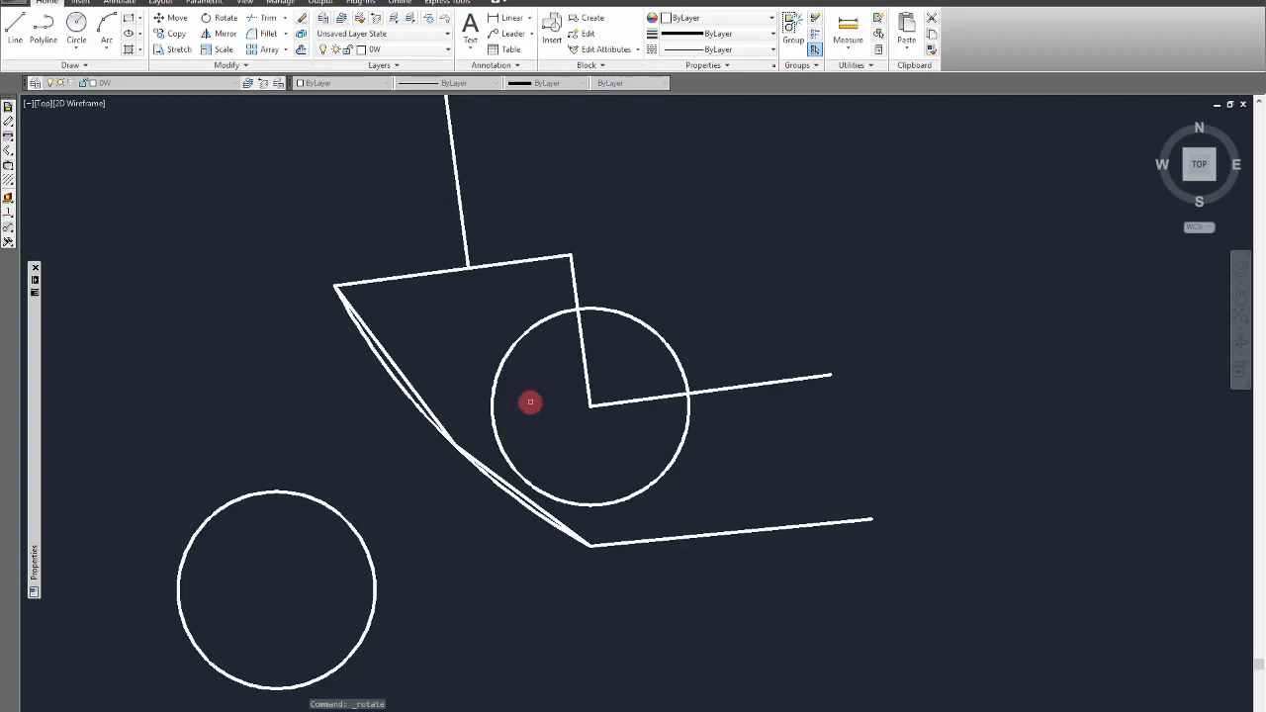
Step: Rotate the steep line above the zigzag counter-clockwise about its lower endpoint so that it leans toward the upper left
{"action": "type", "text": "r"}
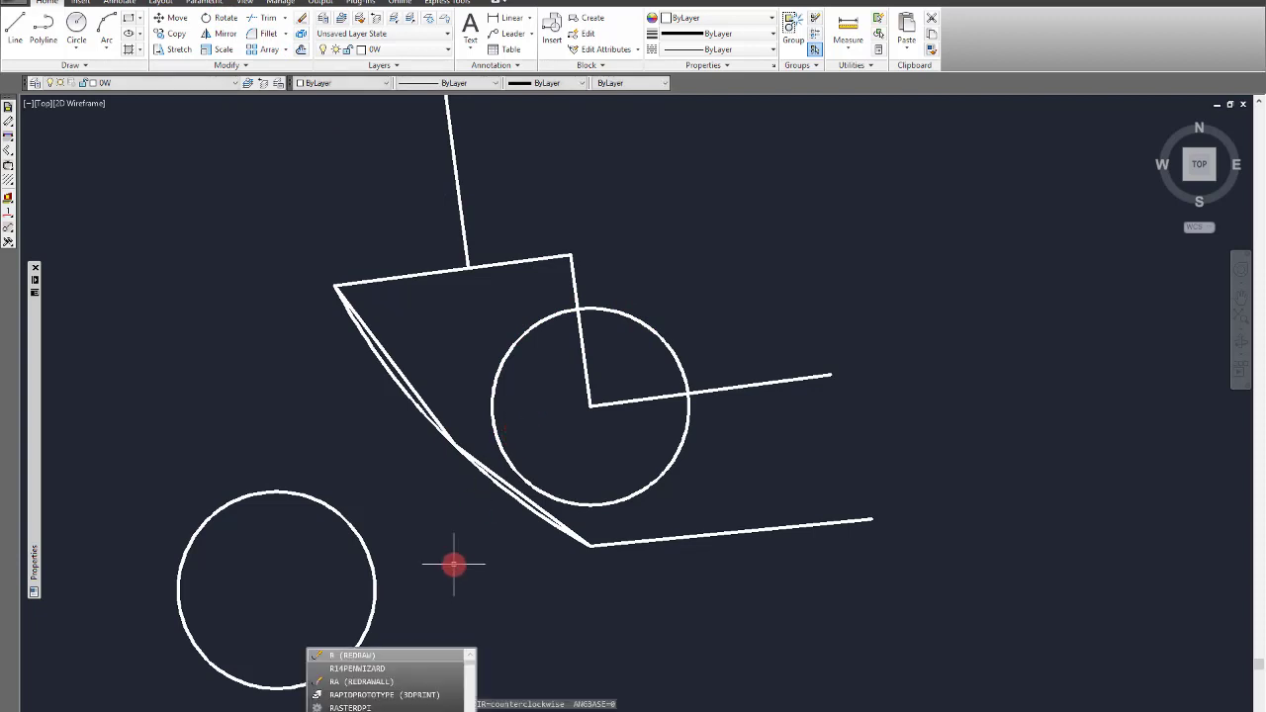
{"action": "type", "text": "o"}
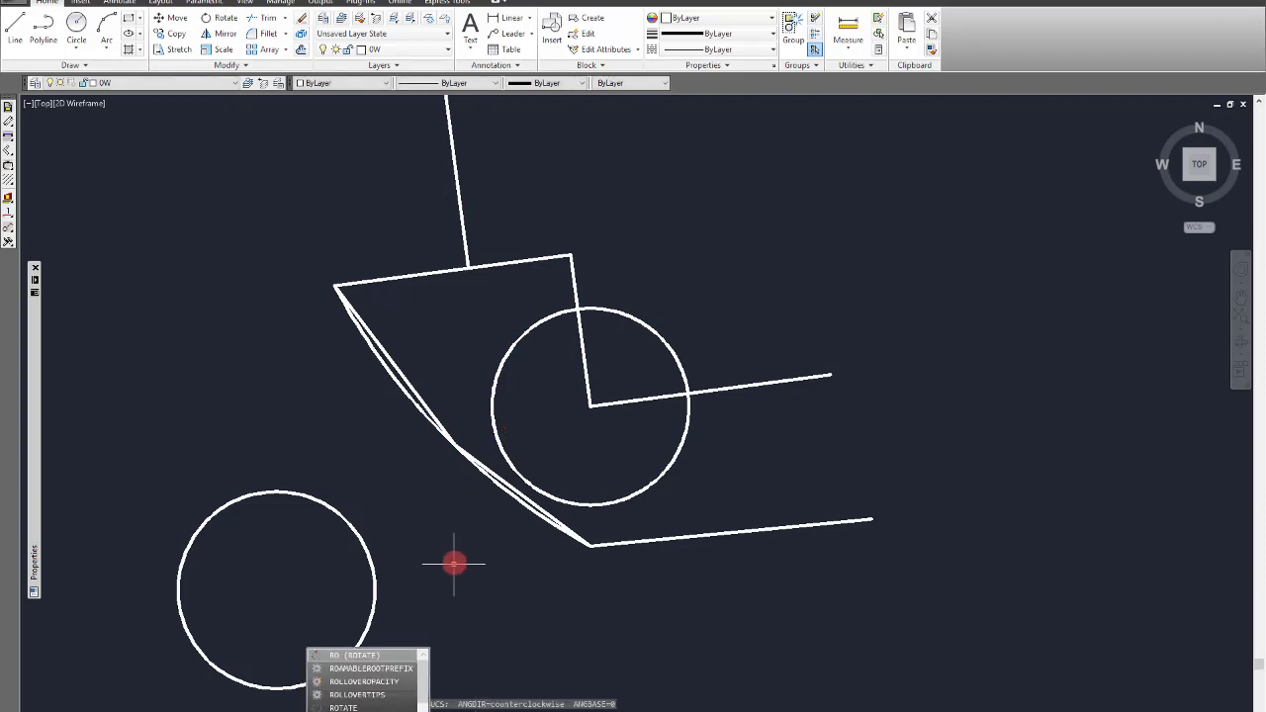
{"action": "key", "text": "Return"}
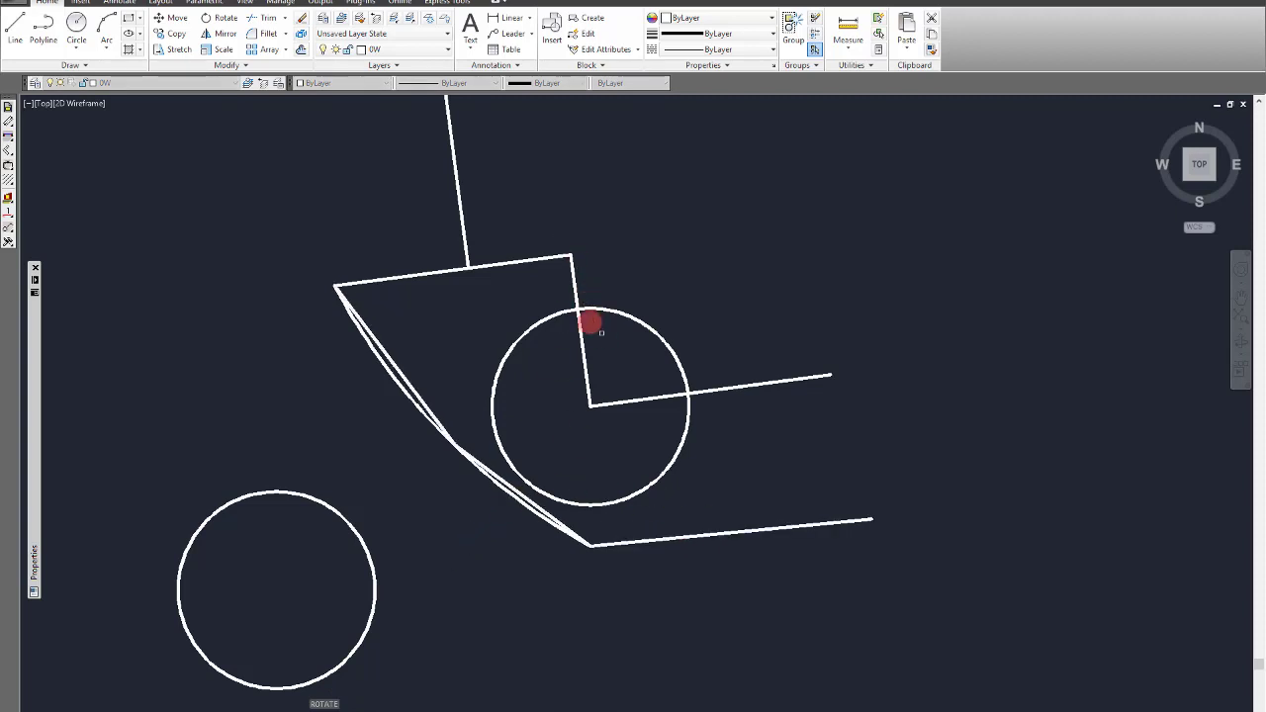
{"action": "left_click", "coordinate": [460, 194]}
{"action": "left_click", "coordinate": [459, 194]}
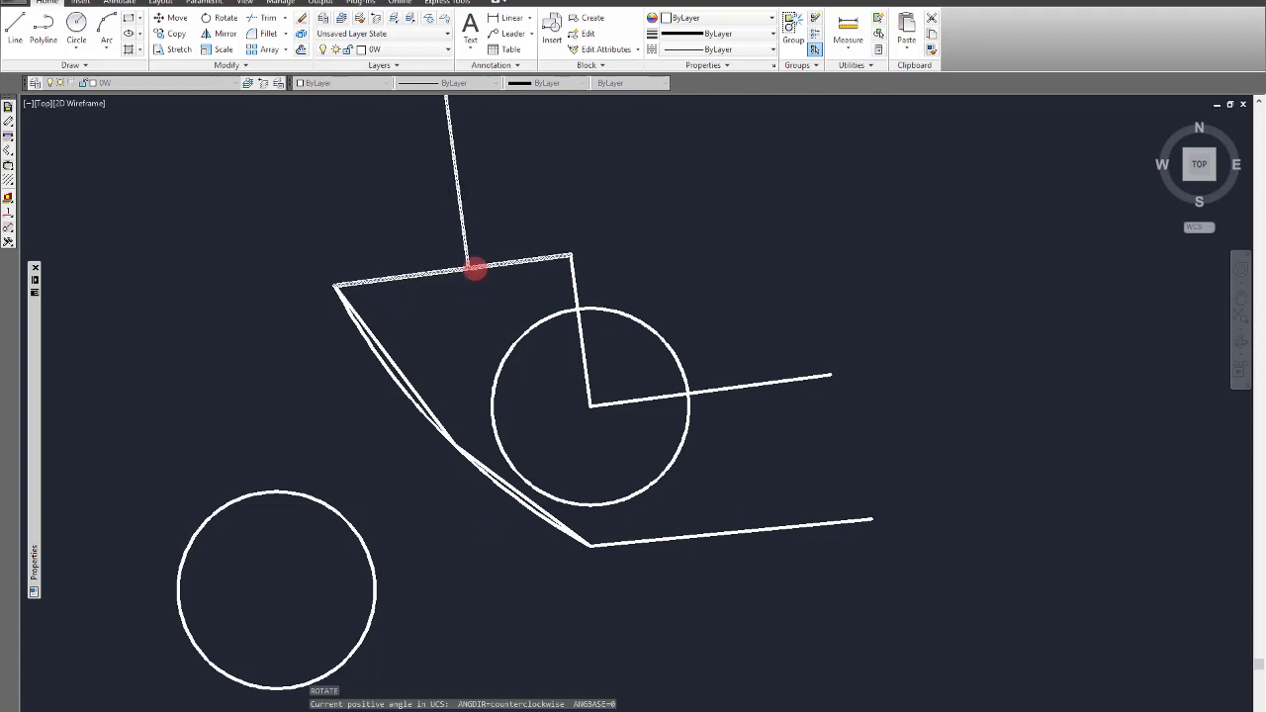
{"action": "left_click", "coordinate": [472, 269]}
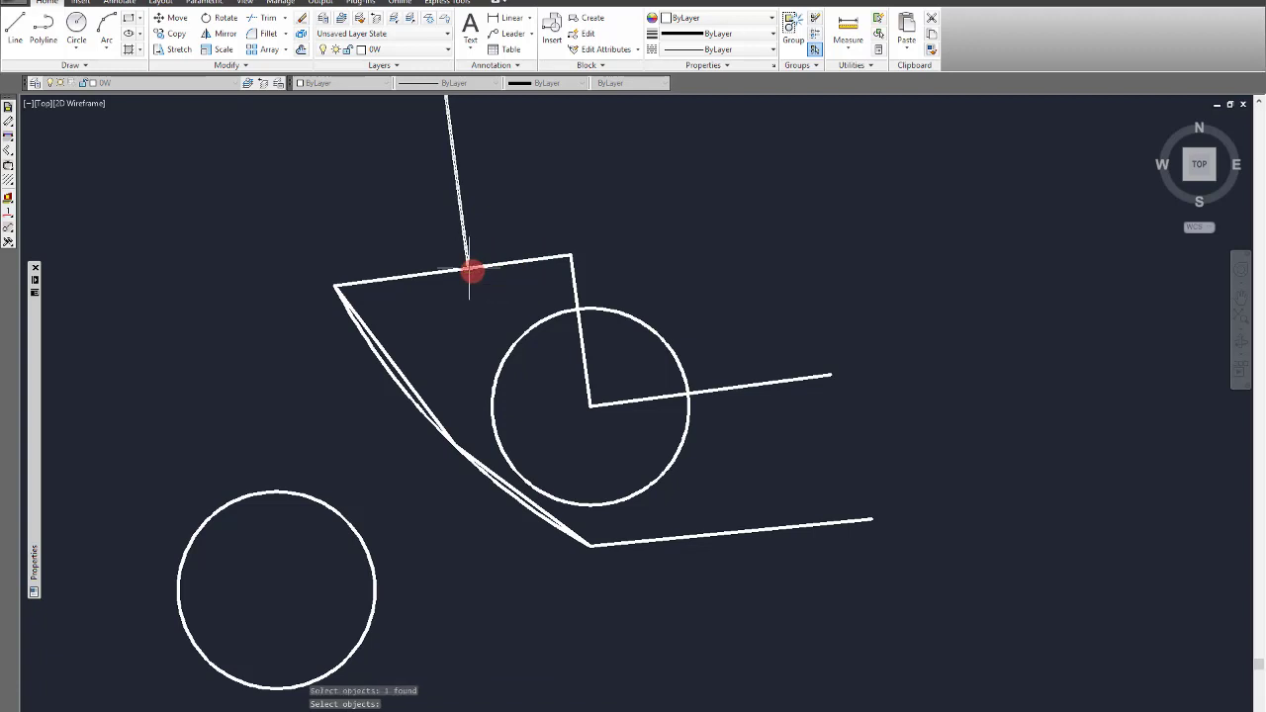
{"action": "key", "text": "Return"}
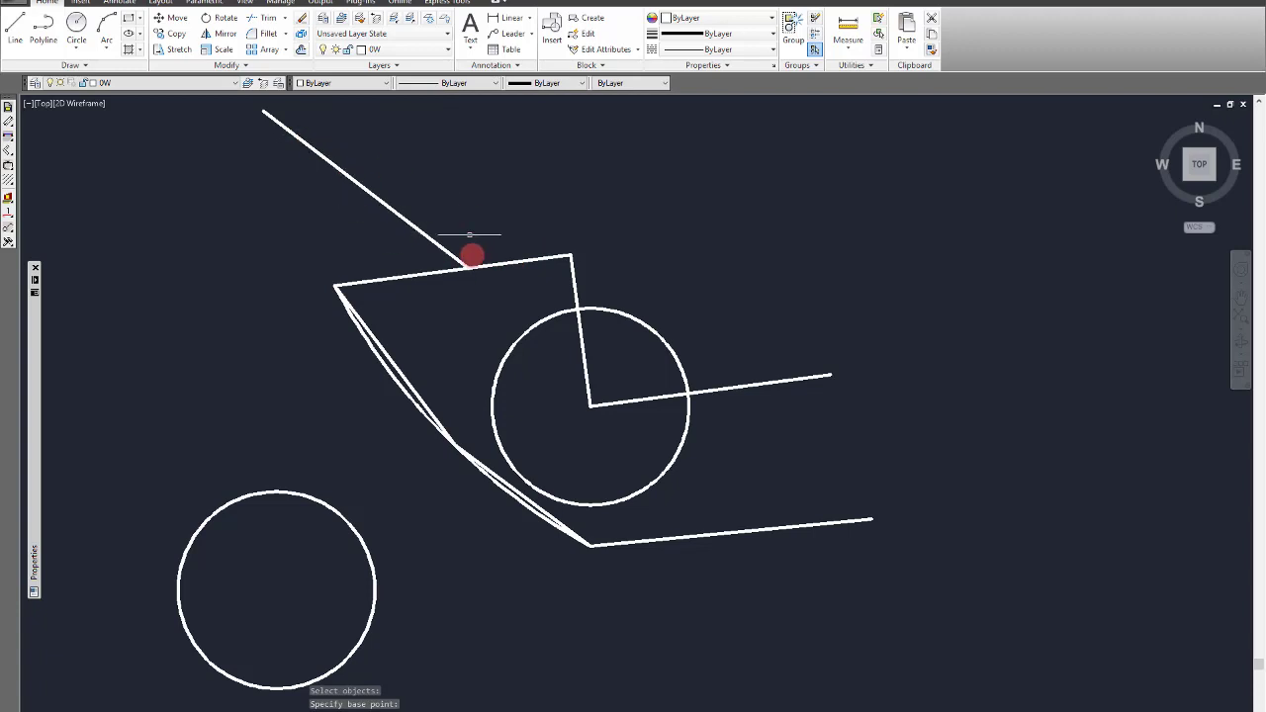
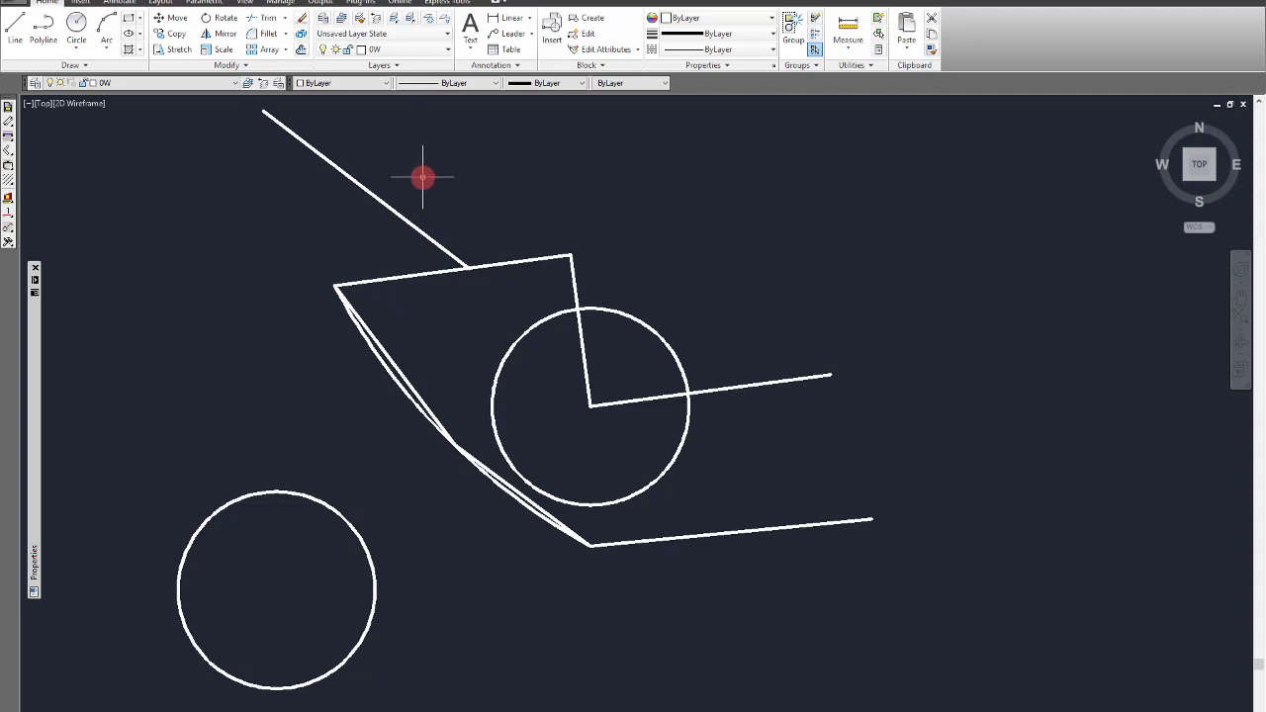
Step: Rotate the leaning line about its lower endpoint back to its original steep direction
{"action": "type", "text": "ro"}
{"action": "key", "text": "Return"}
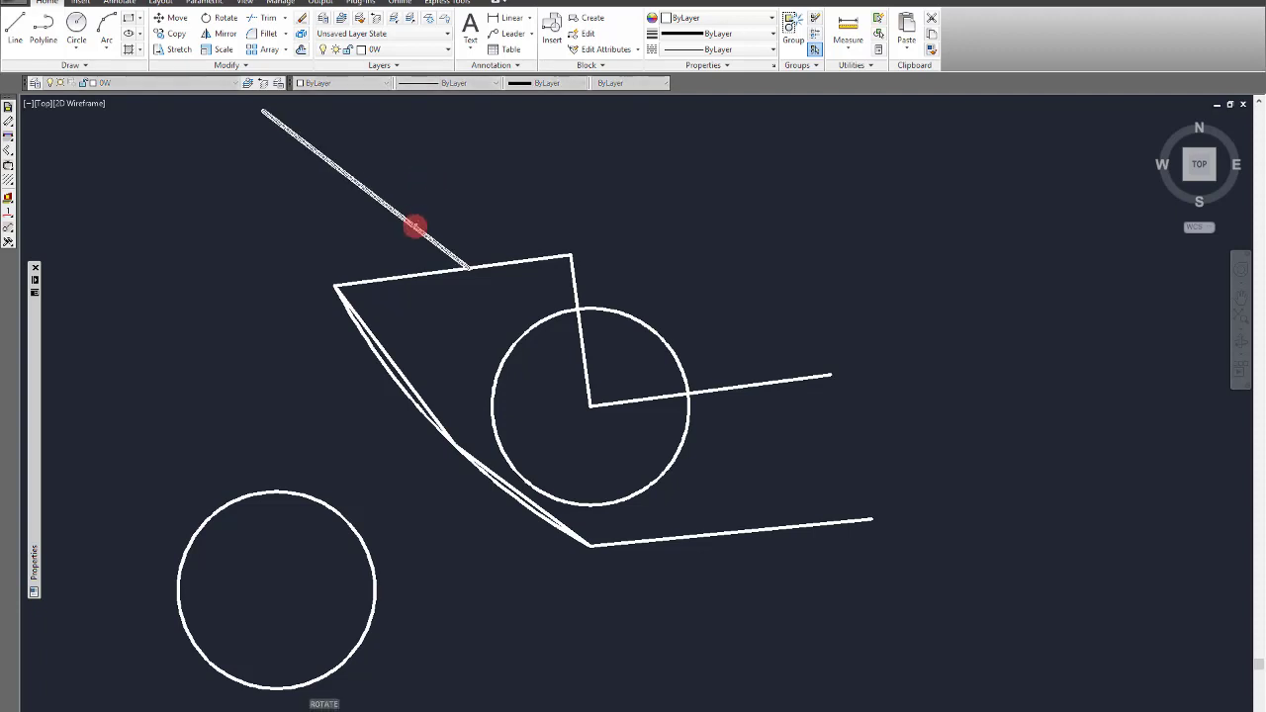
{"action": "left_click", "coordinate": [414, 226]}
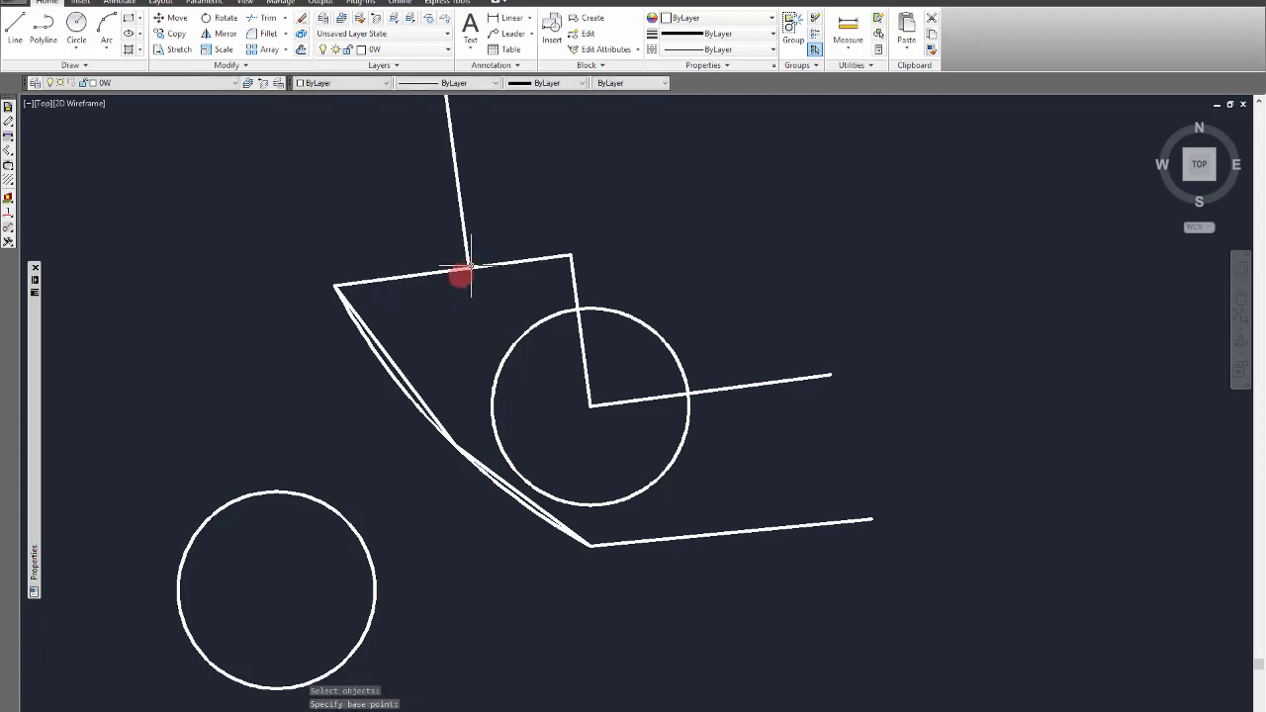
Step: Copy the steep line from its lower endpoint onto both ends of the short slanted line it stands on
{"action": "scroll", "coordinate": [506, 313], "scroll_direction": "down", "scroll_amount": 2}
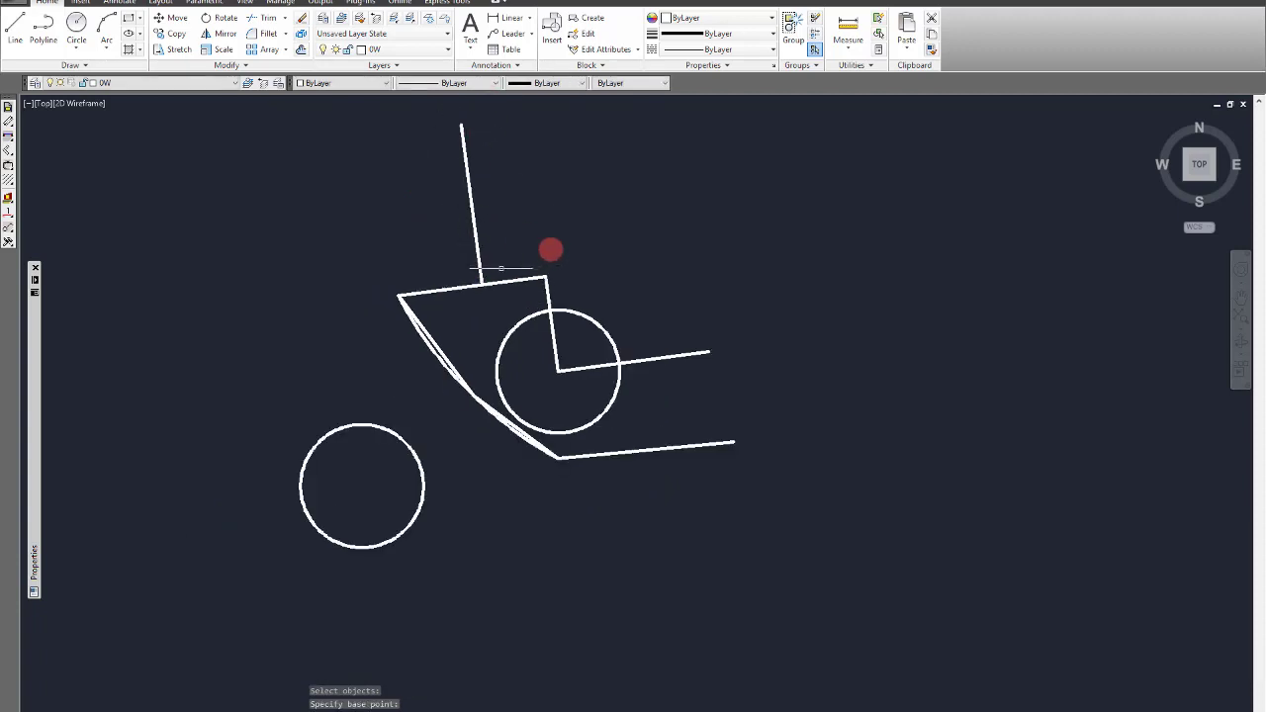
{"action": "scroll", "coordinate": [551, 249], "scroll_direction": "up", "scroll_amount": 2}
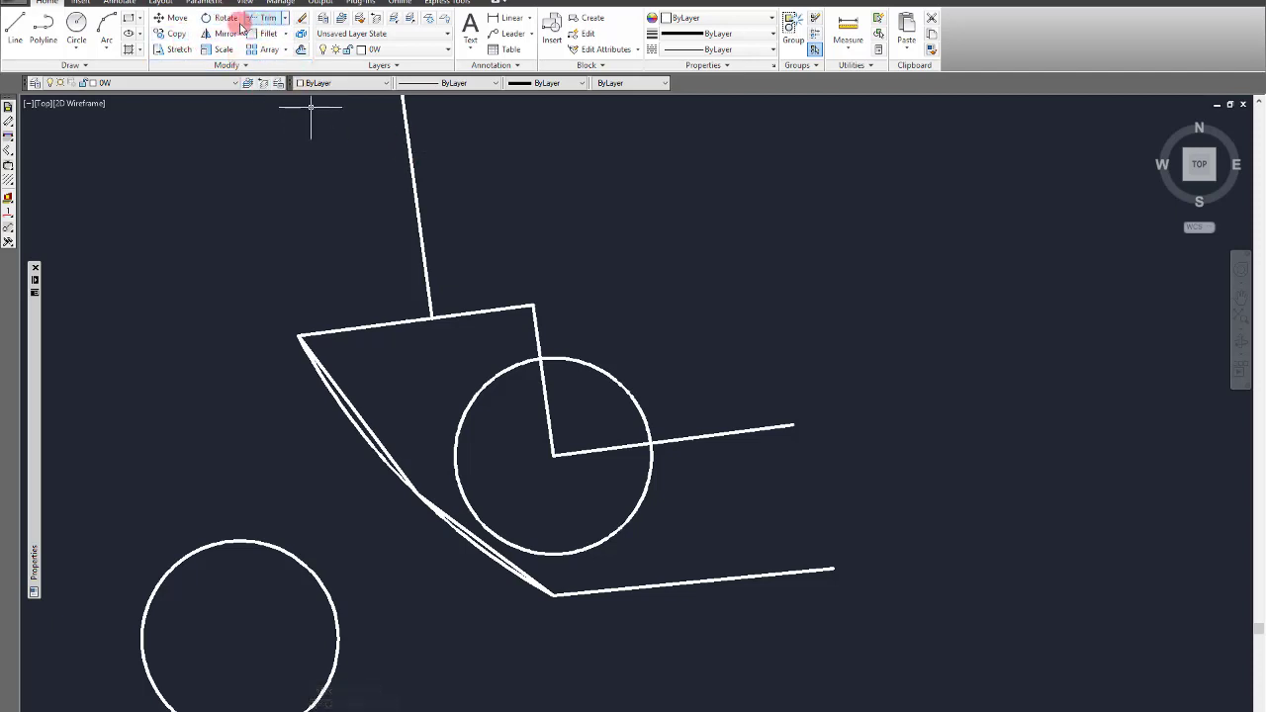
{"action": "left_click", "coordinate": [165, 40]}
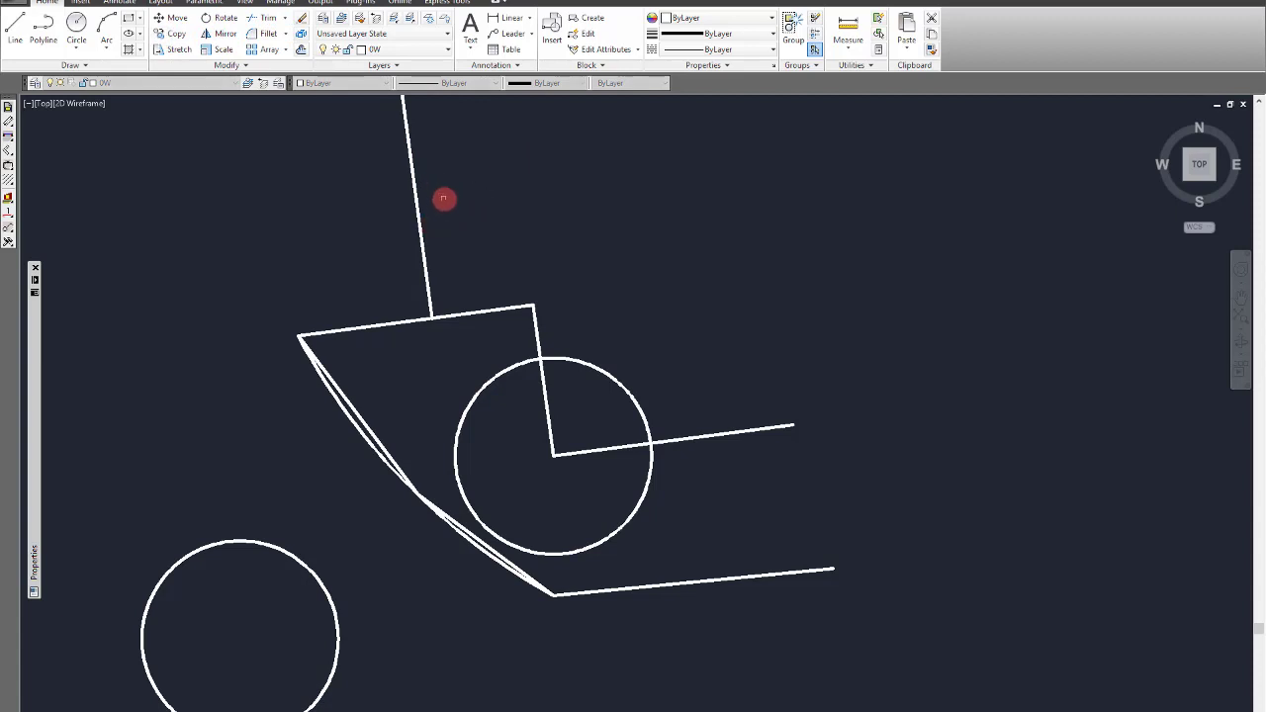
{"action": "scroll", "coordinate": [435, 188], "scroll_direction": "down", "scroll_amount": 4}
{"action": "scroll", "coordinate": [440, 178], "scroll_direction": "up", "scroll_amount": 4}
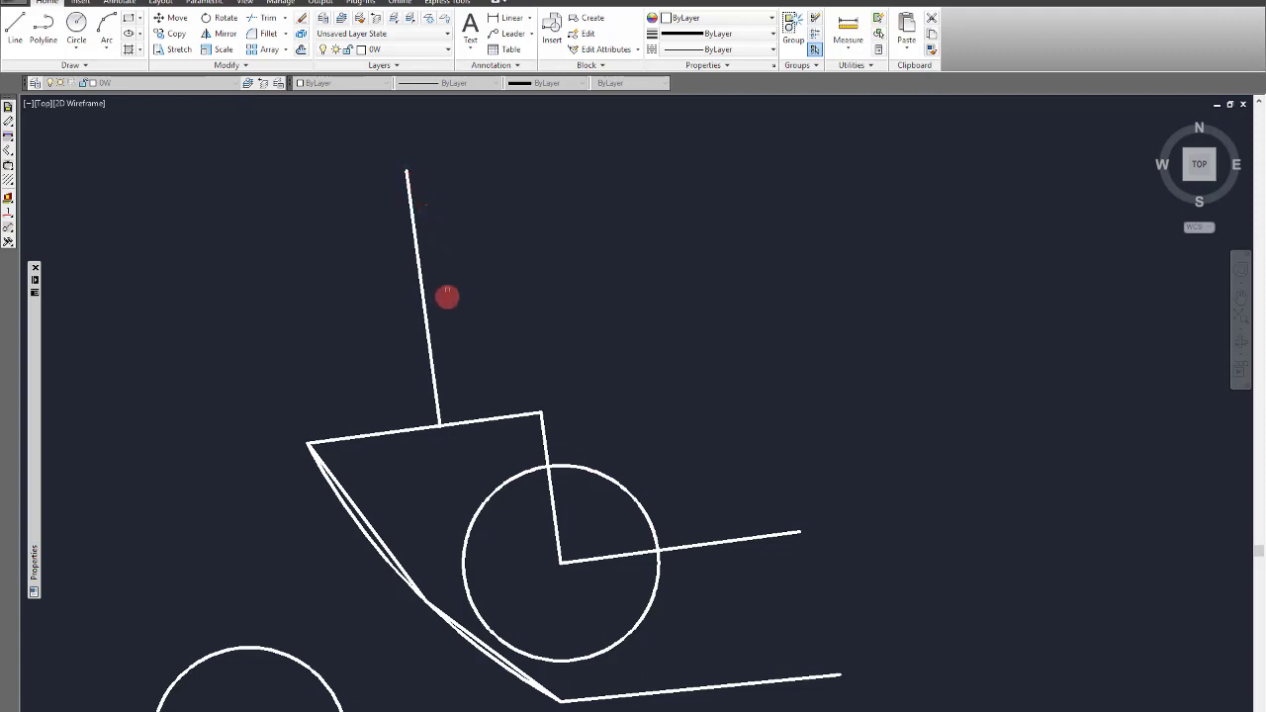
{"action": "left_click", "coordinate": [477, 315]}
{"action": "left_click", "coordinate": [377, 226]}
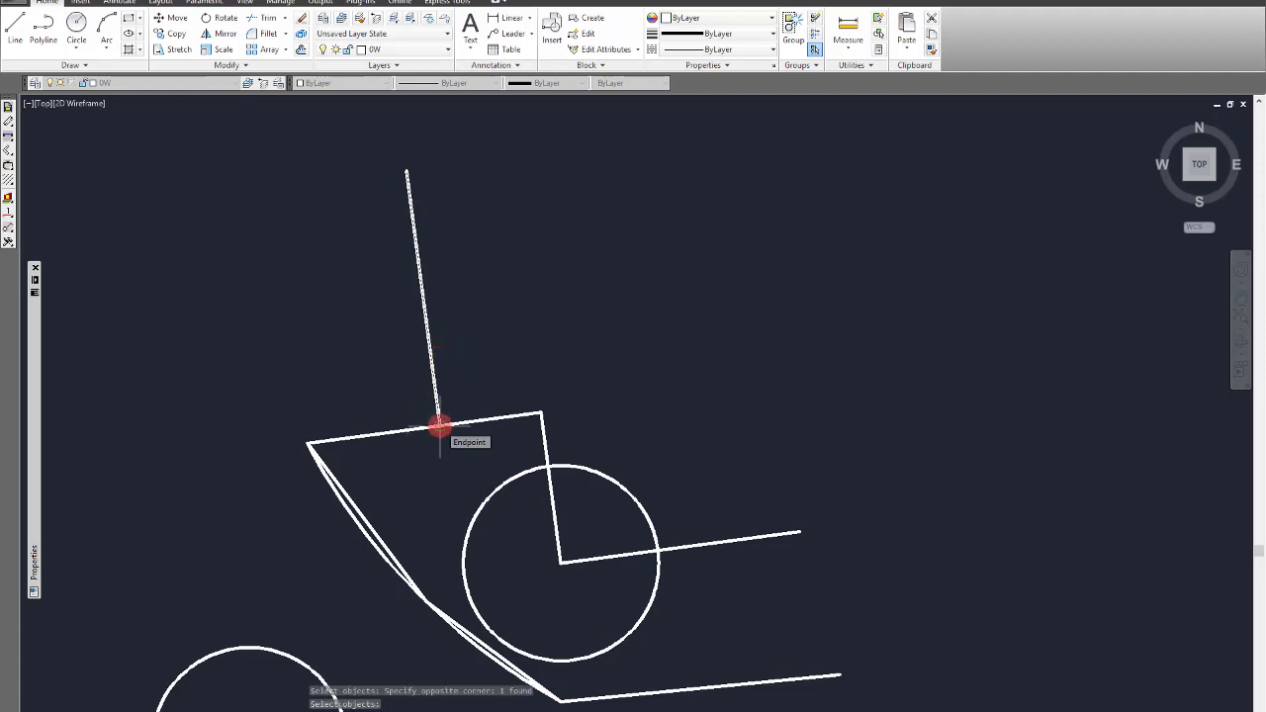
{"action": "key", "text": "Return"}
{"action": "left_click", "coordinate": [439, 425]}
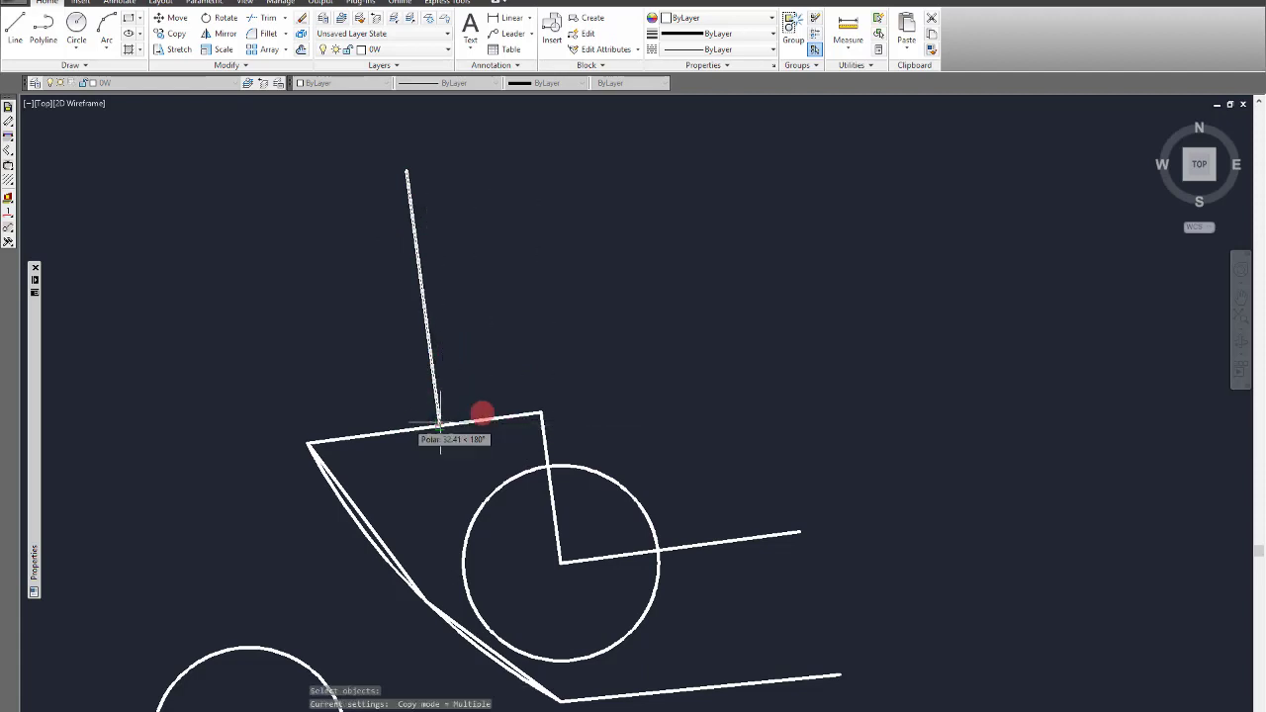
{"action": "left_click", "coordinate": [543, 414]}
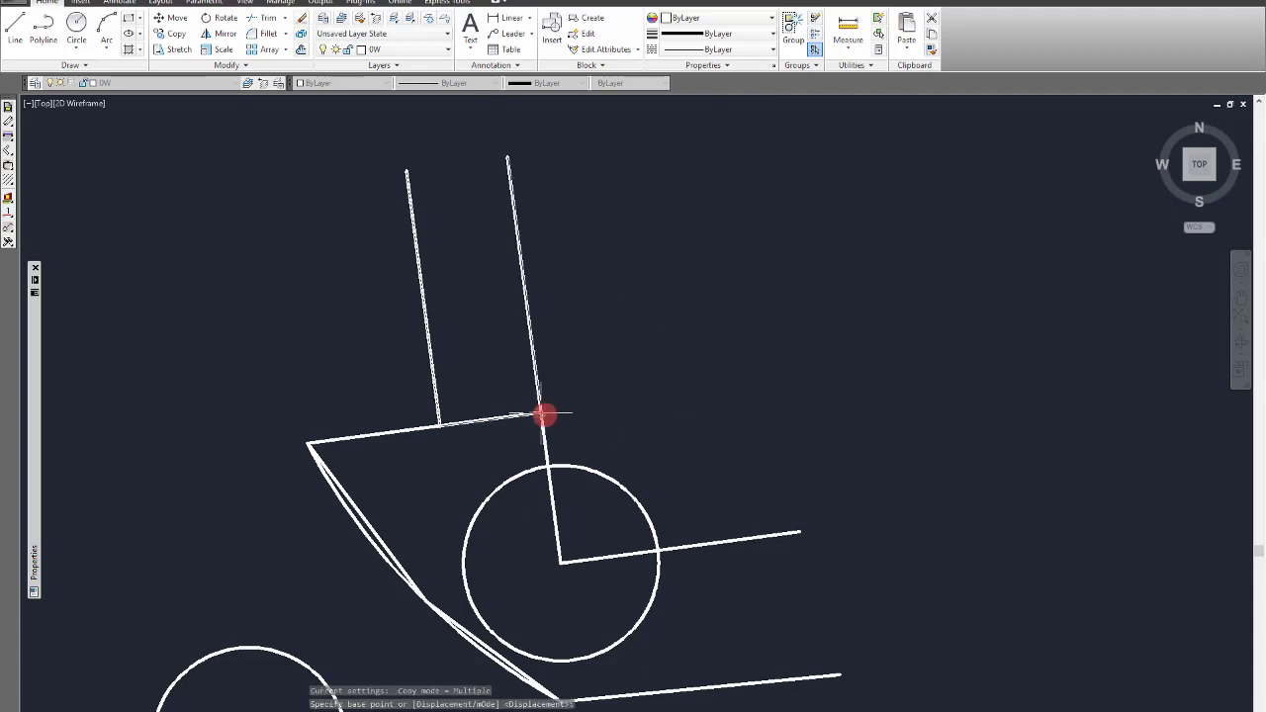
{"action": "left_click", "coordinate": [307, 444]}
{"action": "scroll", "coordinate": [527, 272], "scroll_direction": "down", "scroll_amount": 3}
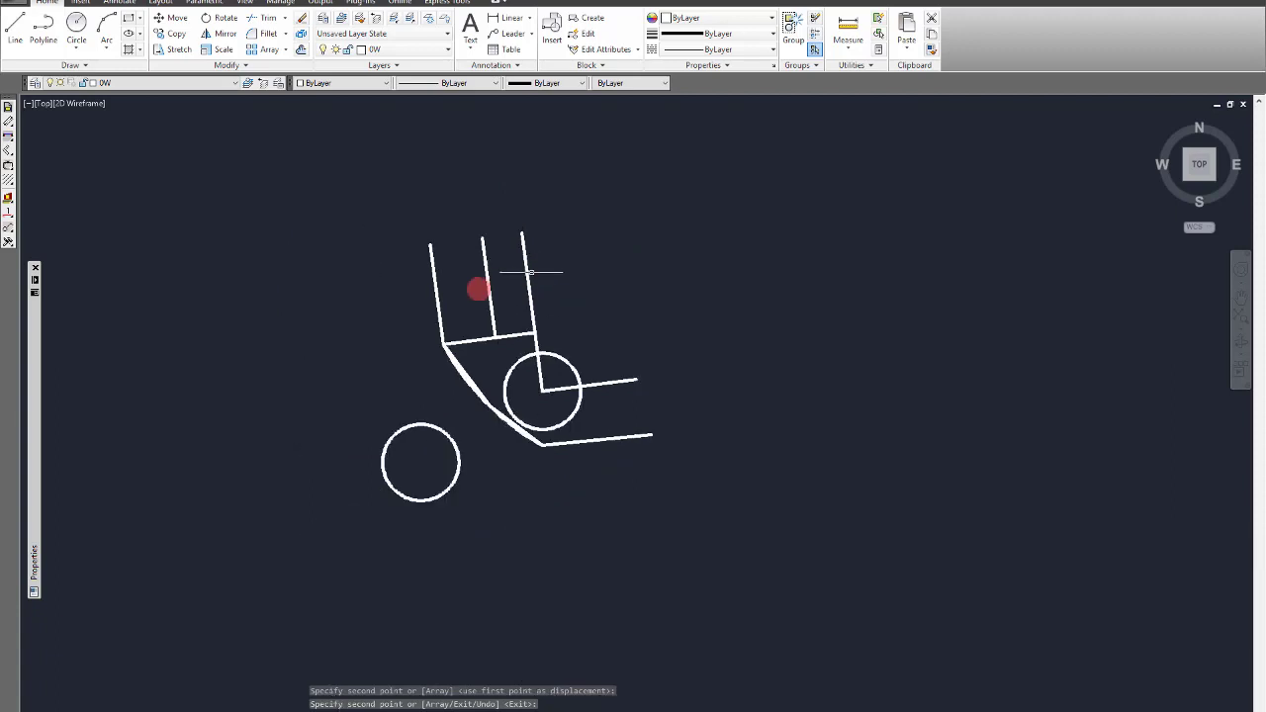
{"action": "scroll", "coordinate": [509, 283], "scroll_direction": "up", "scroll_amount": 2}
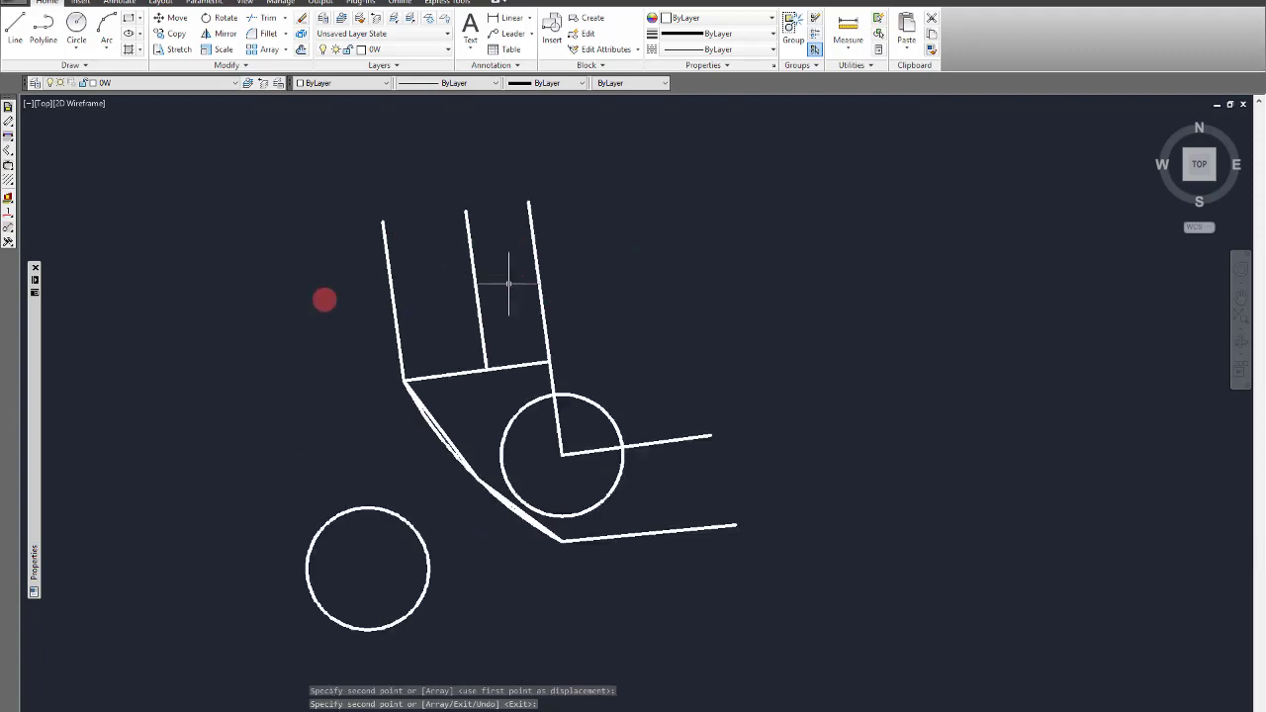
{"action": "left_click", "coordinate": [570, 283]}
{"action": "left_click", "coordinate": [305, 226]}
{"action": "key", "text": "Escape"}
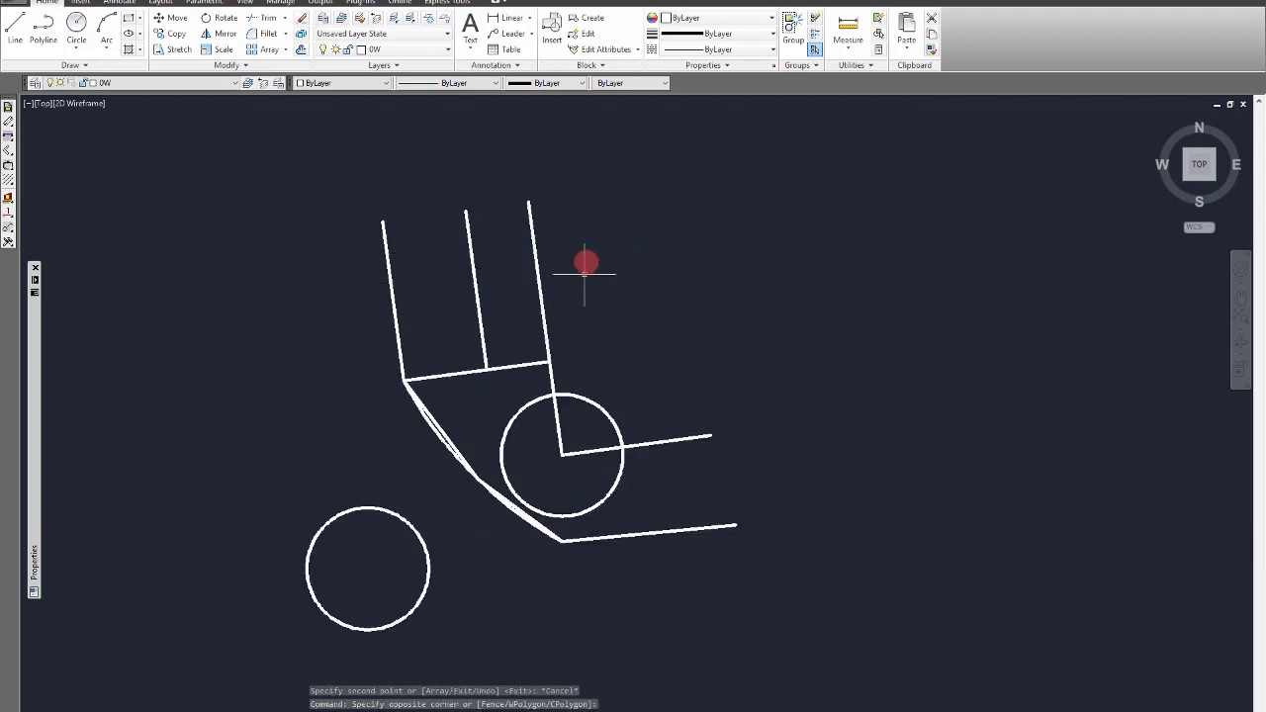
{"action": "scroll", "coordinate": [592, 257], "scroll_direction": "up", "scroll_amount": 2}
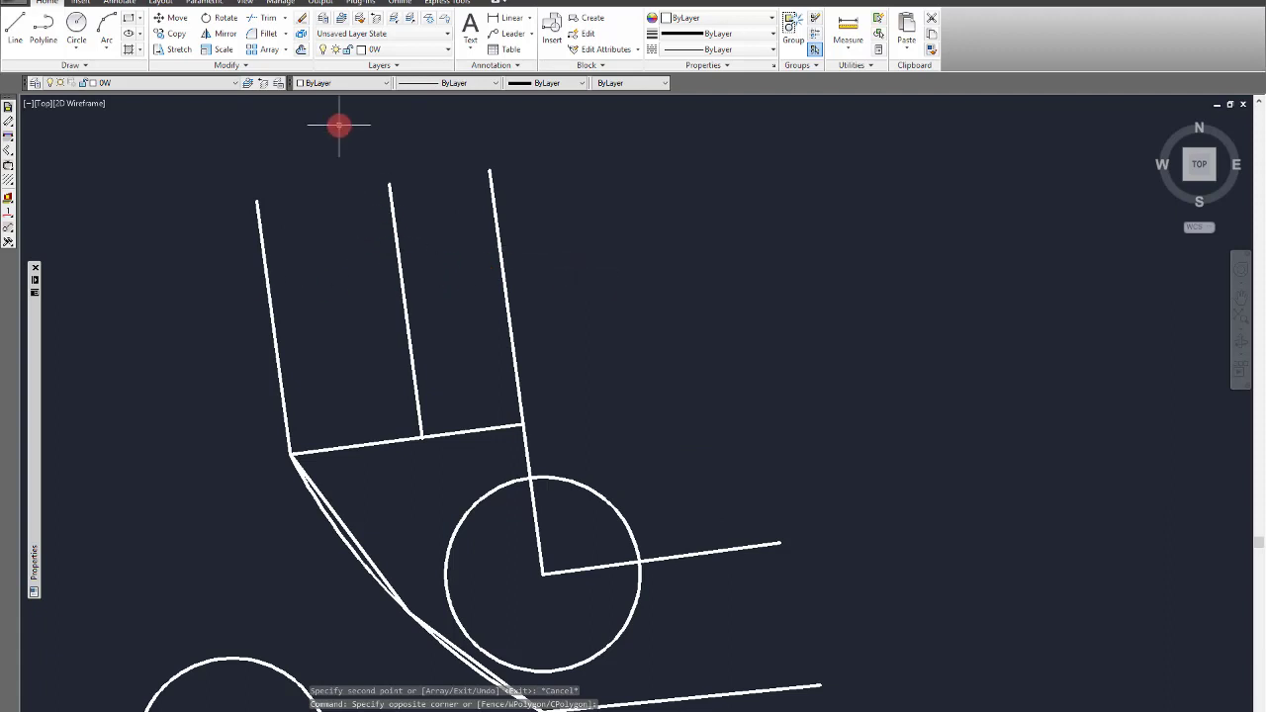
{"action": "left_click", "coordinate": [205, 35]}
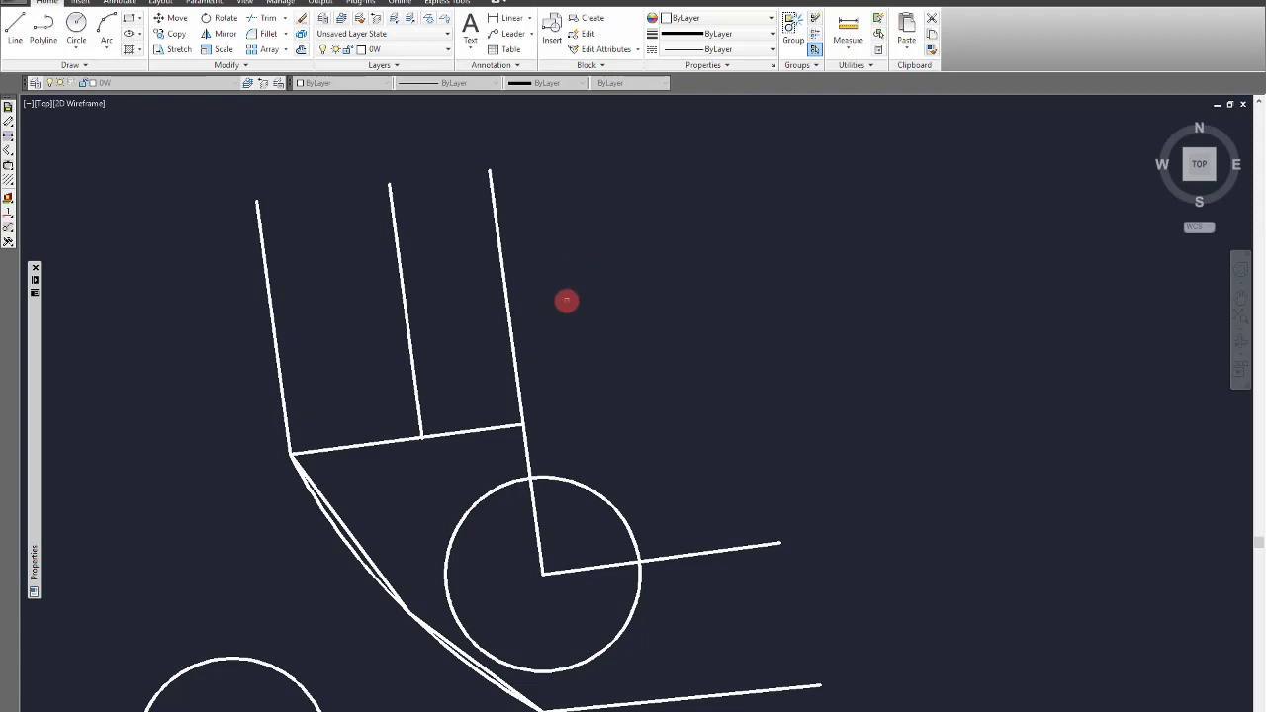
{"action": "scroll", "coordinate": [687, 359], "scroll_direction": "down", "scroll_amount": 5}
{"action": "scroll", "coordinate": [678, 362], "scroll_direction": "up", "scroll_amount": 3}
{"action": "scroll", "coordinate": [672, 269], "scroll_direction": "up", "scroll_amount": 3}
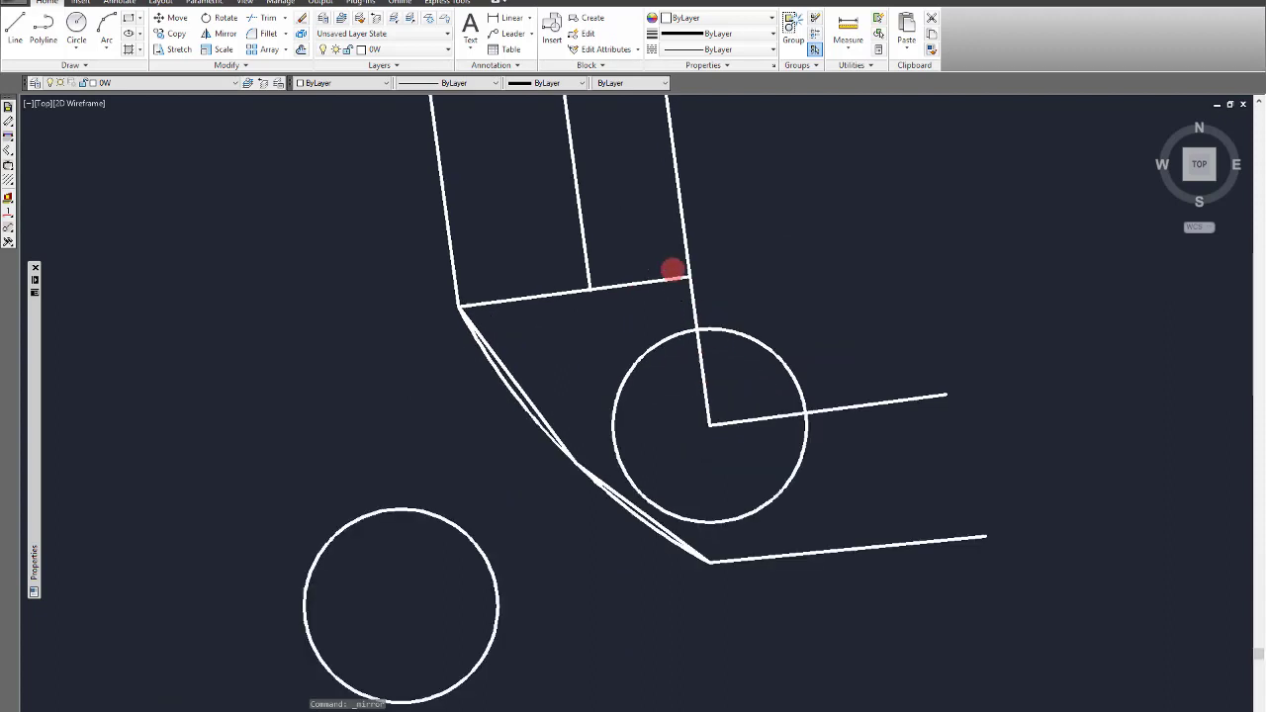
{"action": "key", "text": "Escape"}
Step: Delete the curve that runs alongside the two angled segments of the lower polyline
{"action": "left_click", "coordinate": [822, 544]}
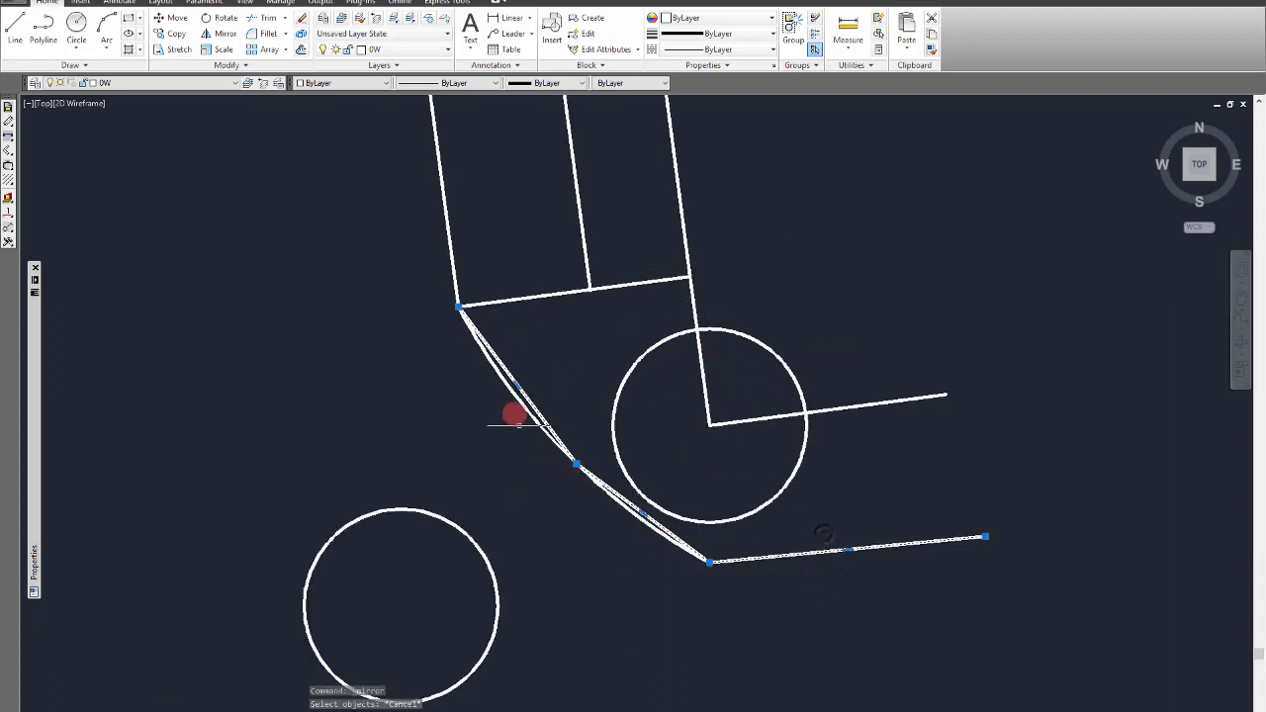
{"action": "left_click", "coordinate": [741, 540]}
{"action": "scroll", "coordinate": [653, 524], "scroll_direction": "up", "scroll_amount": 4}
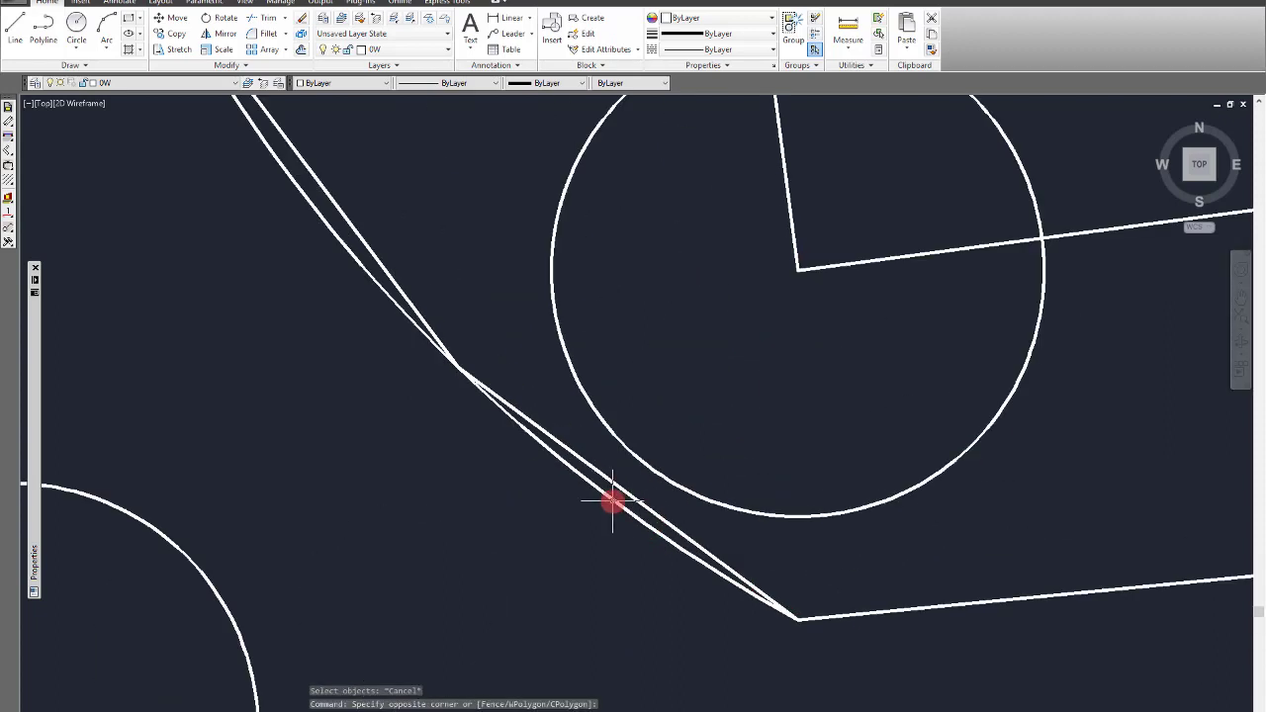
{"action": "key", "text": "Escape"}
{"action": "scroll", "coordinate": [603, 504], "scroll_direction": "down", "scroll_amount": 4}
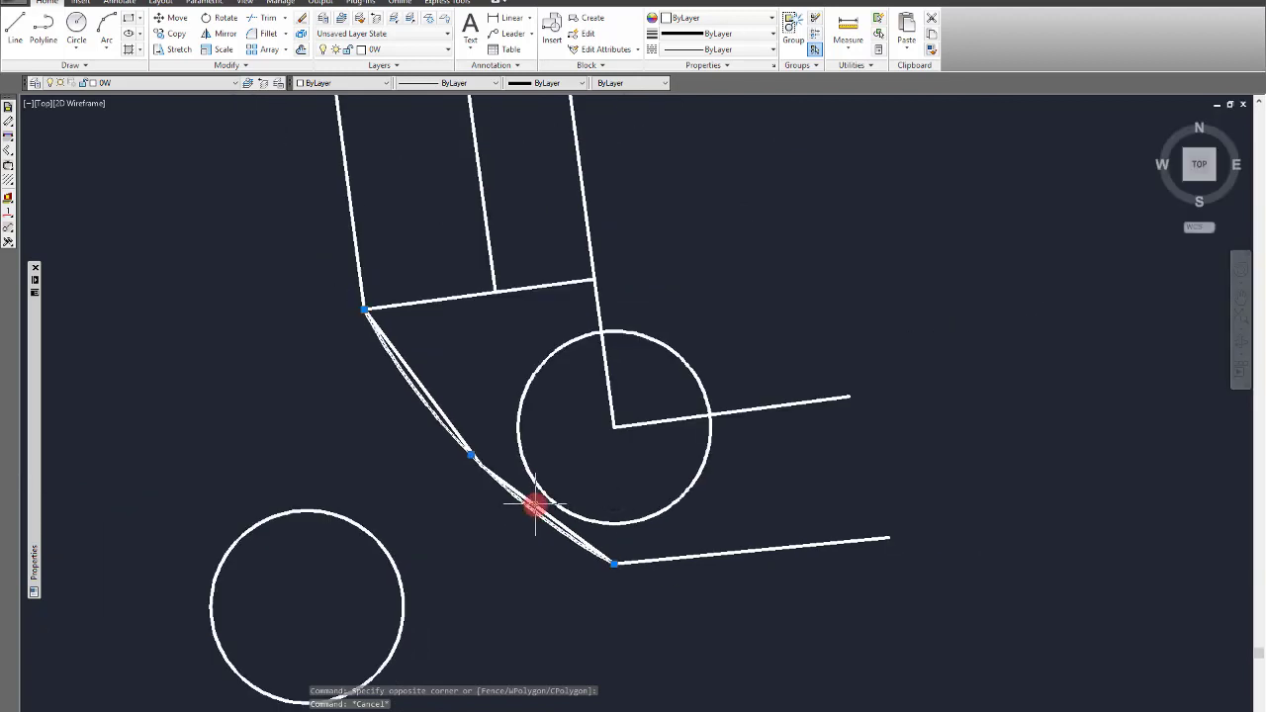
{"action": "left_click", "coordinate": [495, 475]}
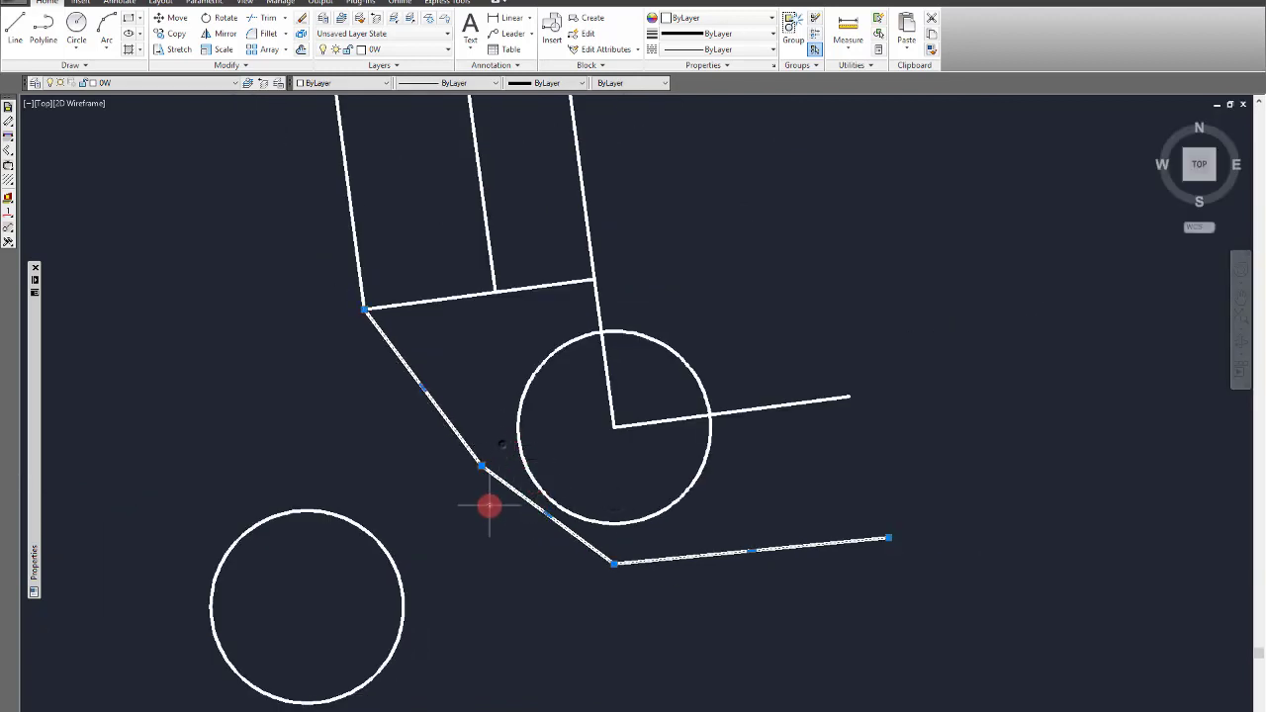
{"action": "key", "text": "Delete"}
{"action": "scroll", "coordinate": [520, 503], "scroll_direction": "down", "scroll_amount": 2}
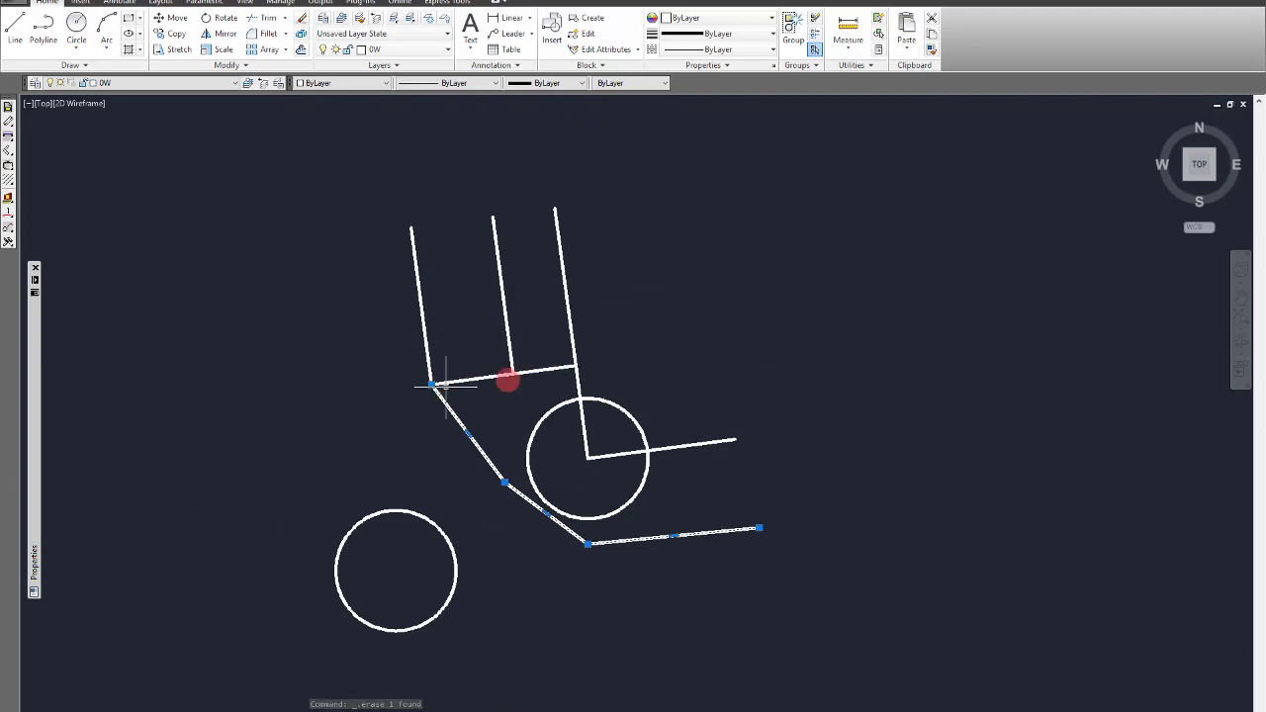
{"action": "left_click", "coordinate": [574, 375]}
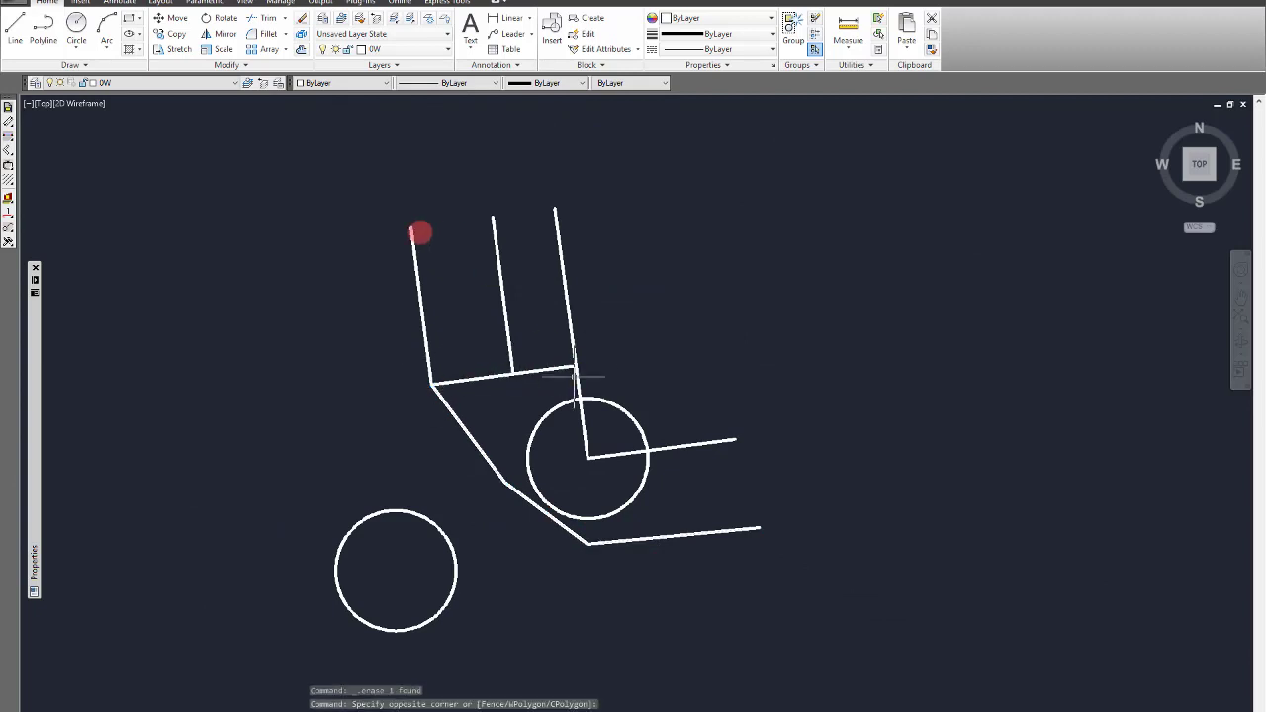
Step: Mirror the lower polyline across the short slanted line, using its two endpoints as the mirror line, and erase the source object
{"action": "left_click", "coordinate": [225, 37]}
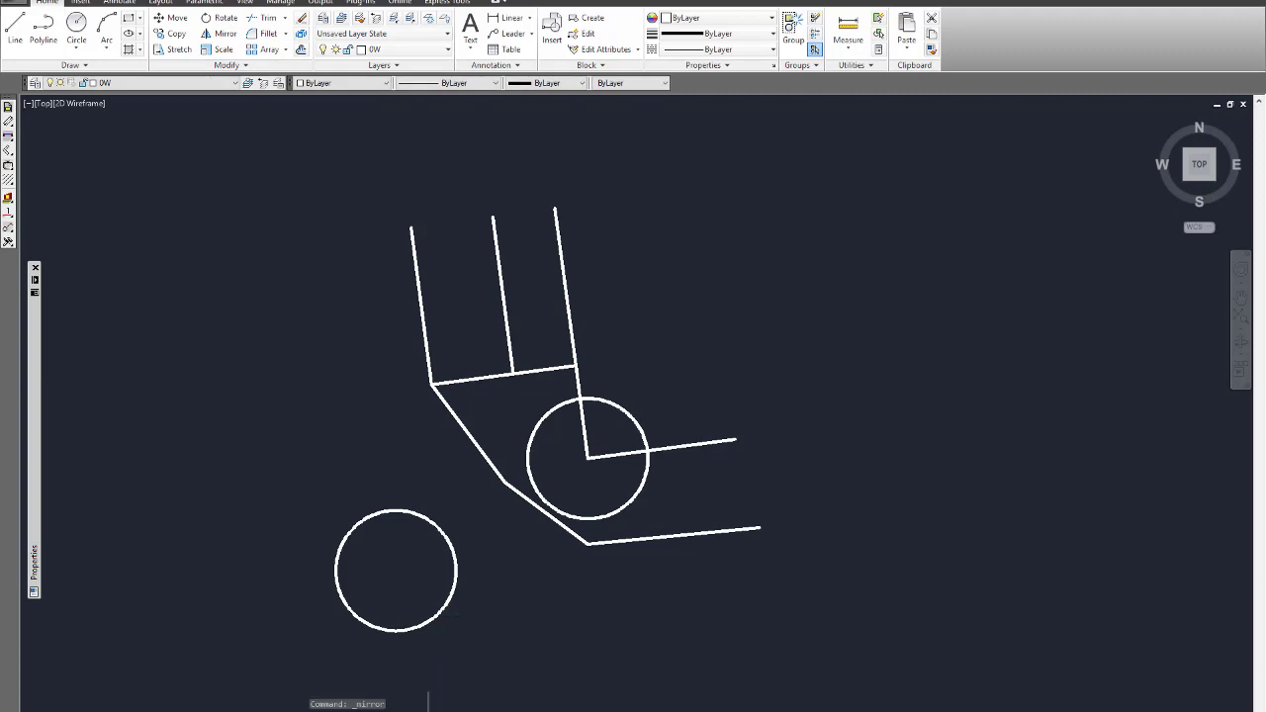
{"action": "type", "text": "mi"}
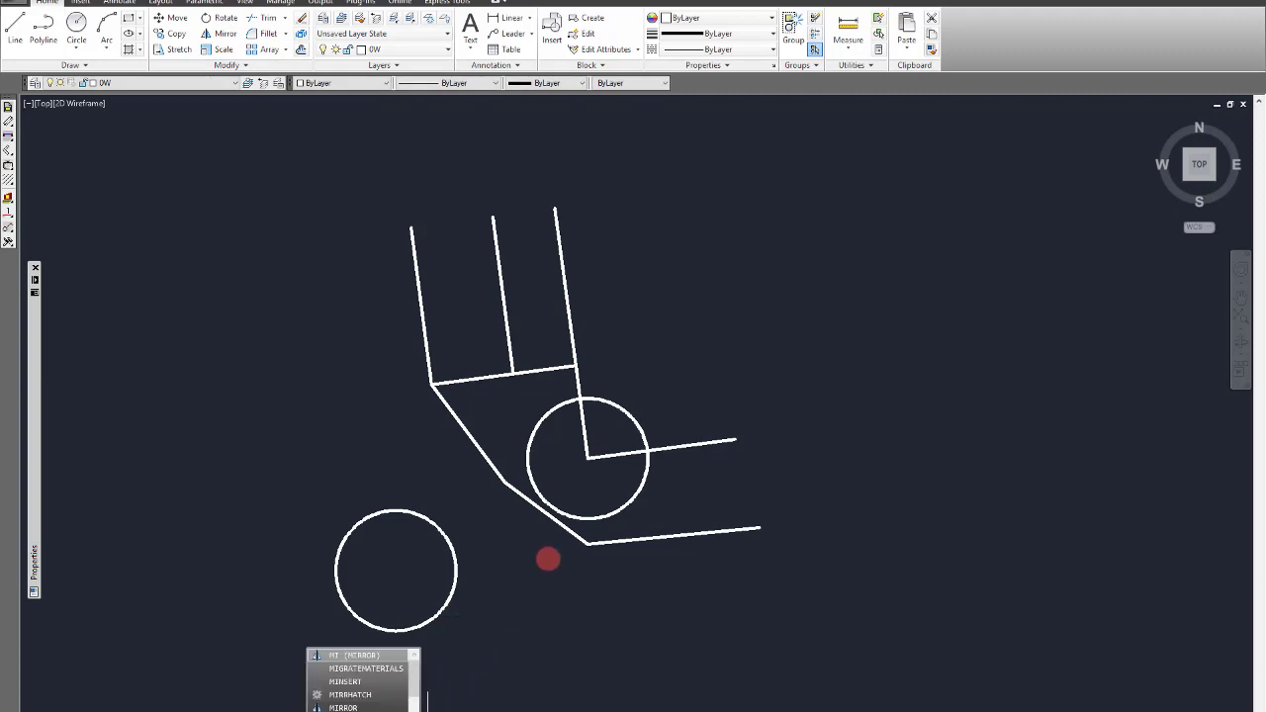
{"action": "key", "text": "Return"}
{"action": "scroll", "coordinate": [520, 400], "scroll_direction": "up", "scroll_amount": 2}
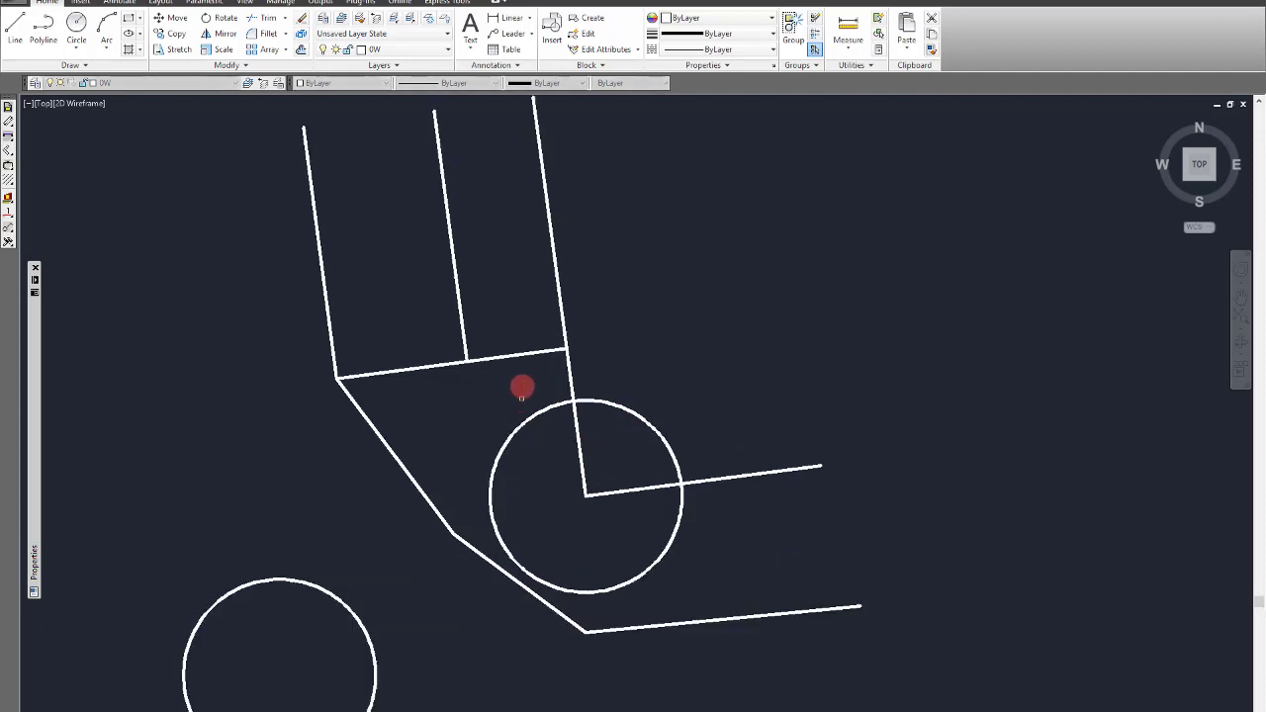
{"action": "left_click", "coordinate": [429, 505]}
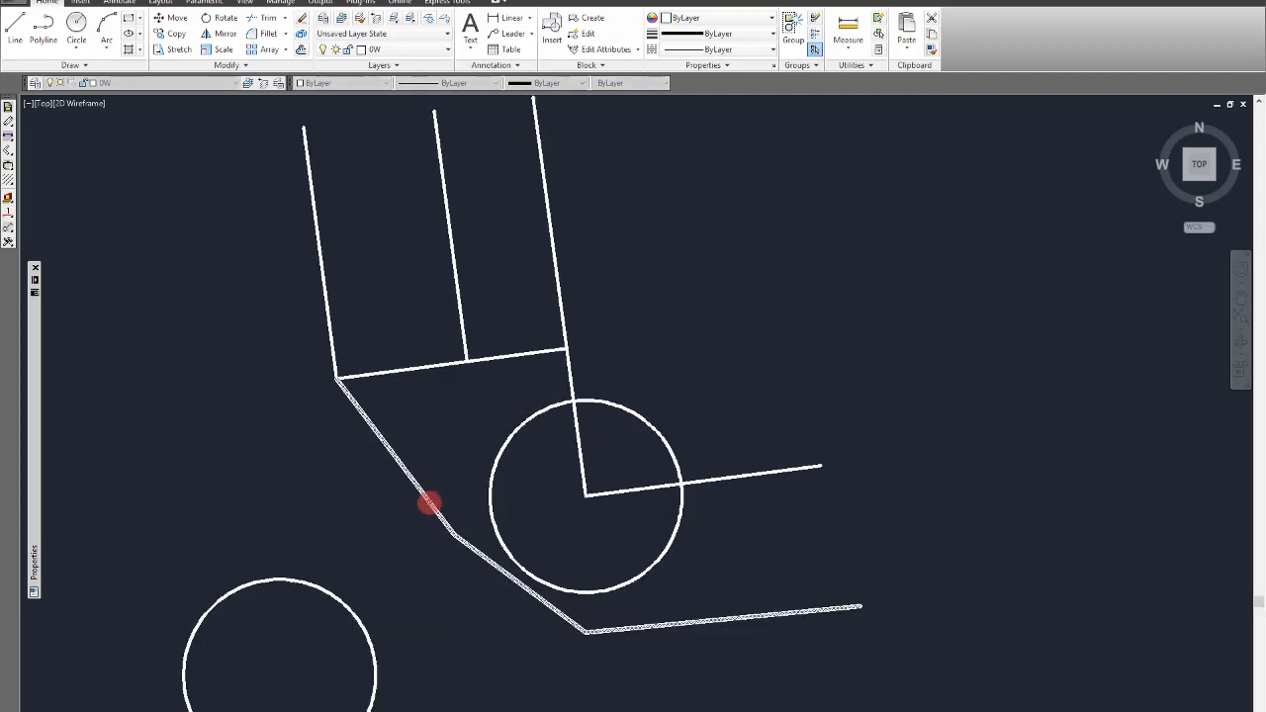
{"action": "key", "text": "Return"}
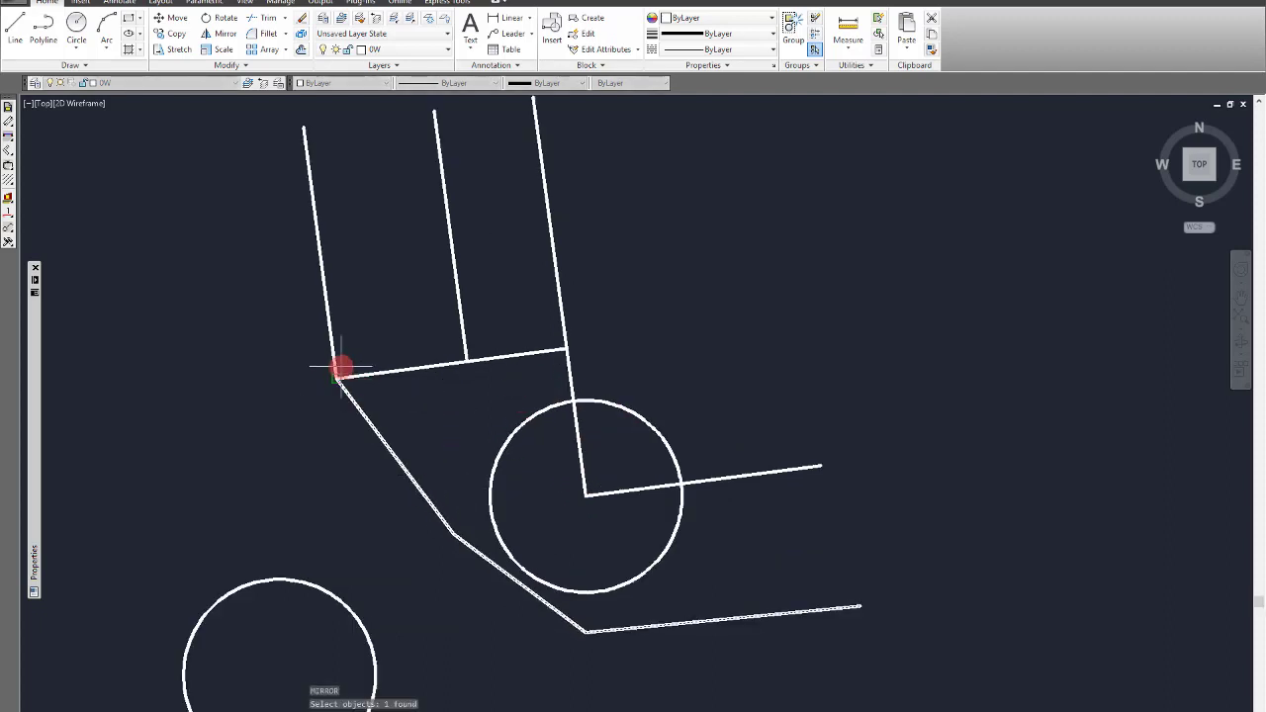
{"action": "left_click", "coordinate": [339, 376]}
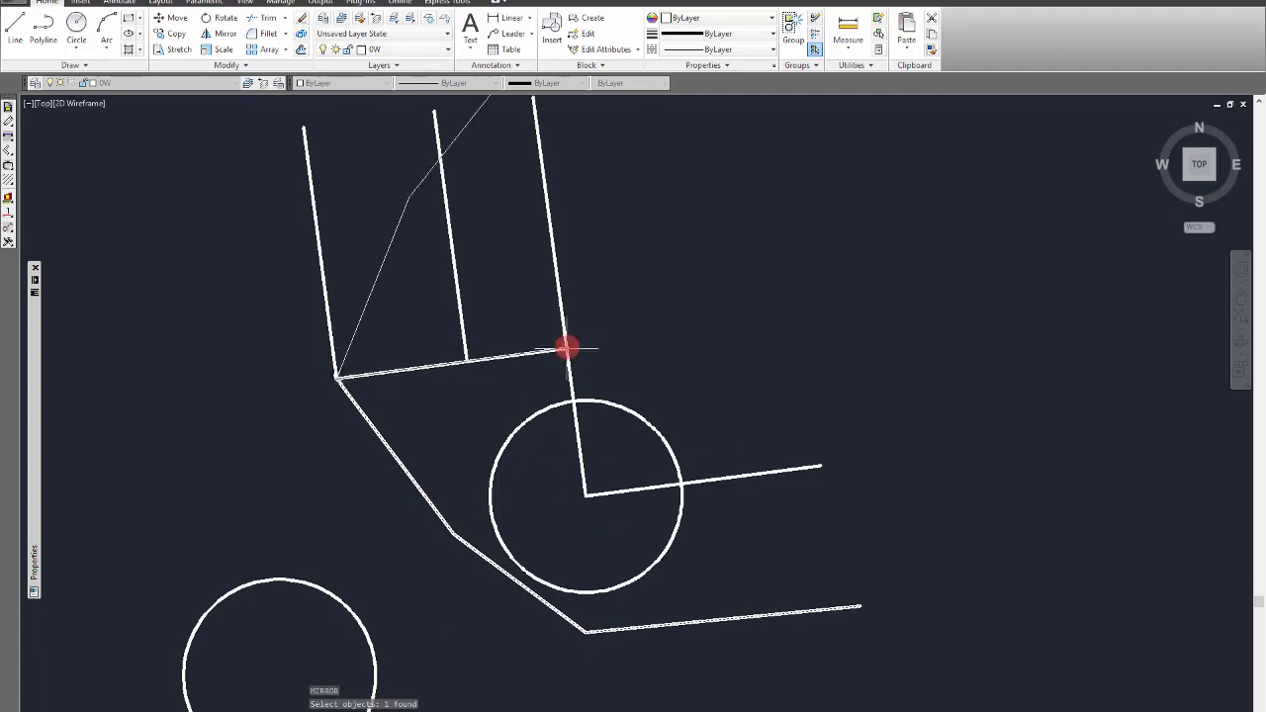
{"action": "left_click", "coordinate": [569, 348]}
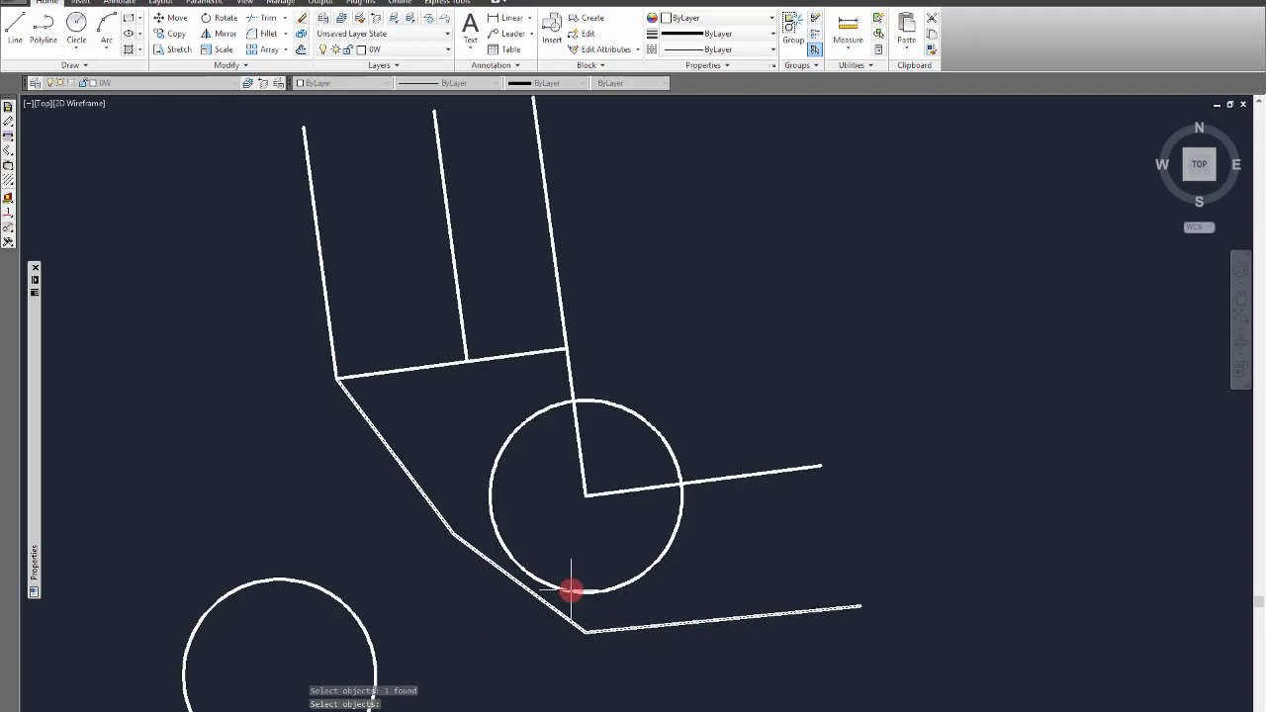
{"action": "left_click", "coordinate": [454, 698]}
{"action": "key", "text": "Return"}
{"action": "left_click", "coordinate": [580, 695]}
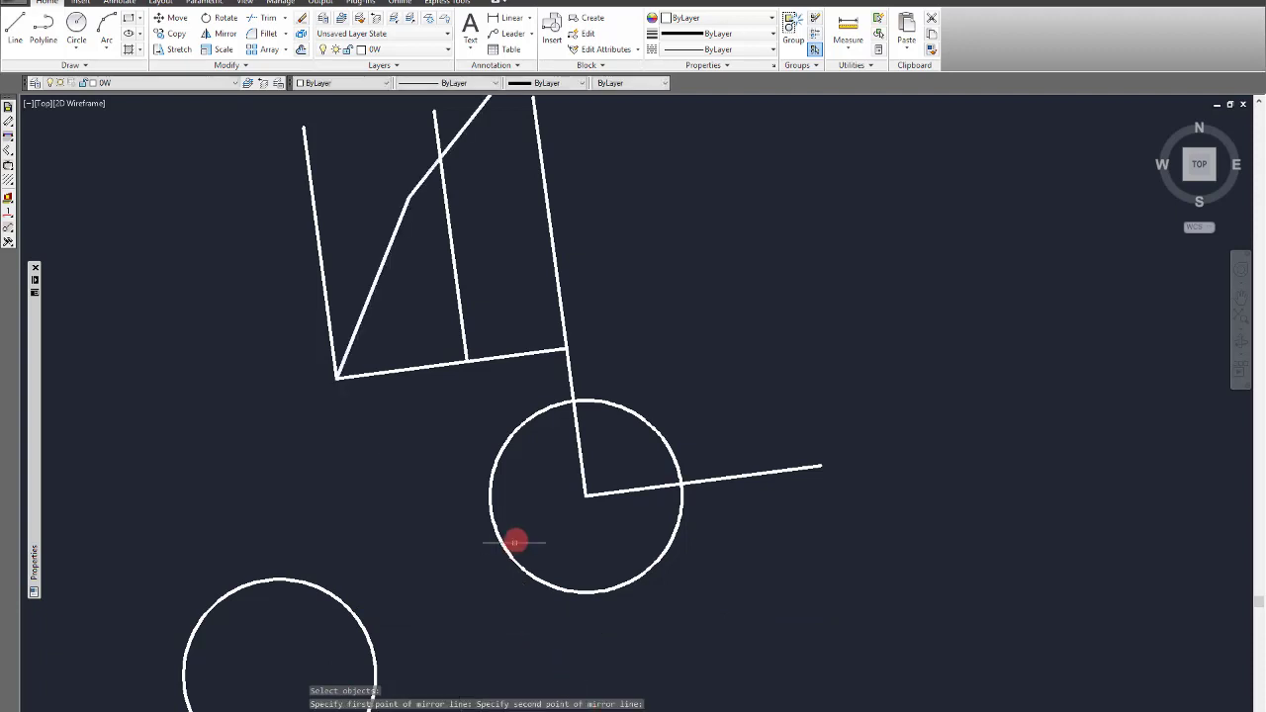
{"action": "scroll", "coordinate": [525, 532], "scroll_direction": "down", "scroll_amount": 2}
{"action": "scroll", "coordinate": [579, 356], "scroll_direction": "up", "scroll_amount": 2}
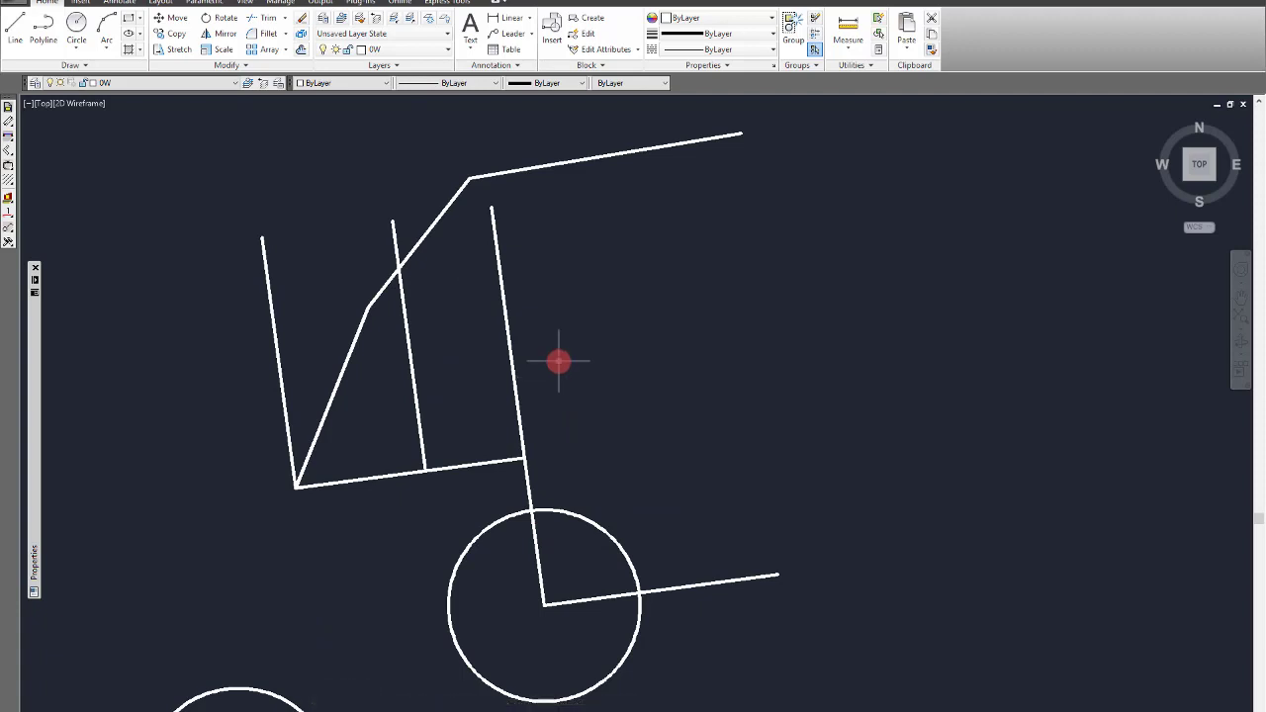
Step: Mirror the upper polyline back across the short slanted line between its endpoints, keeping the source object
{"action": "left_click", "coordinate": [529, 231]}
{"action": "left_click", "coordinate": [513, 138]}
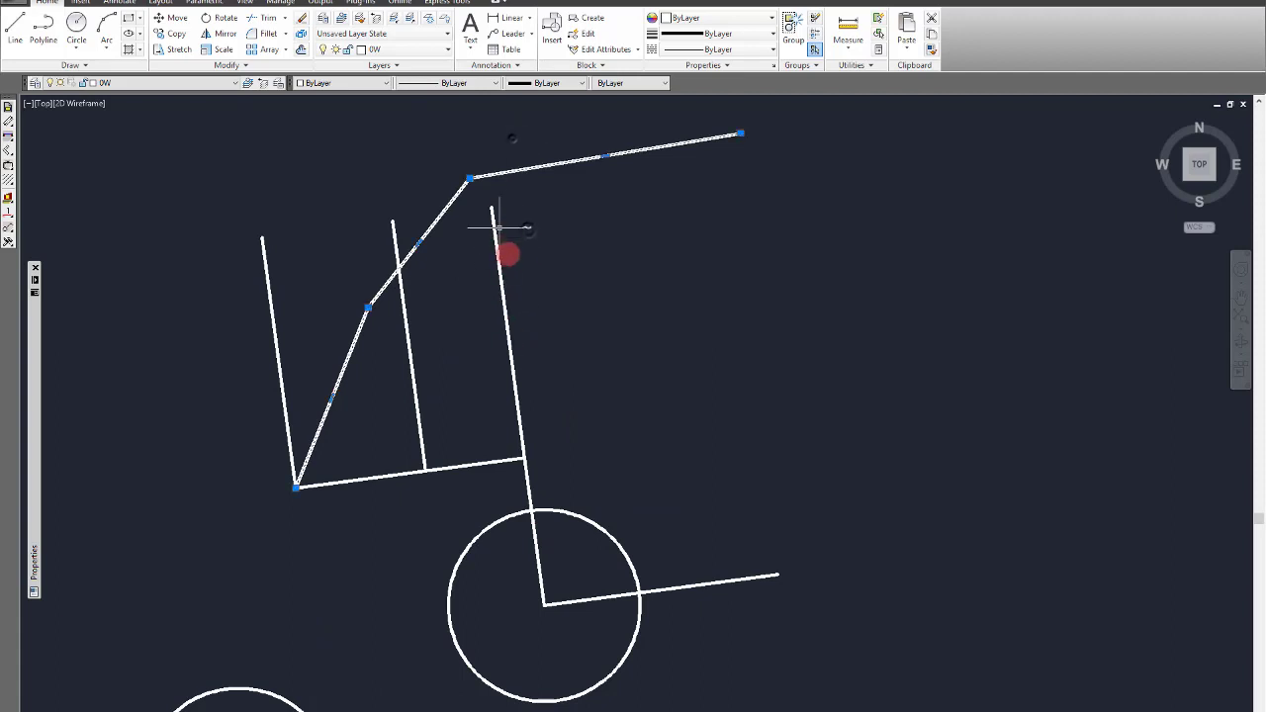
{"action": "key", "text": "Escape"}
{"action": "left_click", "coordinate": [226, 20]}
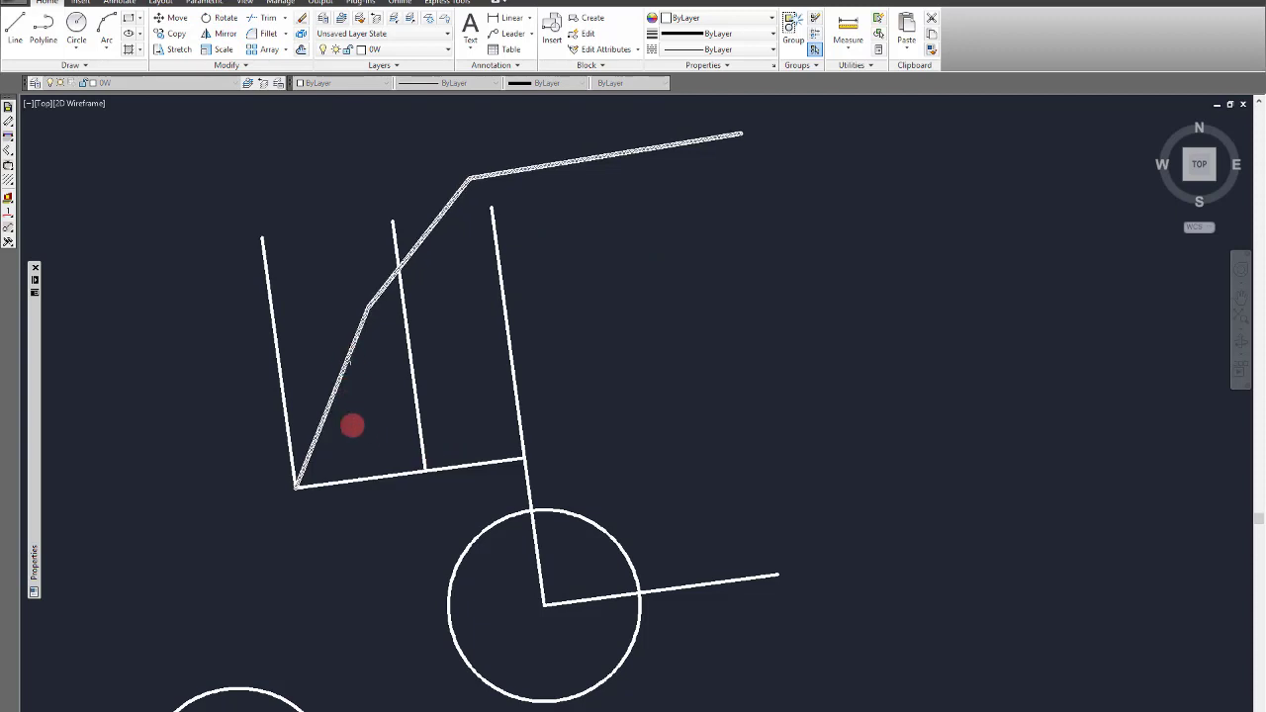
{"action": "left_click", "coordinate": [339, 379]}
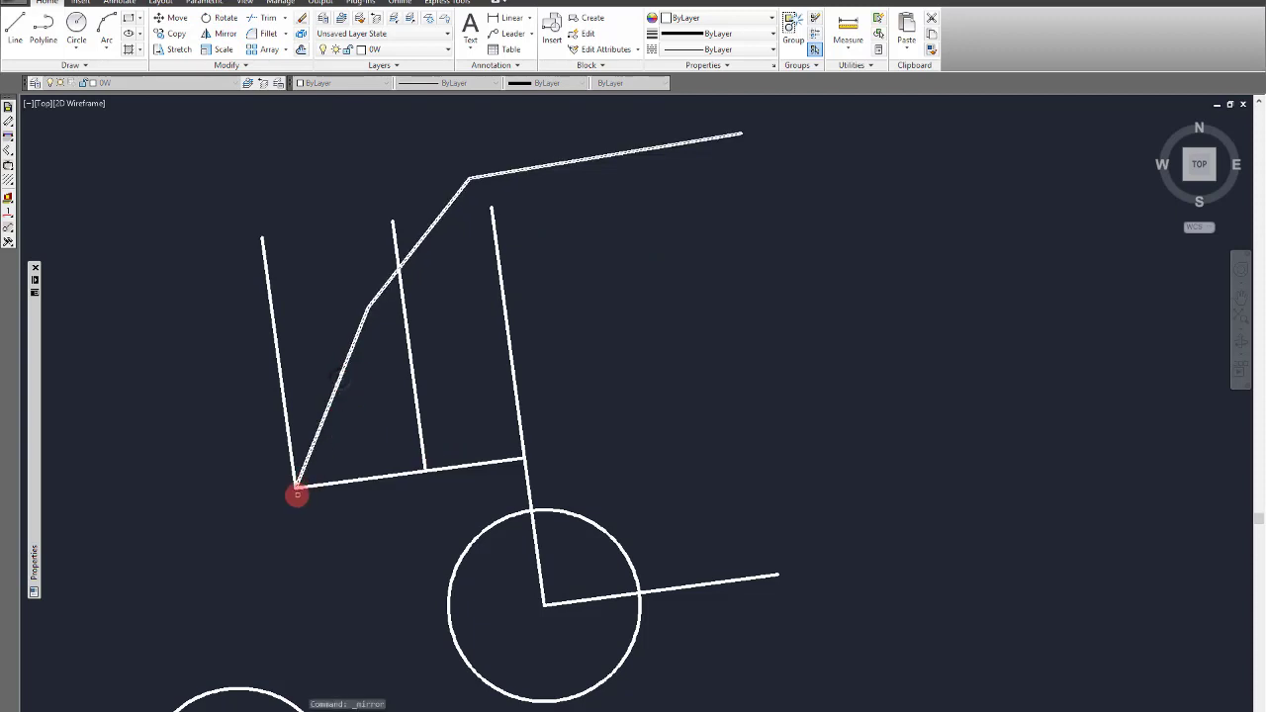
{"action": "left_click", "coordinate": [297, 493]}
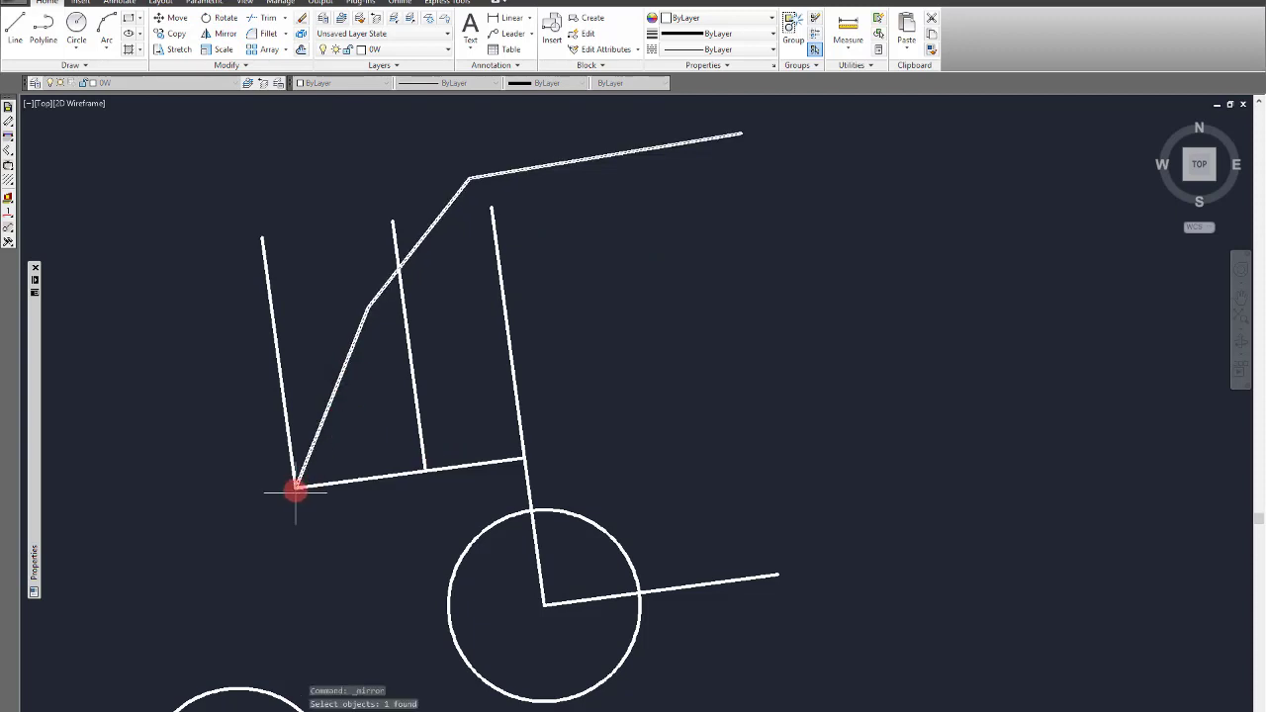
{"action": "left_click", "coordinate": [524, 458]}
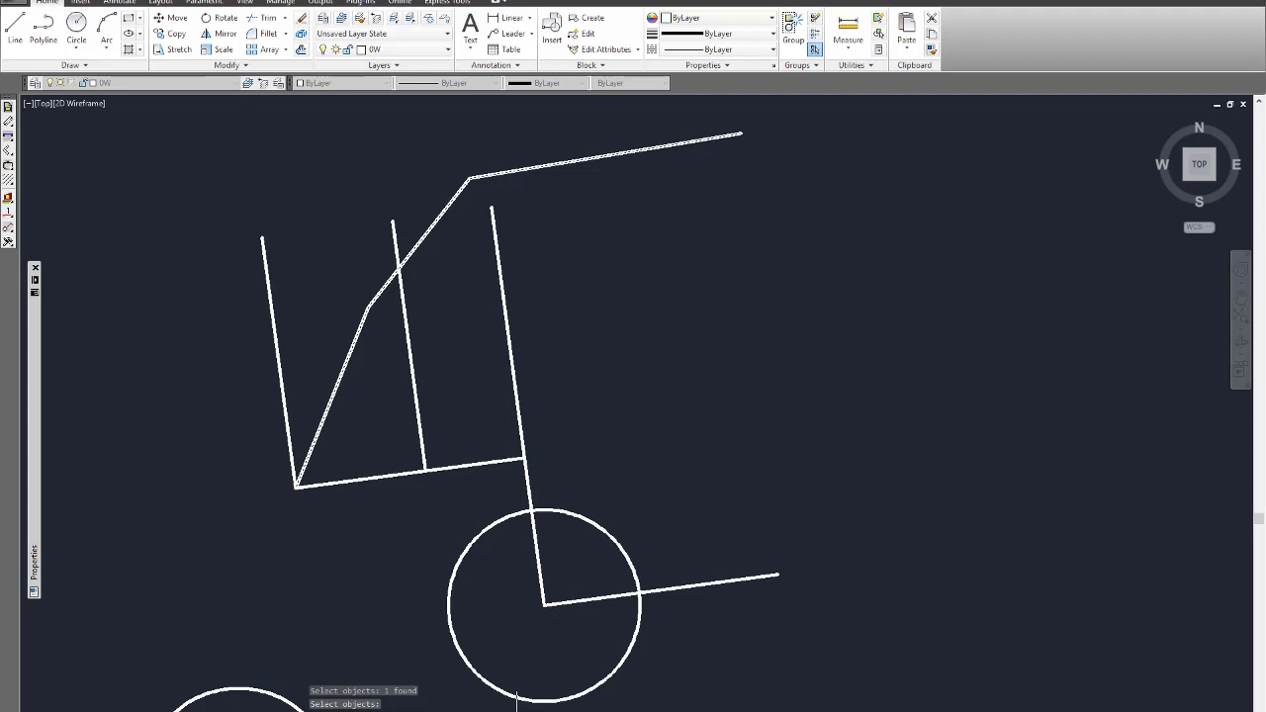
{"action": "key", "text": "Return"}
{"action": "scroll", "coordinate": [622, 204], "scroll_direction": "down", "scroll_amount": 5}
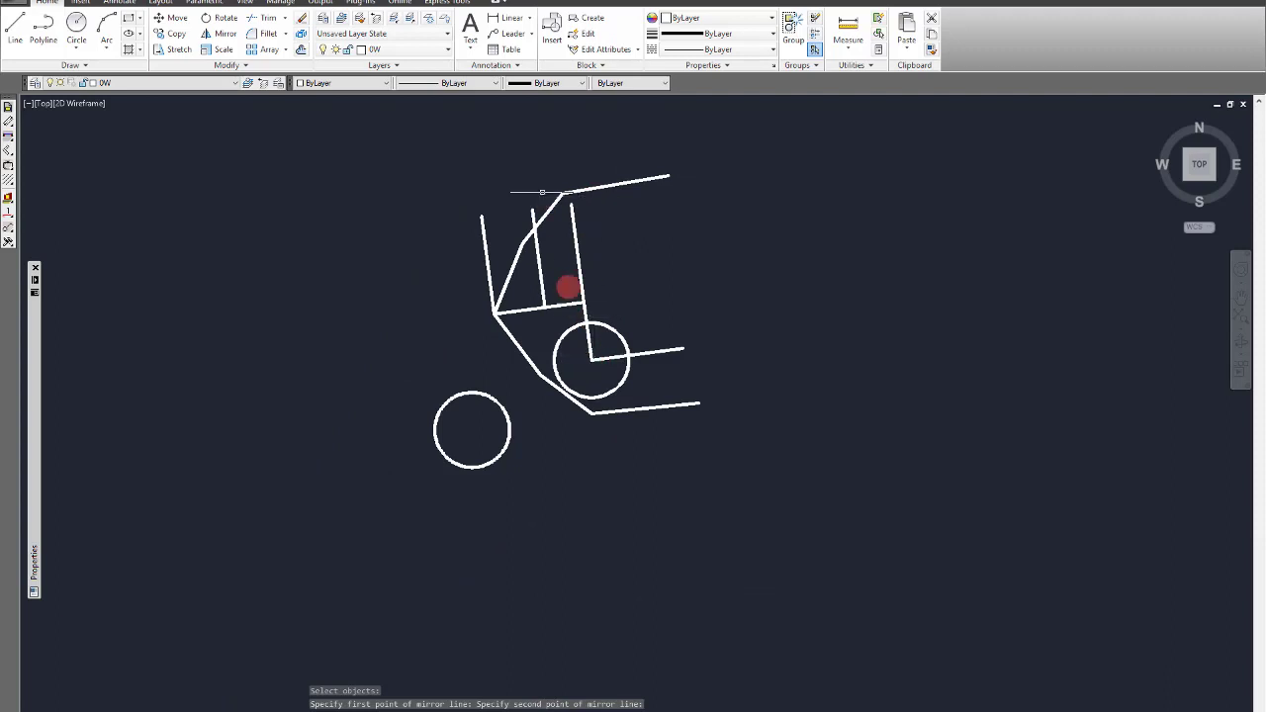
{"action": "scroll", "coordinate": [567, 255], "scroll_direction": "up", "scroll_amount": 2}
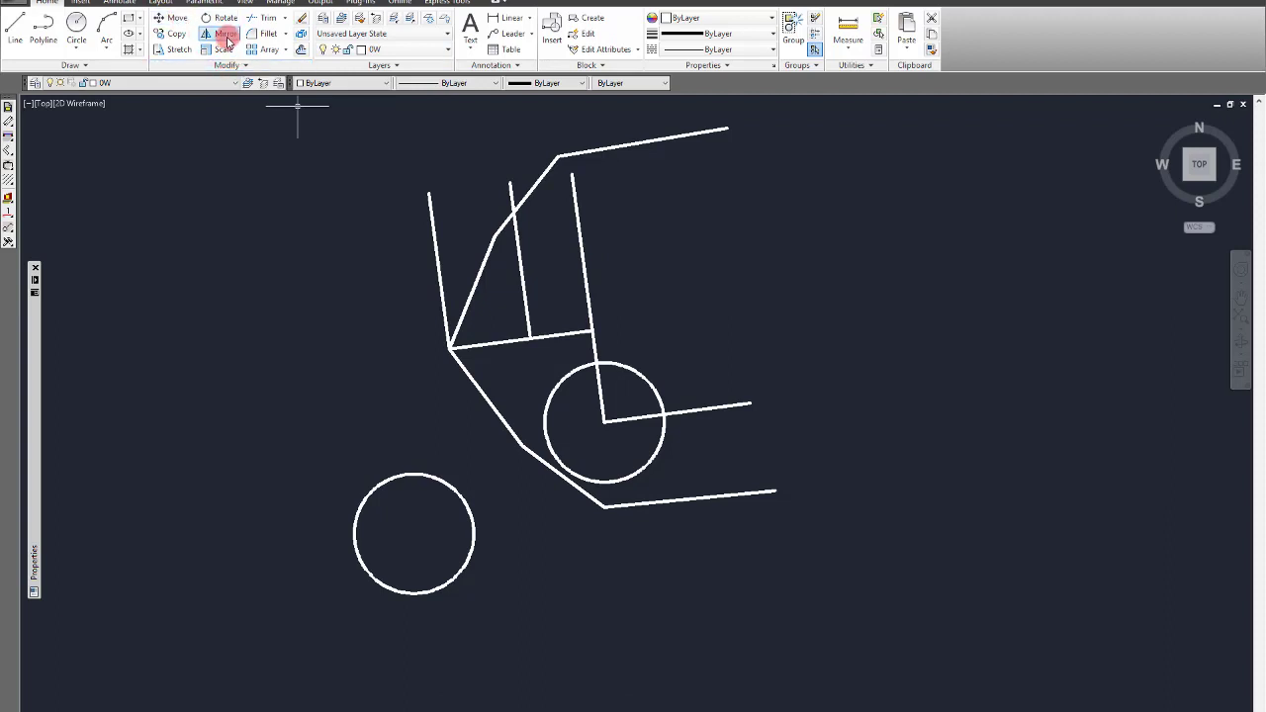
{"action": "left_click", "coordinate": [177, 48]}
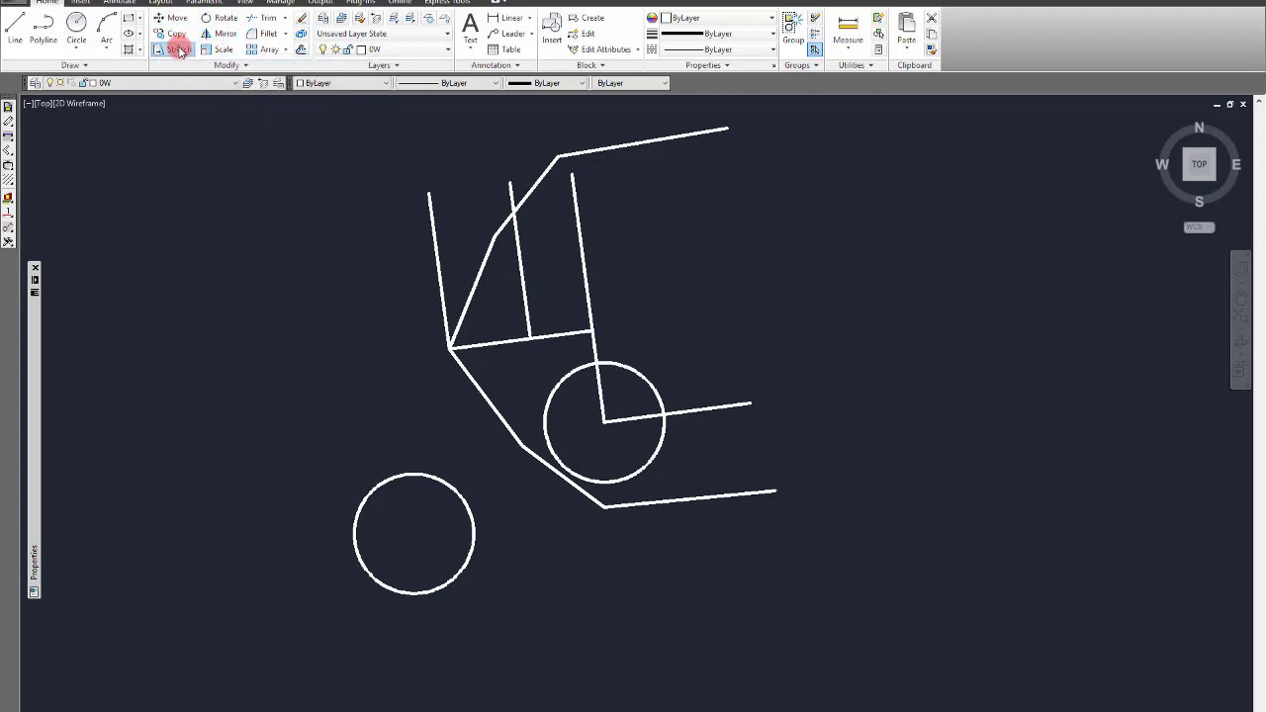
{"action": "scroll", "coordinate": [735, 295], "scroll_direction": "down", "scroll_amount": 2}
{"action": "scroll", "coordinate": [766, 364], "scroll_direction": "up", "scroll_amount": 4}
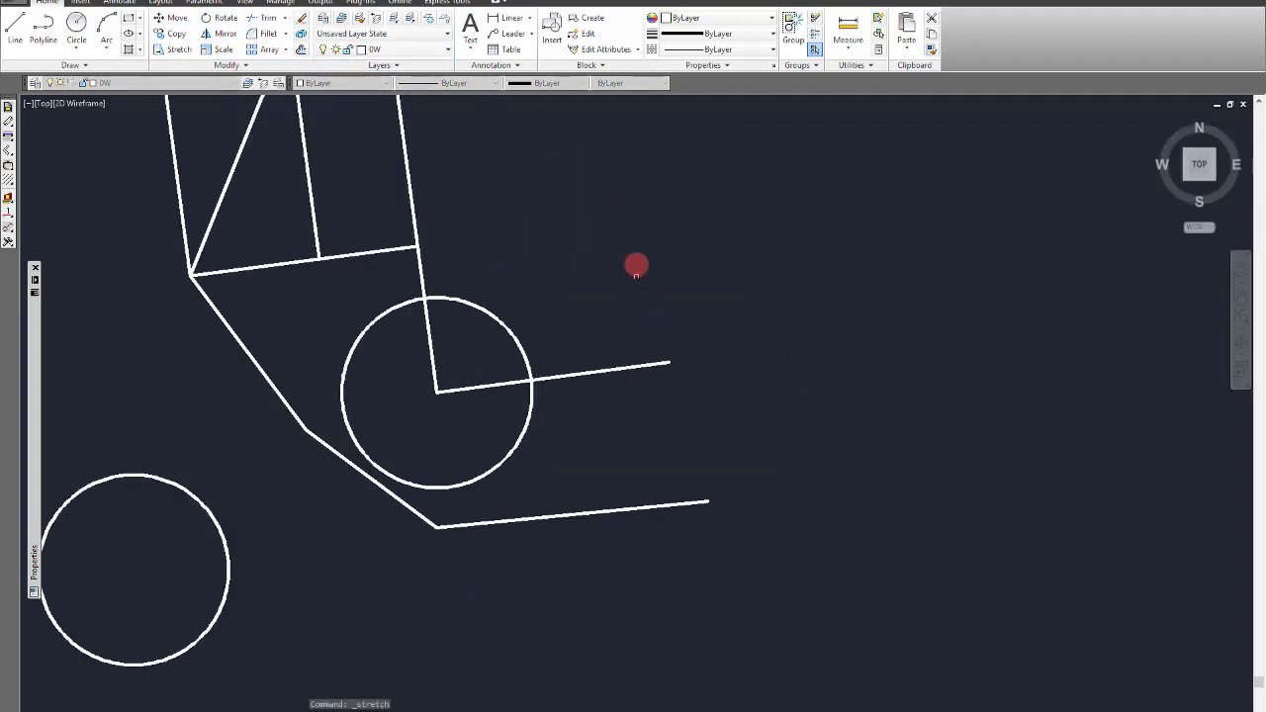
{"action": "scroll", "coordinate": [673, 316], "scroll_direction": "down", "scroll_amount": 4}
{"action": "scroll", "coordinate": [551, 253], "scroll_direction": "up", "scroll_amount": 4}
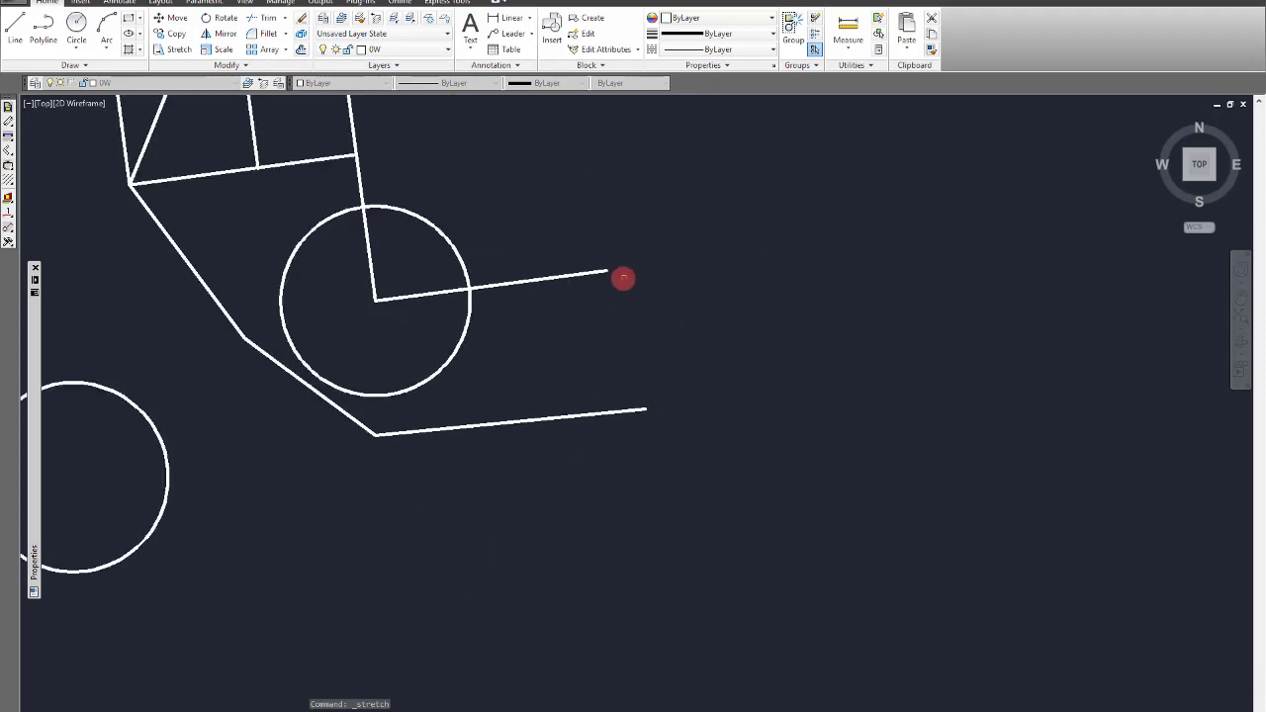
{"action": "scroll", "coordinate": [531, 424], "scroll_direction": "down", "scroll_amount": 3}
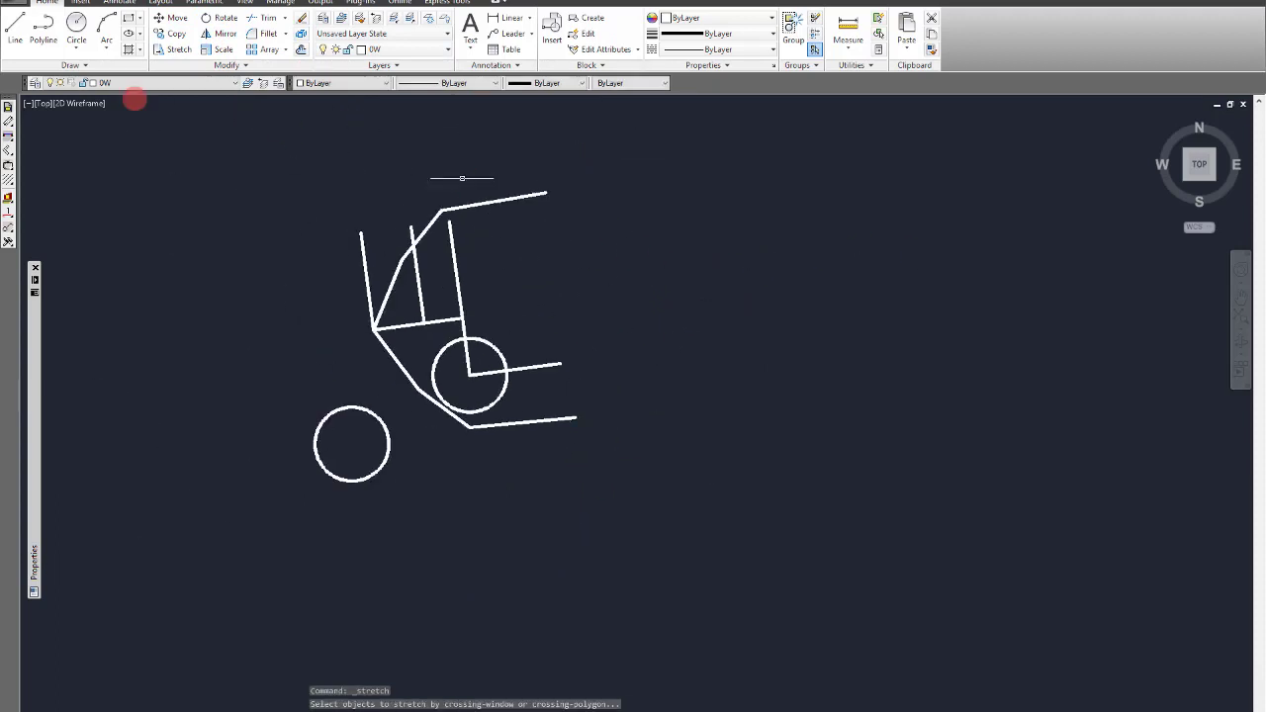
Step: Draw a near-vertical line beyond the free ends of the short slanted line and the lower polyline
{"action": "left_click", "coordinate": [14, 29]}
{"action": "left_click", "coordinate": [614, 280]}
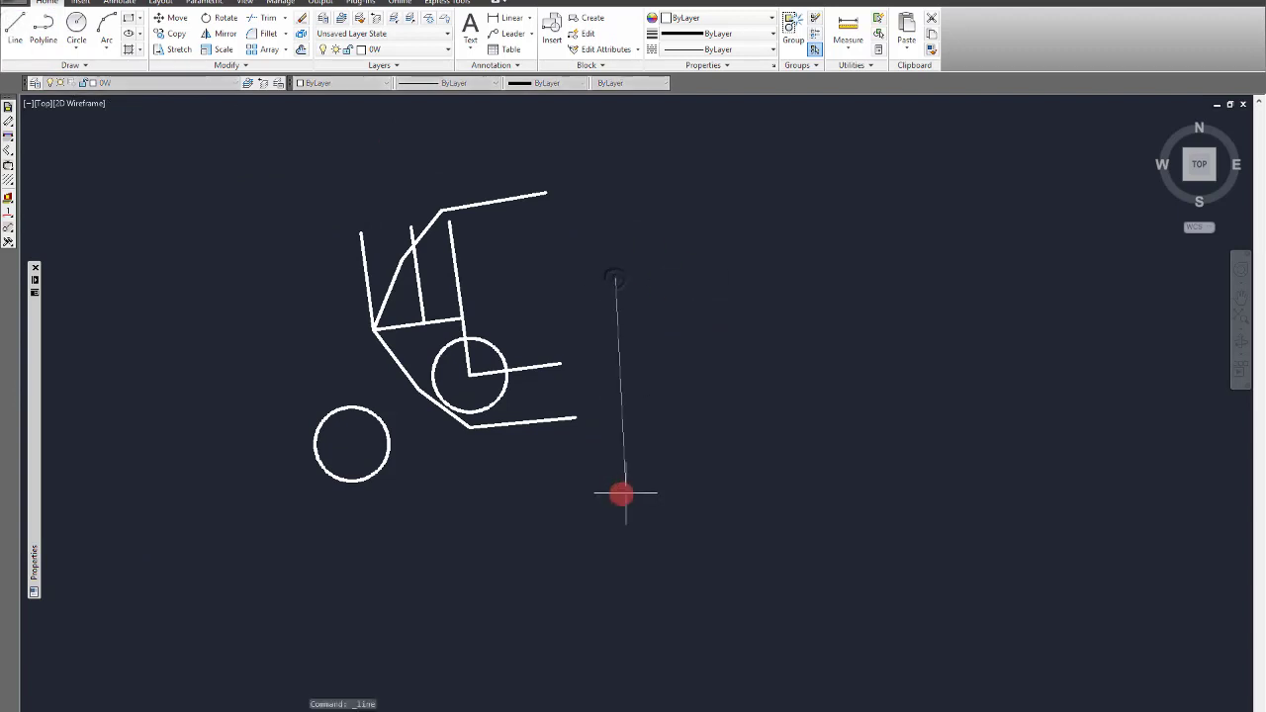
{"action": "left_click", "coordinate": [619, 494]}
Step: Try to stretch the slanted line from the circle's centre and the lower polyline past the vertical line by picking each individually, and undo it
{"action": "scroll", "coordinate": [557, 376], "scroll_direction": "up", "scroll_amount": 3}
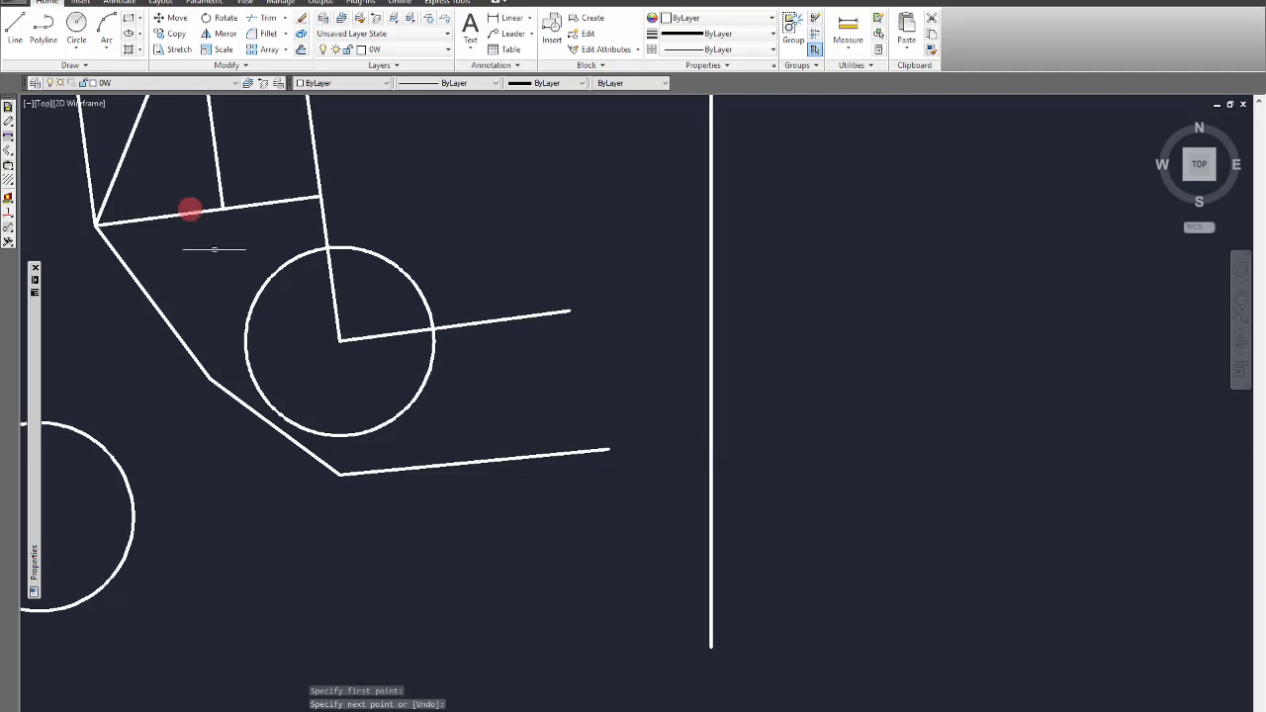
{"action": "left_click", "coordinate": [178, 50]}
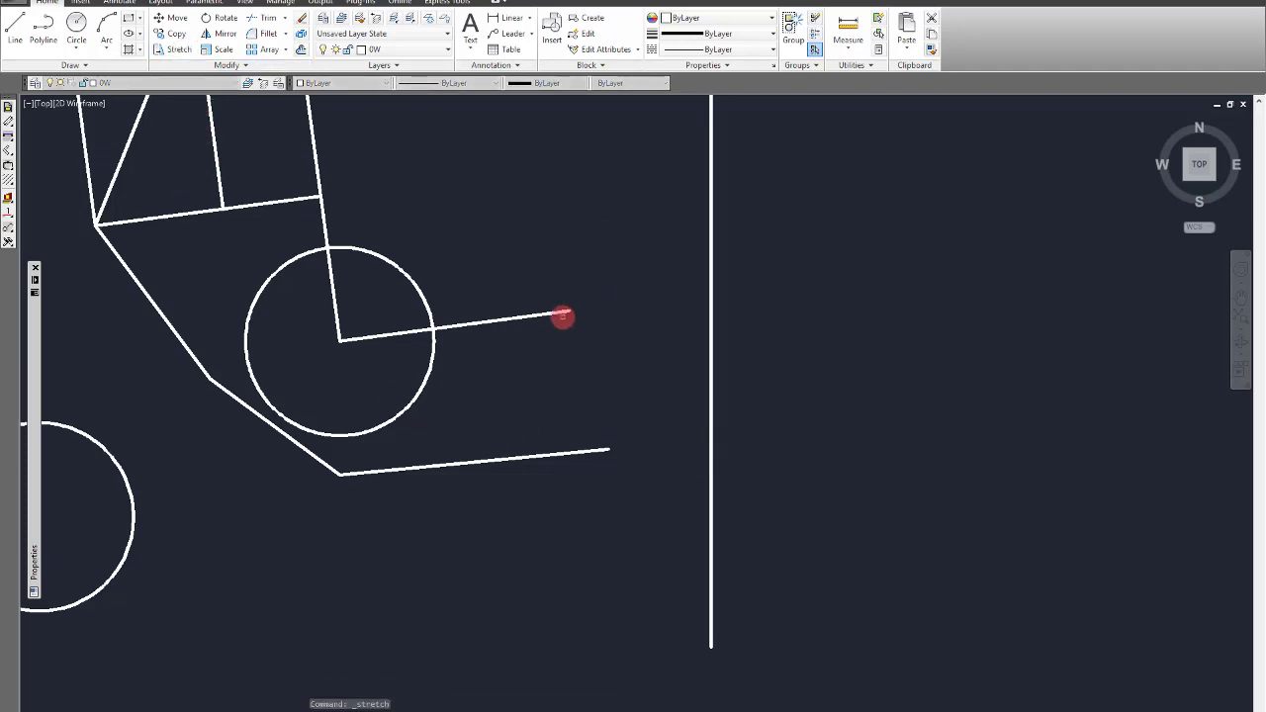
{"action": "left_click", "coordinate": [534, 316]}
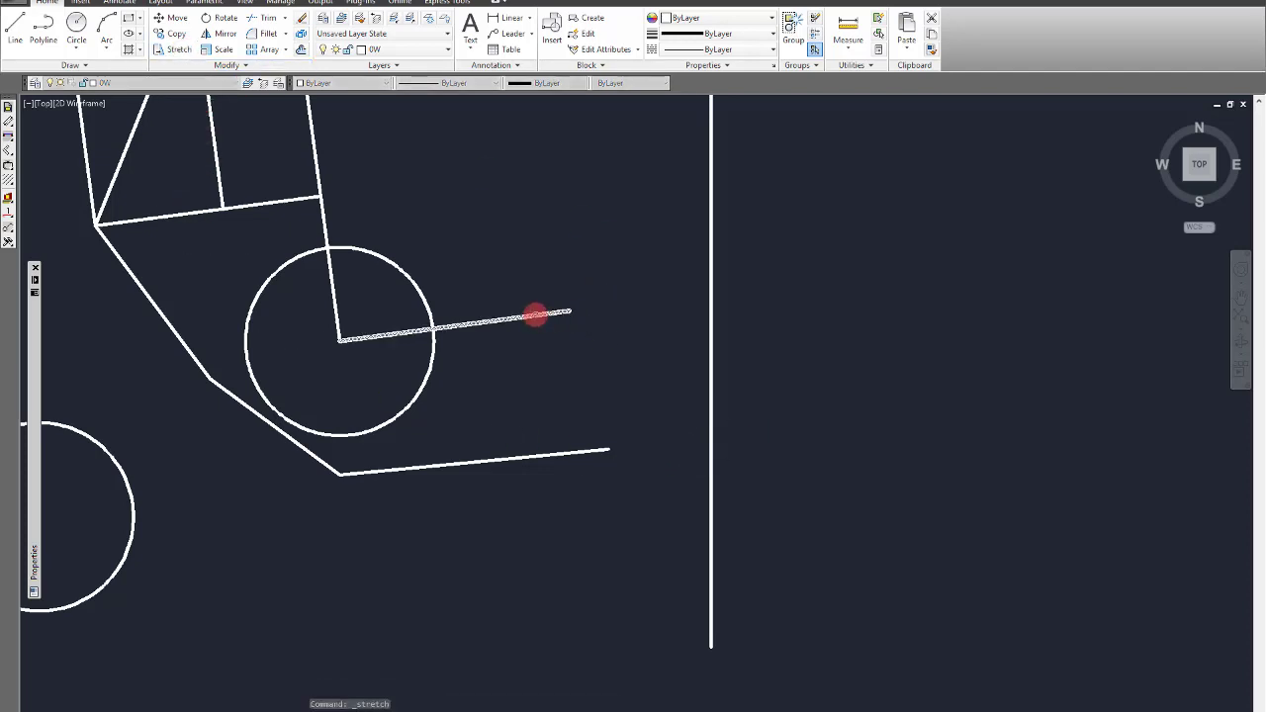
{"action": "left_click", "coordinate": [545, 314]}
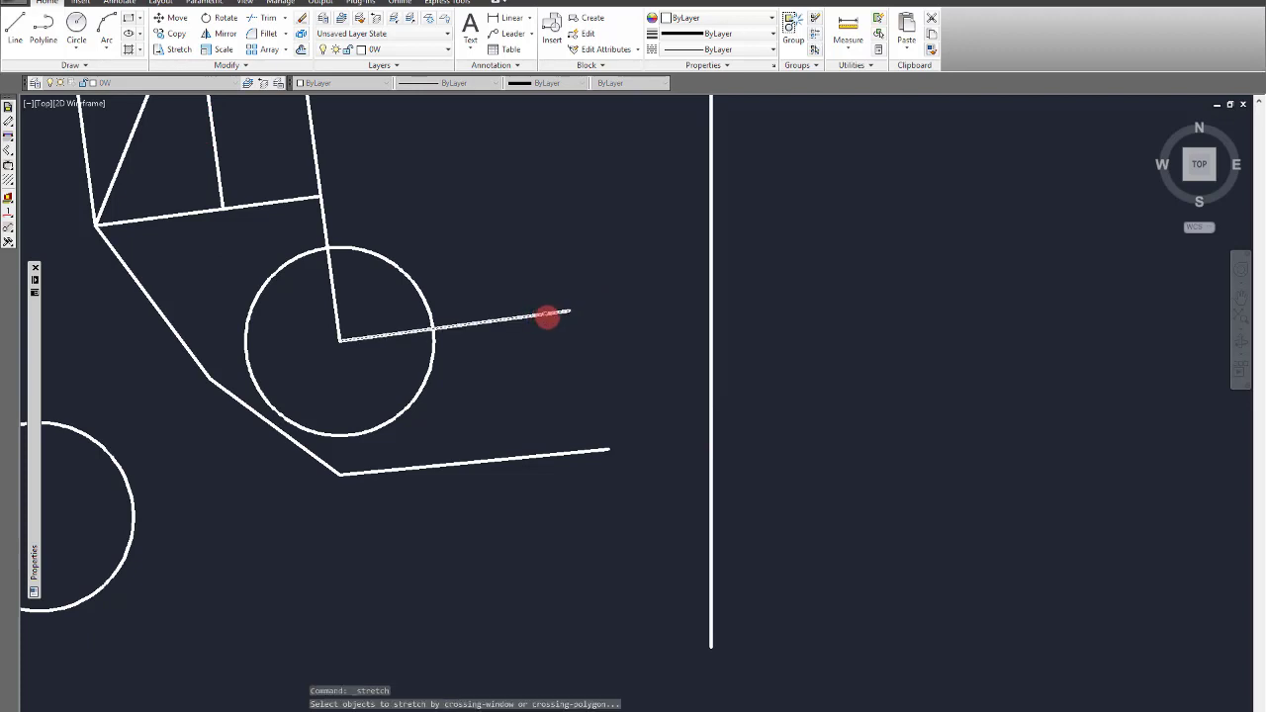
{"action": "left_click", "coordinate": [602, 452]}
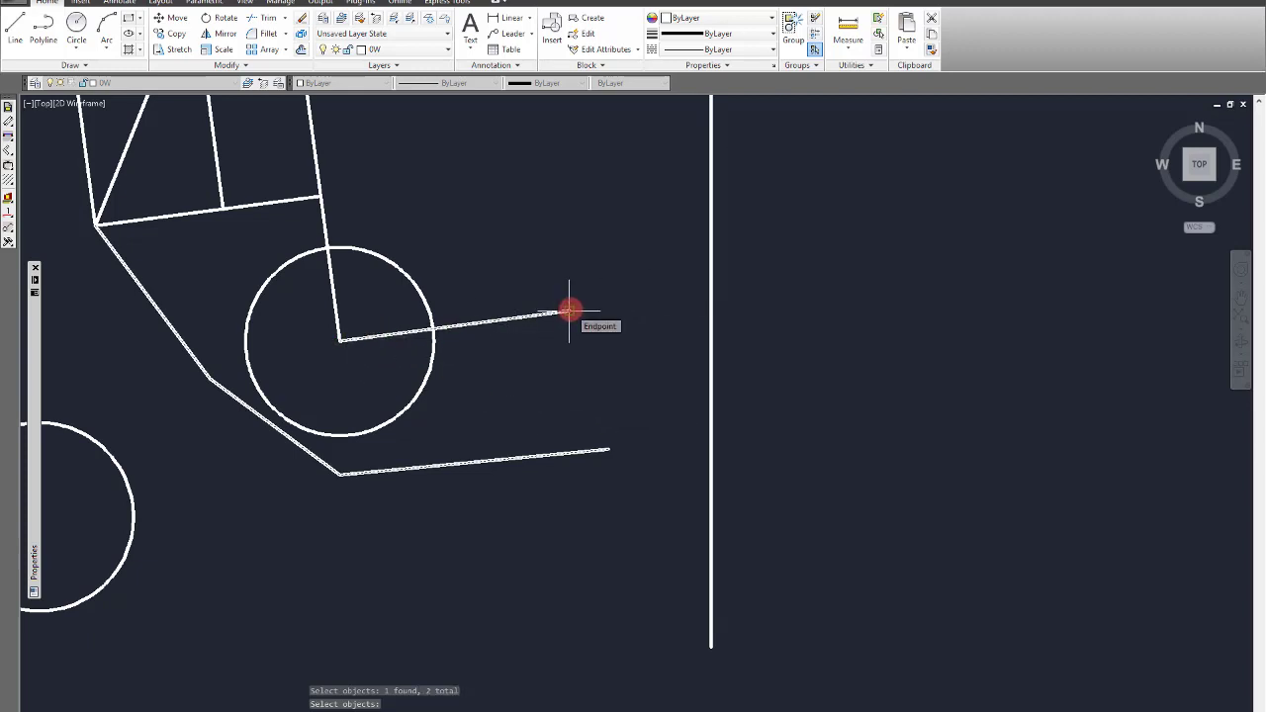
{"action": "left_click", "coordinate": [569, 311]}
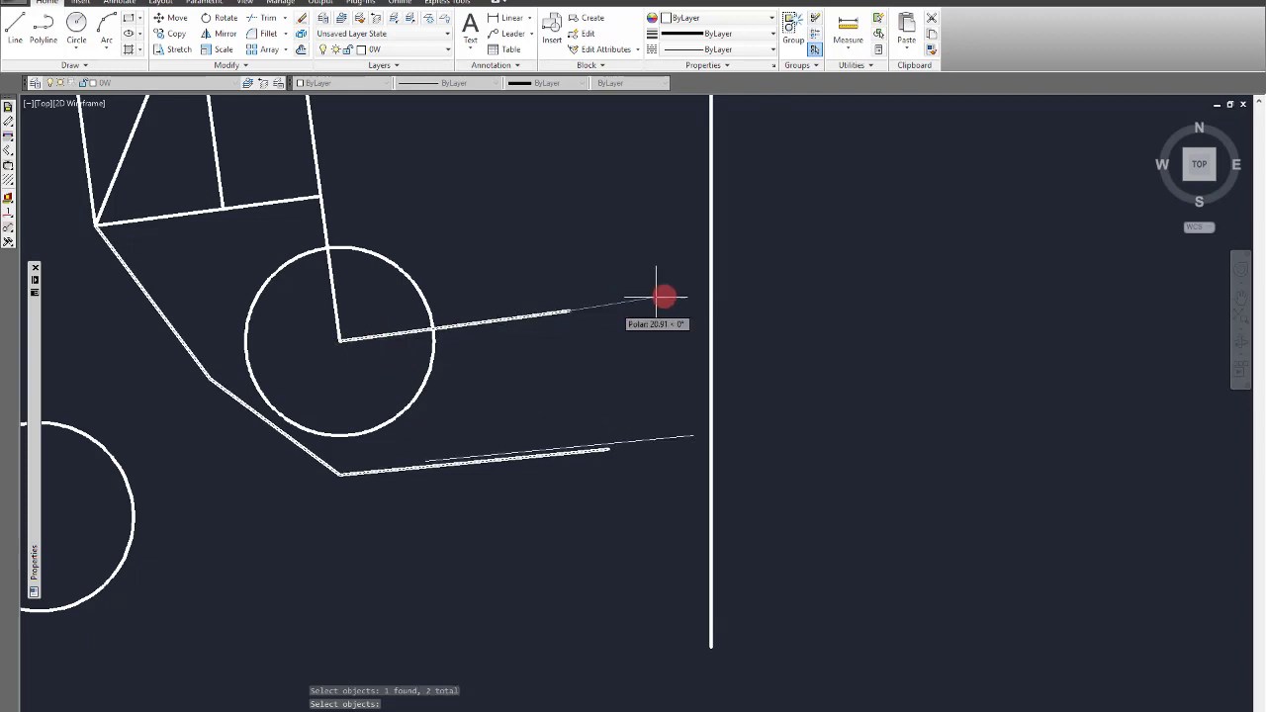
{"action": "left_click", "coordinate": [778, 284]}
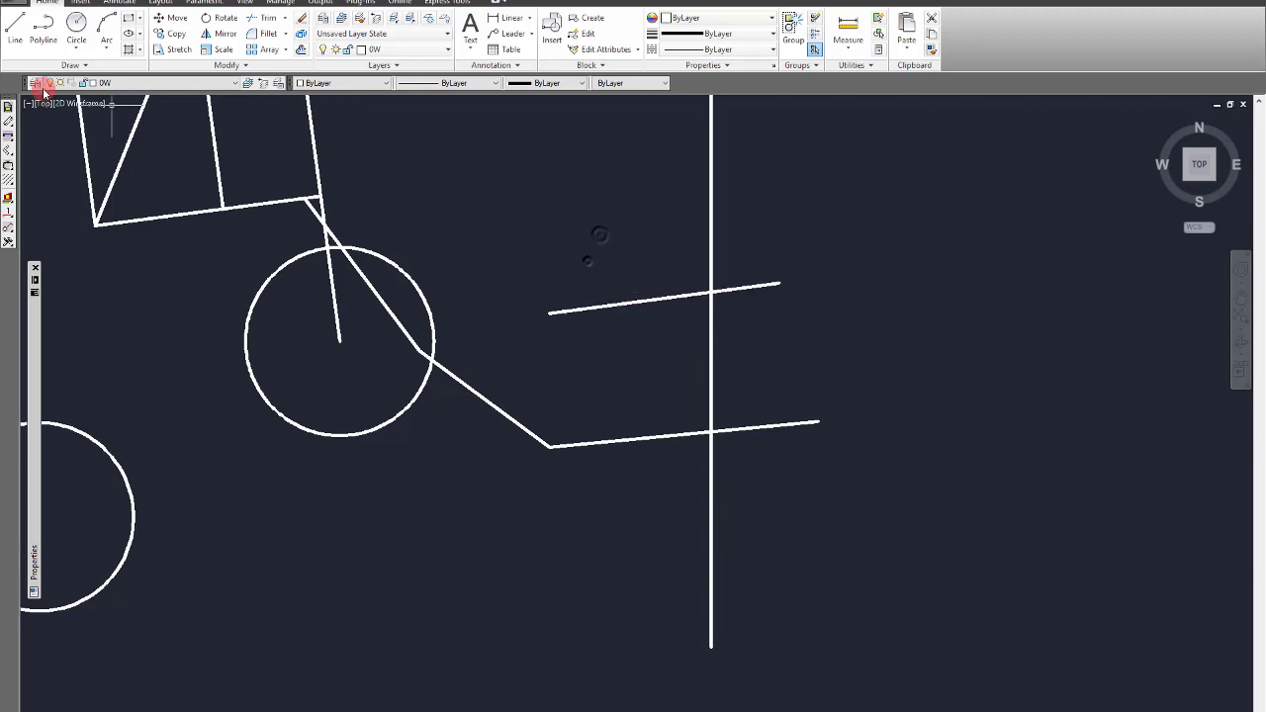
{"action": "left_click", "coordinate": [797, 425]}
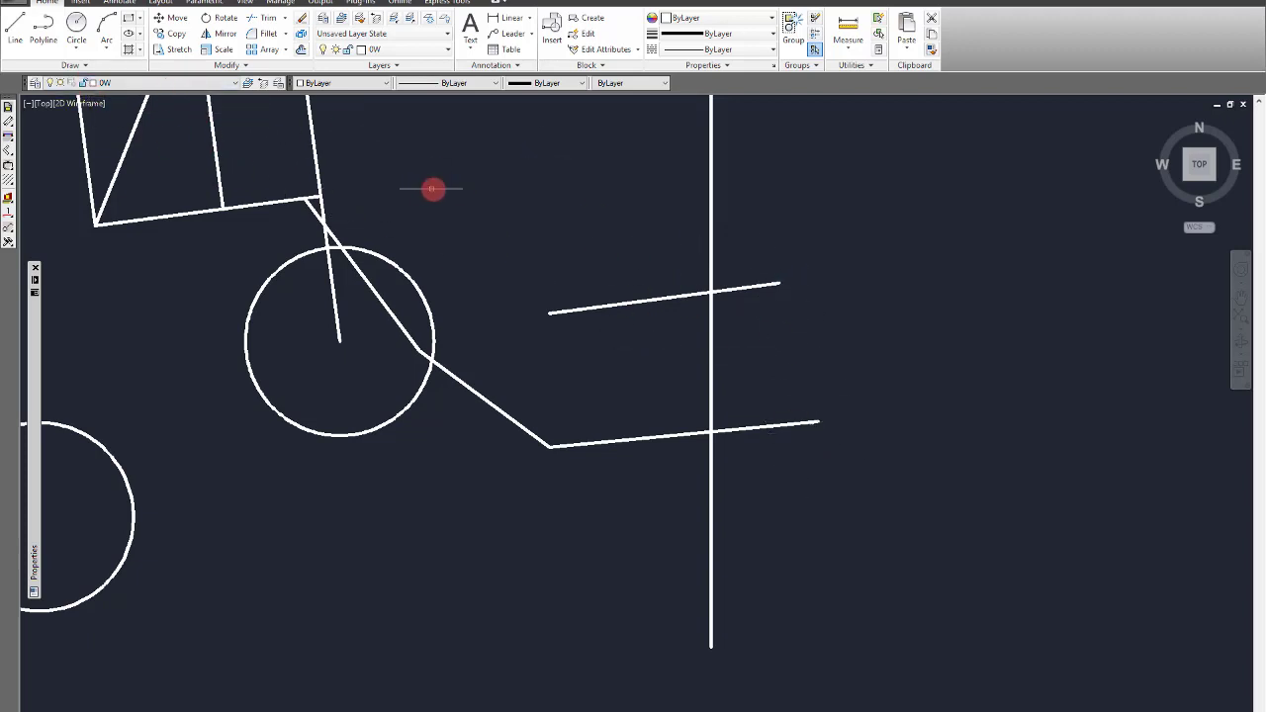
{"action": "key", "text": "ctrl+z"}
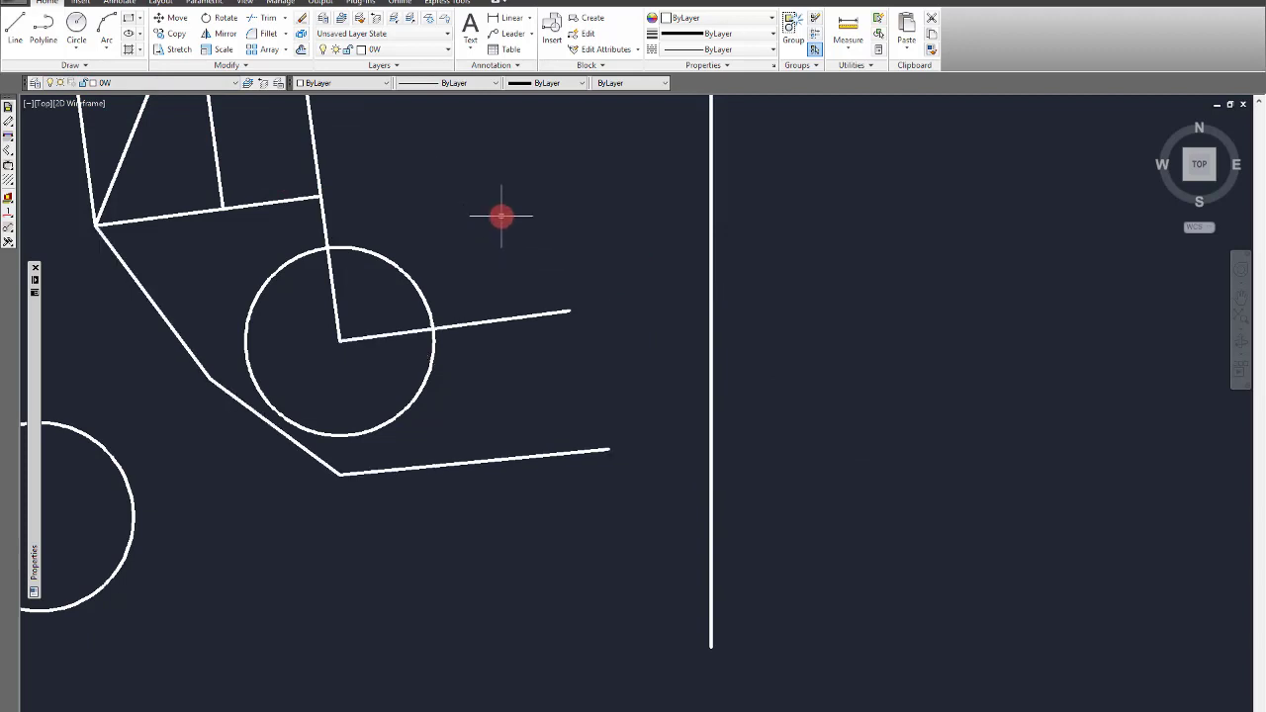
Step: Stretch the free ends of the slanted line and the lower polyline past the vertical line, selecting both ends with a crossing window
{"action": "left_click", "coordinate": [173, 50]}
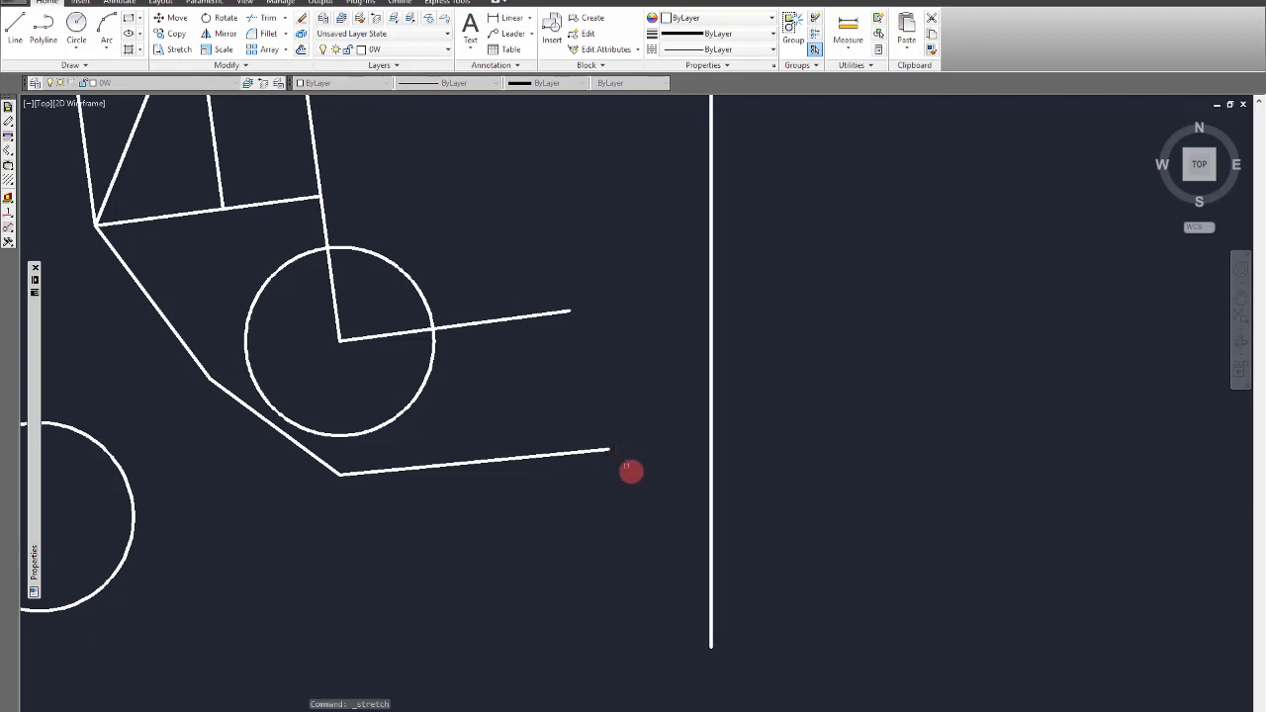
{"action": "left_click", "coordinate": [629, 471]}
{"action": "left_click", "coordinate": [557, 268]}
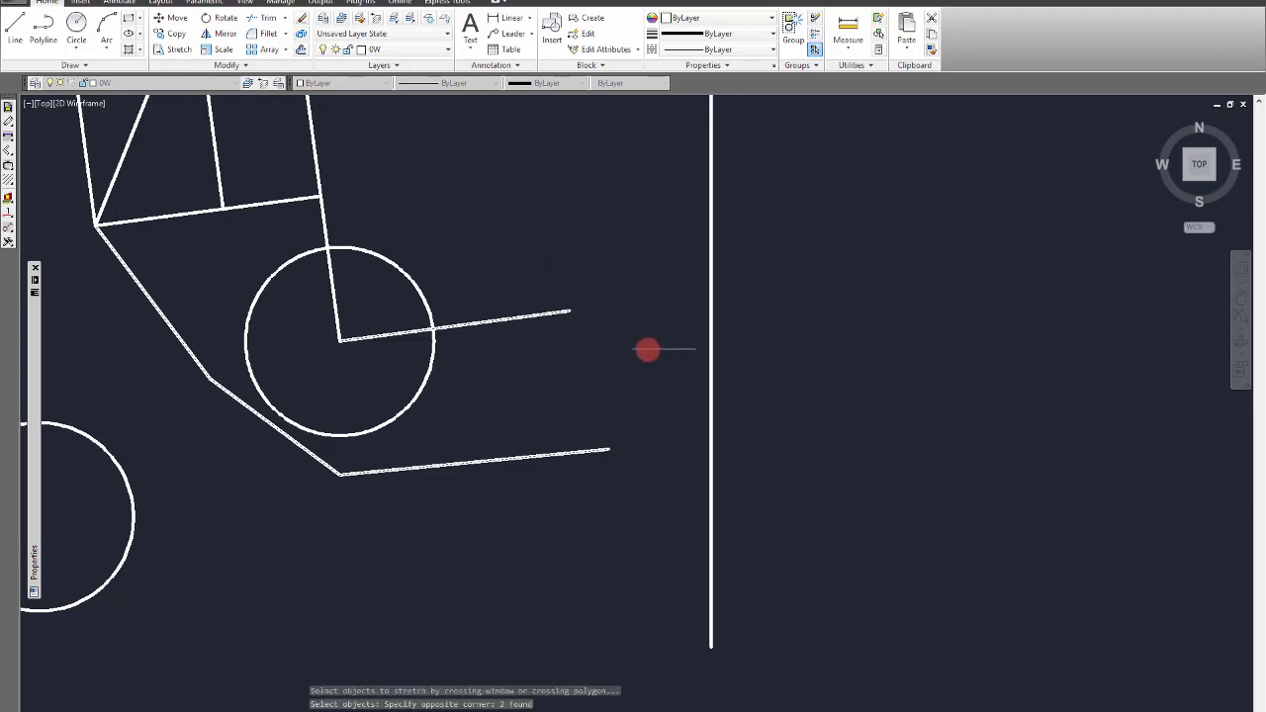
{"action": "key", "text": "Return"}
{"action": "left_click", "coordinate": [568, 313]}
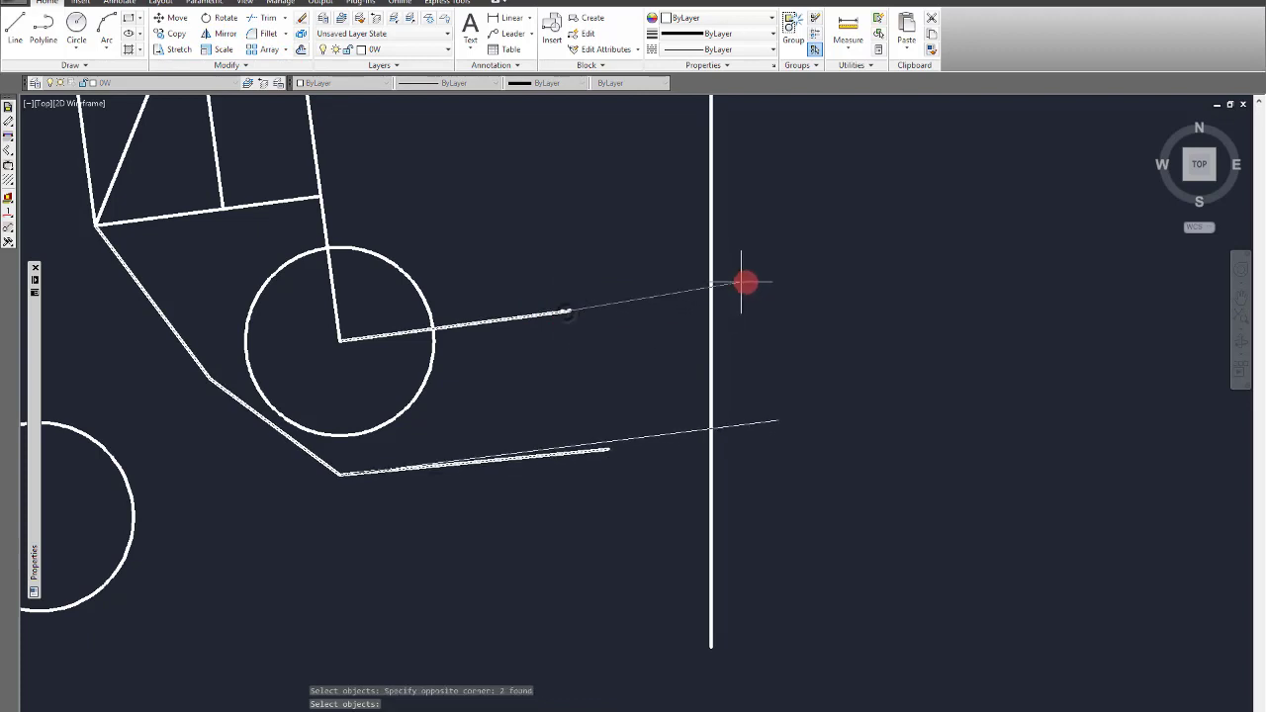
{"action": "left_click", "coordinate": [819, 278]}
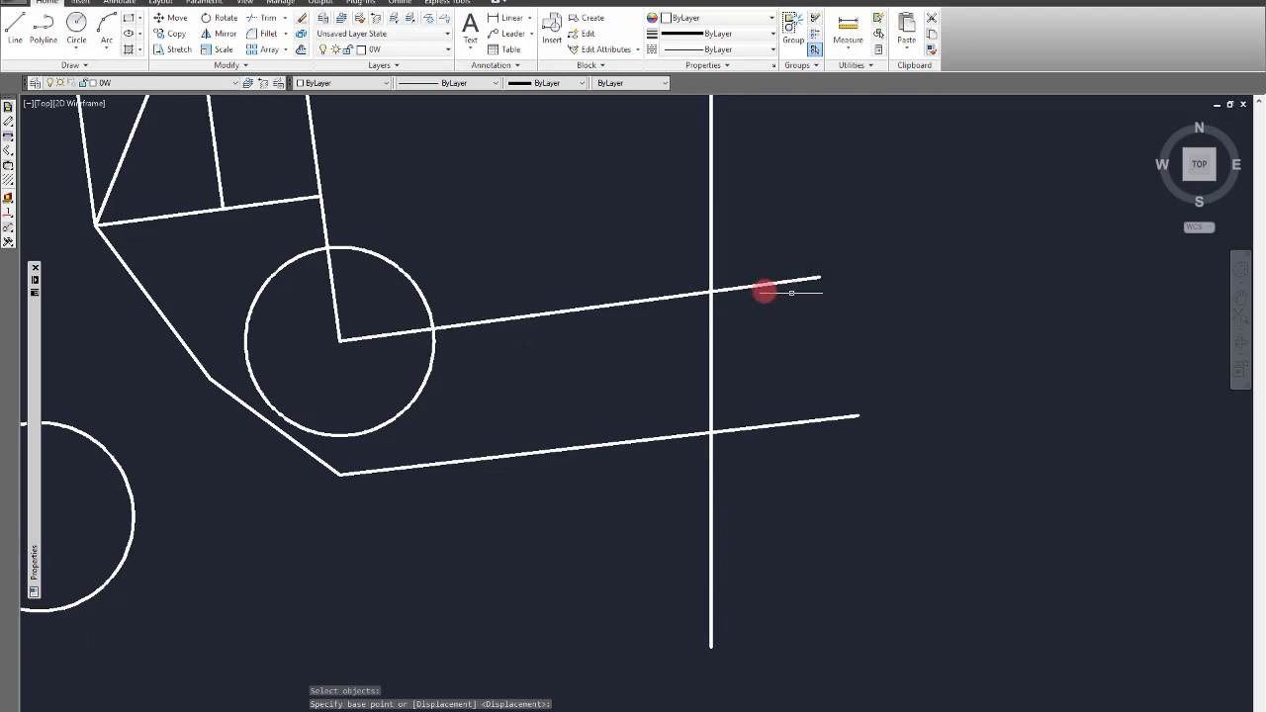
{"action": "left_click", "coordinate": [653, 538]}
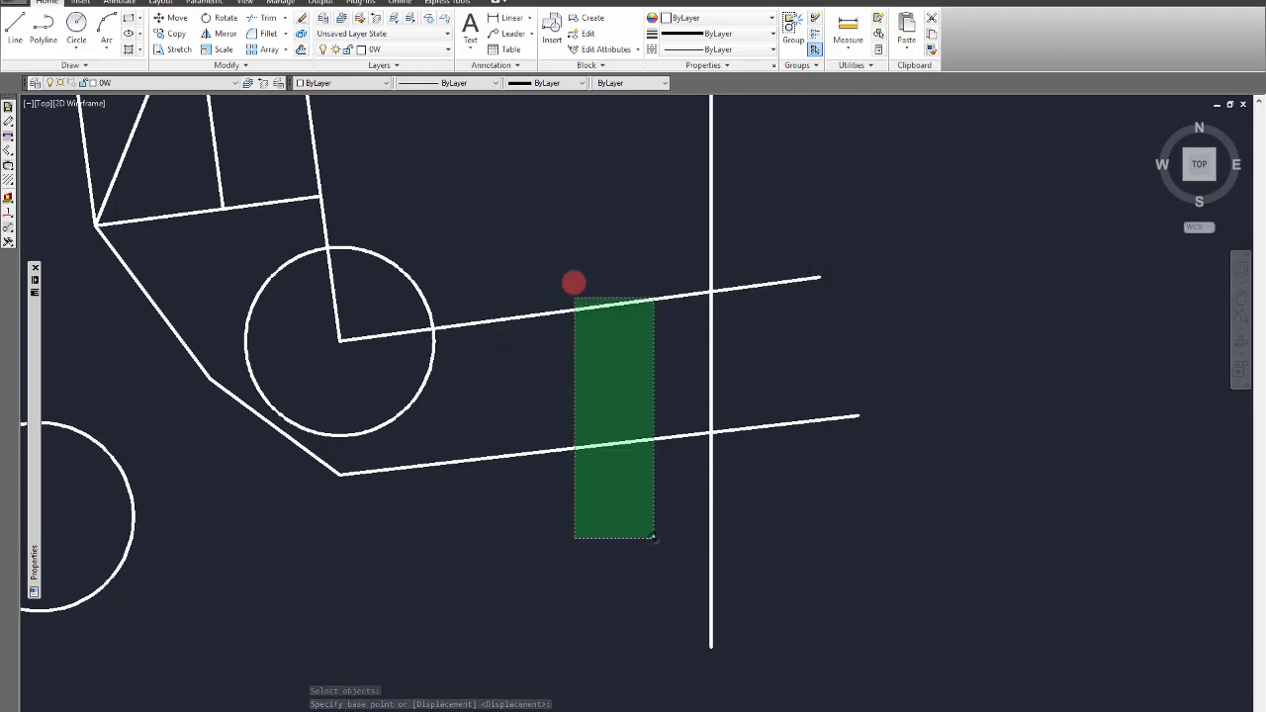
{"action": "left_click", "coordinate": [622, 505]}
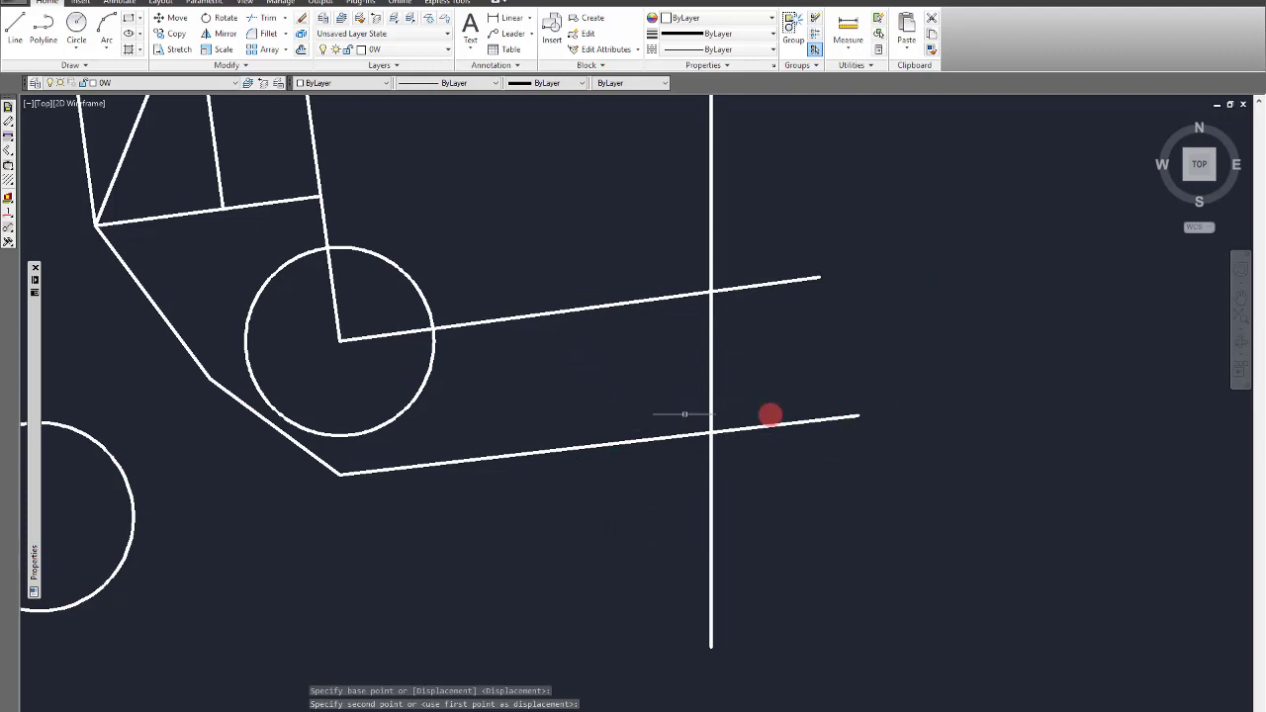
{"action": "left_click", "coordinate": [638, 506]}
{"action": "left_click", "coordinate": [606, 441]}
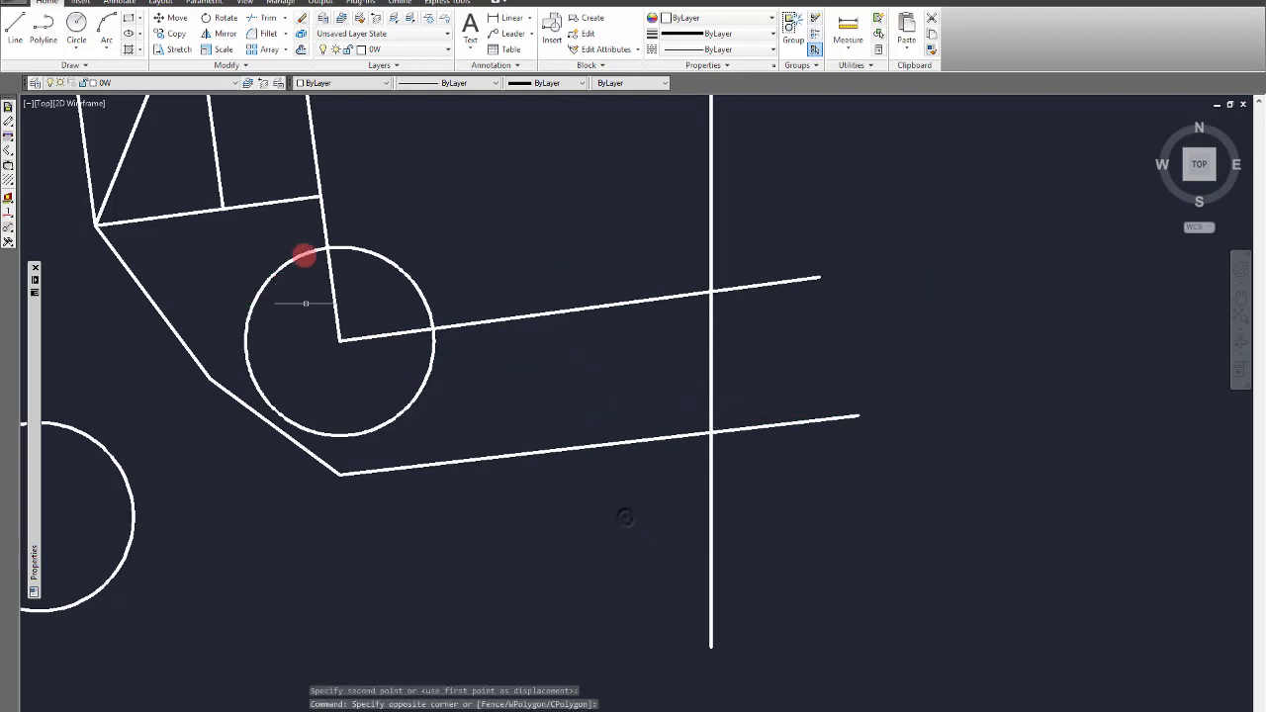
{"action": "scroll", "coordinate": [574, 371], "scroll_direction": "down", "scroll_amount": 1}
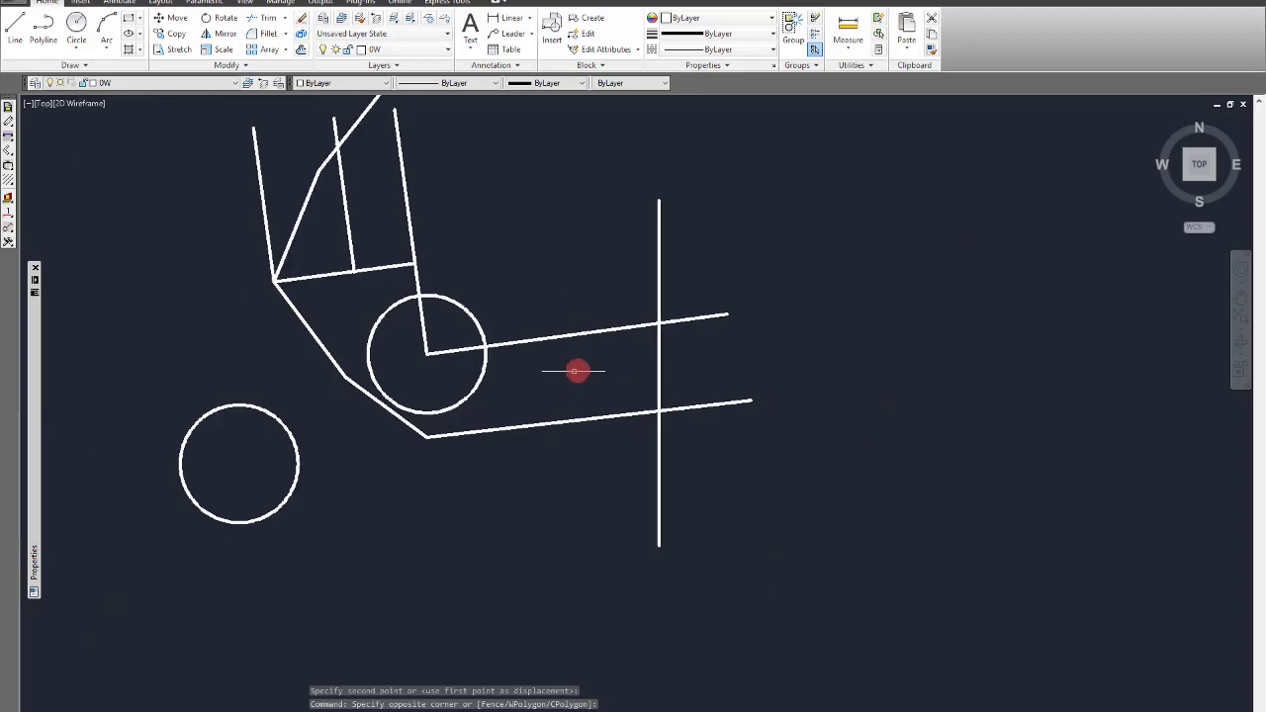
{"action": "scroll", "coordinate": [589, 364], "scroll_direction": "up", "scroll_amount": 1}
{"action": "scroll", "coordinate": [554, 356], "scroll_direction": "down", "scroll_amount": 1}
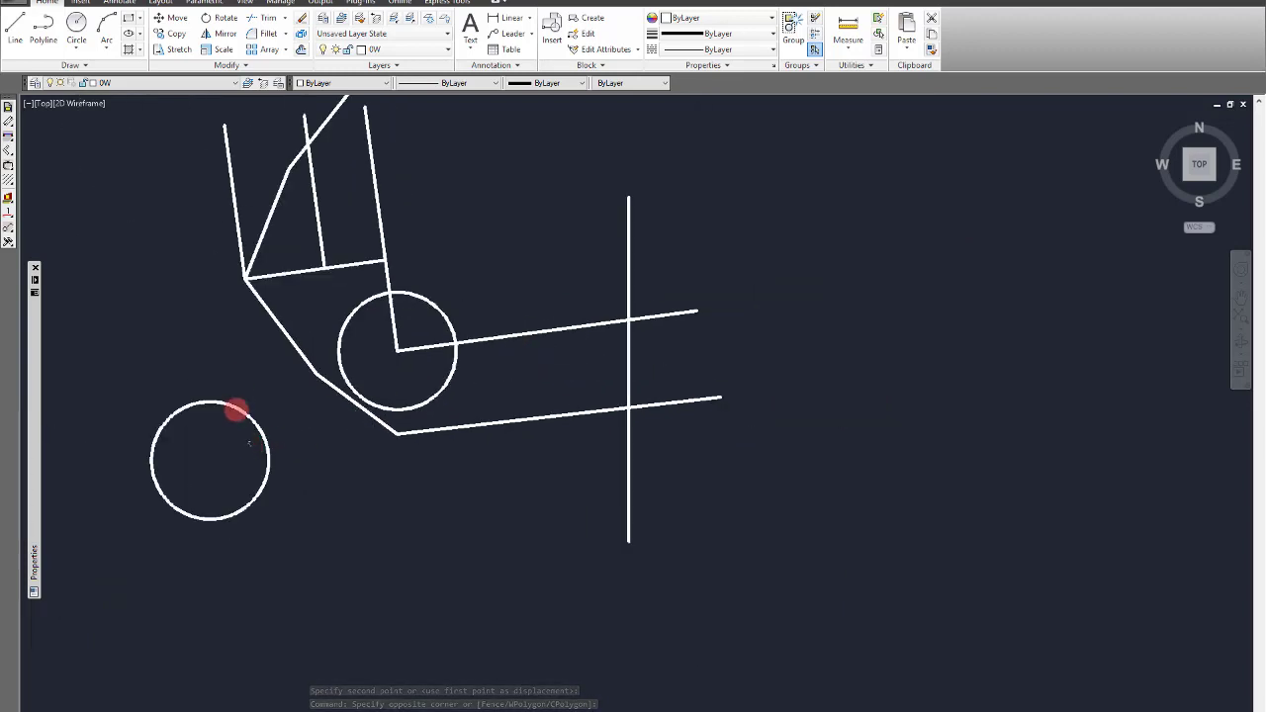
{"action": "left_click", "coordinate": [230, 383]}
{"action": "left_click", "coordinate": [221, 408]}
{"action": "key", "text": "Escape"}
{"action": "scroll", "coordinate": [198, 444], "scroll_direction": "up", "scroll_amount": 3}
{"action": "scroll", "coordinate": [564, 427], "scroll_direction": "down", "scroll_amount": 5}
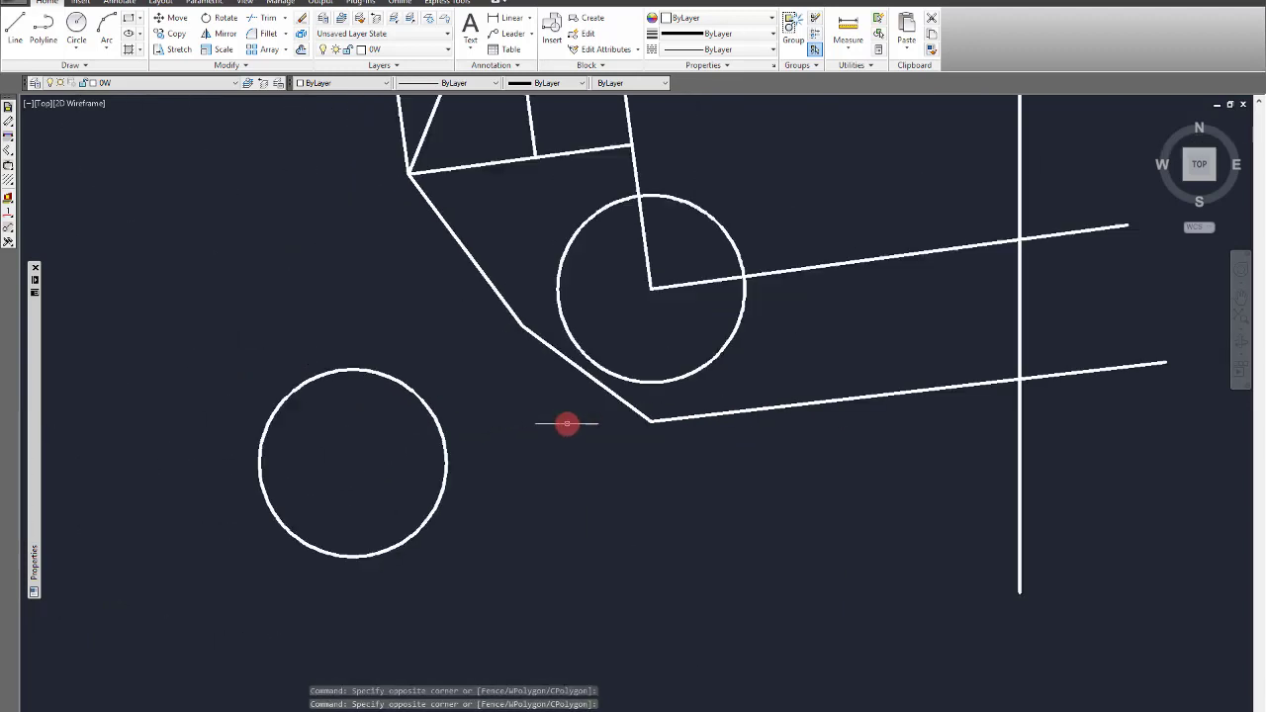
{"action": "scroll", "coordinate": [809, 192], "scroll_direction": "up", "scroll_amount": 2}
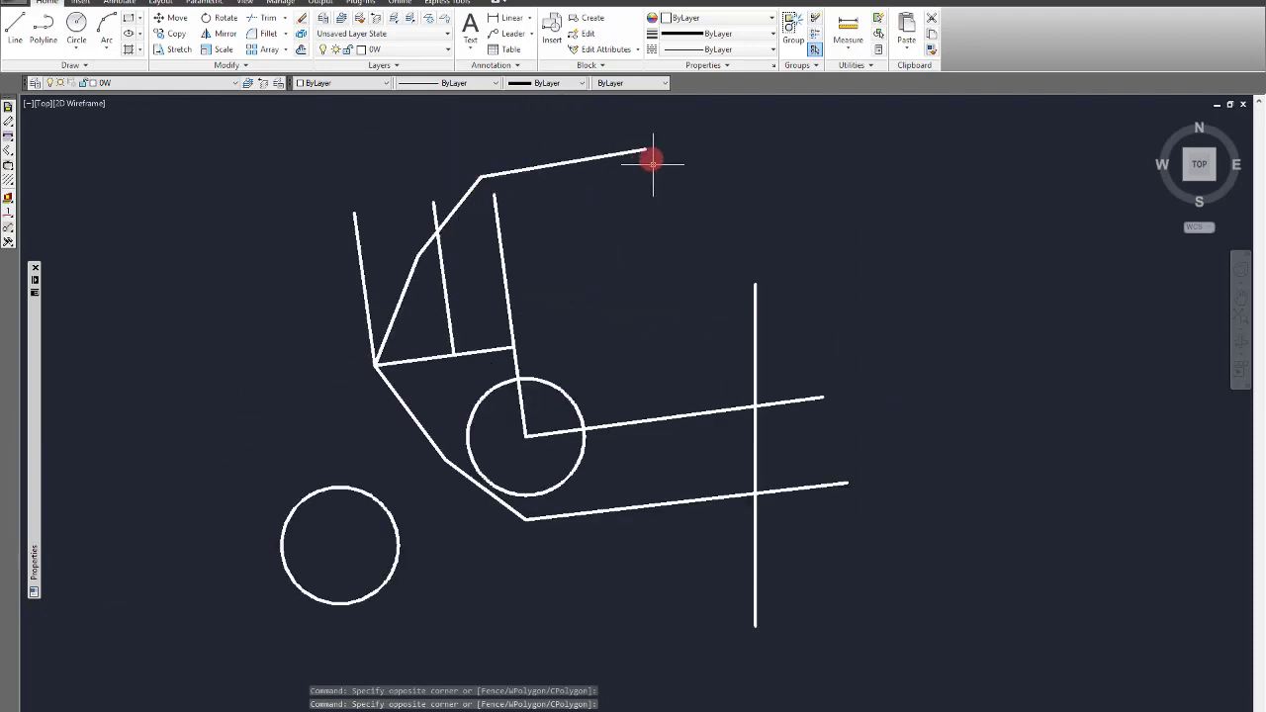
Step: Stretch the upper polyline's free end outward from its endpoint so that its last segment runs almost horizontally
{"action": "scroll", "coordinate": [652, 155], "scroll_direction": "up", "scroll_amount": 3}
{"action": "scroll", "coordinate": [622, 209], "scroll_direction": "down", "scroll_amount": 2}
{"action": "left_click", "coordinate": [175, 48]}
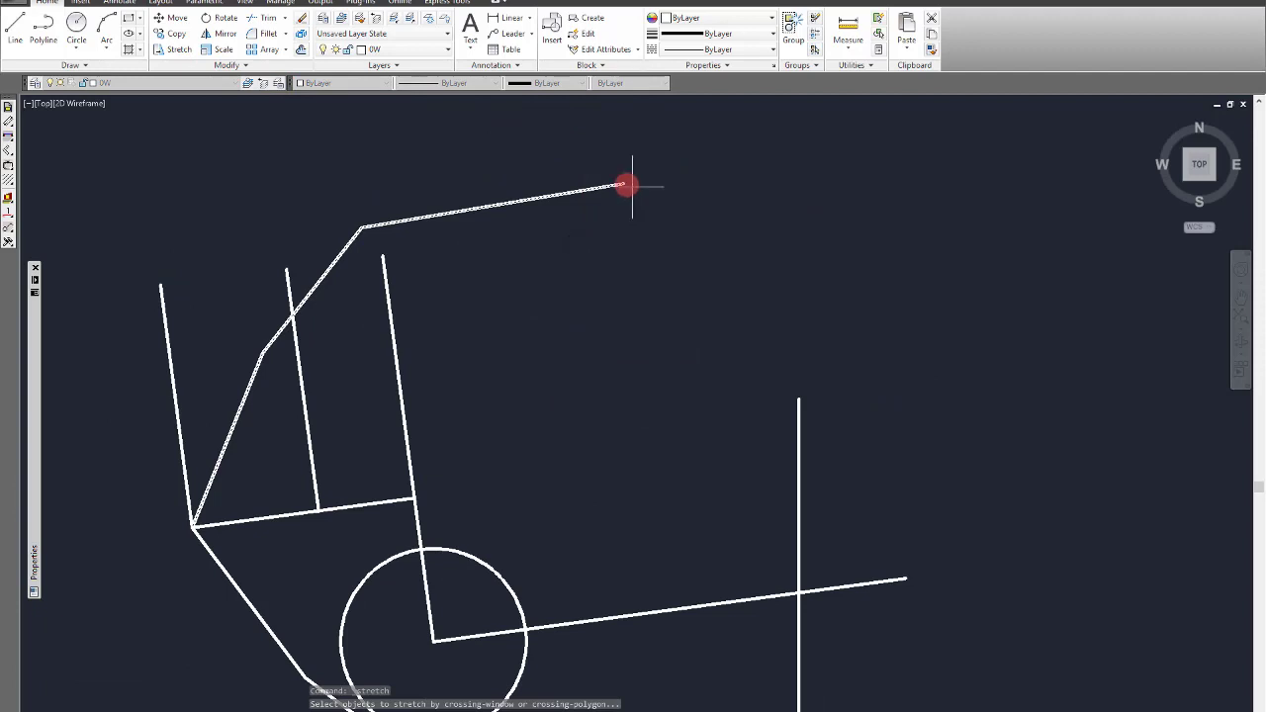
{"action": "left_click", "coordinate": [625, 184]}
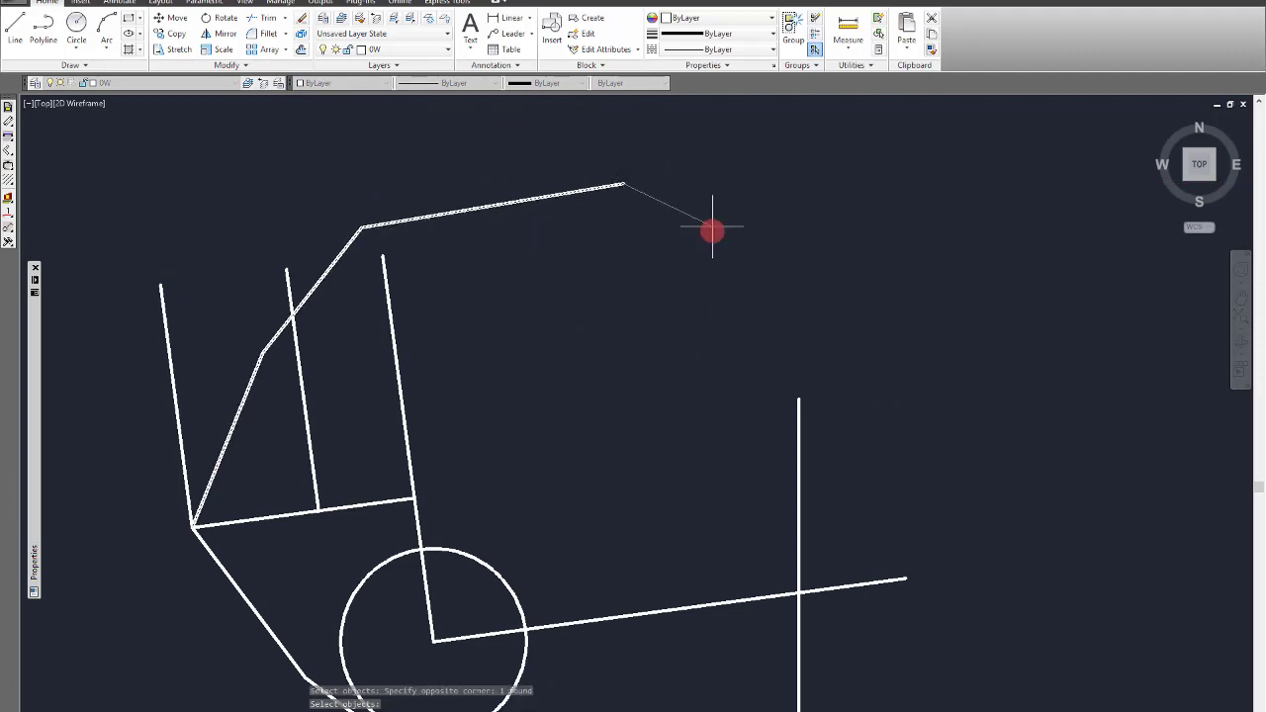
{"action": "left_click", "coordinate": [876, 233]}
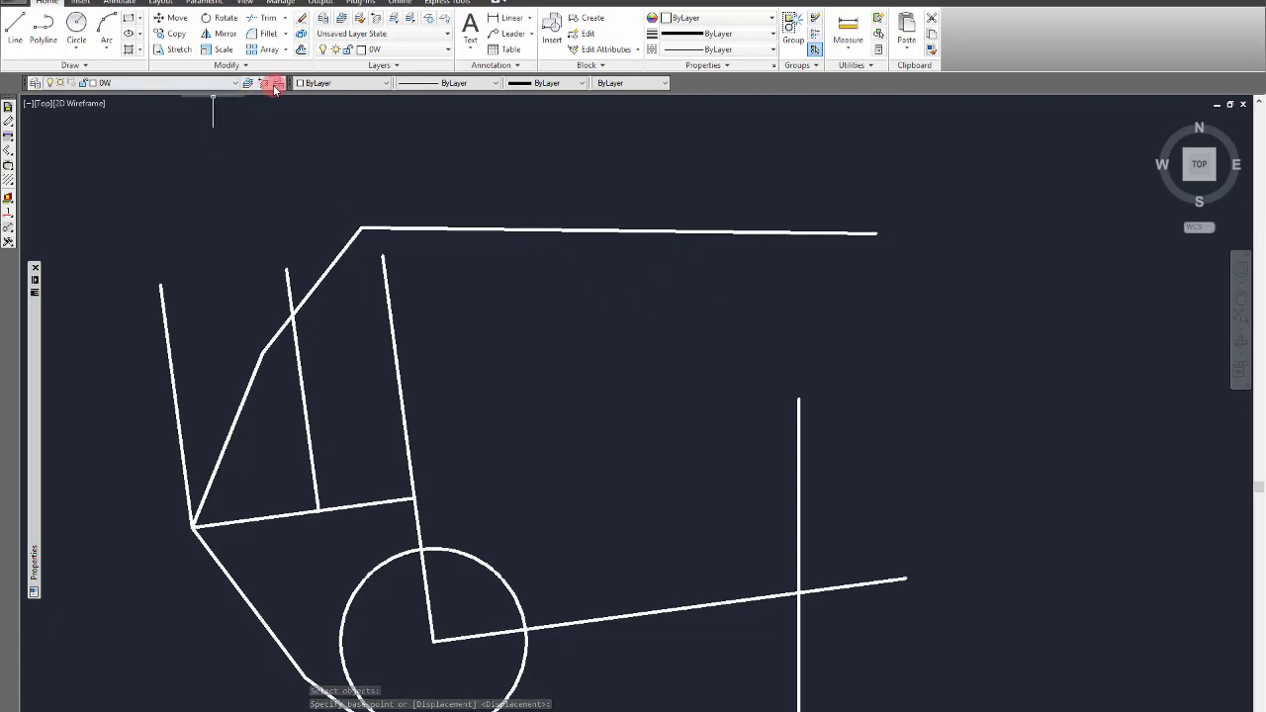
{"action": "scroll", "coordinate": [758, 347], "scroll_direction": "down", "scroll_amount": 3}
{"action": "scroll", "coordinate": [775, 428], "scroll_direction": "up", "scroll_amount": 5}
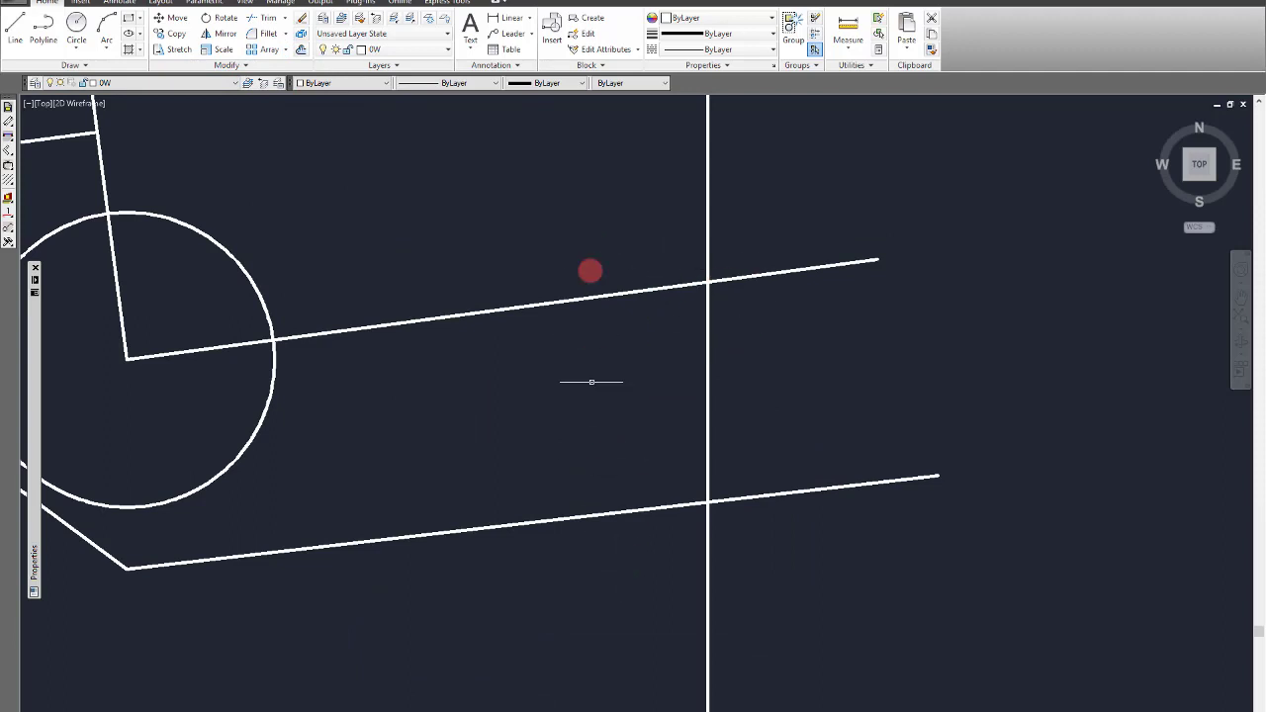
{"action": "scroll", "coordinate": [633, 376], "scroll_direction": "down", "scroll_amount": 4}
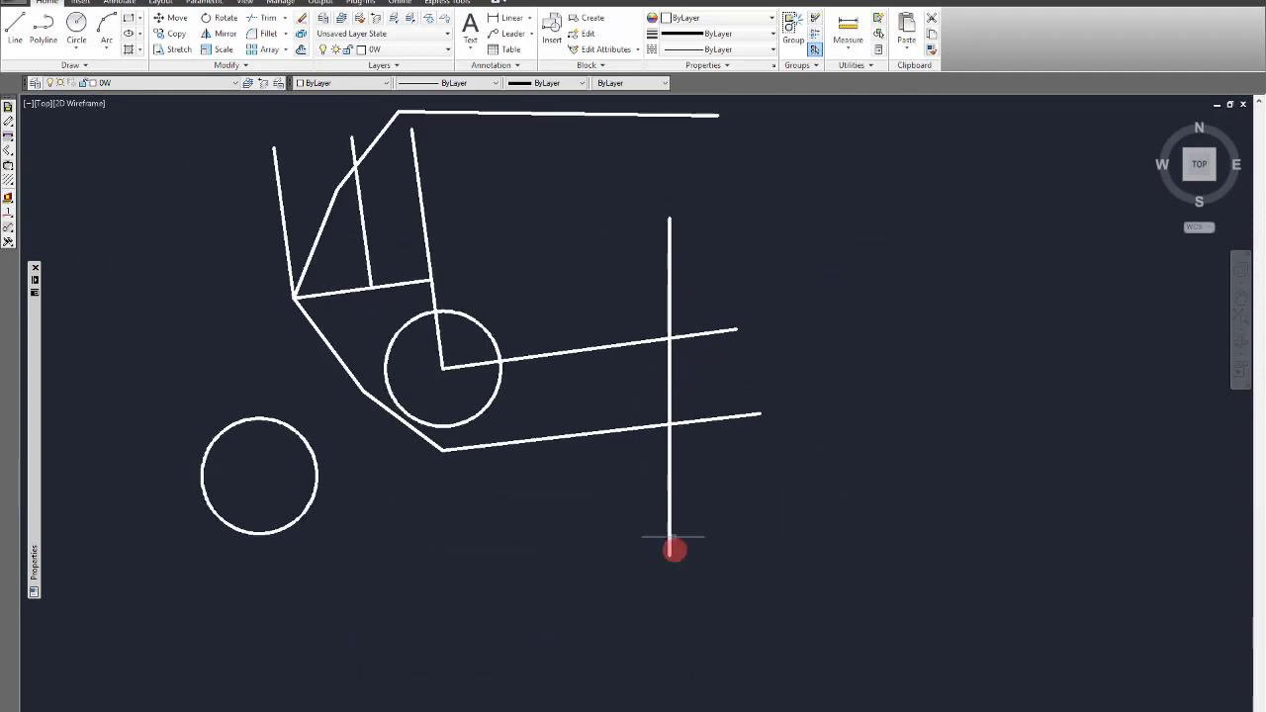
{"action": "left_click", "coordinate": [671, 551]}
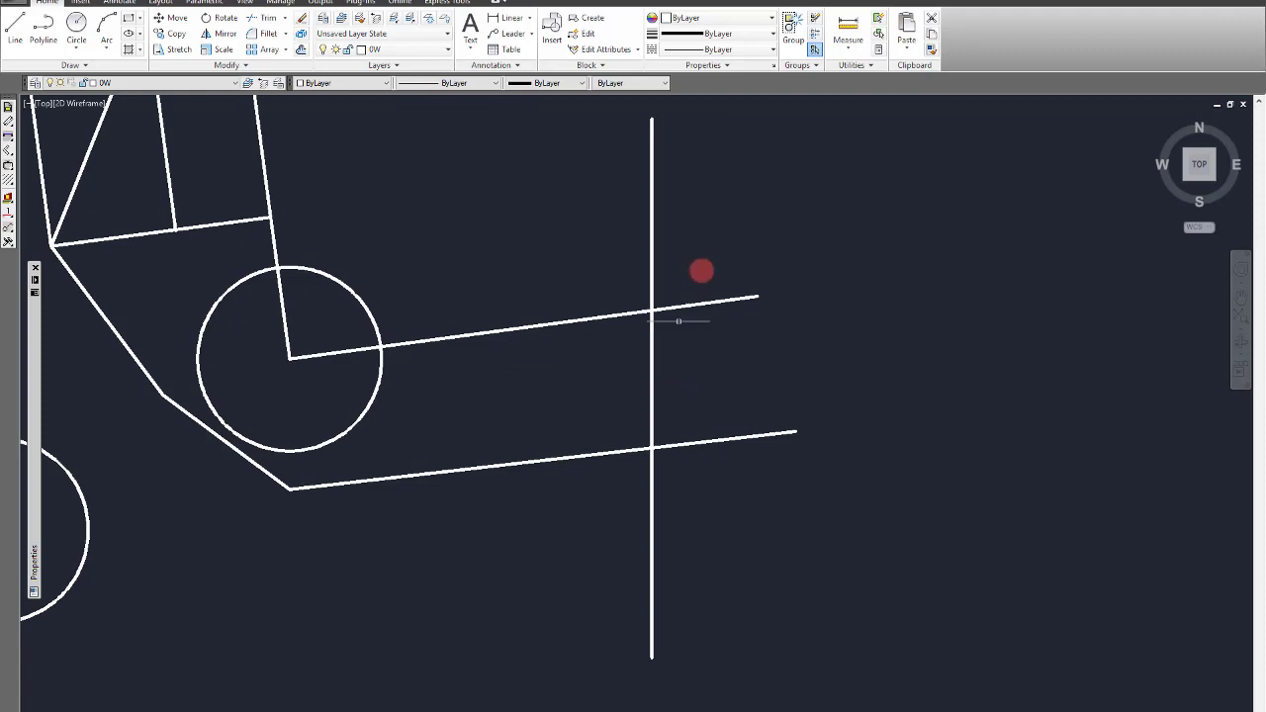
{"action": "left_click", "coordinate": [257, 19]}
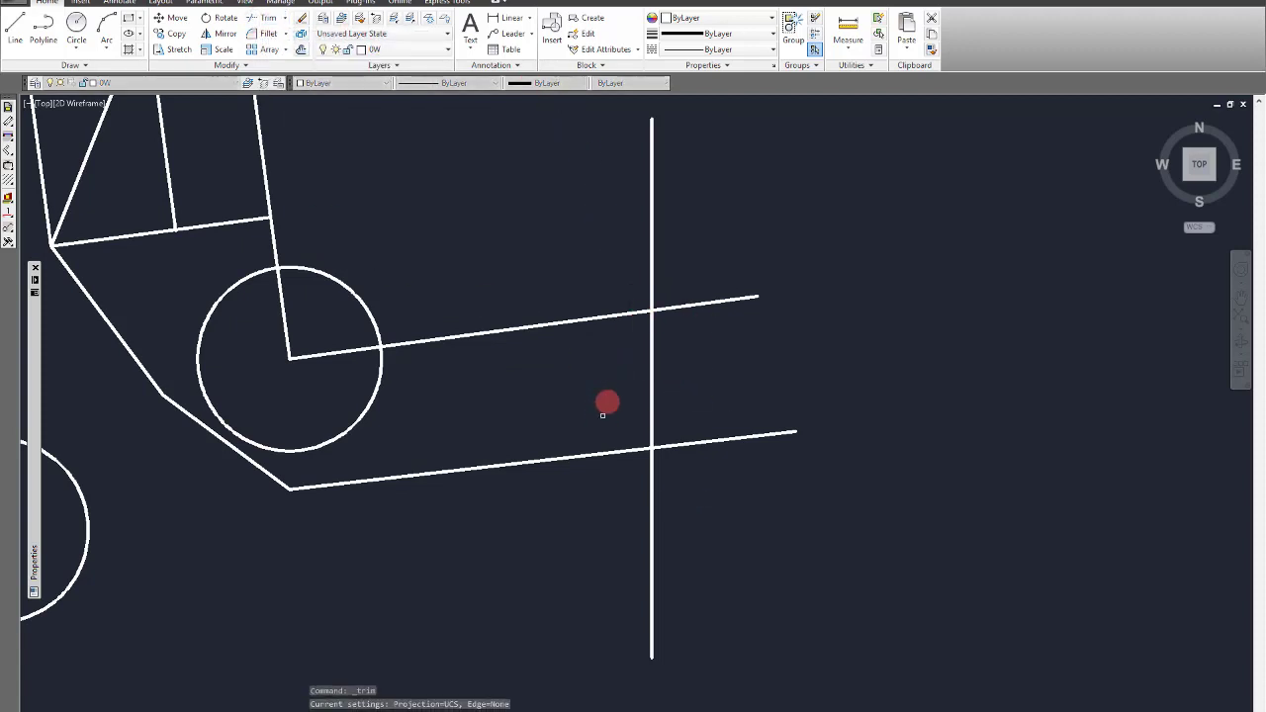
{"action": "left_click", "coordinate": [623, 292]}
{"action": "left_click", "coordinate": [565, 481]}
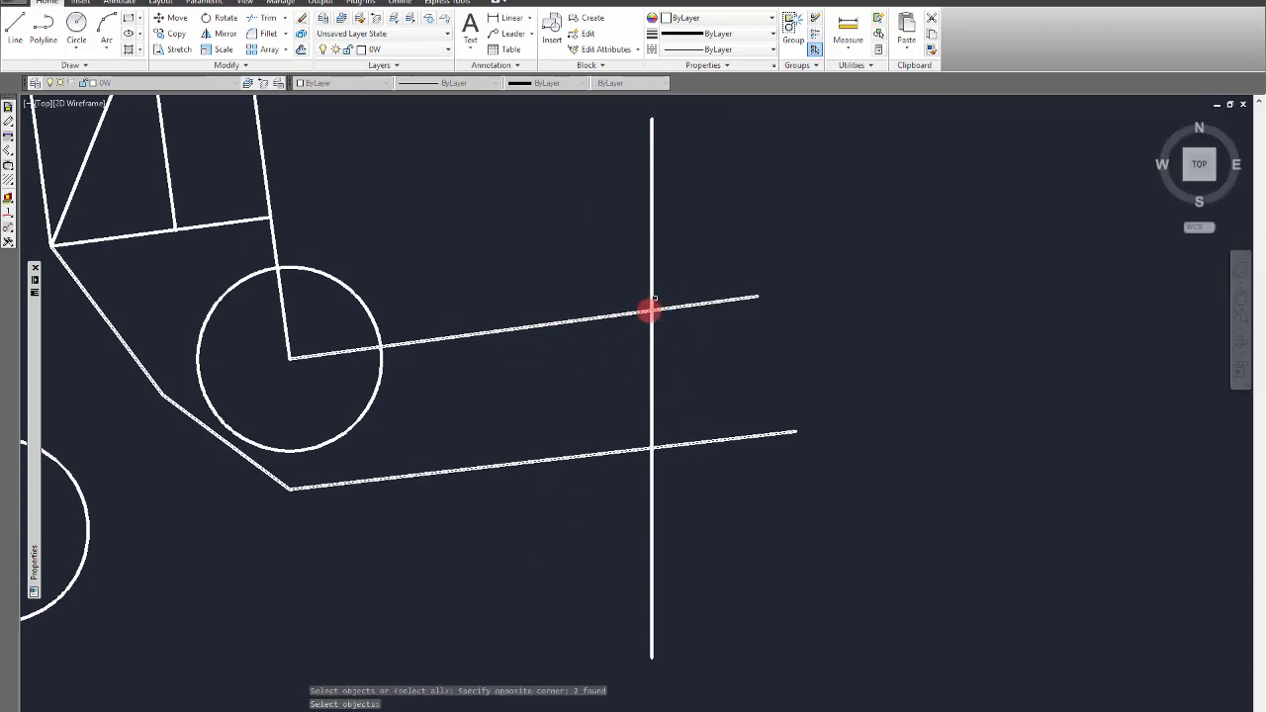
{"action": "key", "text": "Return"}
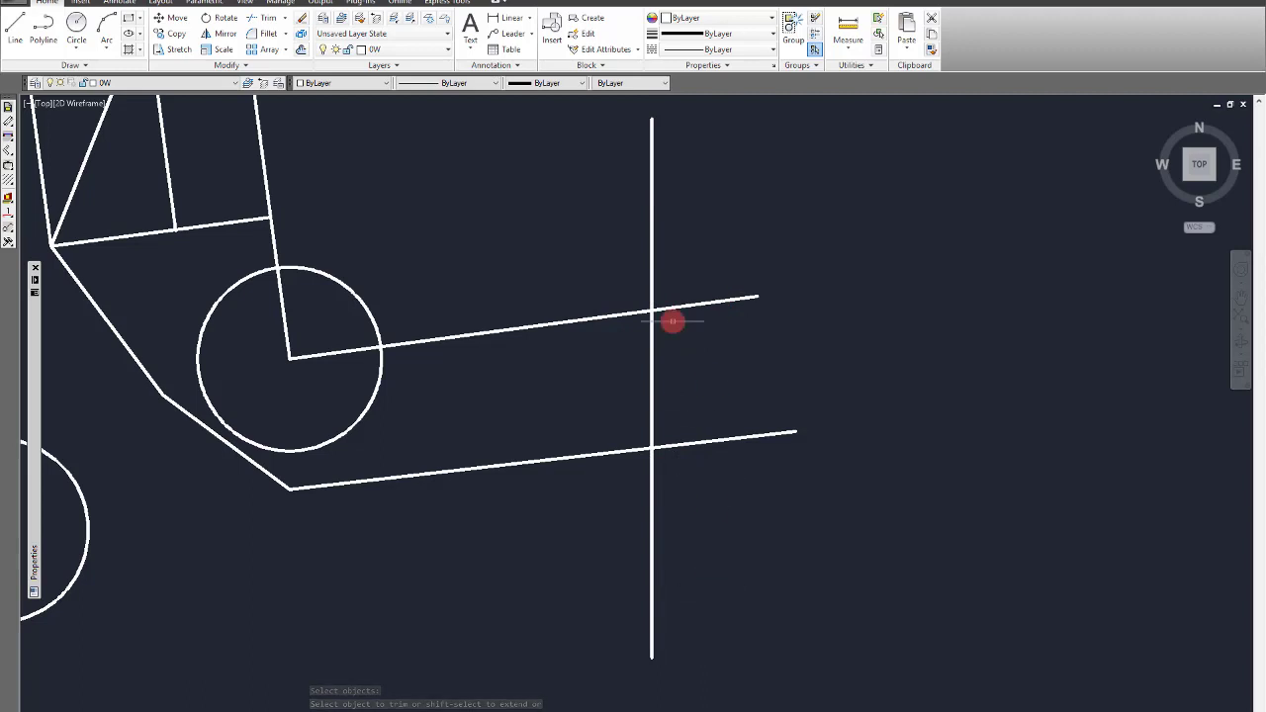
Step: Trim the ends of the slanted line and the lower polyline that project beyond the vertical line
{"action": "left_click", "coordinate": [259, 17]}
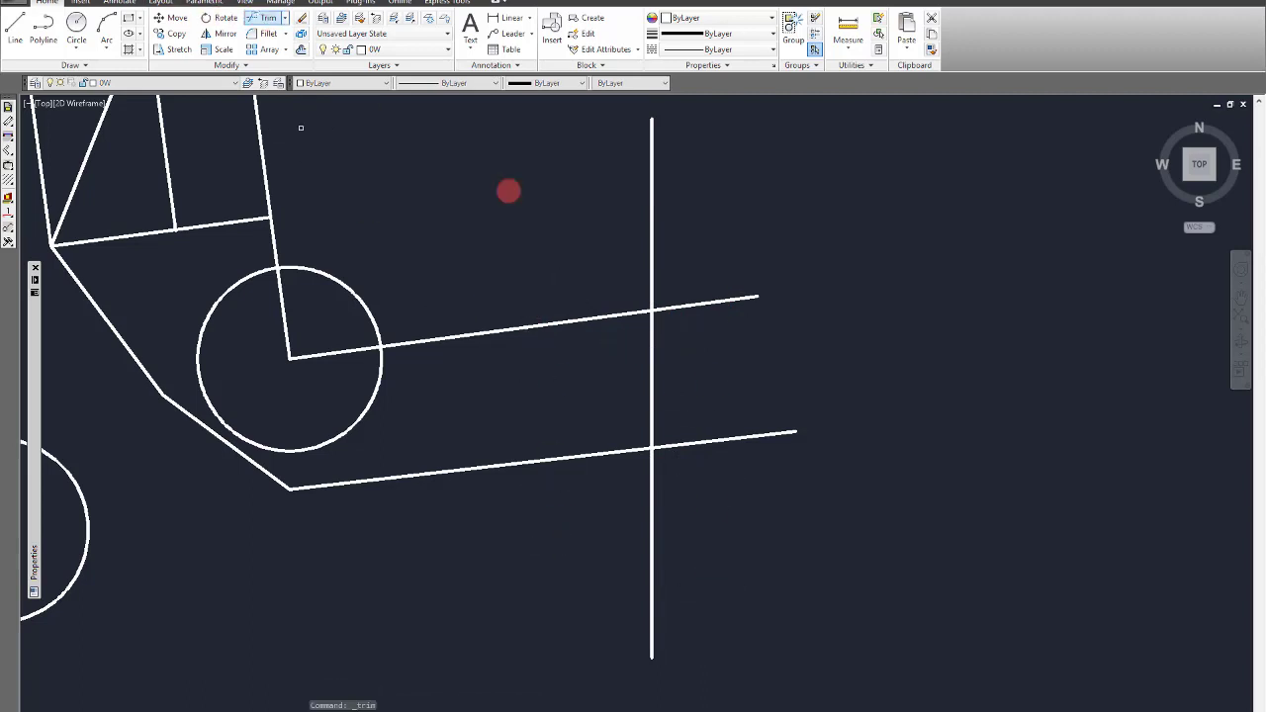
{"action": "left_click", "coordinate": [699, 501]}
{"action": "left_click", "coordinate": [544, 188]}
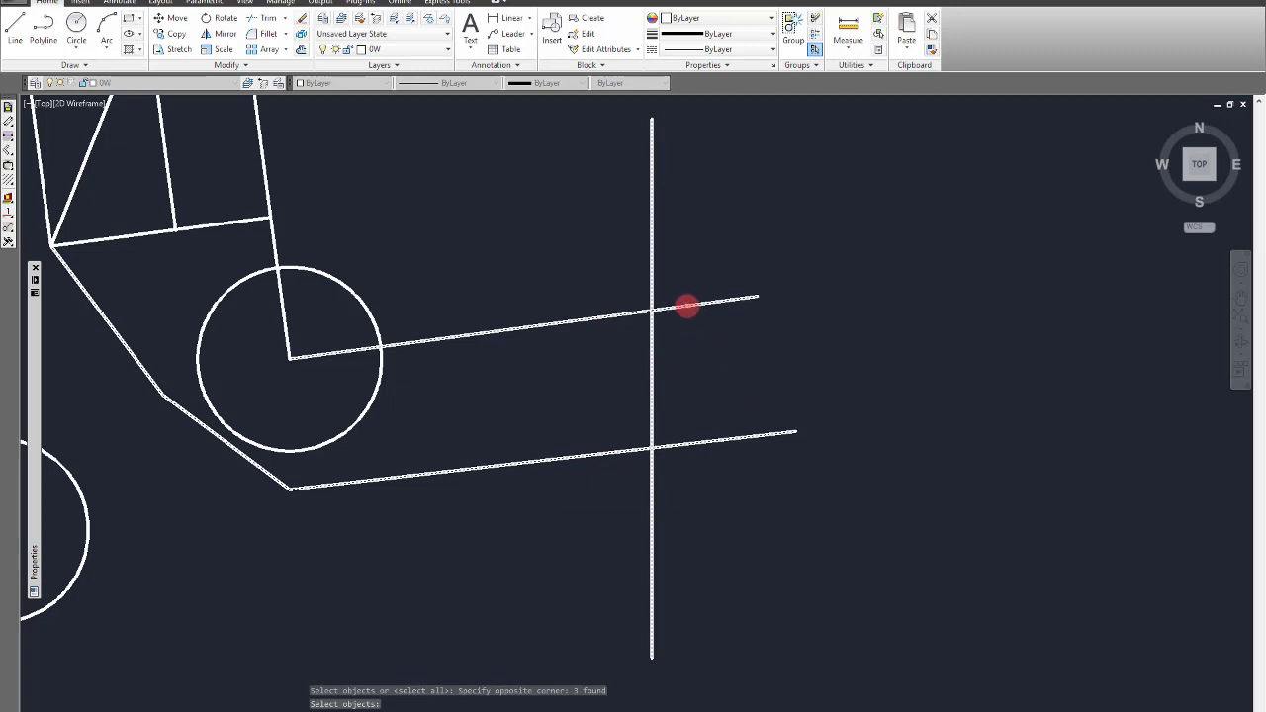
{"action": "right_click", "coordinate": [688, 307]}
{"action": "left_click", "coordinate": [687, 306]}
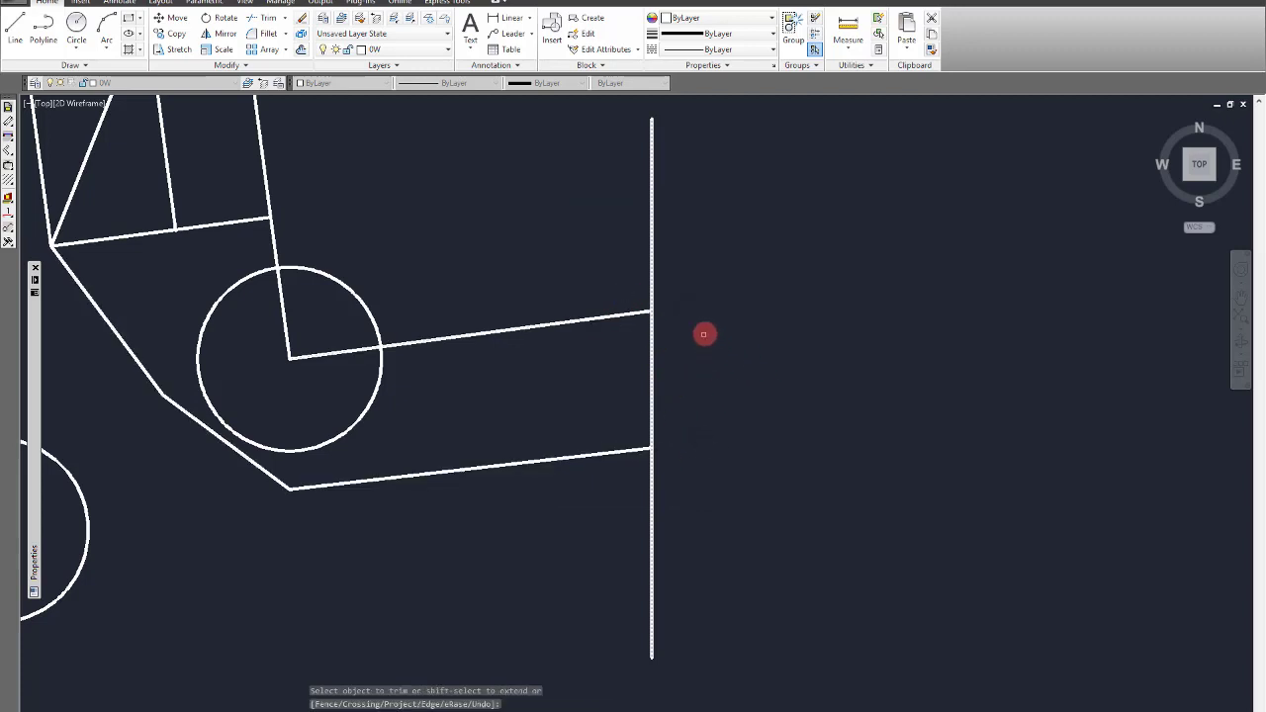
{"action": "scroll", "coordinate": [781, 337], "scroll_direction": "down", "scroll_amount": 3}
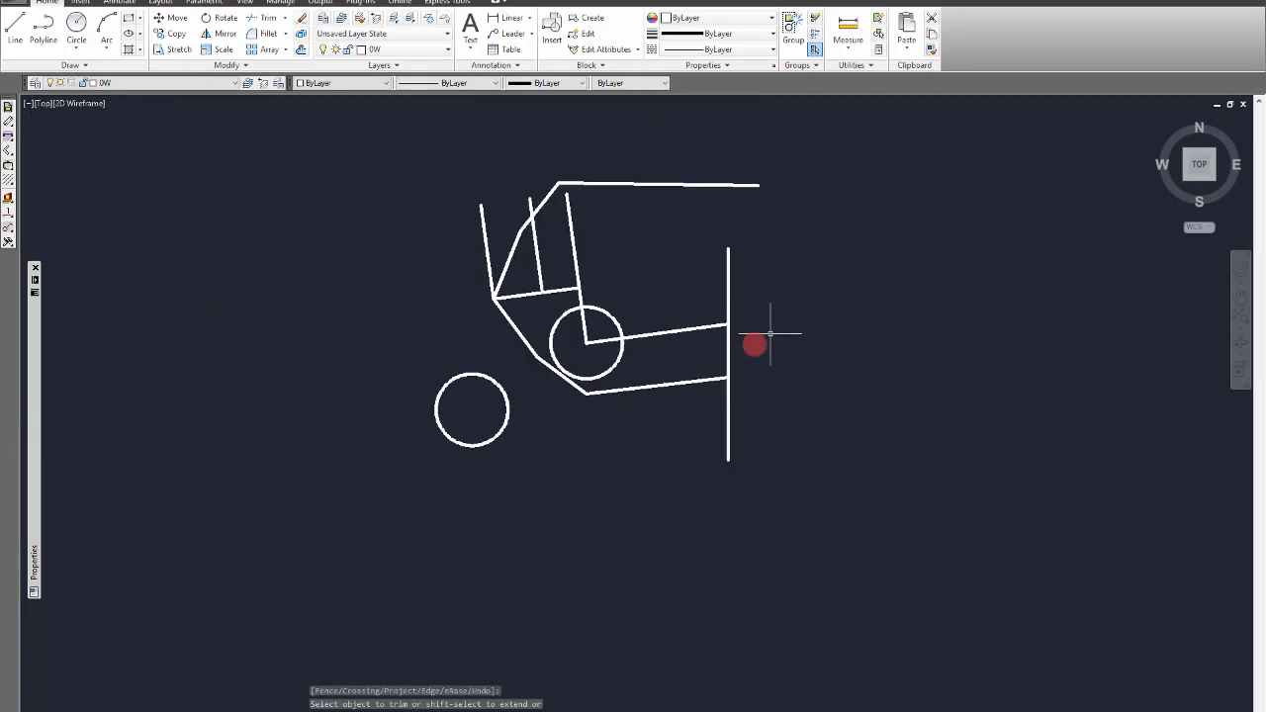
{"action": "scroll", "coordinate": [757, 346], "scroll_direction": "up", "scroll_amount": 2}
{"action": "scroll", "coordinate": [752, 345], "scroll_direction": "up", "scroll_amount": 2}
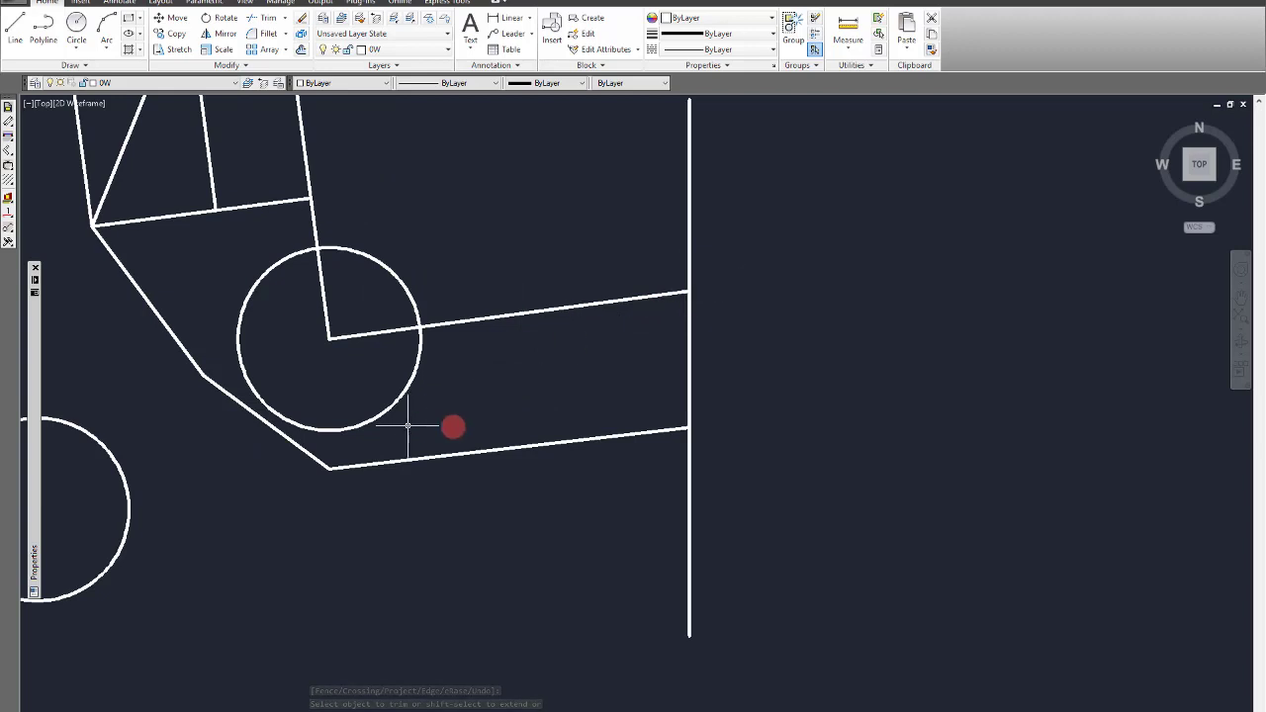
Step: Copy the vertical line horizontally twice, placing one copy on each side of the original
{"action": "scroll", "coordinate": [539, 386], "scroll_direction": "down", "scroll_amount": 2}
{"action": "left_click", "coordinate": [626, 260]}
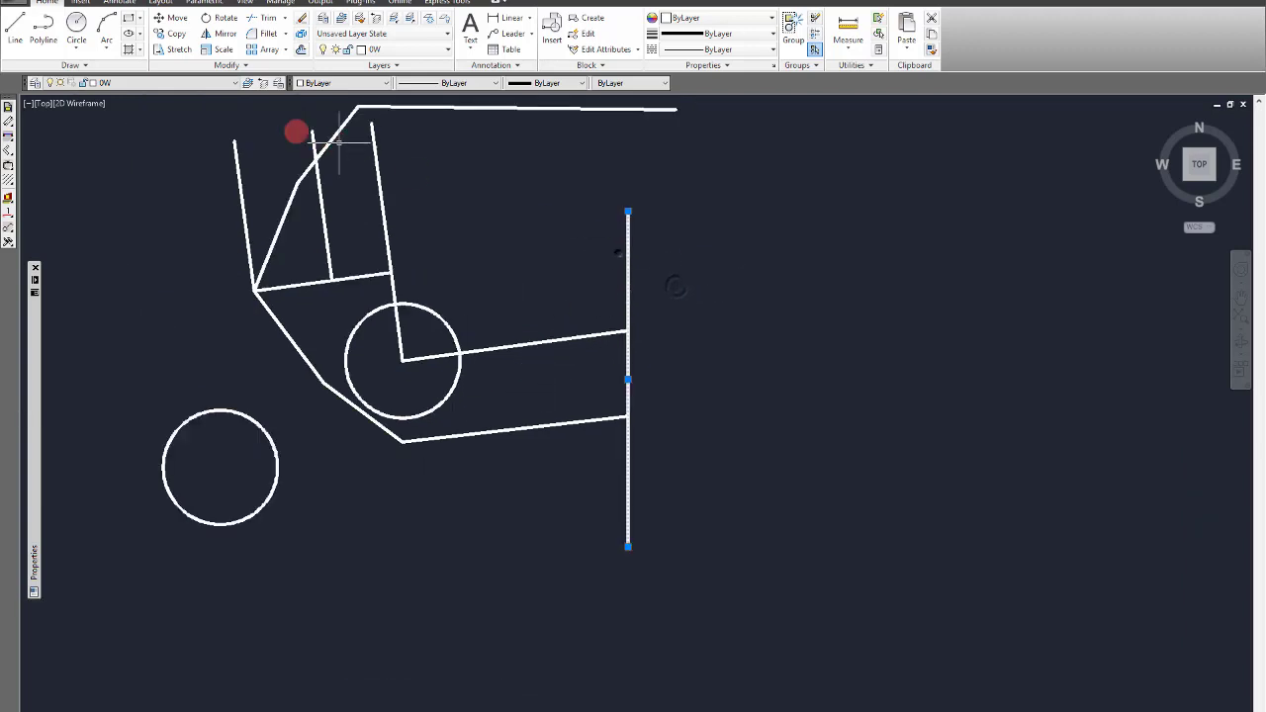
{"action": "type", "text": "co"}
{"action": "key", "text": "Return"}
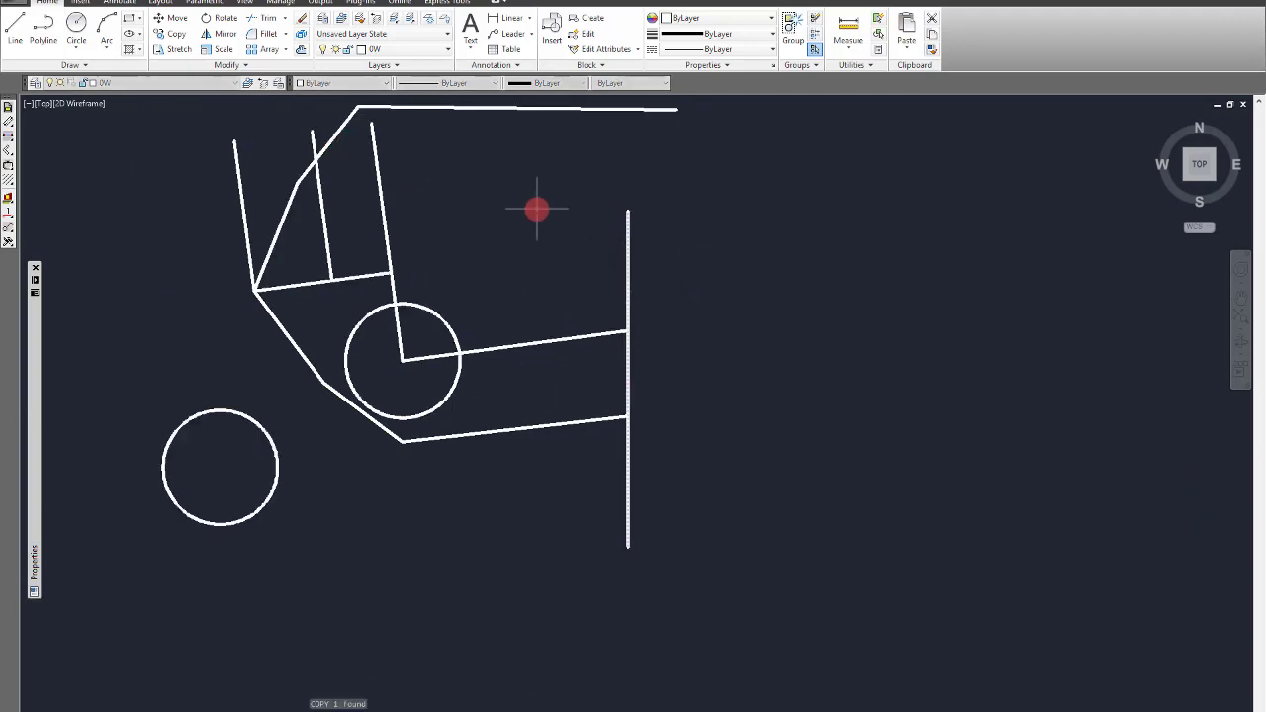
{"action": "left_click", "coordinate": [880, 354]}
{"action": "left_click", "coordinate": [811, 354]}
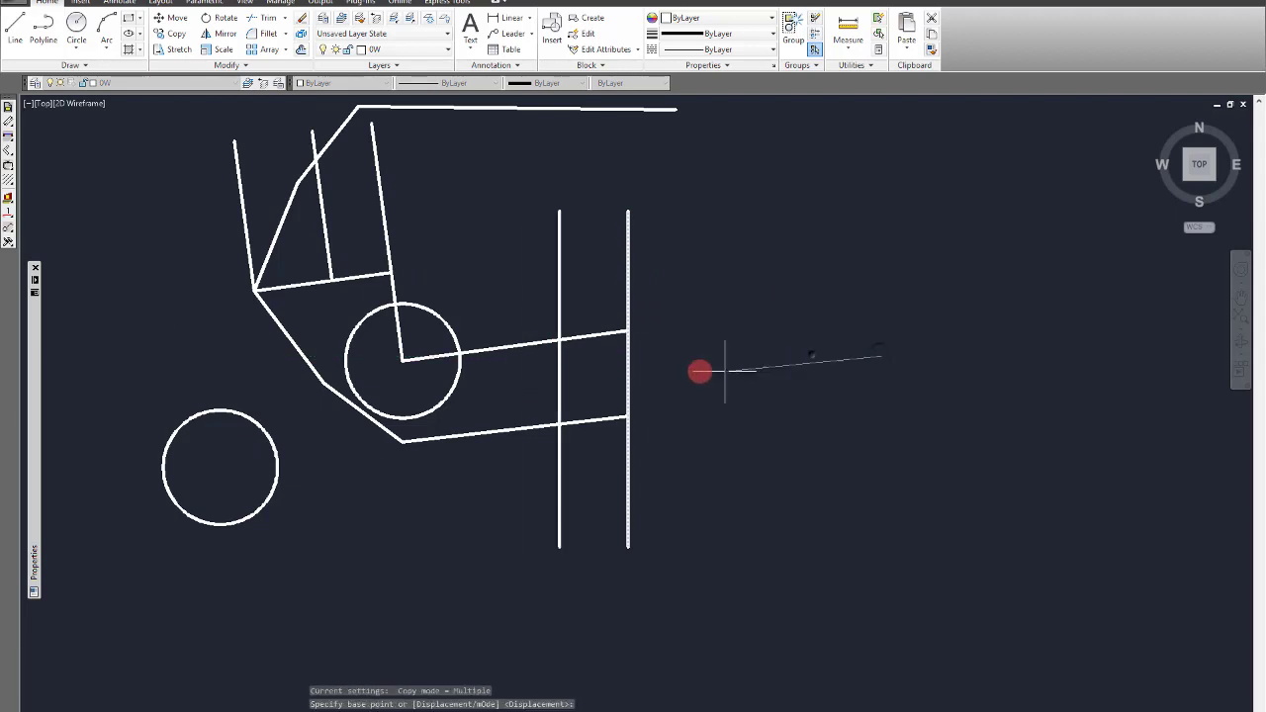
{"action": "left_click", "coordinate": [978, 354]}
{"action": "key", "text": "Escape"}
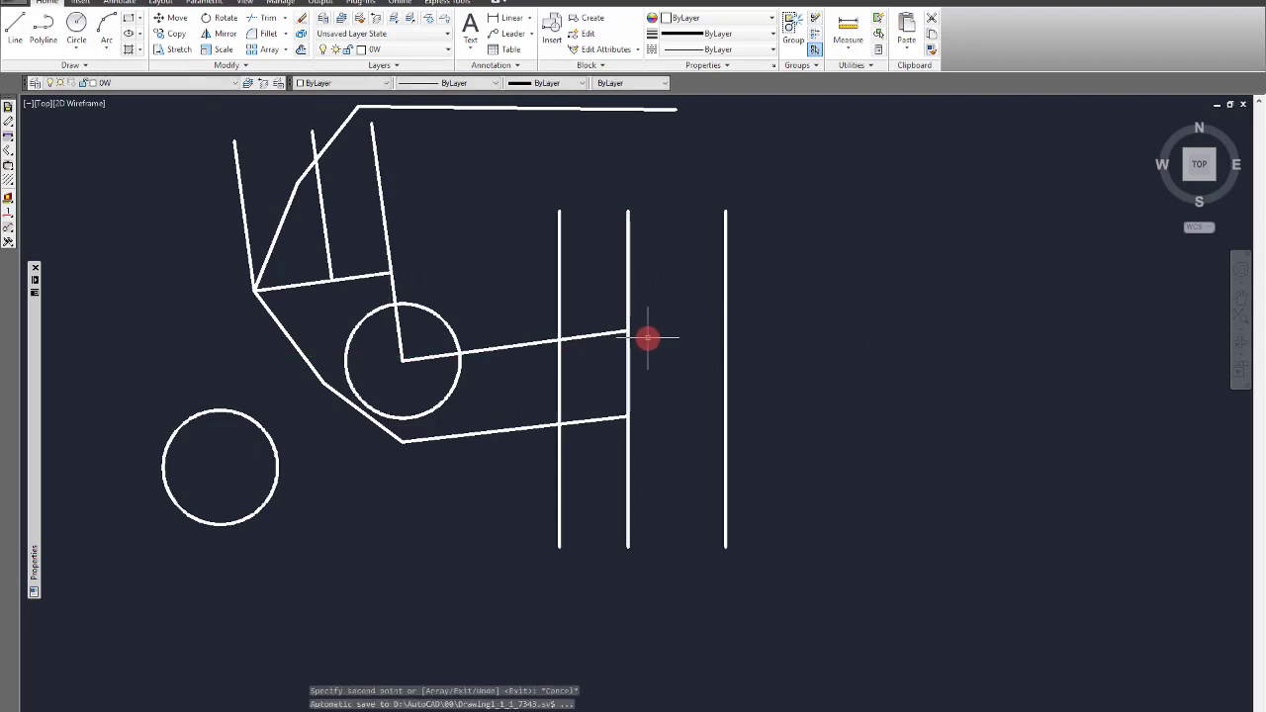
Step: Extend the slanted line and the lower polyline to the outermost vertical line from within the Trim command
{"action": "scroll", "coordinate": [633, 337], "scroll_direction": "up", "scroll_amount": 4}
{"action": "scroll", "coordinate": [572, 267], "scroll_direction": "down", "scroll_amount": 2}
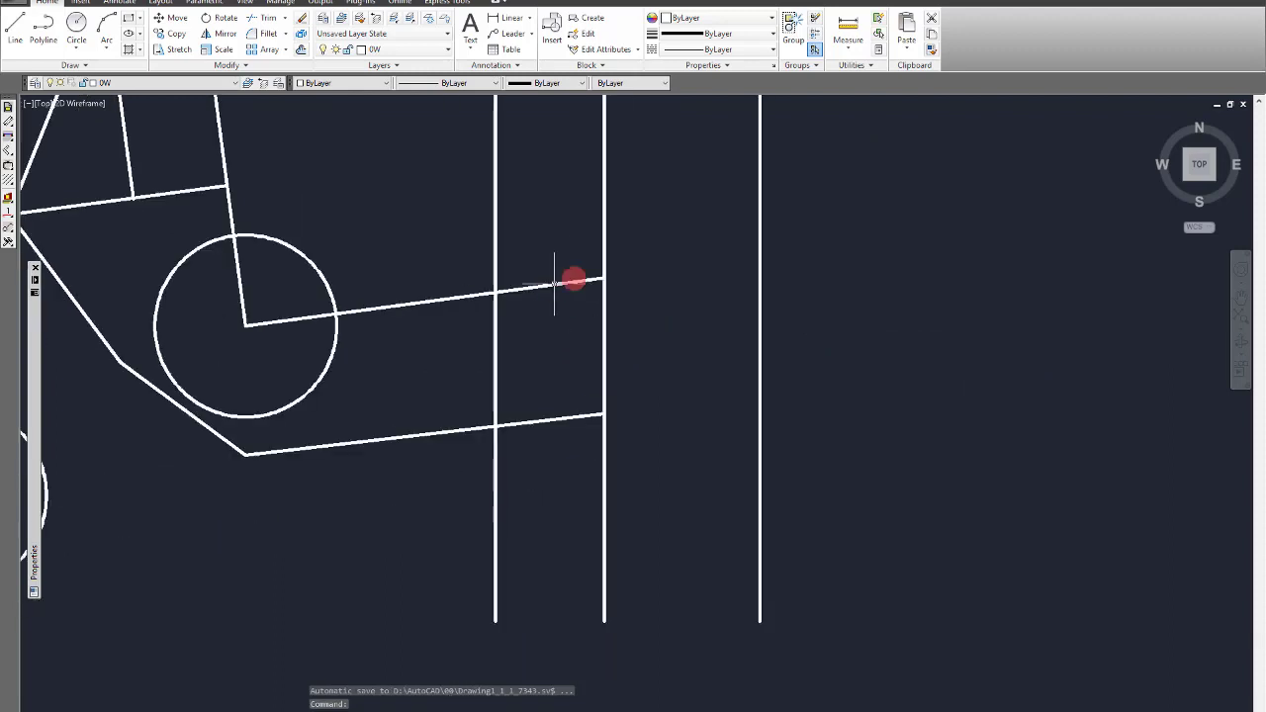
{"action": "key", "text": "Escape"}
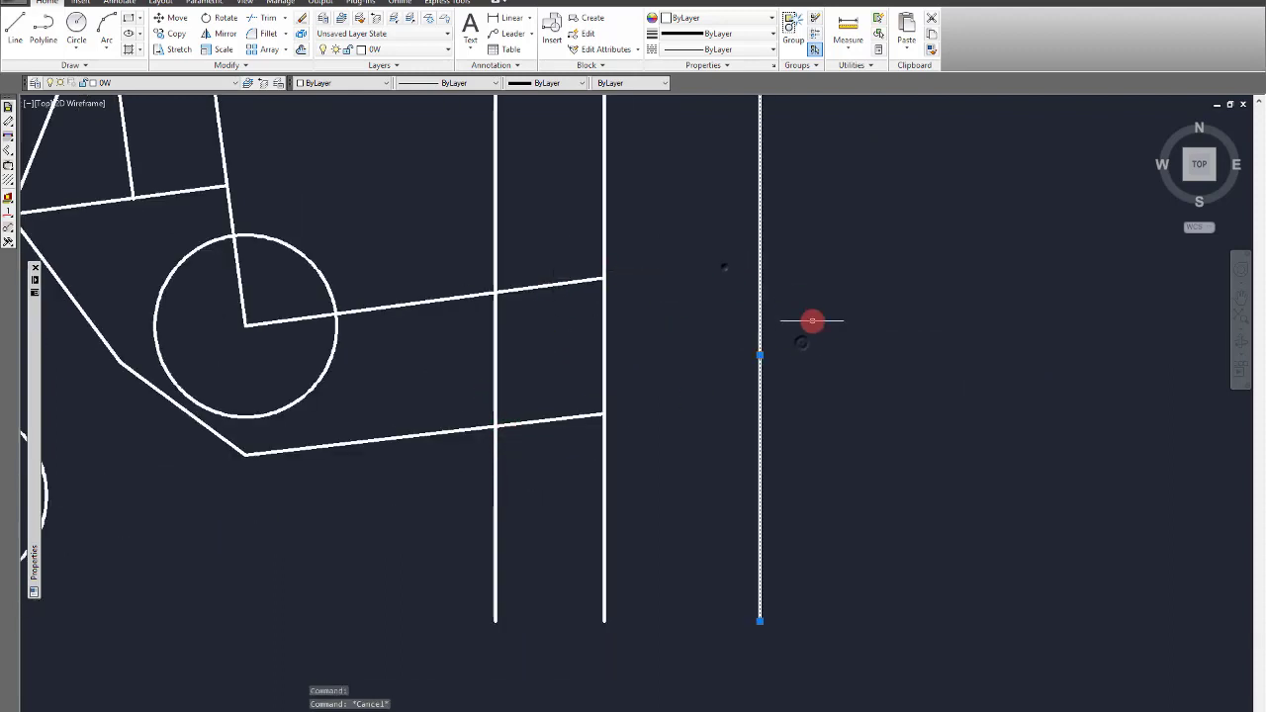
{"action": "left_click", "coordinate": [807, 318]}
{"action": "left_click", "coordinate": [273, 20]}
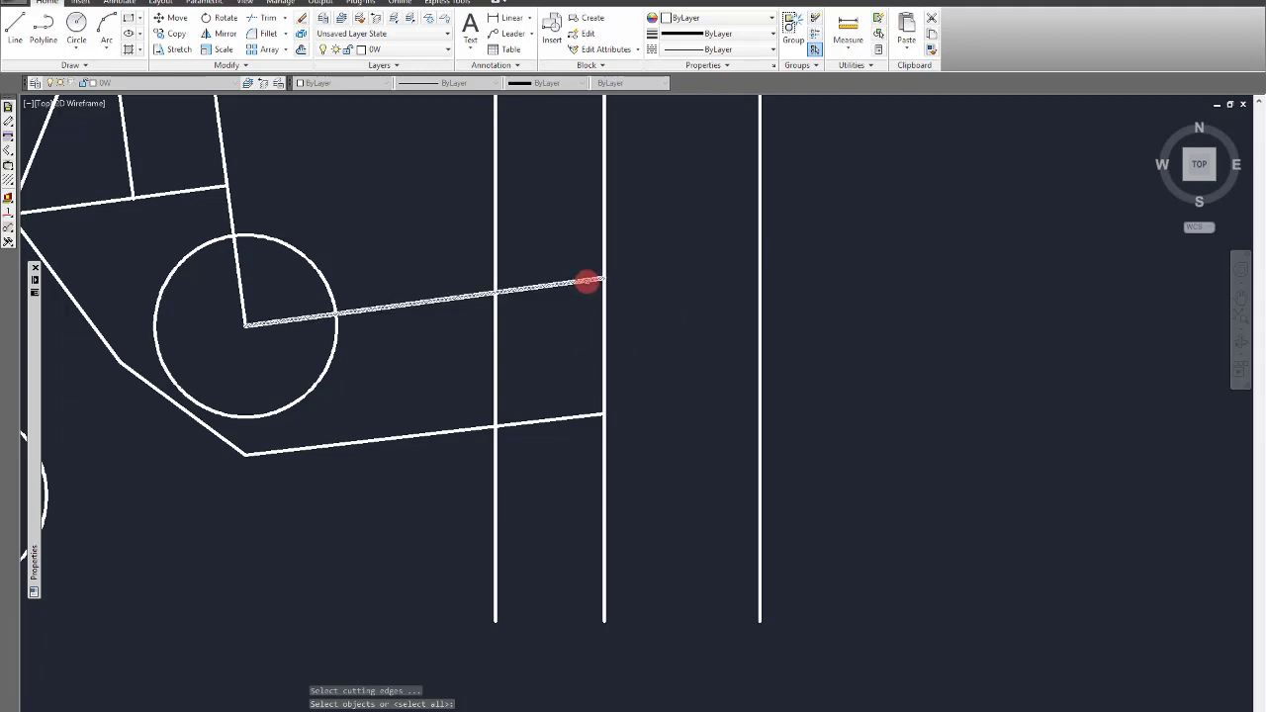
{"action": "key", "text": "Return"}
{"action": "left_click", "coordinate": [586, 282], "text": "shift"}
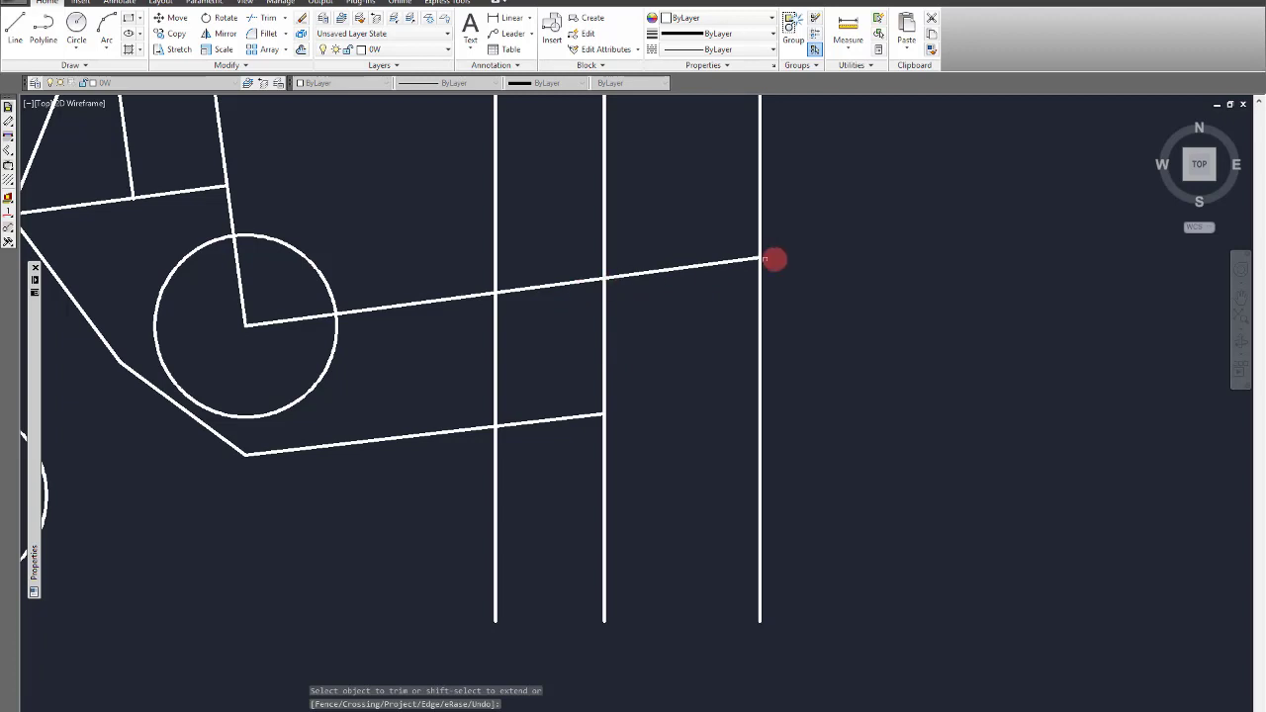
{"action": "scroll", "coordinate": [599, 292], "scroll_direction": "down", "scroll_amount": 2}
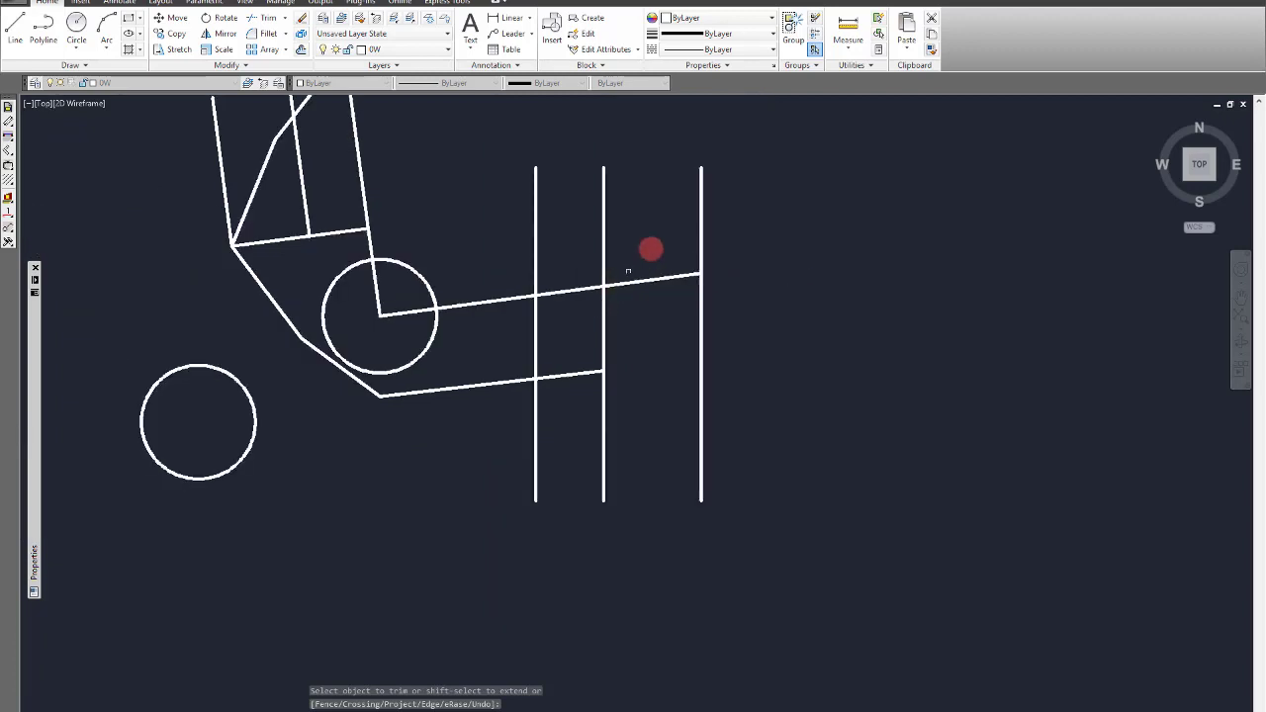
{"action": "scroll", "coordinate": [633, 262], "scroll_direction": "up", "scroll_amount": 2}
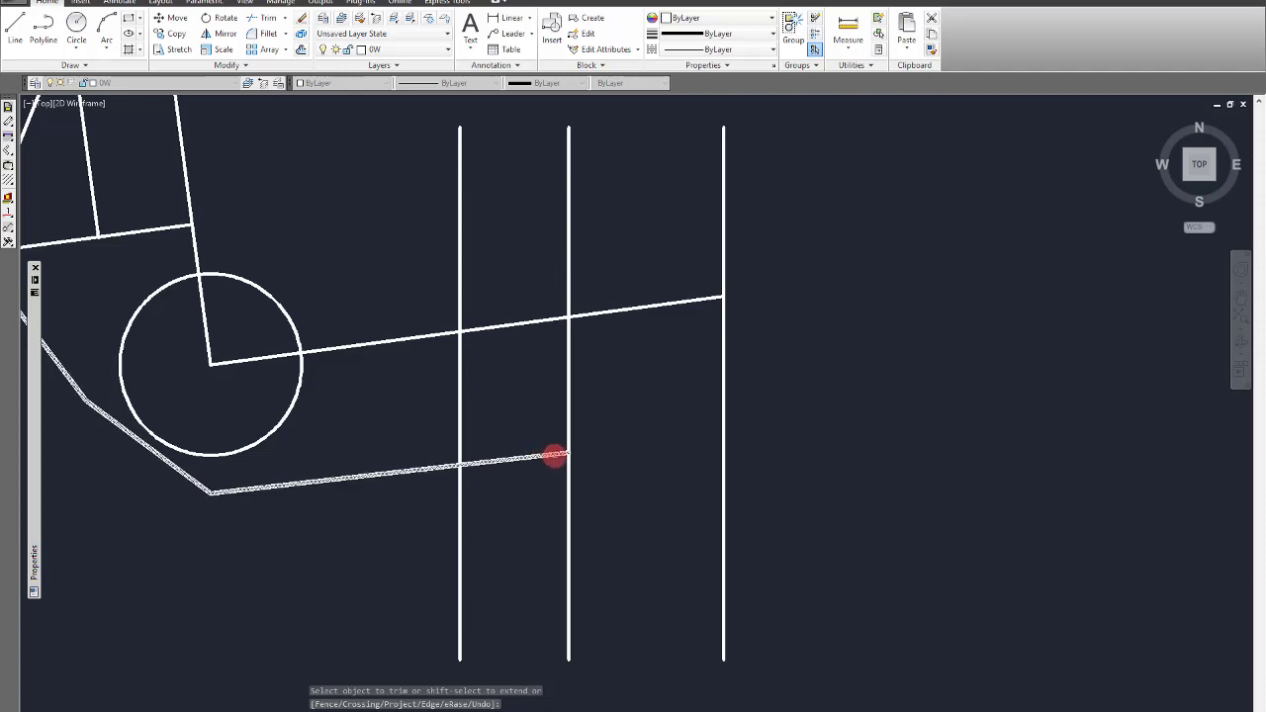
{"action": "left_click", "coordinate": [555, 456], "text": "shift"}
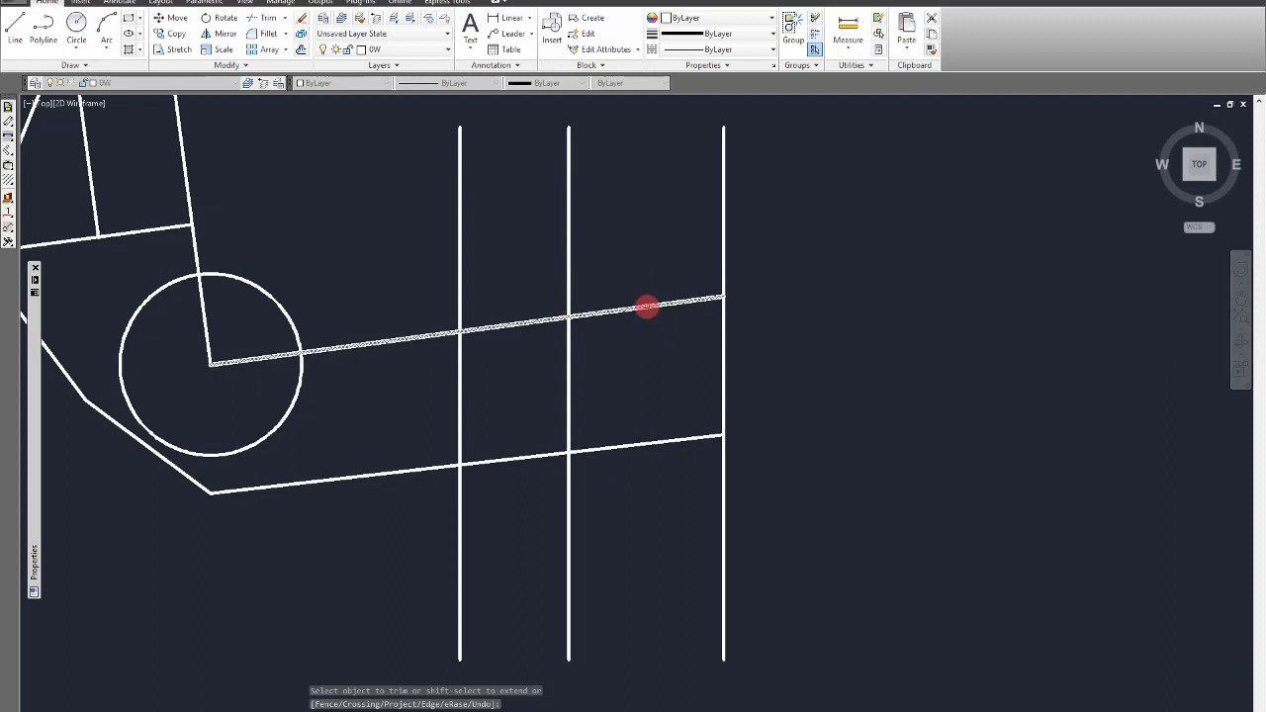
Step: Trim the slanted line and the lower polyline back to the middle vertical line
{"action": "left_click", "coordinate": [647, 307]}
{"action": "left_click", "coordinate": [647, 444]}
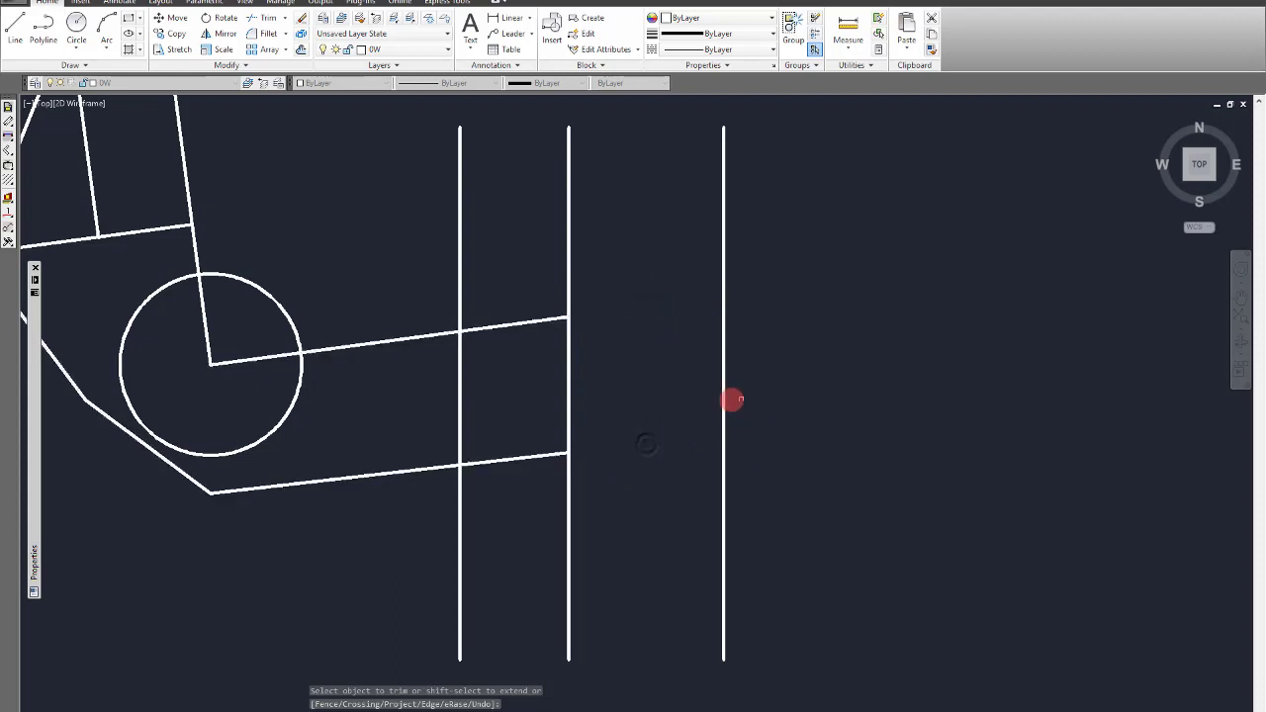
{"action": "scroll", "coordinate": [727, 415], "scroll_direction": "down", "scroll_amount": 4}
{"action": "scroll", "coordinate": [722, 373], "scroll_direction": "up", "scroll_amount": 4}
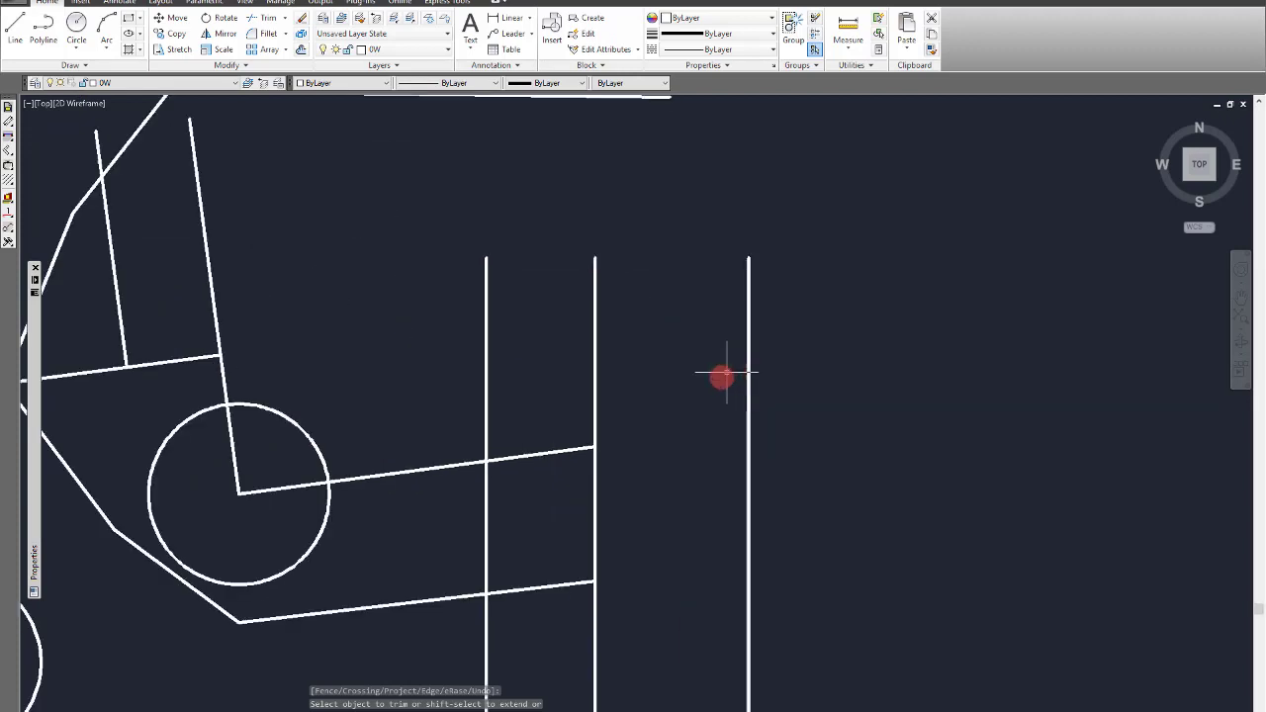
{"action": "left_click", "coordinate": [254, 33]}
{"action": "scroll", "coordinate": [619, 212], "scroll_direction": "down", "scroll_amount": 2}
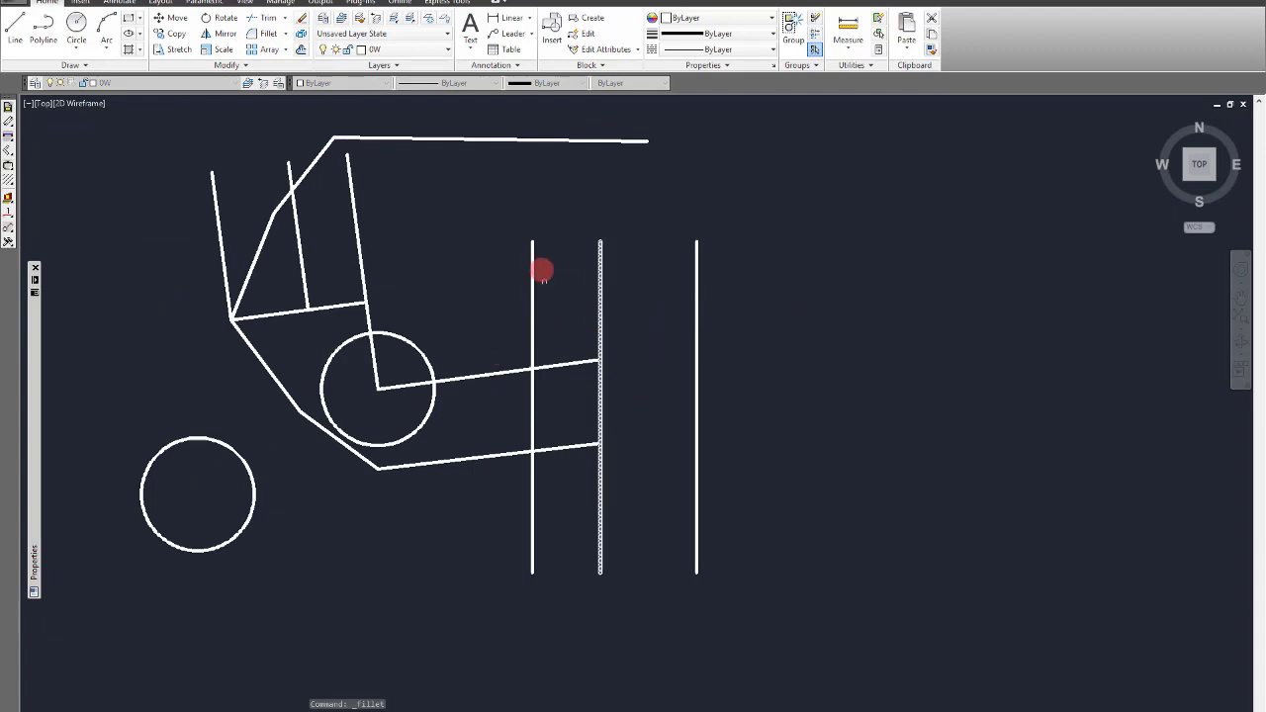
{"action": "scroll", "coordinate": [695, 311], "scroll_direction": "down", "scroll_amount": 2}
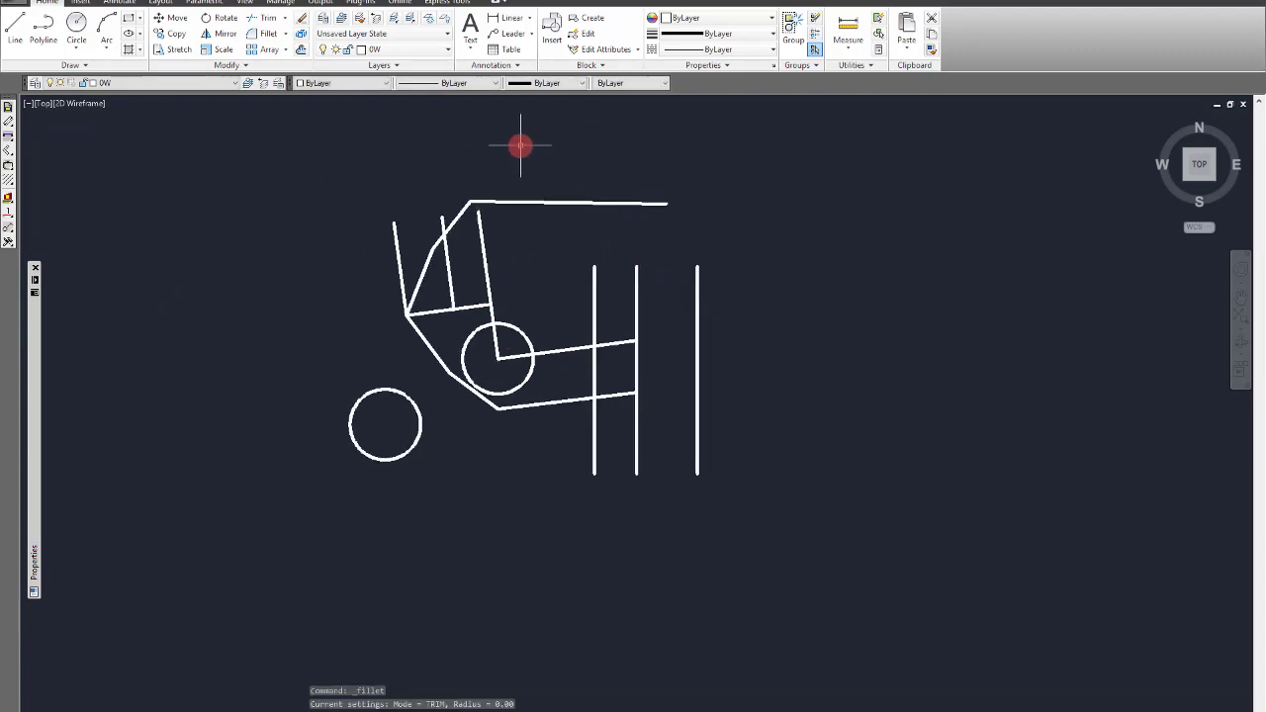
{"action": "scroll", "coordinate": [523, 148], "scroll_direction": "up", "scroll_amount": 2}
{"action": "scroll", "coordinate": [661, 218], "scroll_direction": "down", "scroll_amount": 2}
{"action": "scroll", "coordinate": [697, 362], "scroll_direction": "up", "scroll_amount": 3}
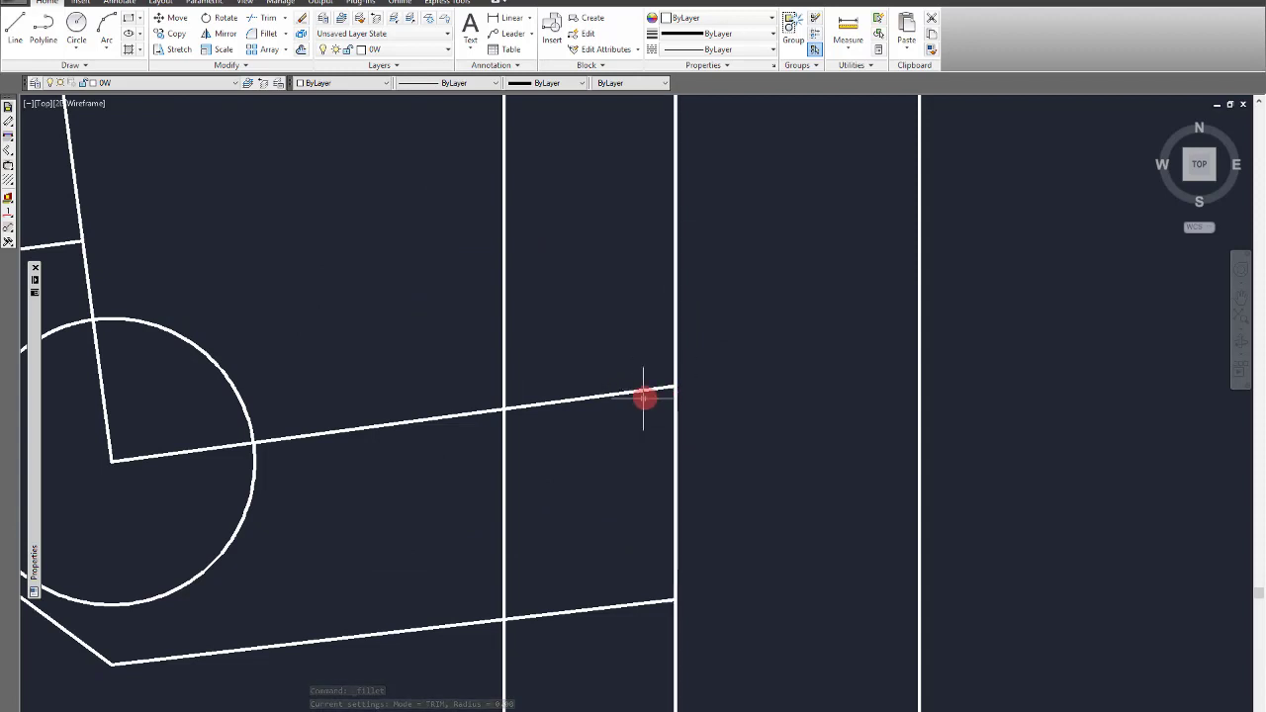
{"action": "scroll", "coordinate": [683, 396], "scroll_direction": "down", "scroll_amount": 2}
{"action": "scroll", "coordinate": [671, 390], "scroll_direction": "up", "scroll_amount": 2}
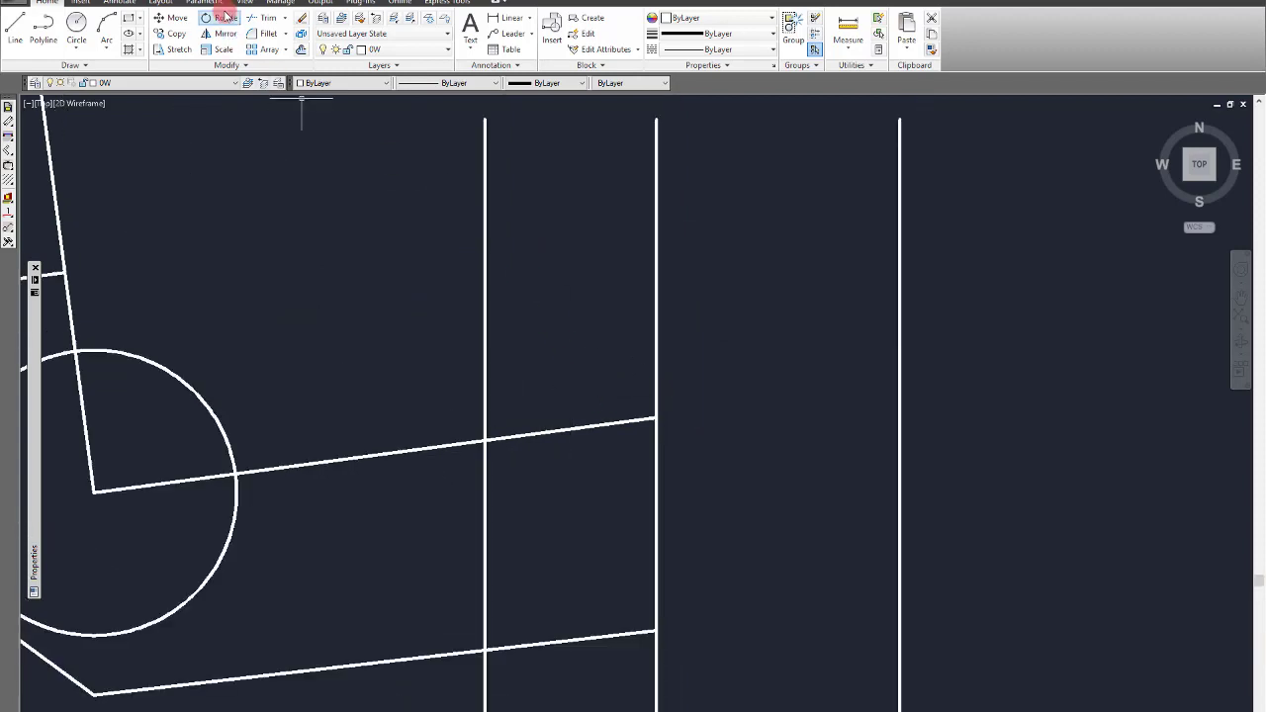
Step: Trim off the part of the middle vertical line above the slanted line, using all objects as cutting edges
{"action": "left_click", "coordinate": [262, 18]}
{"action": "key", "text": "Return"}
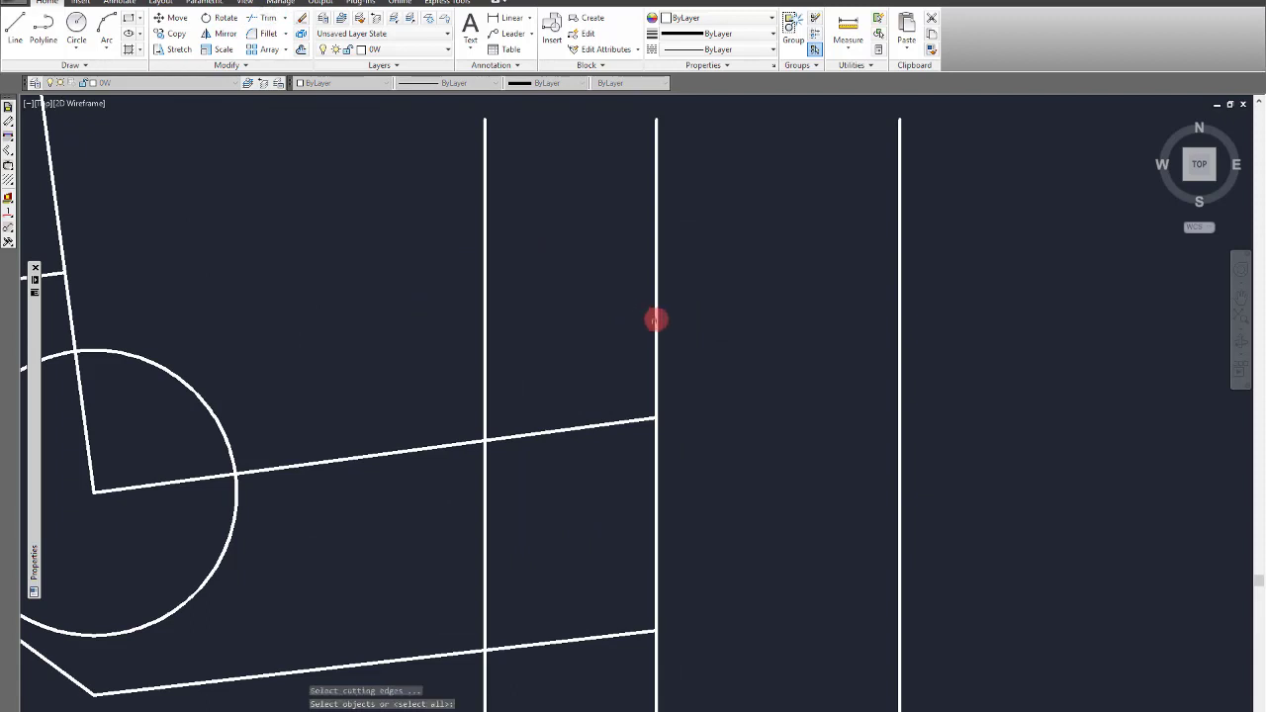
{"action": "left_click", "coordinate": [657, 318]}
{"action": "scroll", "coordinate": [663, 347], "scroll_direction": "down", "scroll_amount": 2}
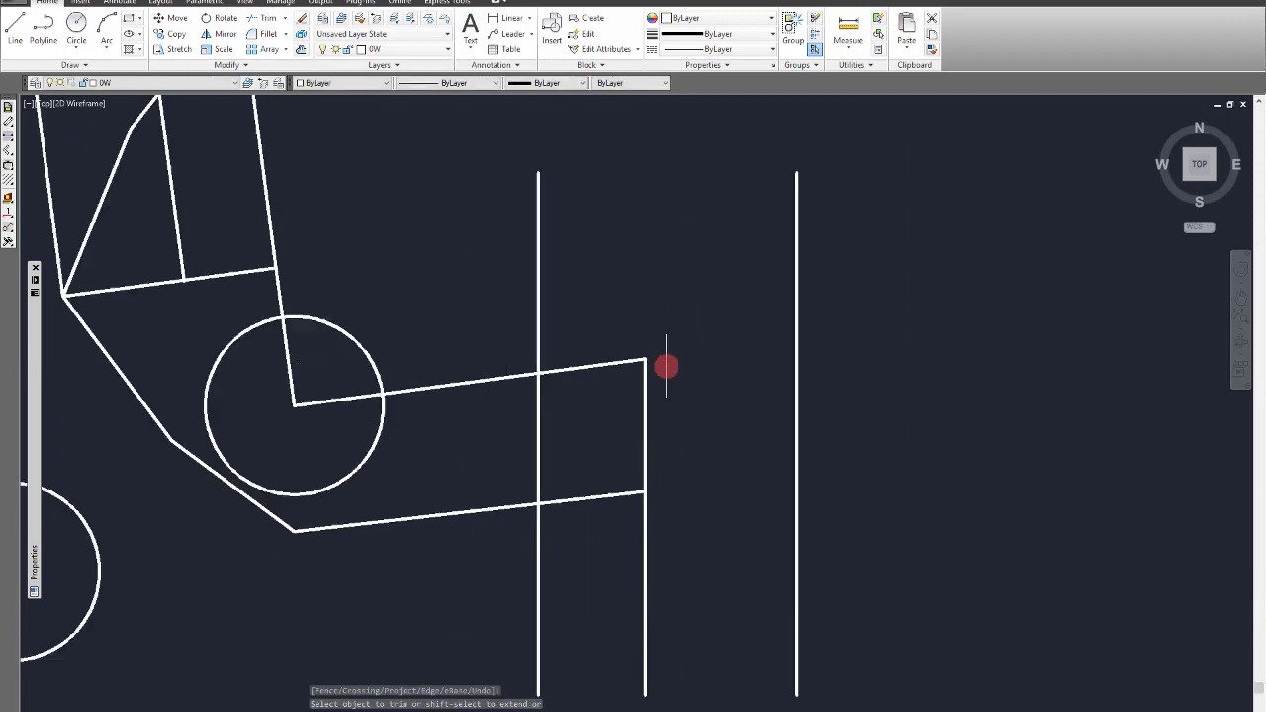
{"action": "scroll", "coordinate": [580, 367], "scroll_direction": "up", "scroll_amount": 2}
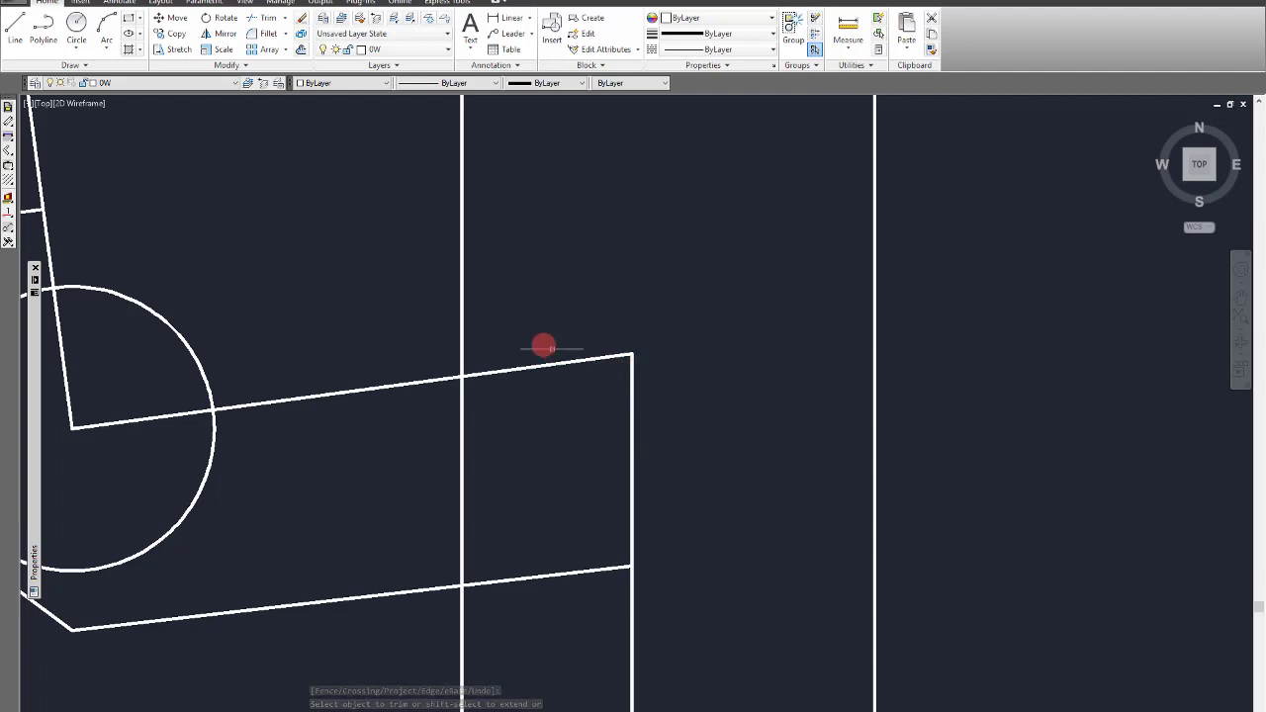
Step: Fillet the corner between the slanted line and the middle vertical line with a radius of 20, and inspect the arc
{"action": "left_click", "coordinate": [259, 33]}
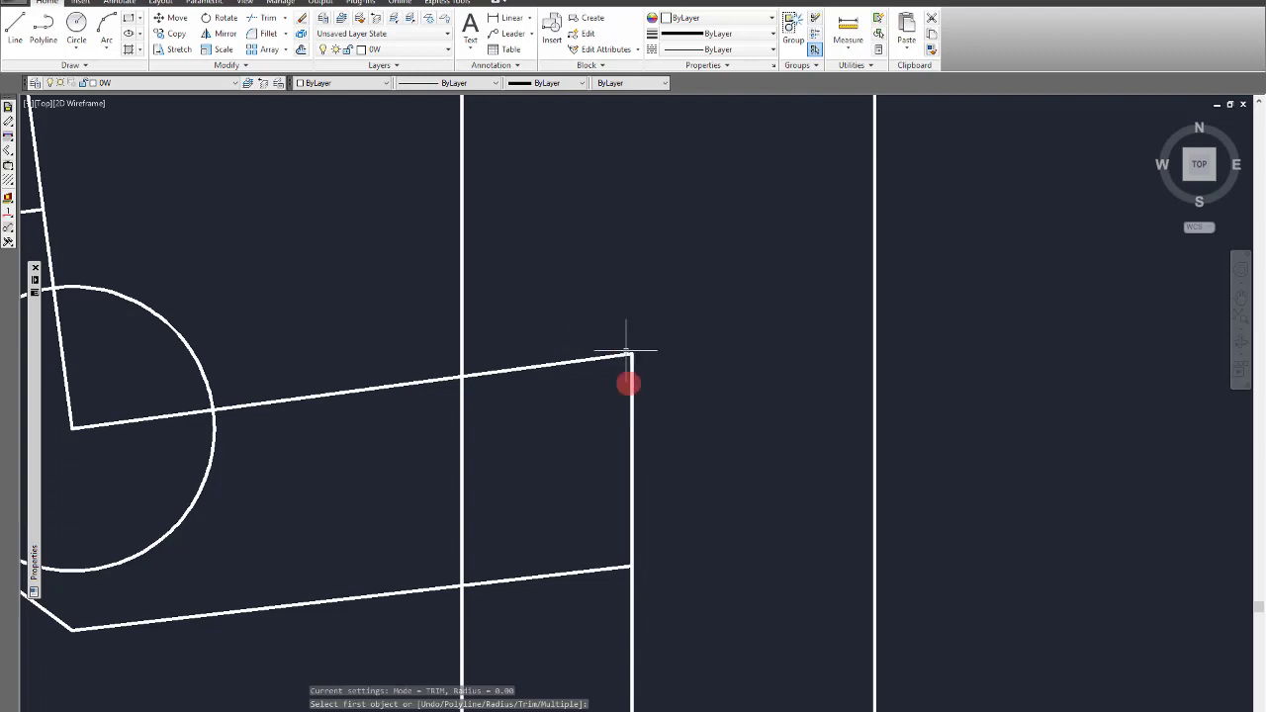
{"action": "left_click", "coordinate": [262, 36]}
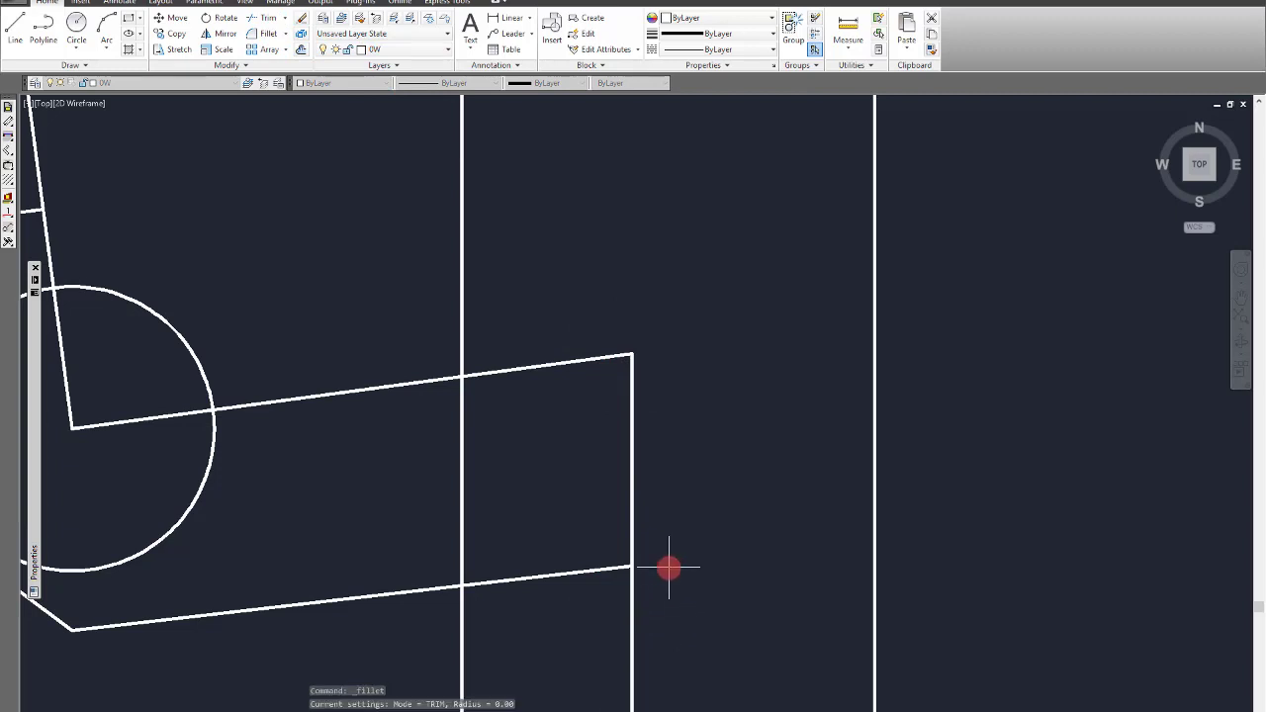
{"action": "type", "text": "R"}
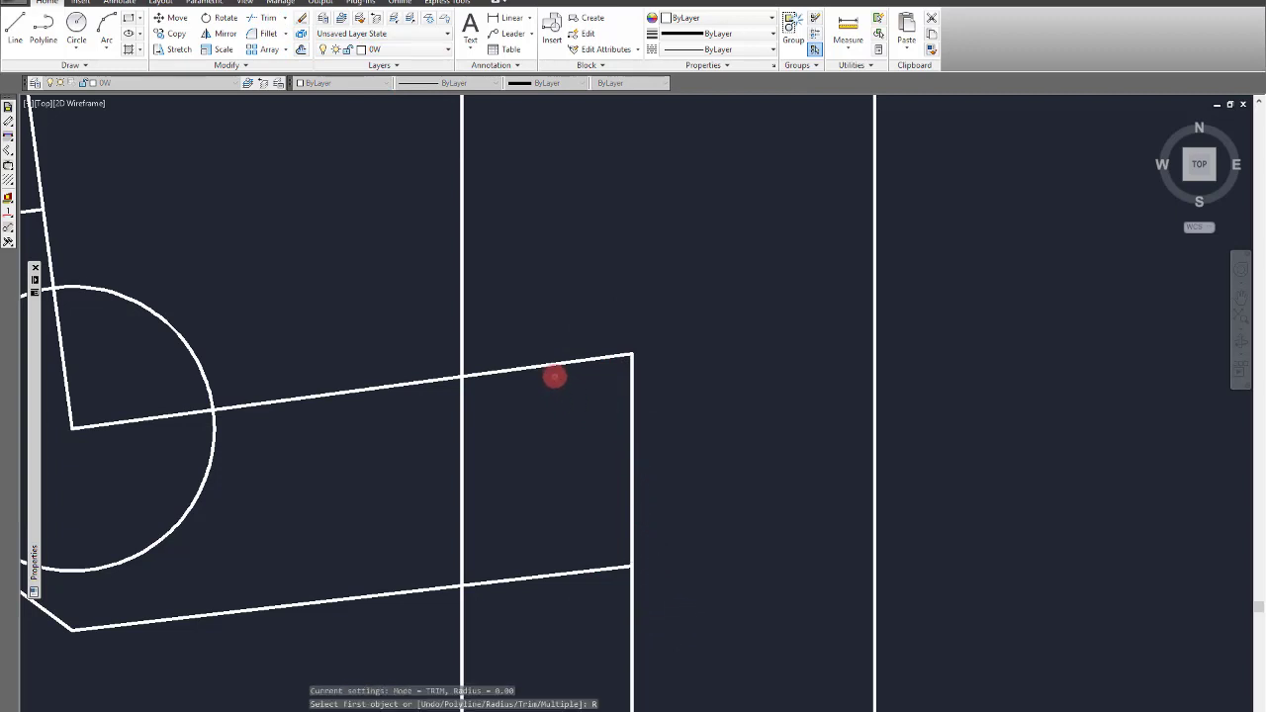
{"action": "key", "text": "Return"}
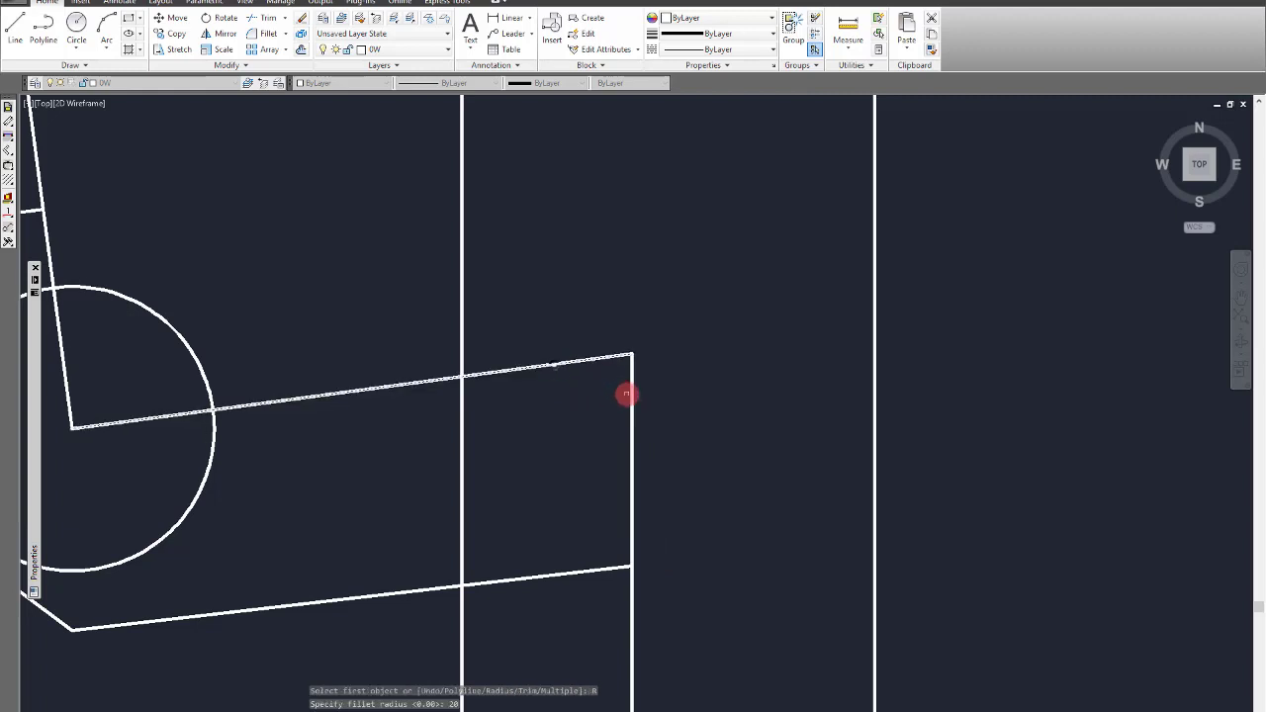
{"action": "type", "text": "20"}
{"action": "key", "text": "Return"}
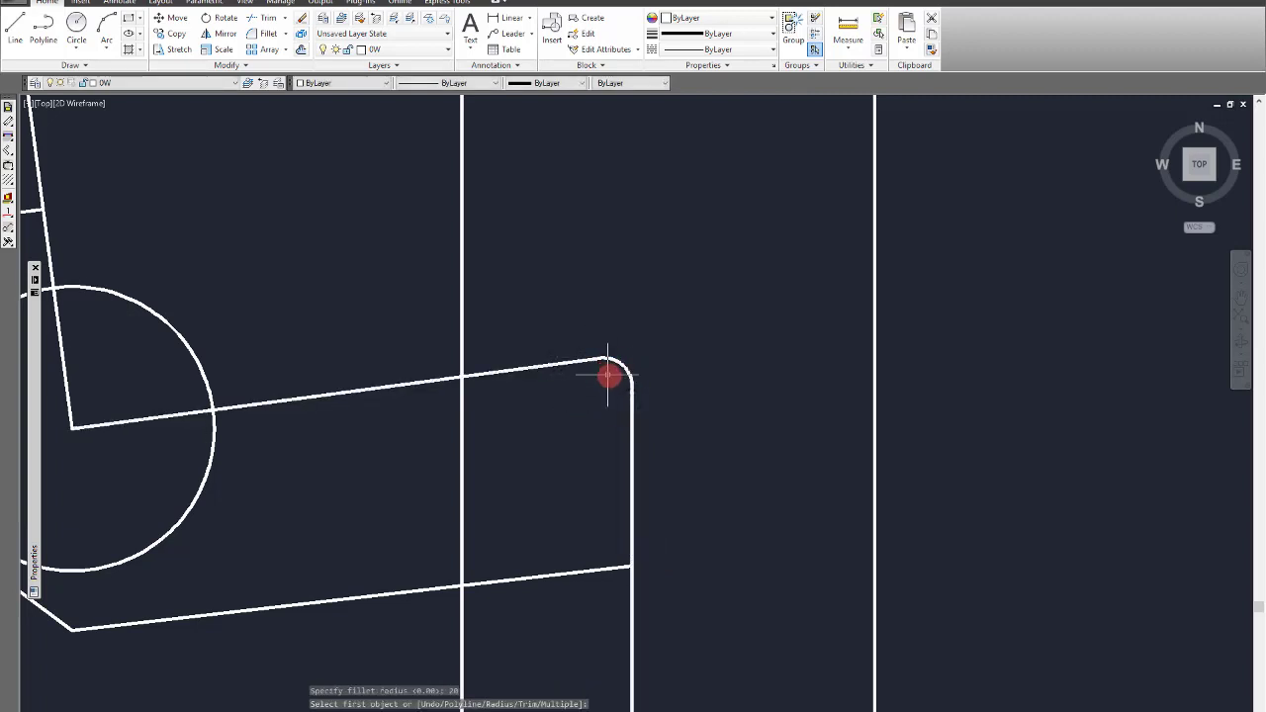
{"action": "left_click", "coordinate": [632, 381]}
{"action": "scroll", "coordinate": [633, 381], "scroll_direction": "up", "scroll_amount": 5}
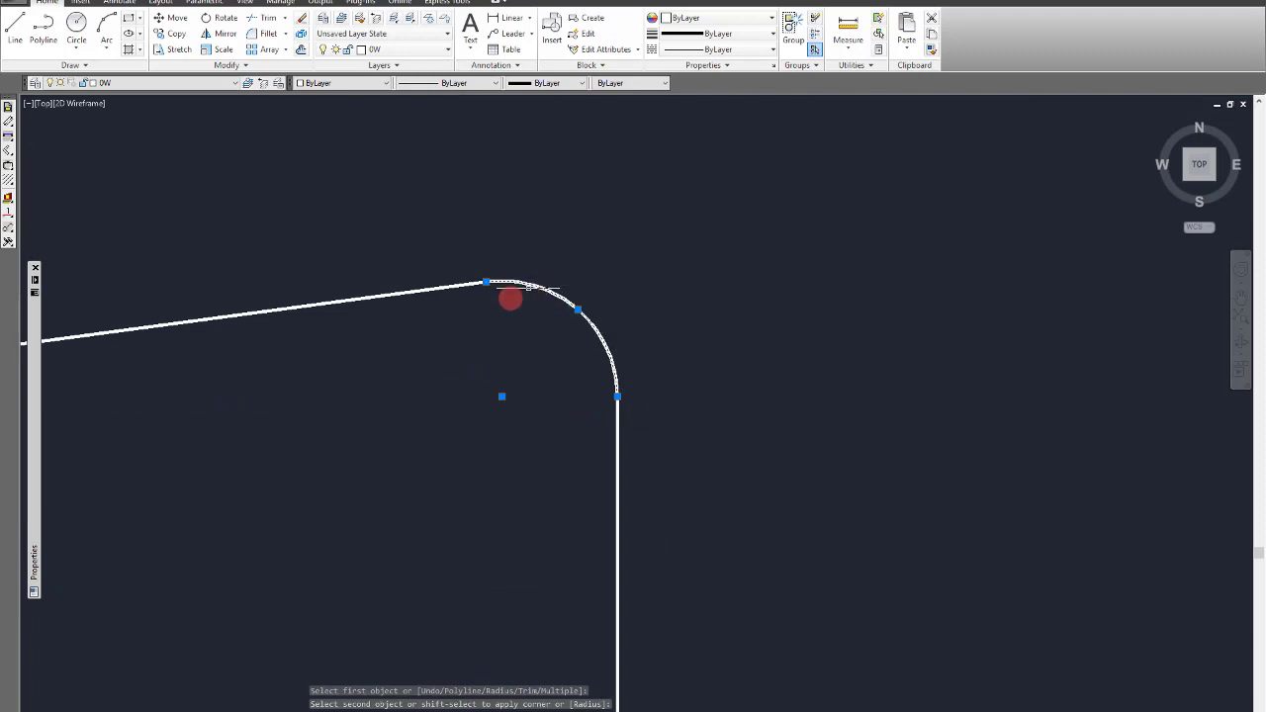
{"action": "scroll", "coordinate": [524, 300], "scroll_direction": "down", "scroll_amount": 4}
{"action": "scroll", "coordinate": [761, 364], "scroll_direction": "down", "scroll_amount": 4}
{"action": "double_click", "coordinate": [771, 362]}
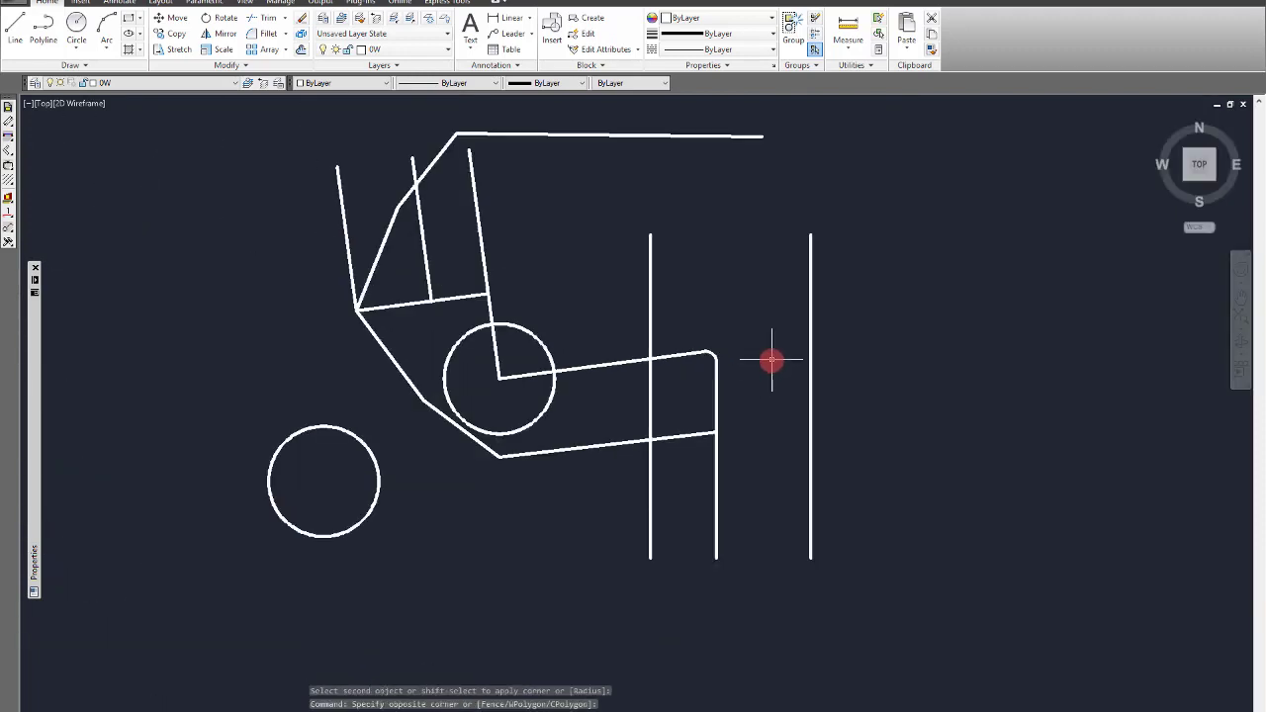
Step: Fillet the upper polyline's corner between its long horizontal segment and its slanted segment with a radius of 20
{"action": "scroll", "coordinate": [771, 365], "scroll_direction": "down", "scroll_amount": 2}
{"action": "scroll", "coordinate": [650, 224], "scroll_direction": "up", "scroll_amount": 2}
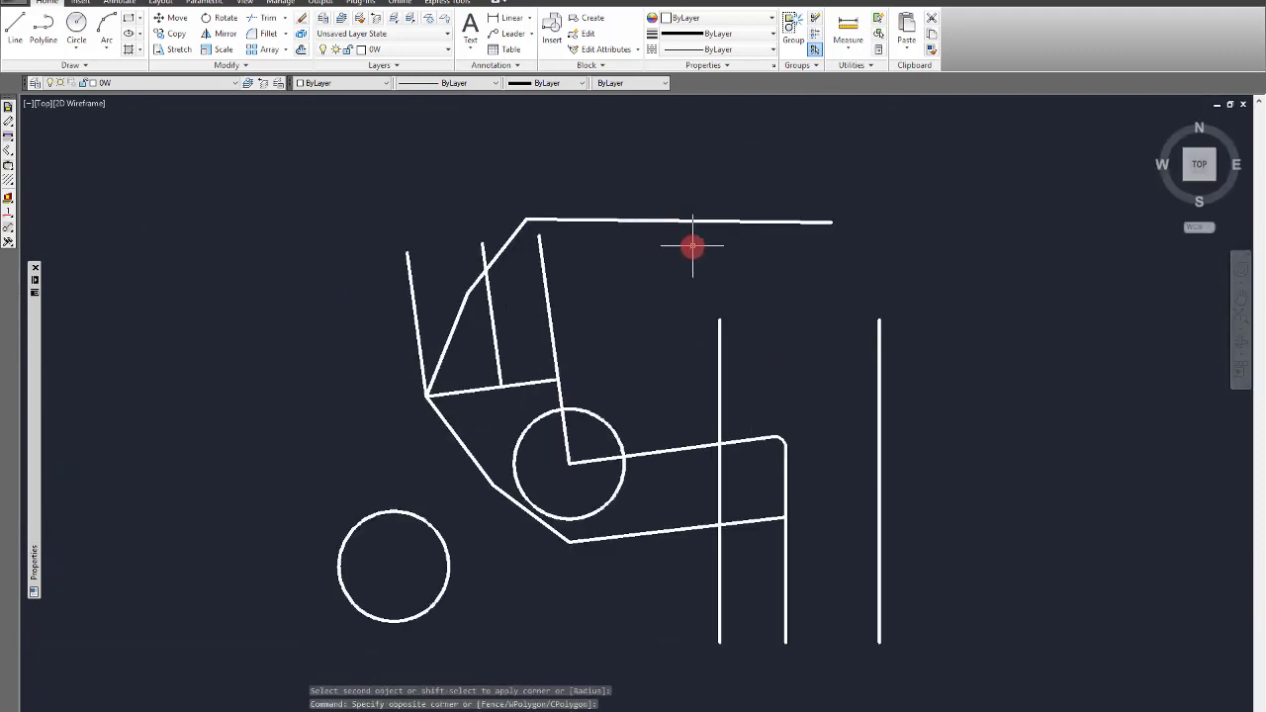
{"action": "left_click", "coordinate": [510, 210]}
{"action": "key", "text": "Escape"}
{"action": "scroll", "coordinate": [528, 211], "scroll_direction": "up", "scroll_amount": 3}
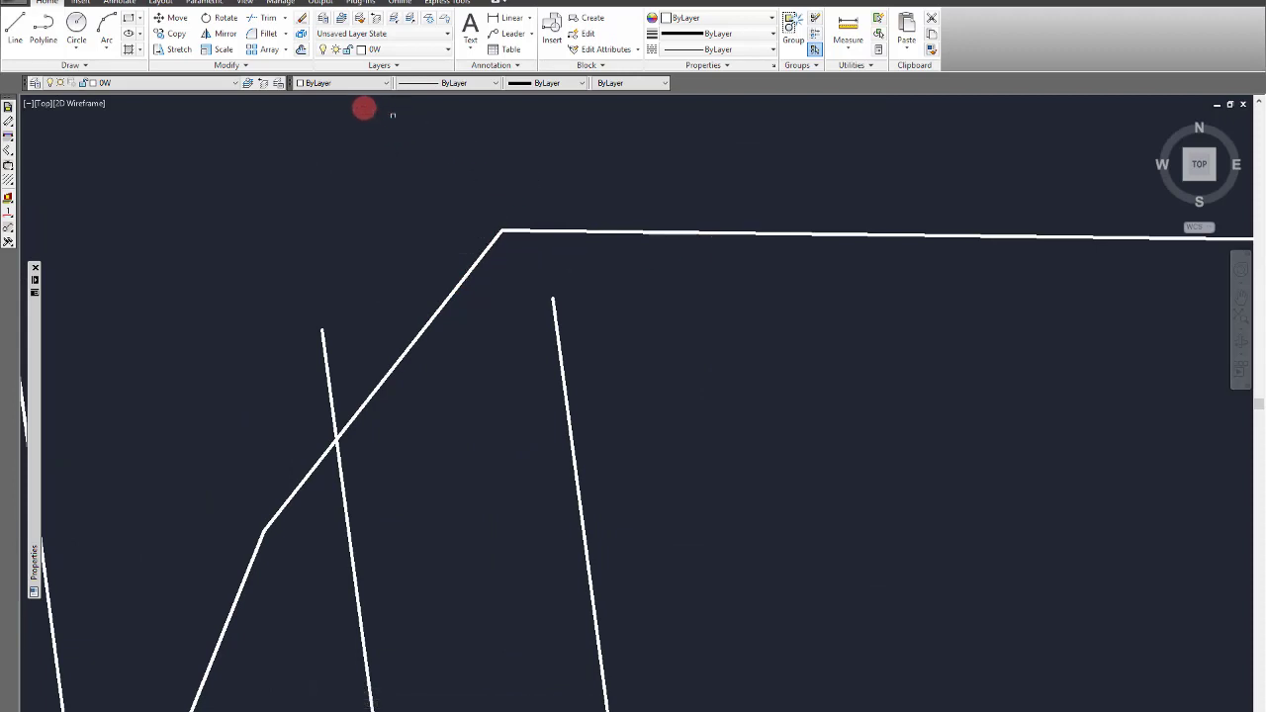
{"action": "left_click", "coordinate": [267, 35]}
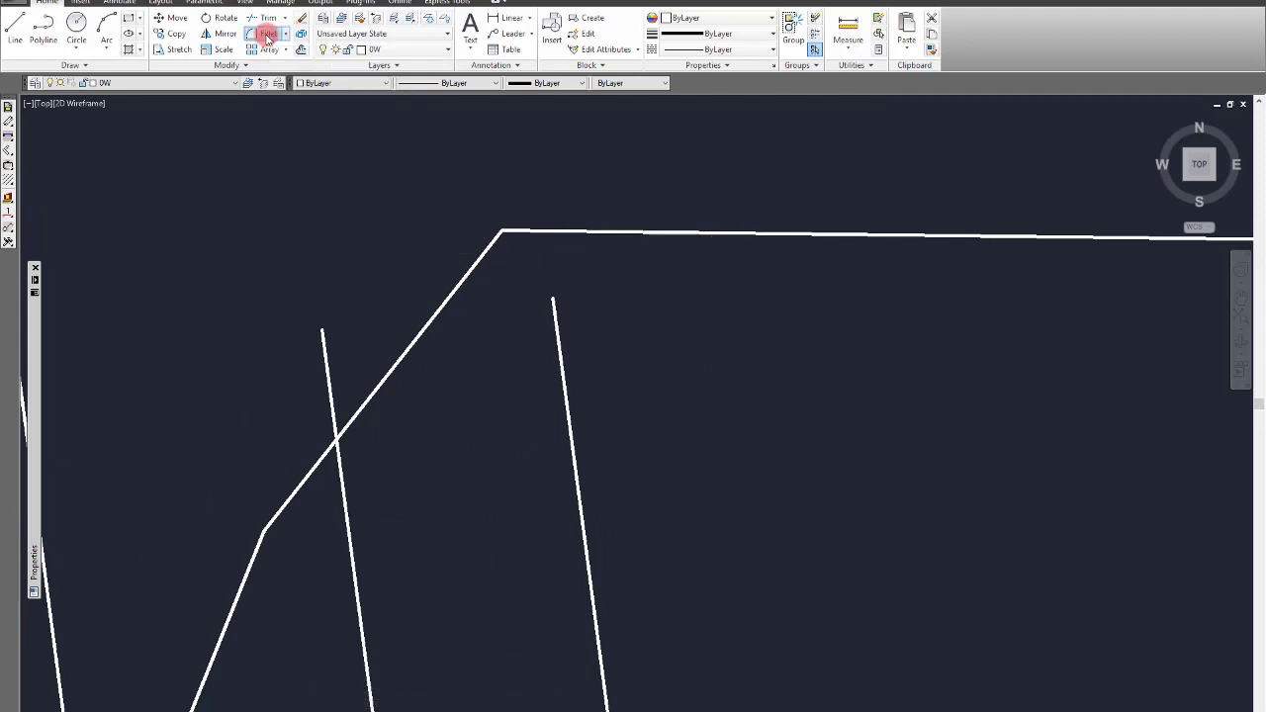
{"action": "left_click", "coordinate": [580, 233]}
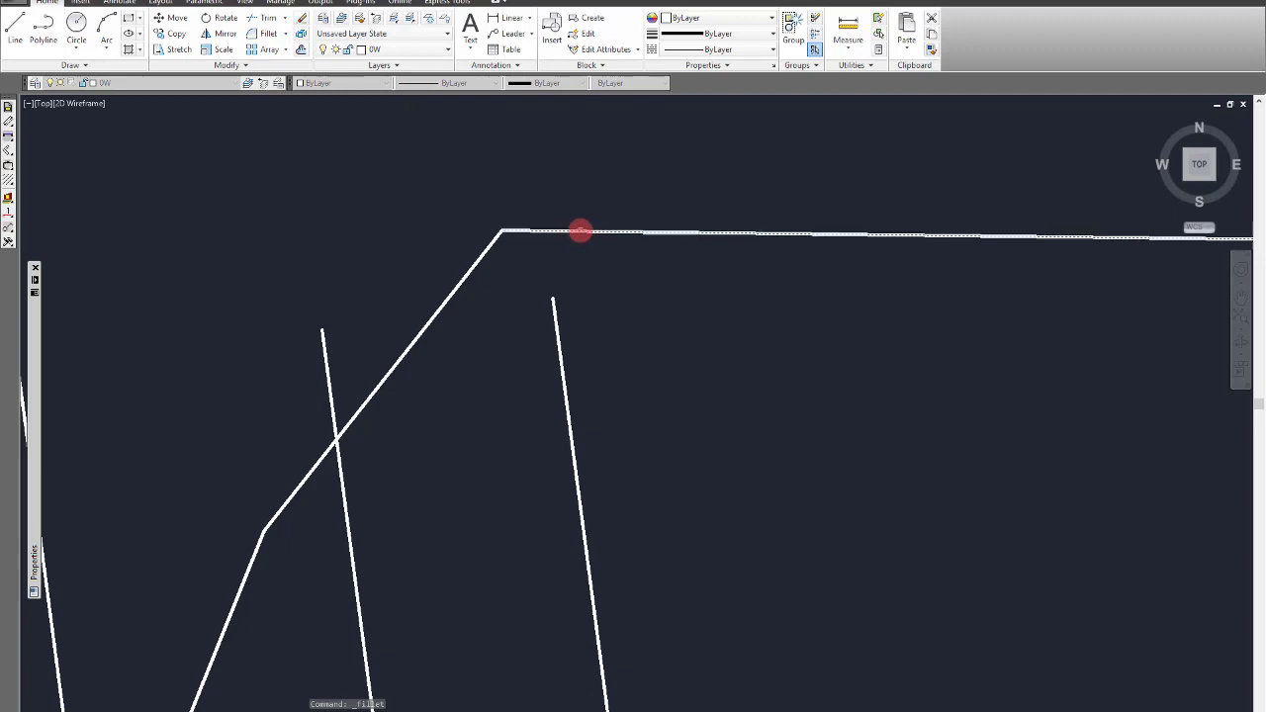
{"action": "left_click", "coordinate": [472, 274]}
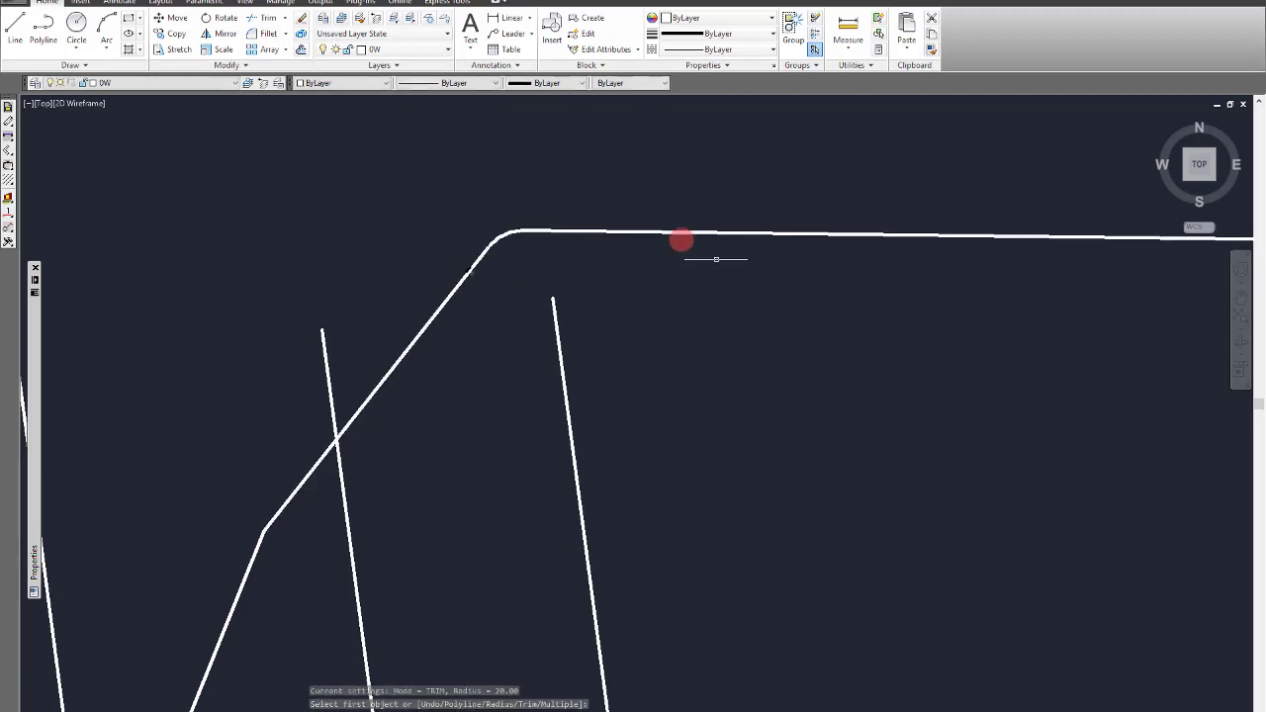
Step: Select the filleted upper polyline and inspect its rounded corner up close
{"action": "scroll", "coordinate": [530, 242], "scroll_direction": "up", "scroll_amount": 4}
{"action": "scroll", "coordinate": [572, 228], "scroll_direction": "down", "scroll_amount": 4}
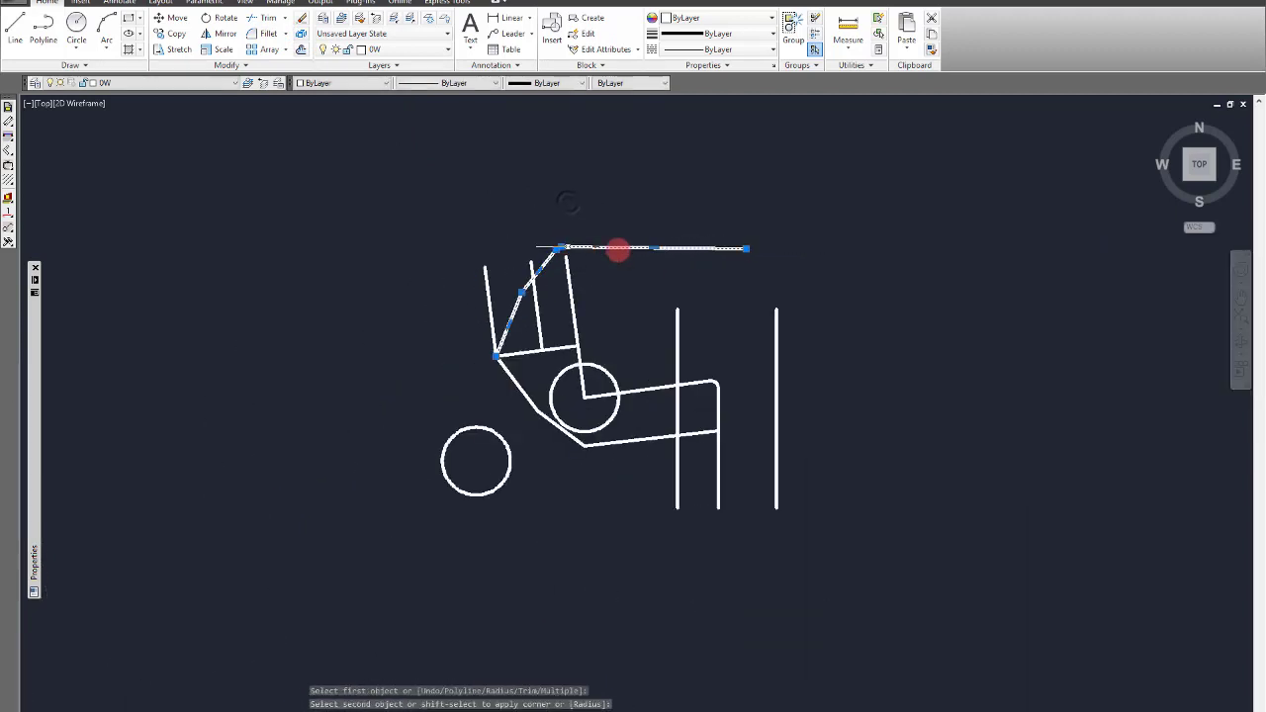
{"action": "left_click", "coordinate": [579, 246]}
{"action": "scroll", "coordinate": [563, 247], "scroll_direction": "up", "scroll_amount": 6}
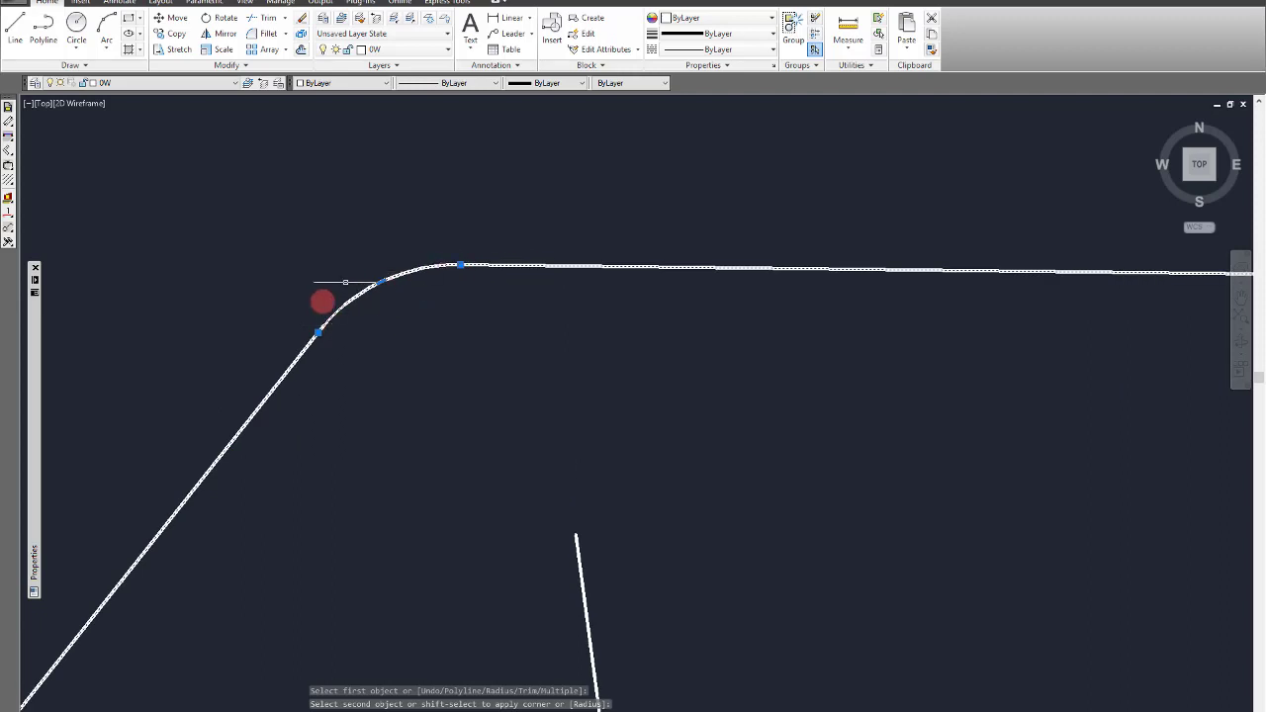
{"action": "scroll", "coordinate": [514, 282], "scroll_direction": "down", "scroll_amount": 2}
{"action": "key", "text": "Escape"}
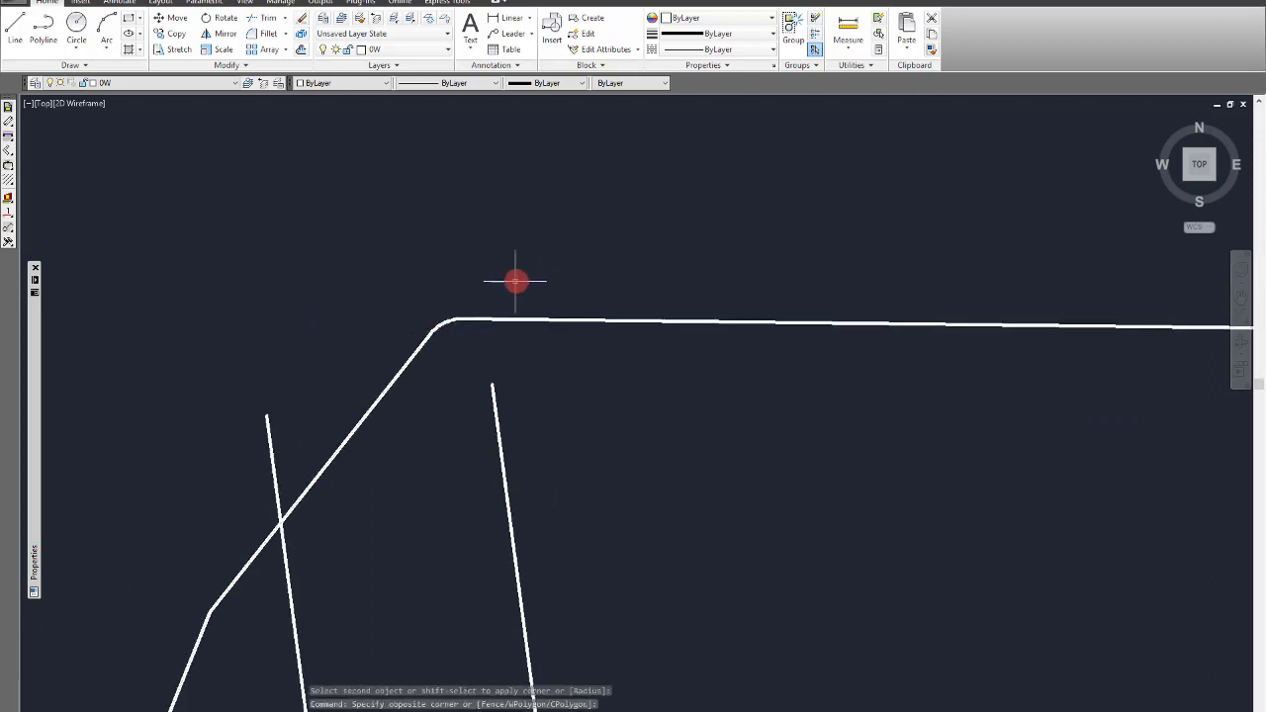
{"action": "scroll", "coordinate": [514, 283], "scroll_direction": "down", "scroll_amount": 3}
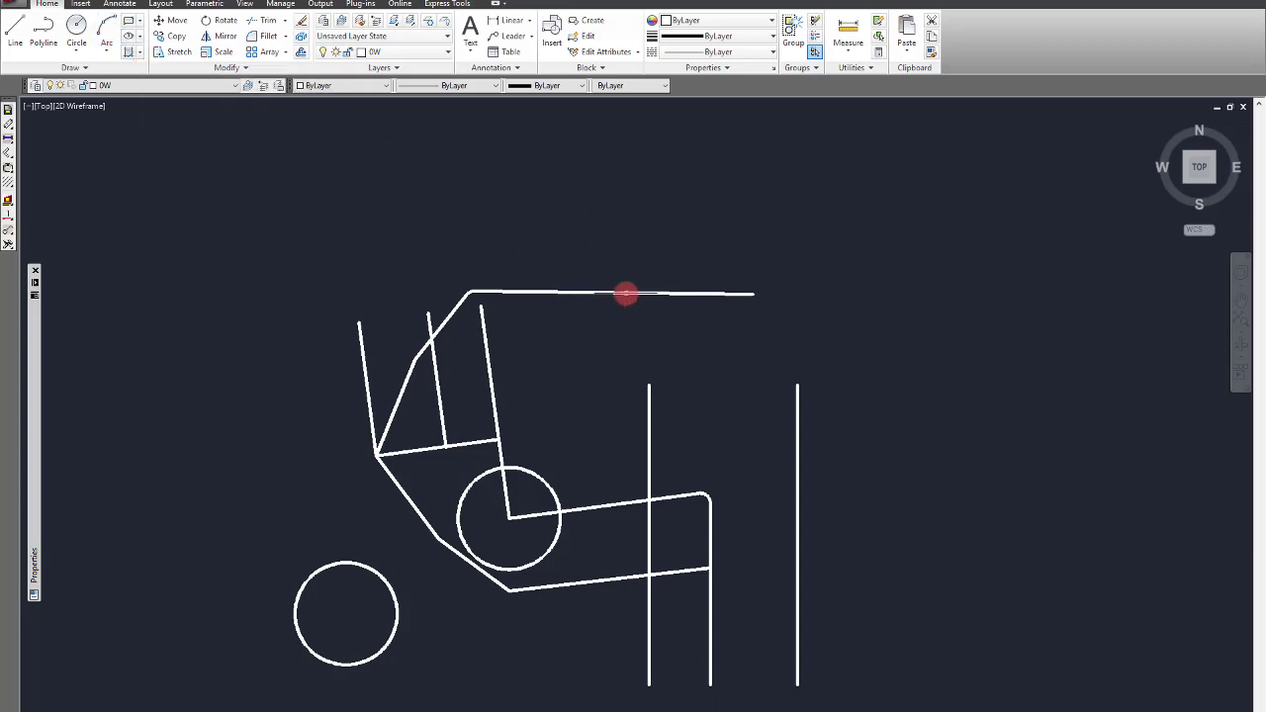
Step: Turn the upper polyline into a smooth curve with the Spline option of the polyline edit command
{"action": "left_click", "coordinate": [627, 294]}
{"action": "key", "text": "Escape"}
{"action": "left_click", "coordinate": [618, 328]}
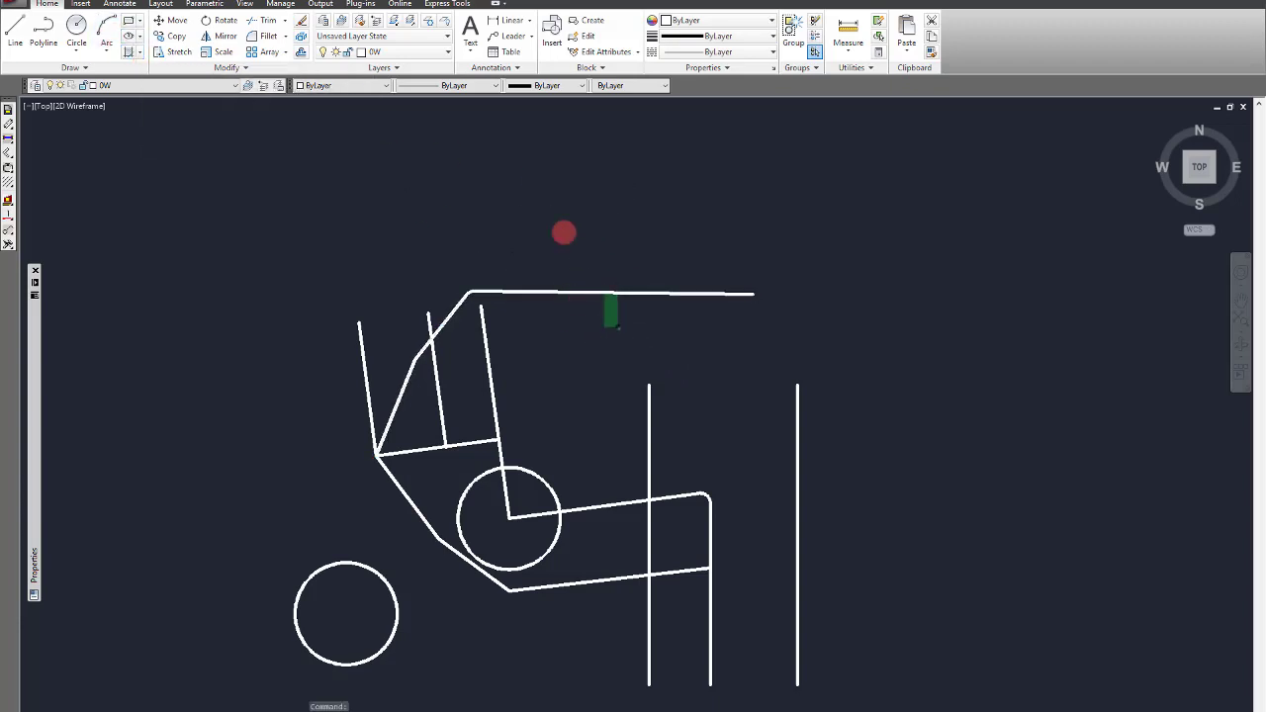
{"action": "left_click", "coordinate": [565, 233]}
{"action": "key", "text": "Escape"}
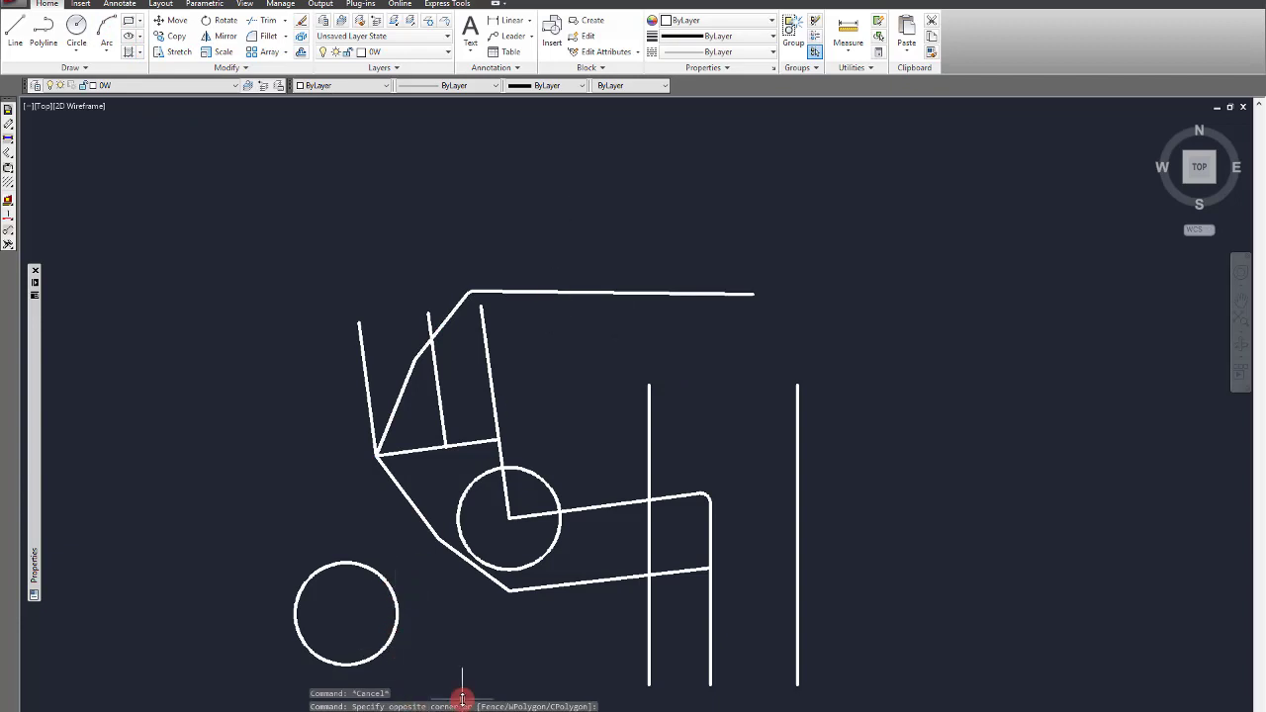
{"action": "type", "text": "p"}
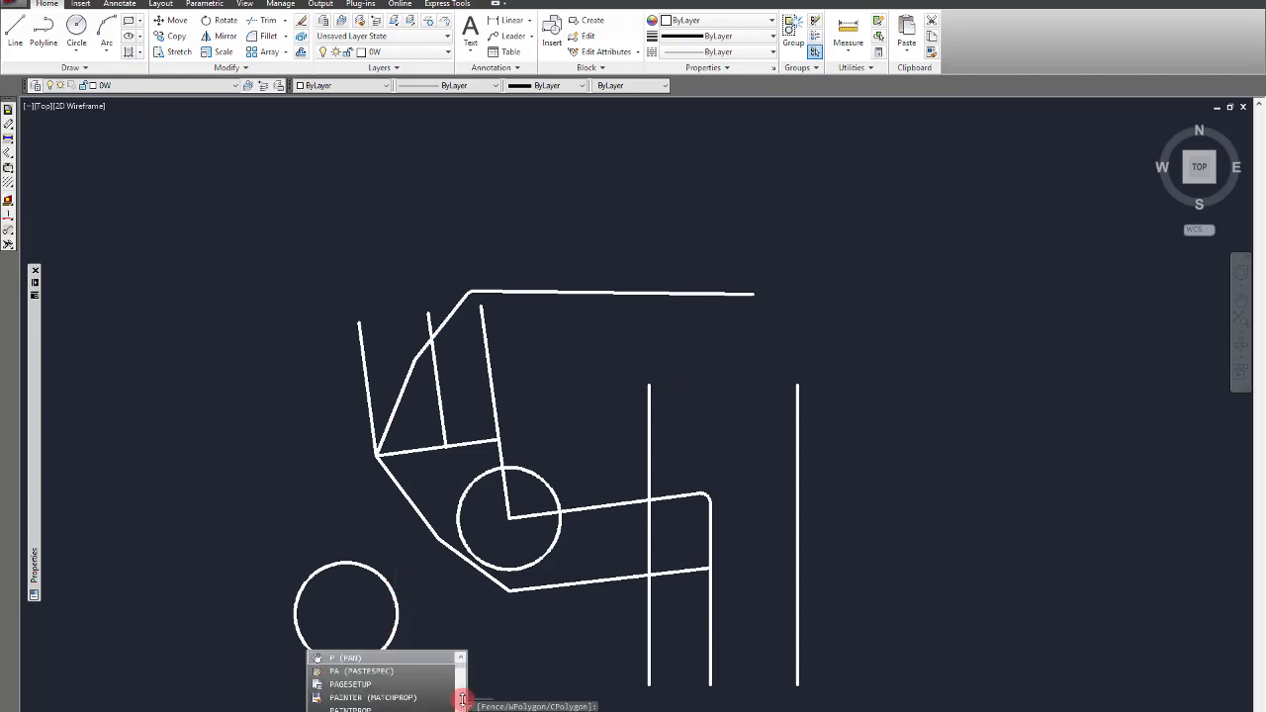
{"action": "key", "text": "Return"}
{"action": "scroll", "coordinate": [504, 408], "scroll_direction": "up", "scroll_amount": 4}
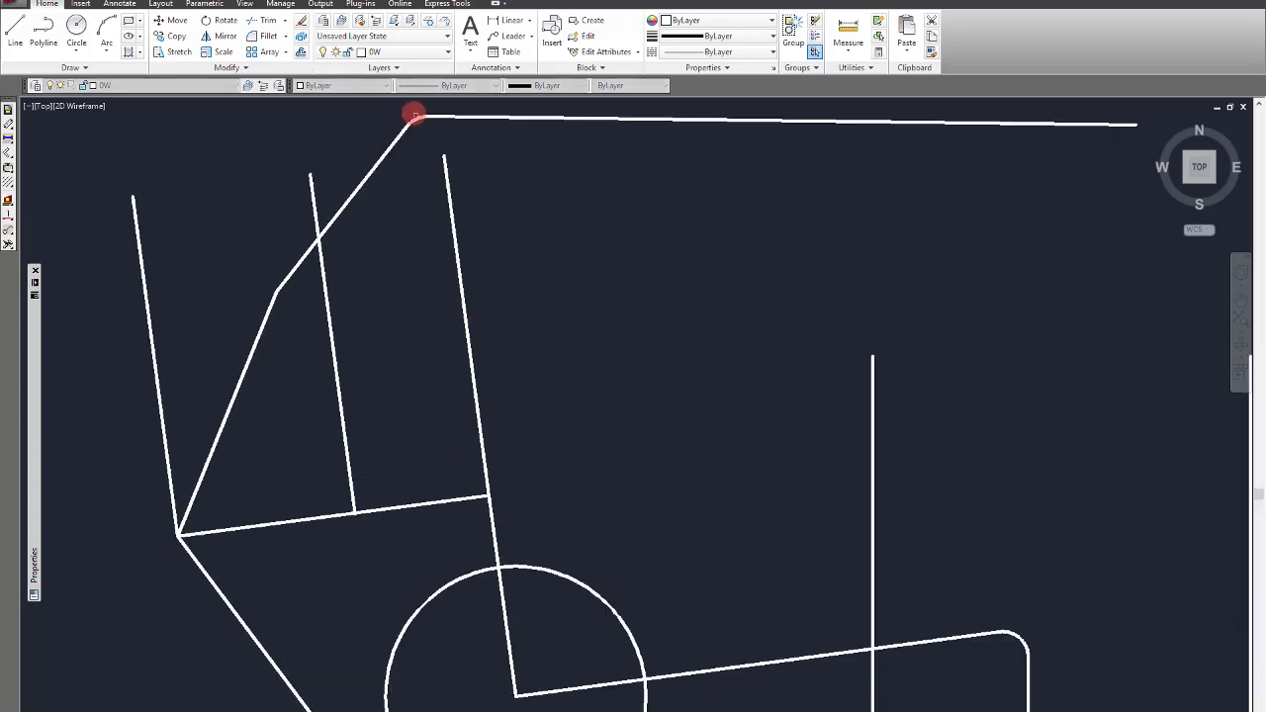
{"action": "scroll", "coordinate": [404, 150], "scroll_direction": "down", "scroll_amount": 4}
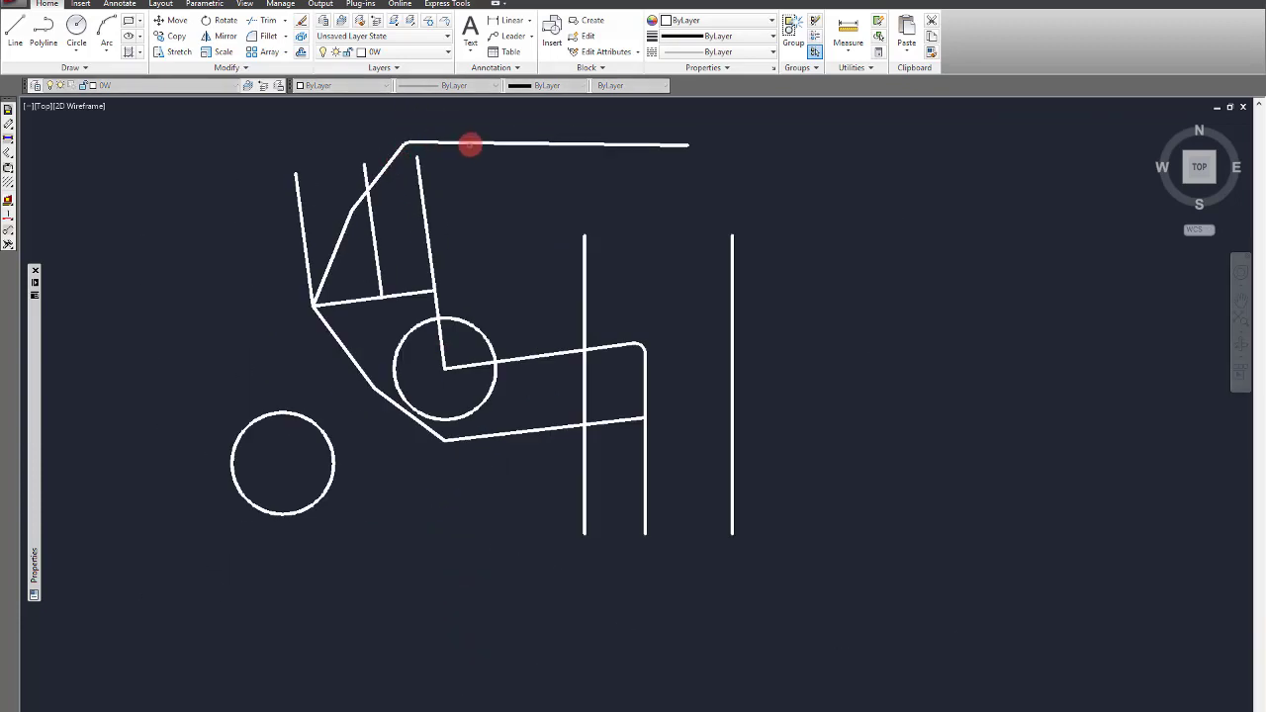
{"action": "left_click", "coordinate": [471, 143]}
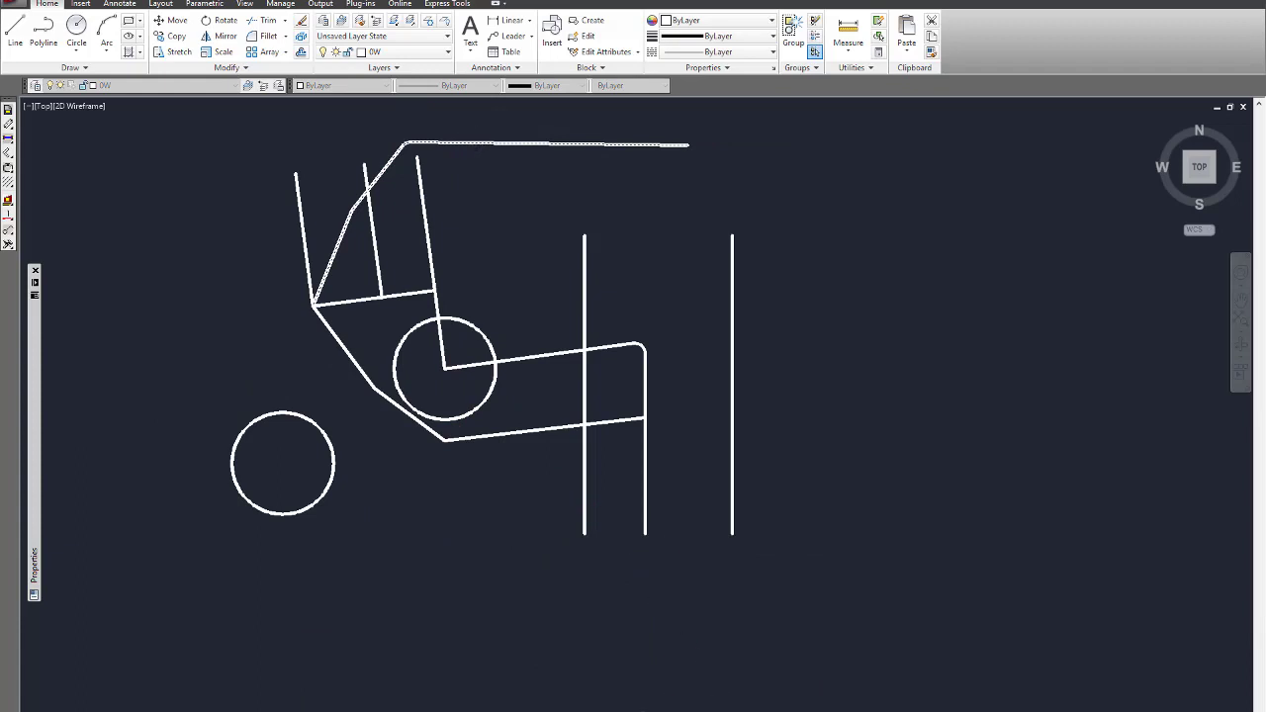
{"action": "scroll", "coordinate": [462, 139], "scroll_direction": "up", "scroll_amount": 2}
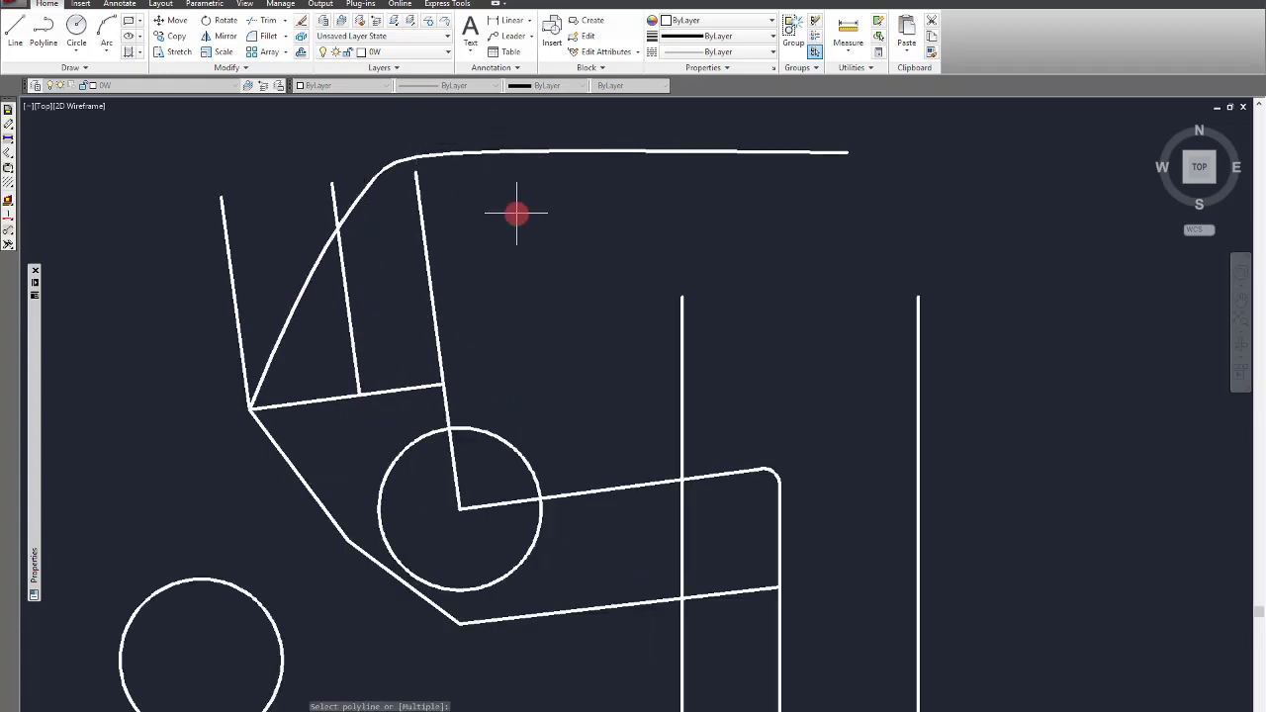
{"action": "key", "text": "Escape"}
{"action": "key", "text": "Escape"}
Step: Select the splined upper polyline and examine its vertices and the shape of the curve
{"action": "left_click", "coordinate": [473, 152]}
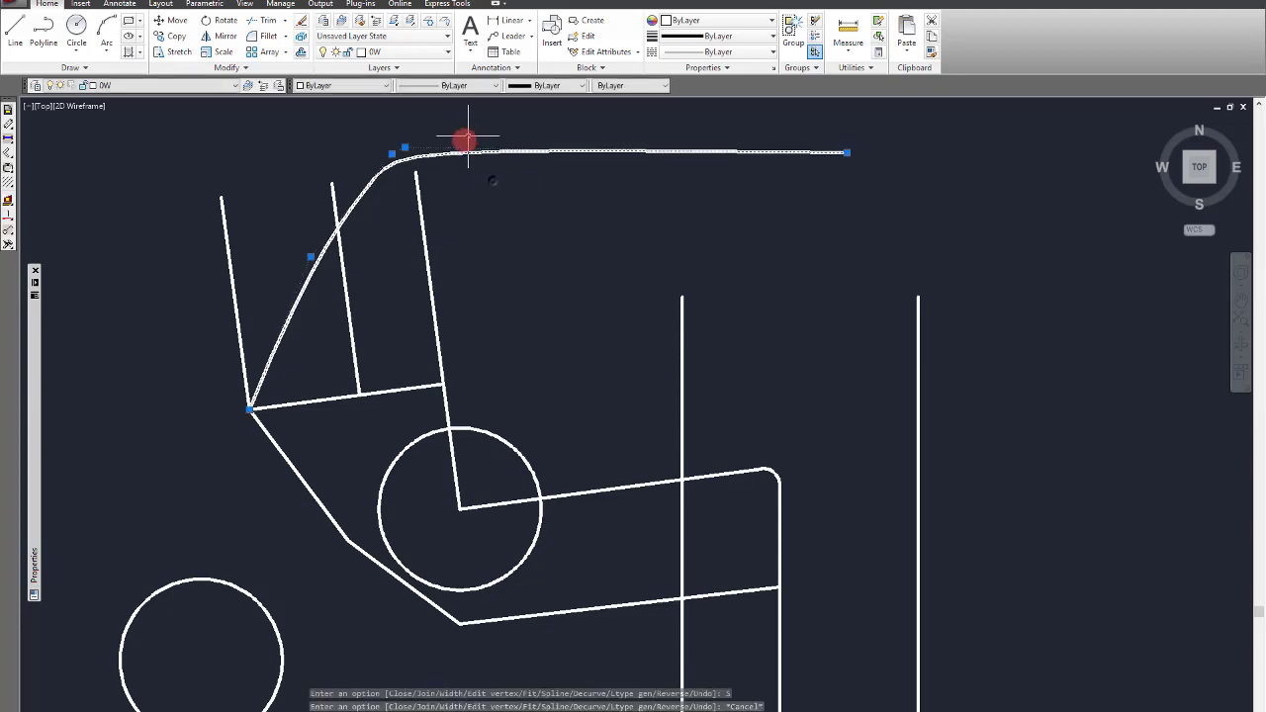
{"action": "scroll", "coordinate": [243, 402], "scroll_direction": "up", "scroll_amount": 6}
{"action": "scroll", "coordinate": [259, 465], "scroll_direction": "down", "scroll_amount": 2}
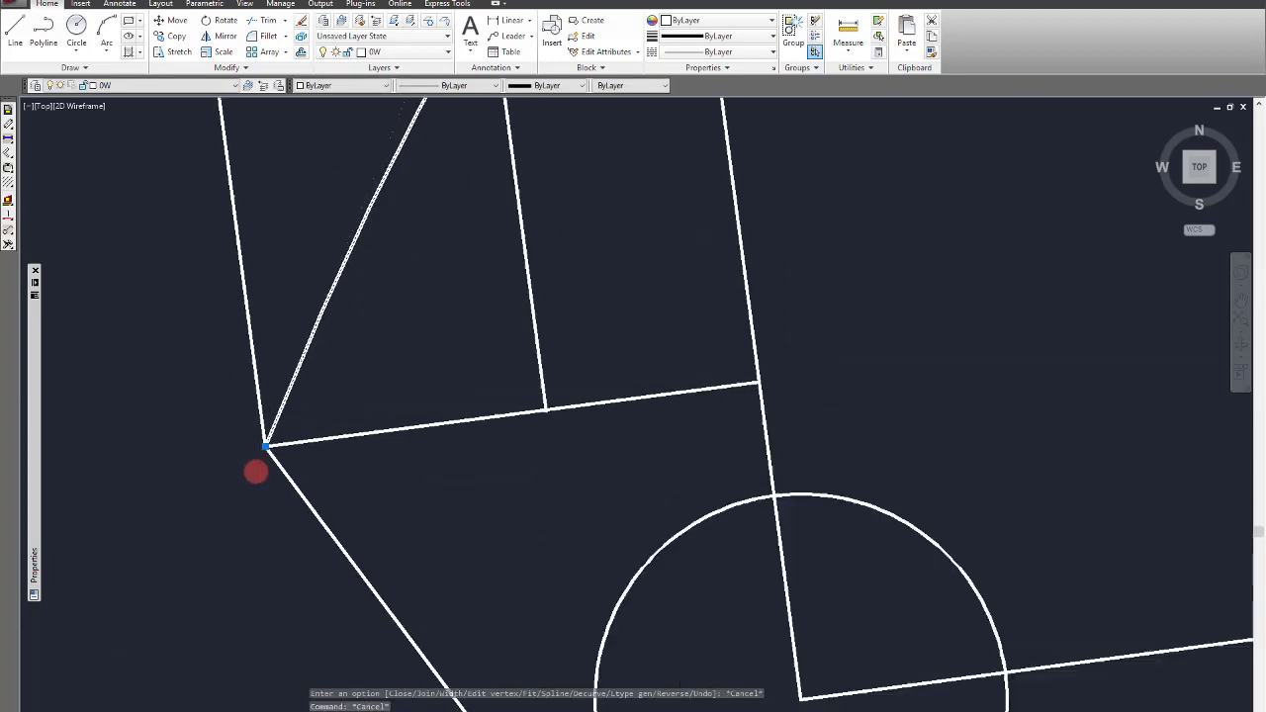
{"action": "scroll", "coordinate": [259, 454], "scroll_direction": "down", "scroll_amount": 4}
{"action": "scroll", "coordinate": [322, 329], "scroll_direction": "up", "scroll_amount": 4}
{"action": "scroll", "coordinate": [318, 337], "scroll_direction": "down", "scroll_amount": 4}
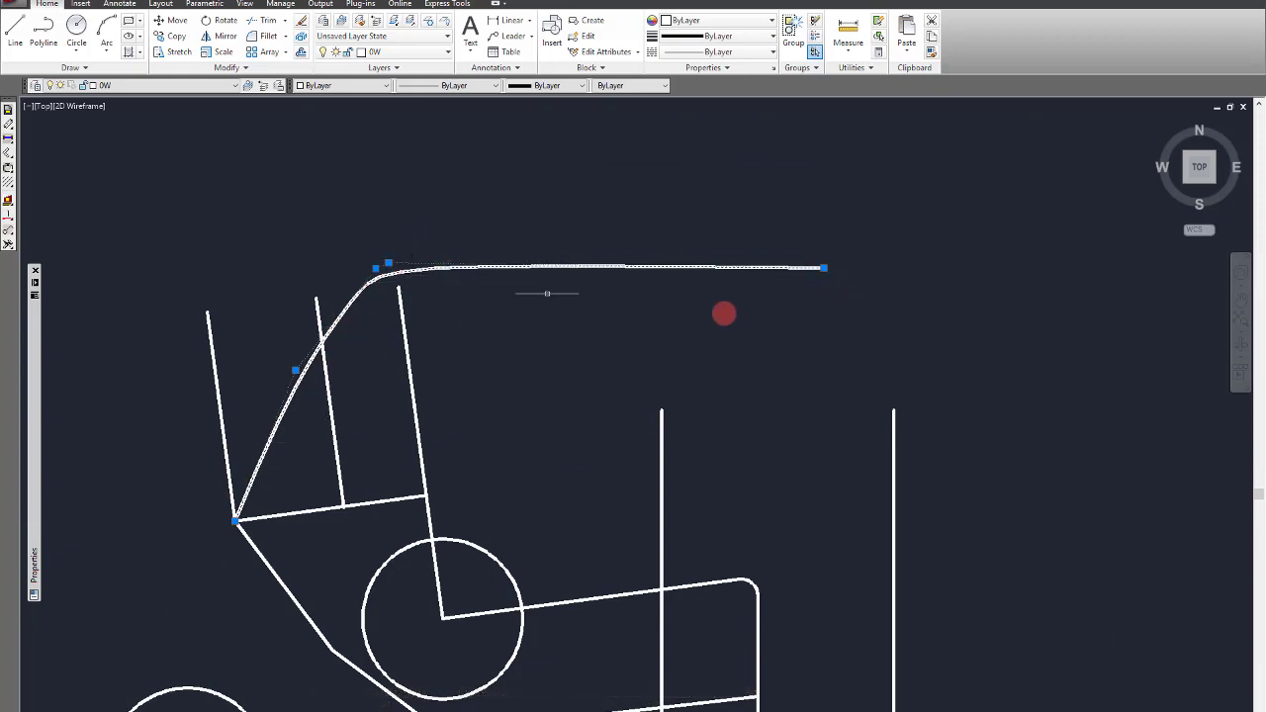
{"action": "key", "text": "Escape"}
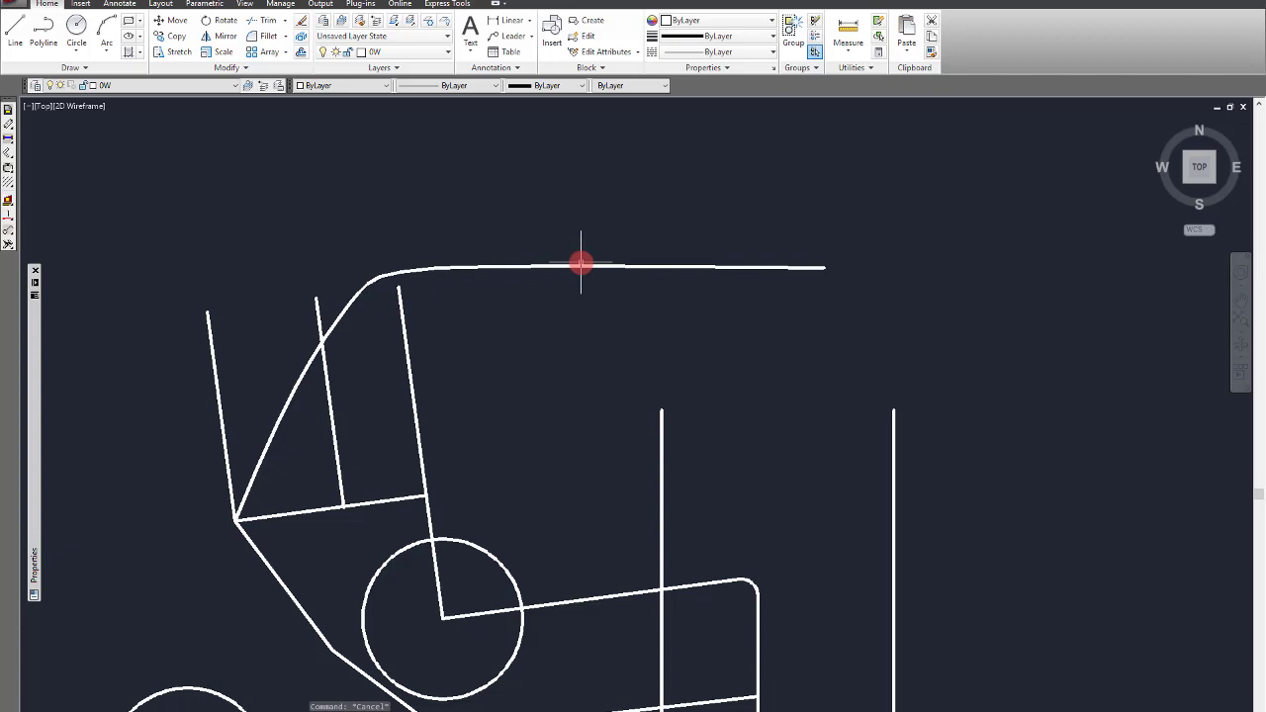
Step: Straighten the upper curve into line segments with the Decurve option of the polyline edit command
{"action": "key", "text": "Return"}
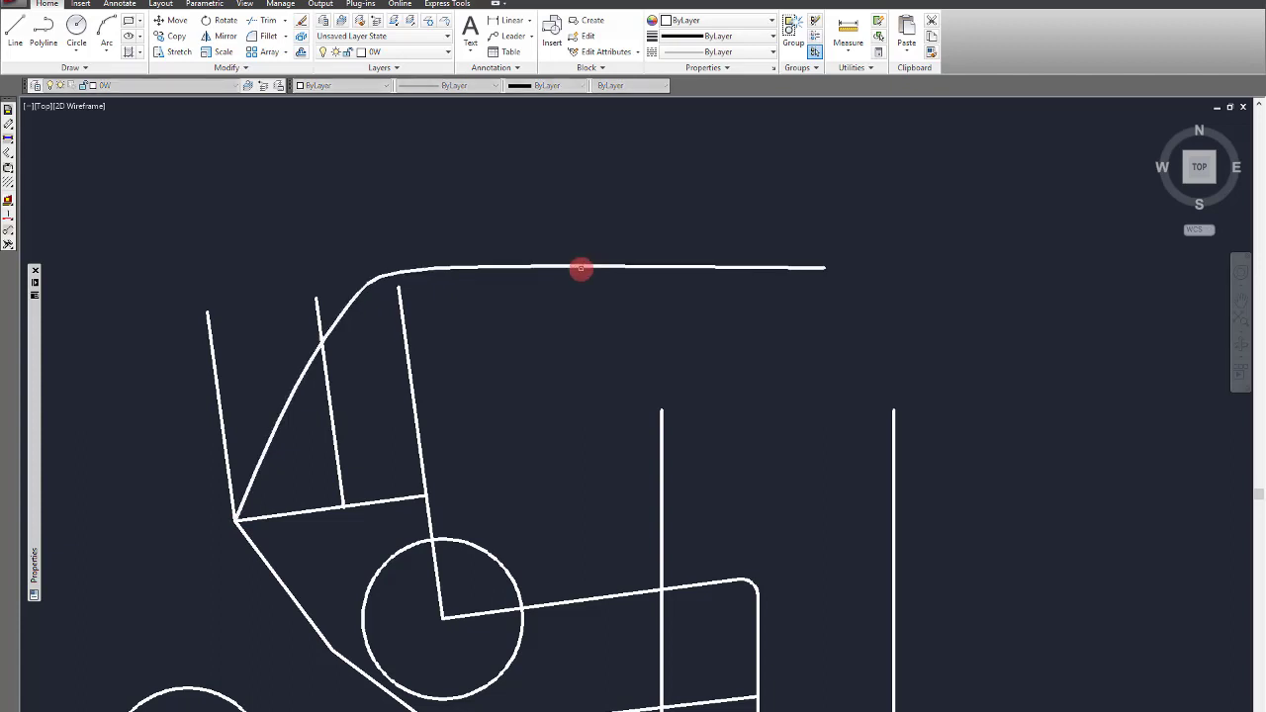
{"action": "left_click", "coordinate": [581, 268]}
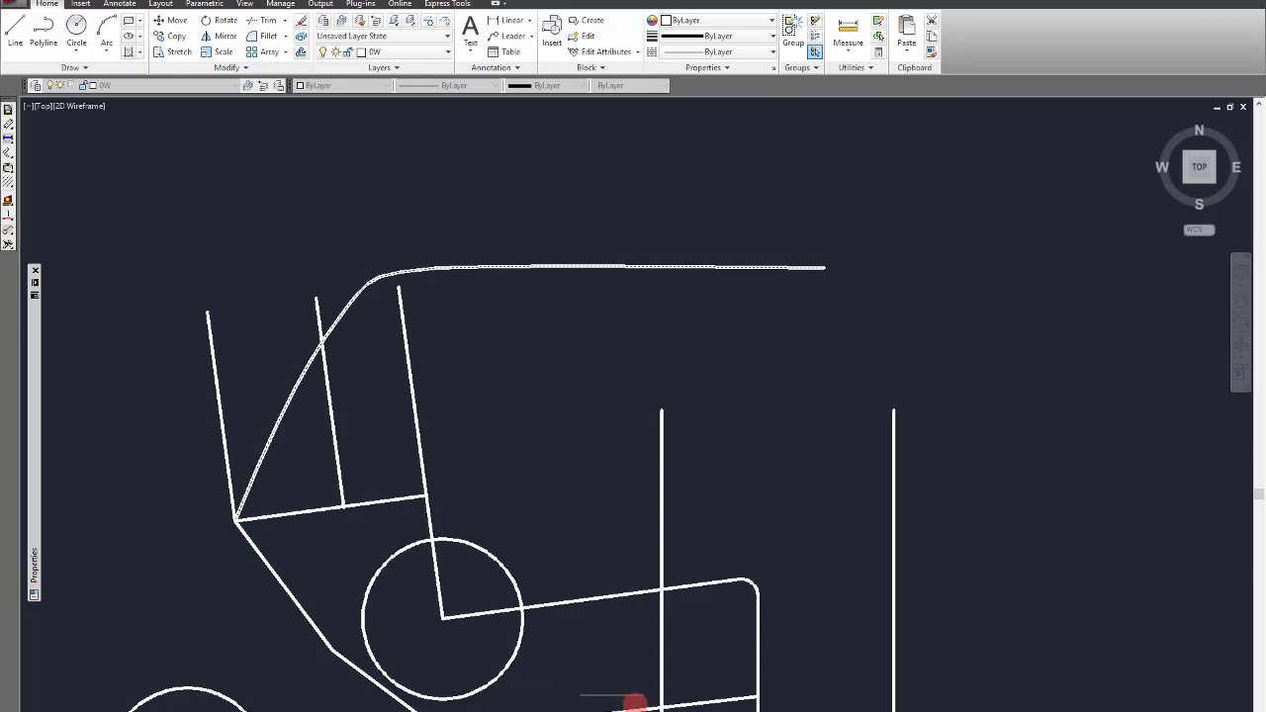
{"action": "key", "text": "Return"}
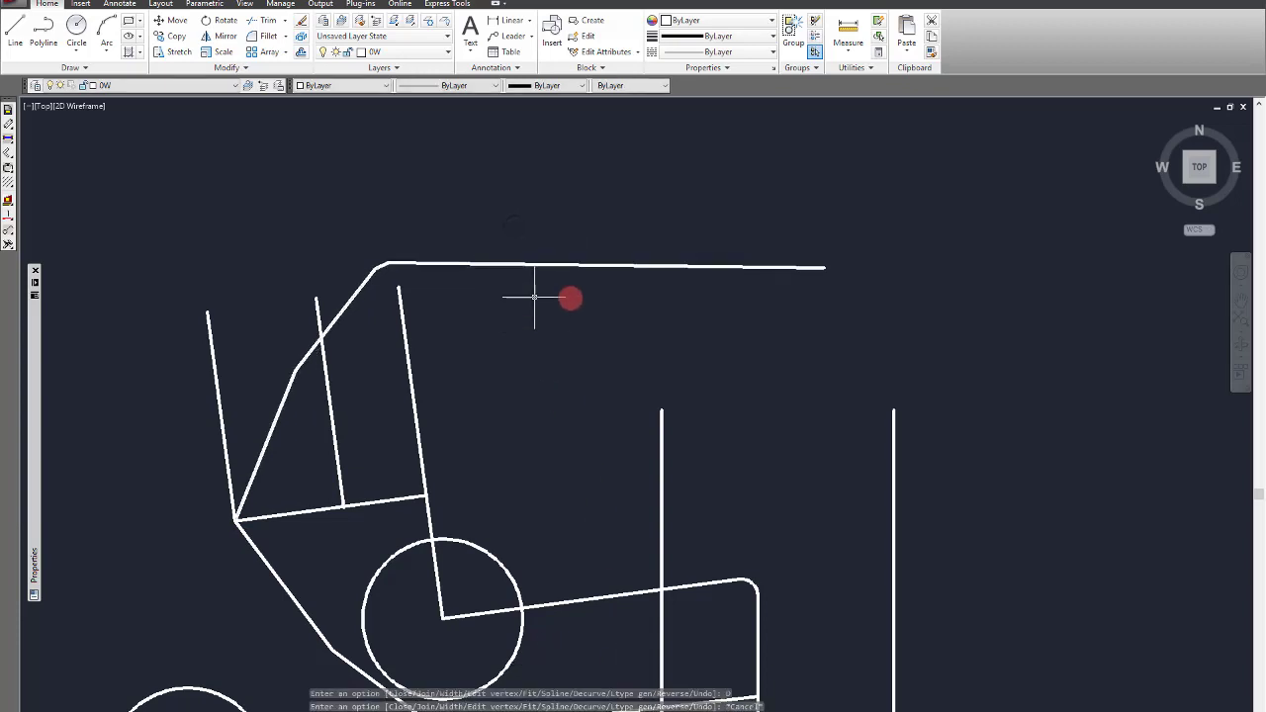
Step: Examine the decurved upper polyline, especially the short segment at its former fillet corner
{"action": "left_click", "coordinate": [353, 294]}
{"action": "scroll", "coordinate": [257, 367], "scroll_direction": "up", "scroll_amount": 5}
{"action": "scroll", "coordinate": [376, 376], "scroll_direction": "down", "scroll_amount": 5}
{"action": "key", "text": "Escape"}
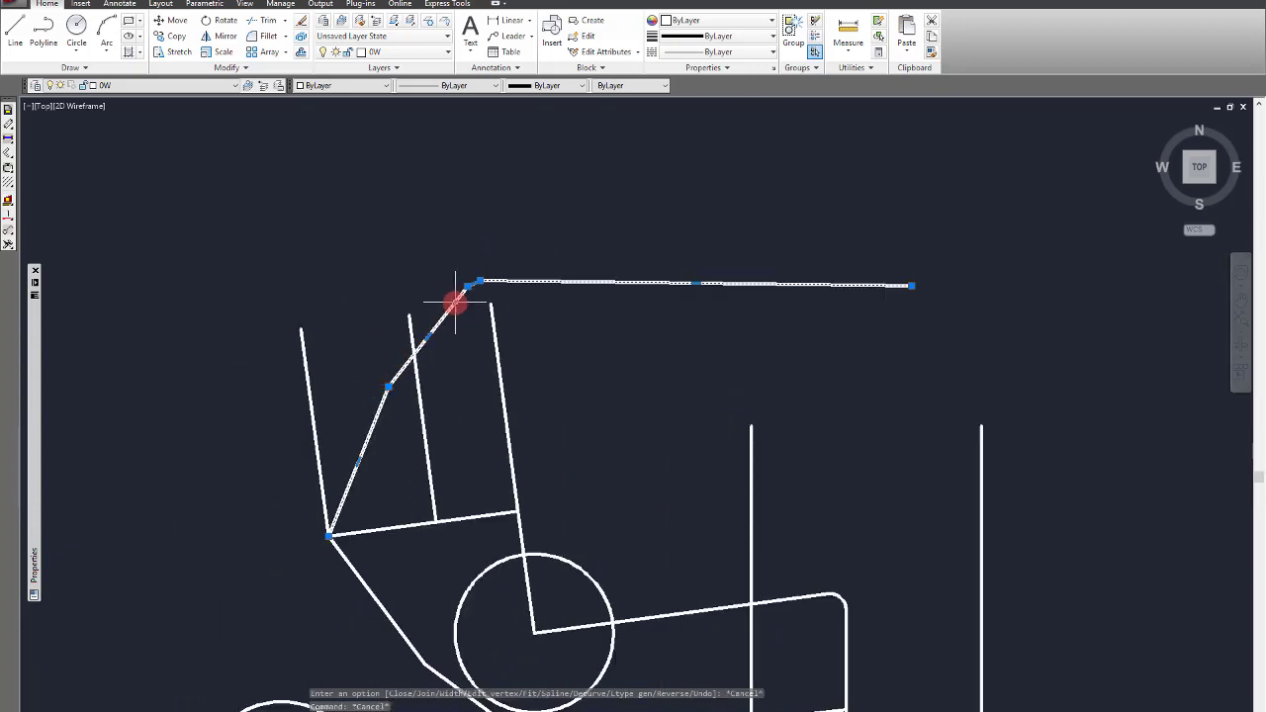
{"action": "scroll", "coordinate": [474, 296], "scroll_direction": "down", "scroll_amount": 4}
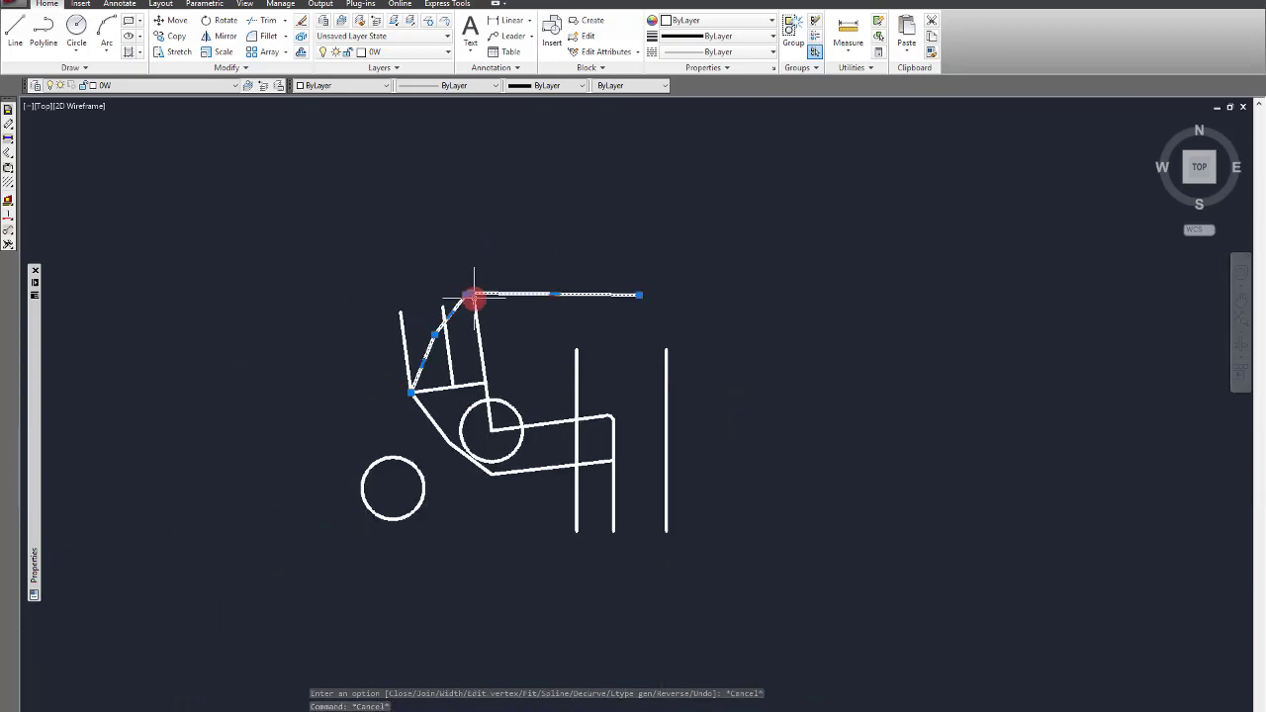
{"action": "scroll", "coordinate": [473, 296], "scroll_direction": "up", "scroll_amount": 5}
{"action": "left_click", "coordinate": [485, 316]}
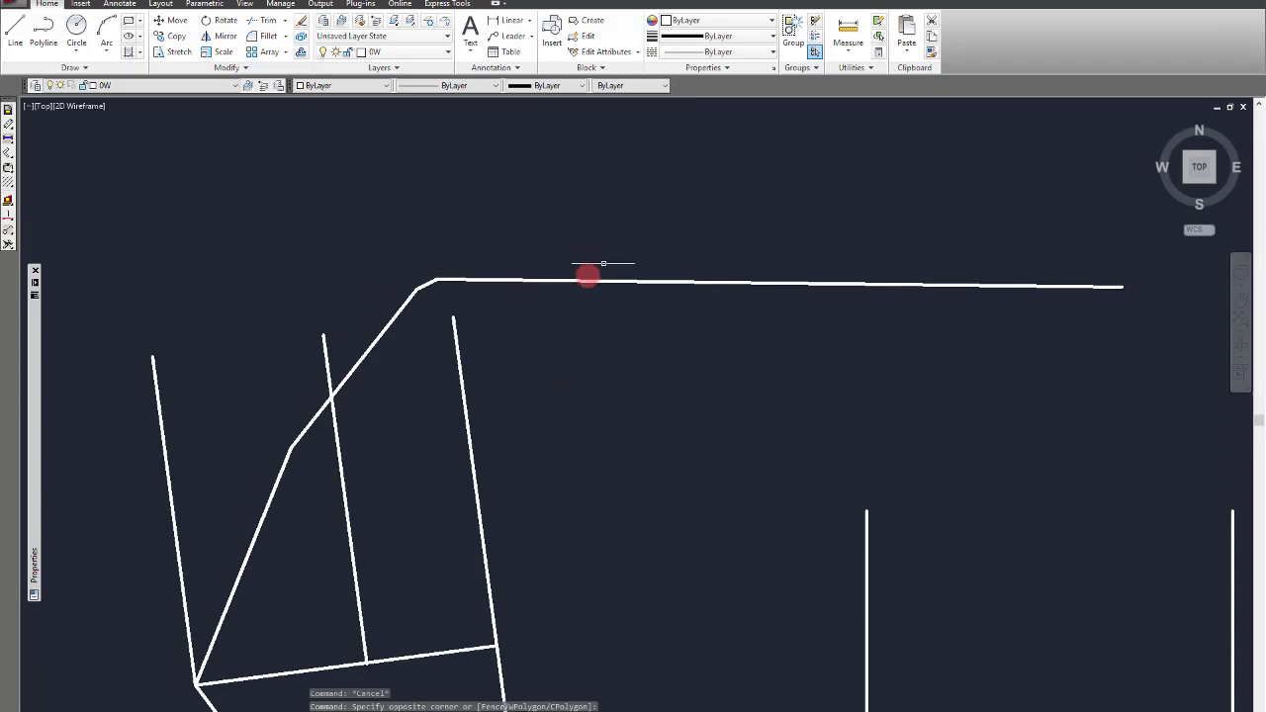
{"action": "scroll", "coordinate": [587, 277], "scroll_direction": "down", "scroll_amount": 4}
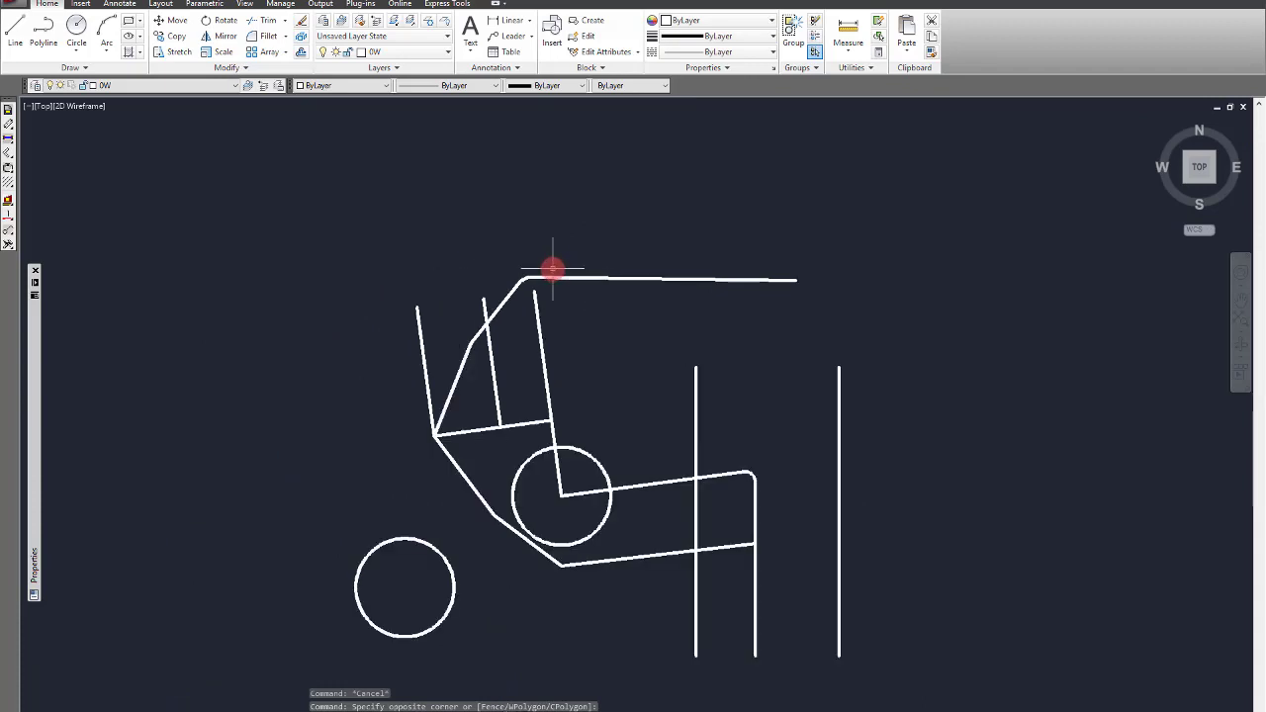
{"action": "scroll", "coordinate": [553, 271], "scroll_direction": "up", "scroll_amount": 4}
{"action": "left_click", "coordinate": [605, 270]}
{"action": "key", "text": "Escape"}
{"action": "scroll", "coordinate": [580, 300], "scroll_direction": "down", "scroll_amount": 3}
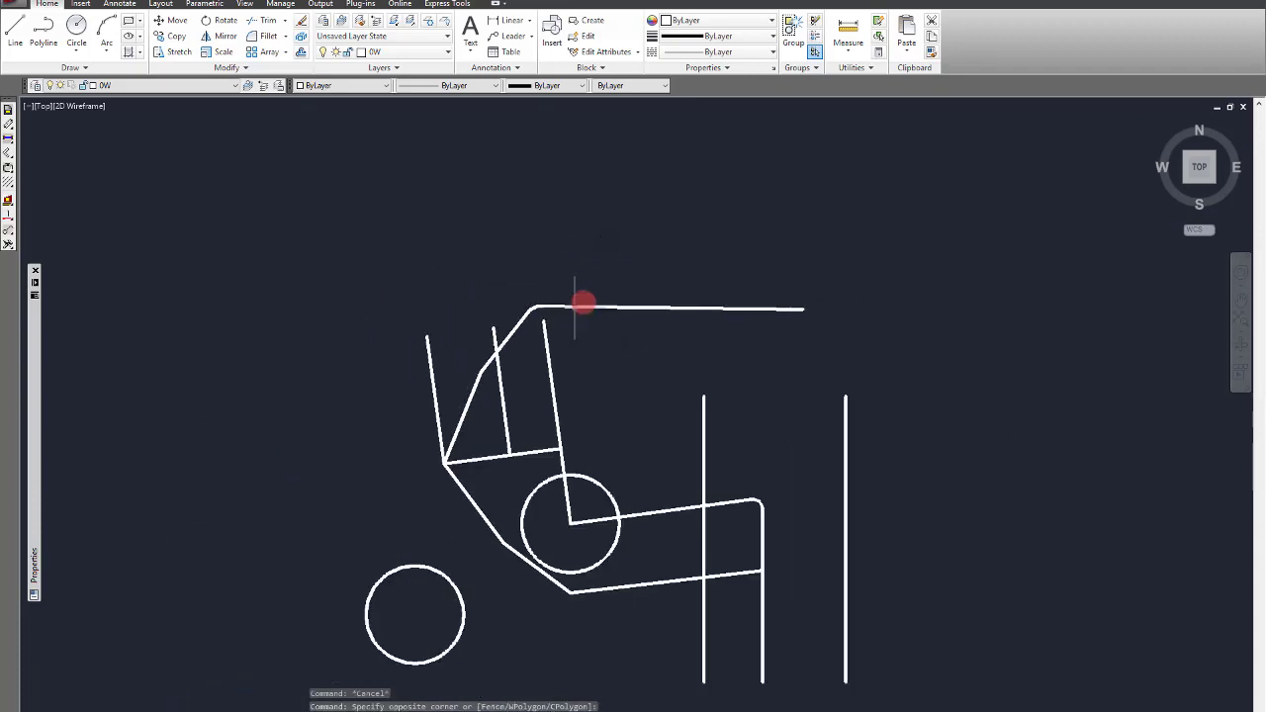
{"action": "scroll", "coordinate": [601, 310], "scroll_direction": "up", "scroll_amount": 5}
{"action": "scroll", "coordinate": [435, 314], "scroll_direction": "down", "scroll_amount": 3}
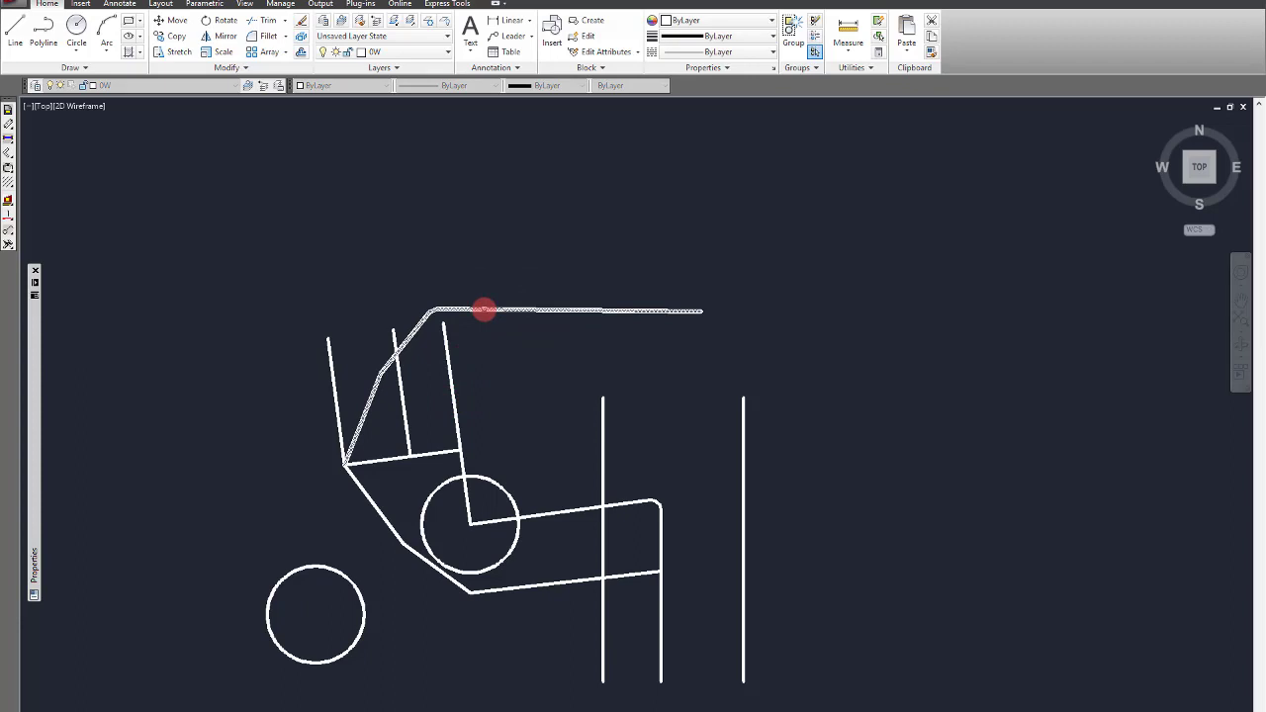
Step: Explode the upper polyline into separate objects and select its segments individually to check the split
{"action": "left_click", "coordinate": [483, 309]}
{"action": "key", "text": "Return"}
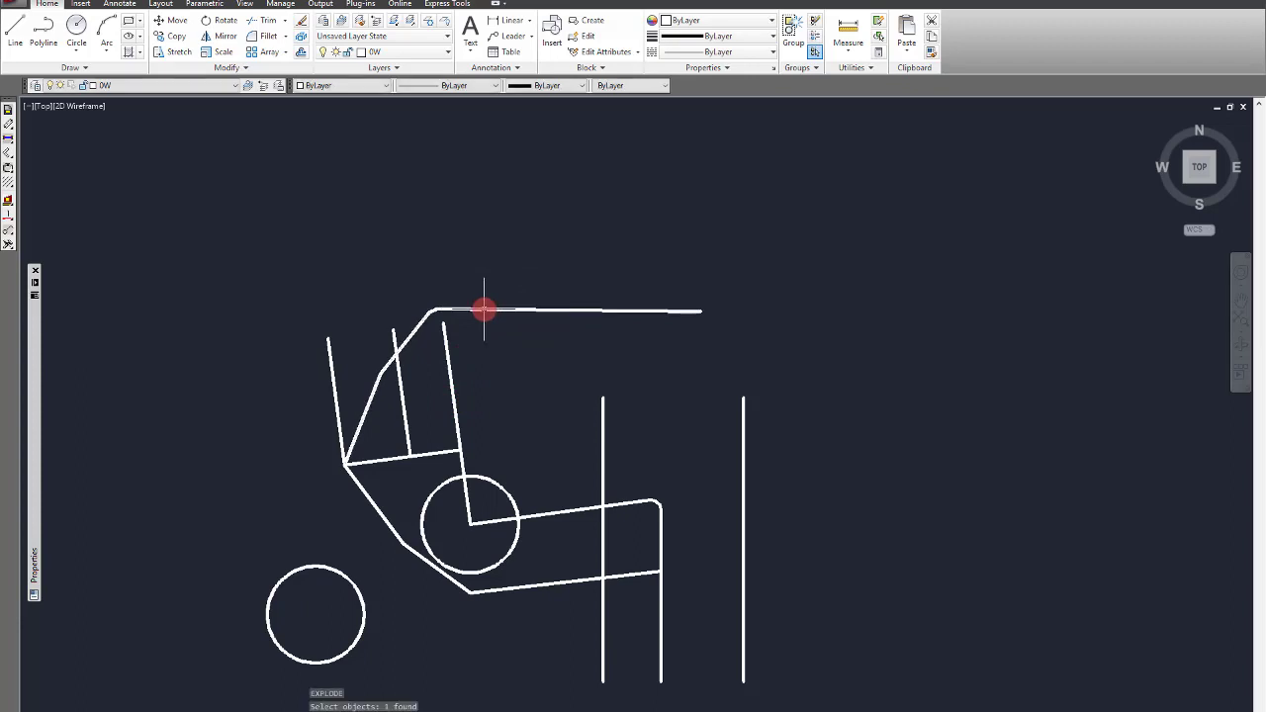
{"action": "scroll", "coordinate": [385, 311], "scroll_direction": "up", "scroll_amount": 6}
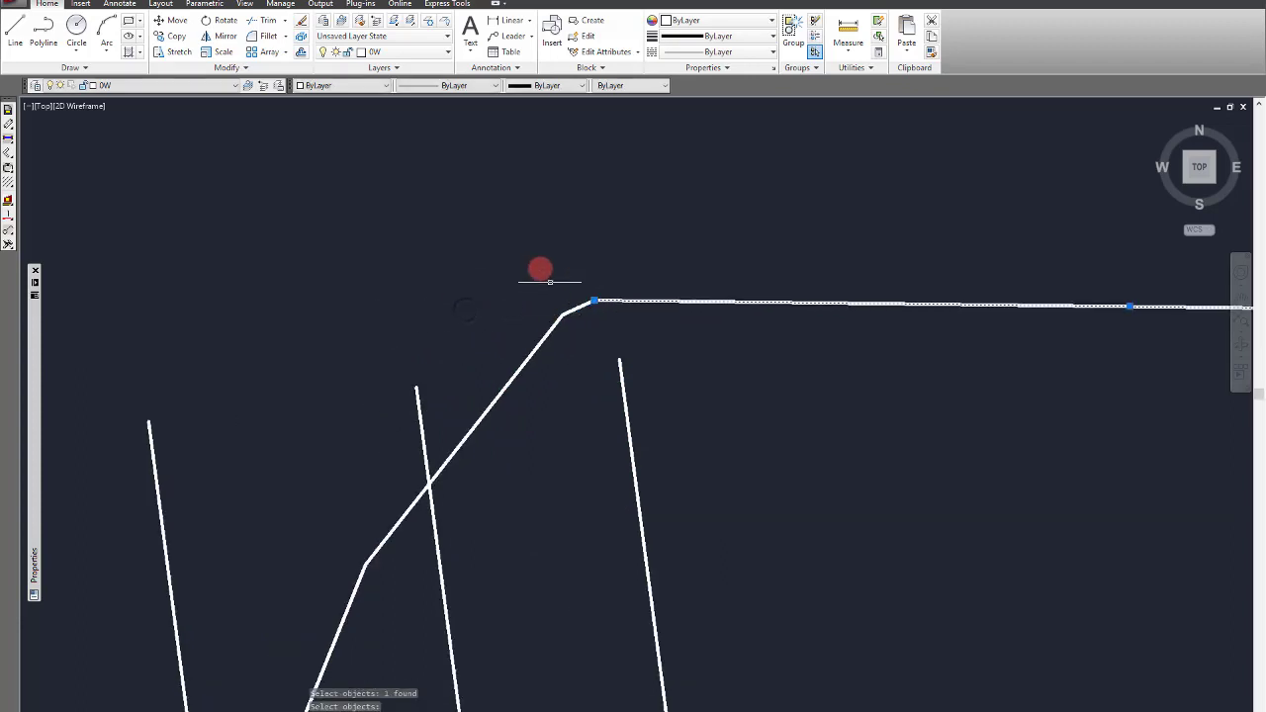
{"action": "left_click", "coordinate": [471, 316]}
{"action": "scroll", "coordinate": [479, 321], "scroll_direction": "down", "scroll_amount": 4}
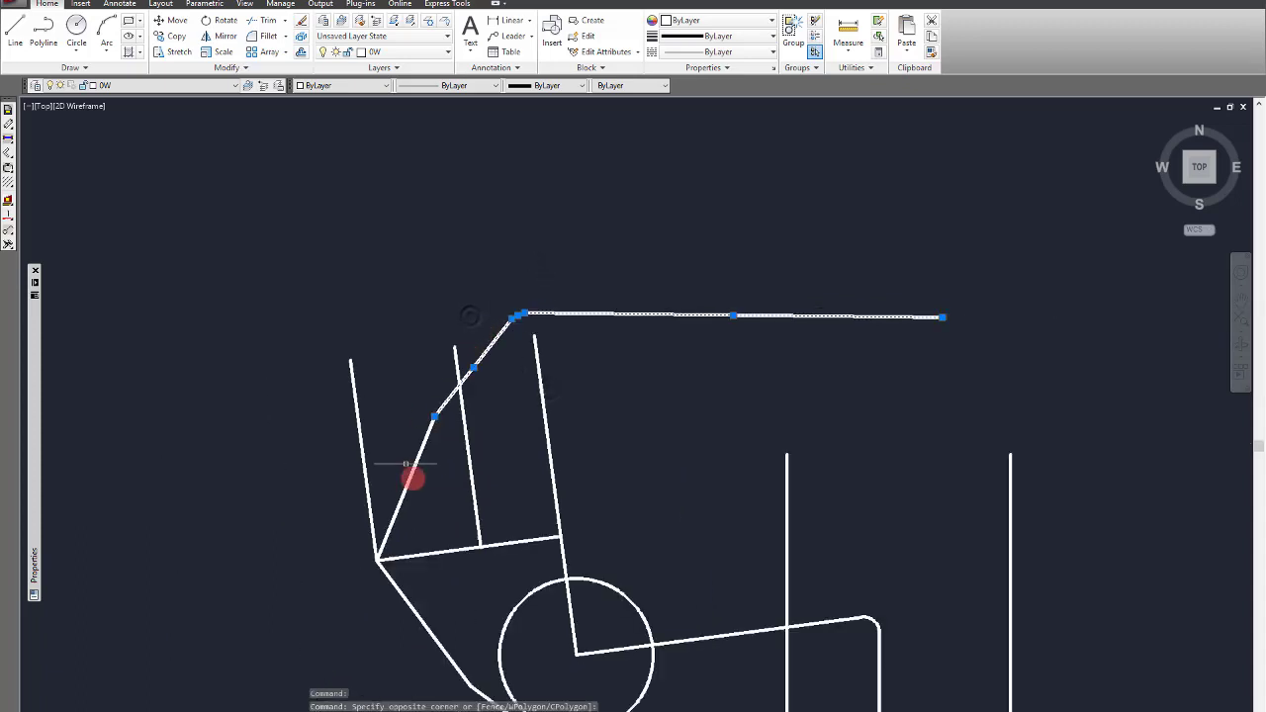
{"action": "left_click", "coordinate": [424, 489]}
{"action": "left_click", "coordinate": [369, 415]}
{"action": "key", "text": "Escape"}
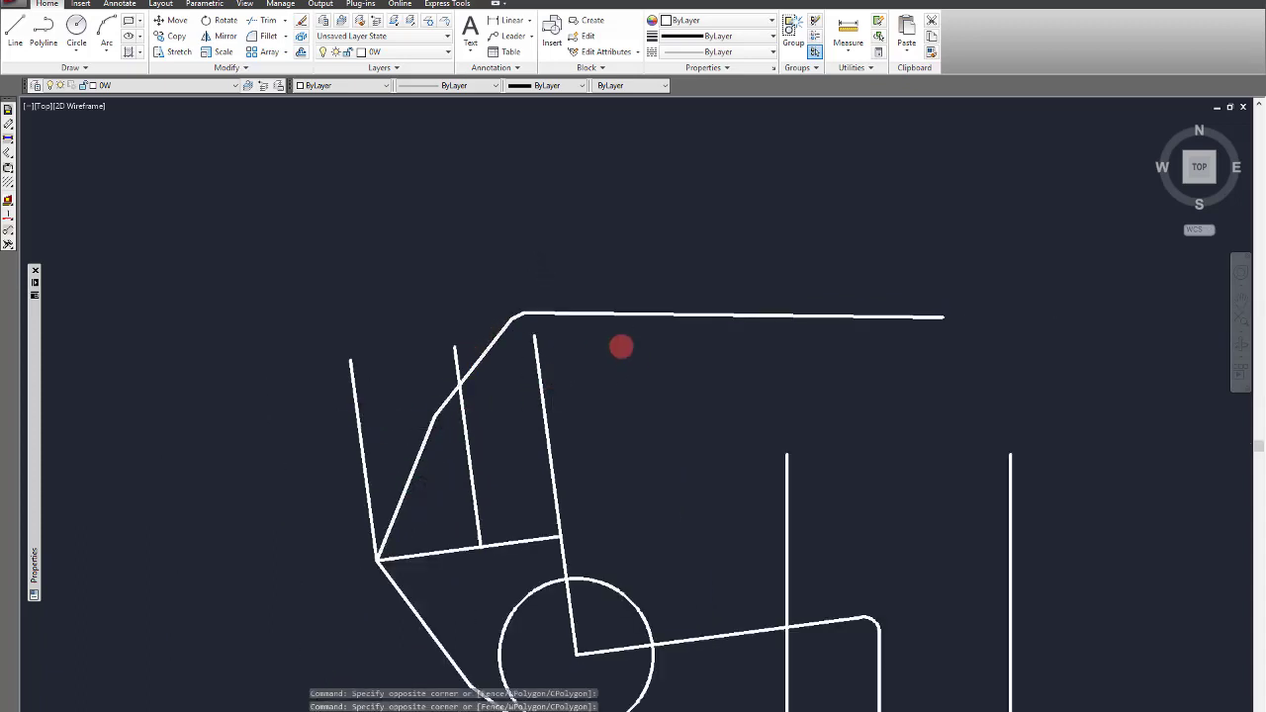
Step: Select the exploded horizontal line, short corner line and adjoining slanted line, and view their properties
{"action": "left_click", "coordinate": [629, 356]}
{"action": "left_click", "coordinate": [573, 300]}
{"action": "left_click", "coordinate": [517, 348]}
{"action": "left_click", "coordinate": [498, 280]}
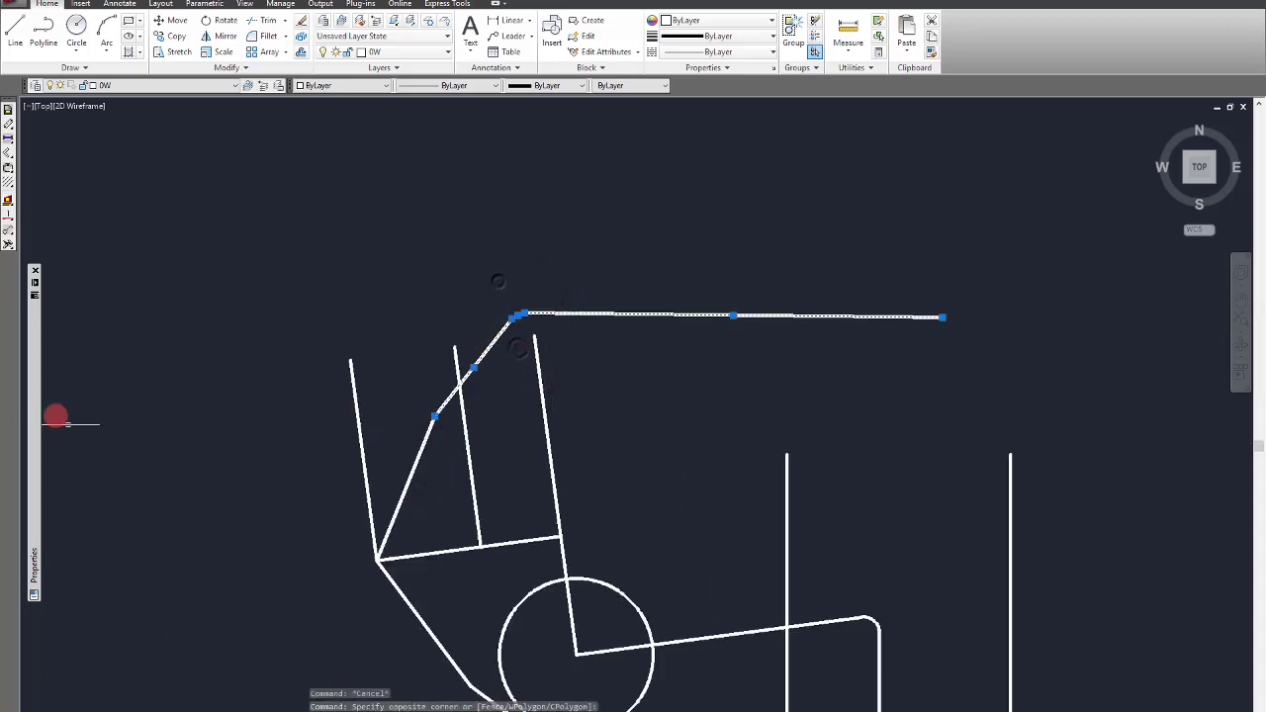
{"action": "mouse_move", "coordinate": [39, 386]}
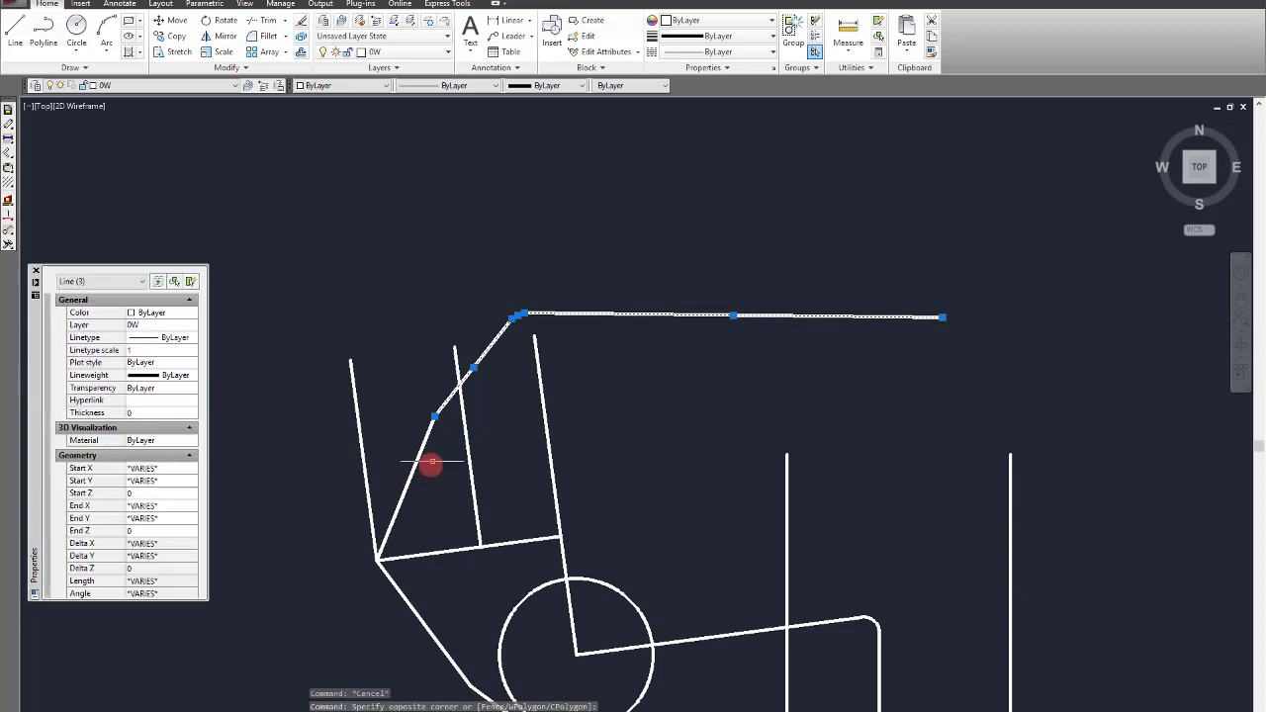
Step: Add the lowest slanted segment to the selected exploded lines, view their combined properties, and clear the selection
{"action": "left_click", "coordinate": [402, 409]}
{"action": "mouse_move", "coordinate": [30, 352]}
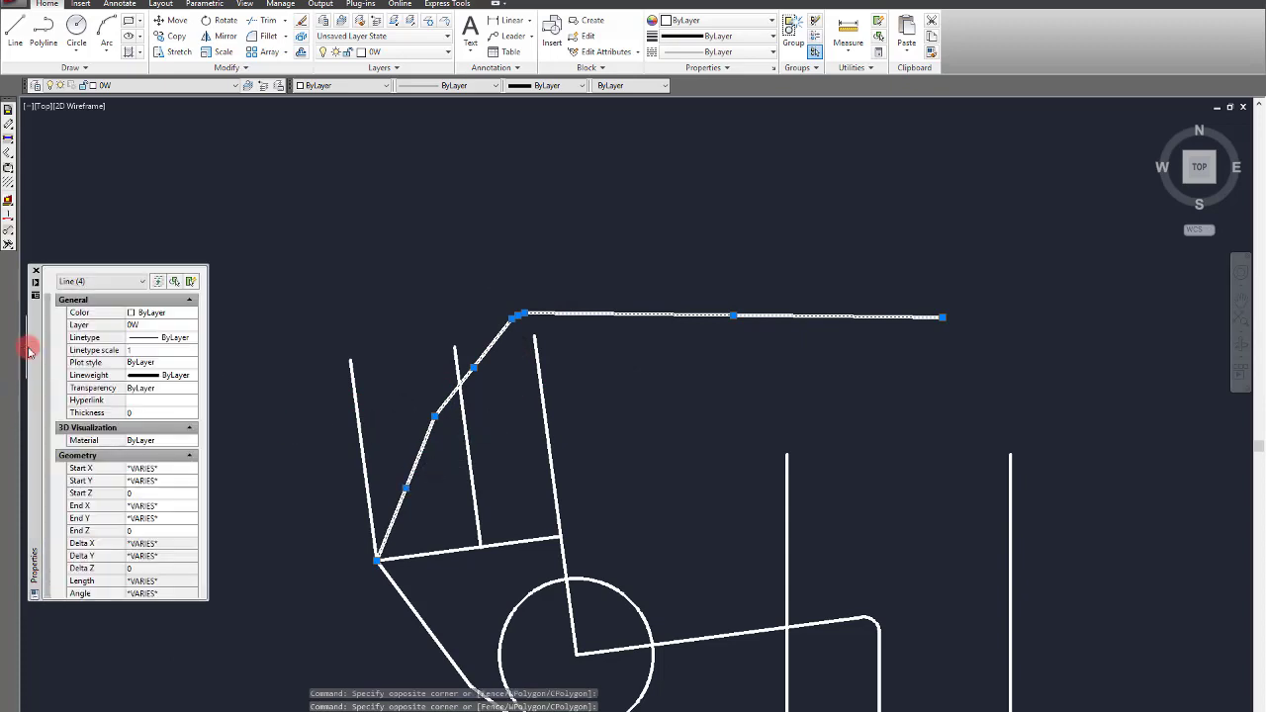
{"action": "key", "text": "Escape"}
Step: Examine the exploded upper outline and its surrounding lines, and inspect the rounded corner of the lower shape
{"action": "scroll", "coordinate": [615, 380], "scroll_direction": "down", "scroll_amount": 4}
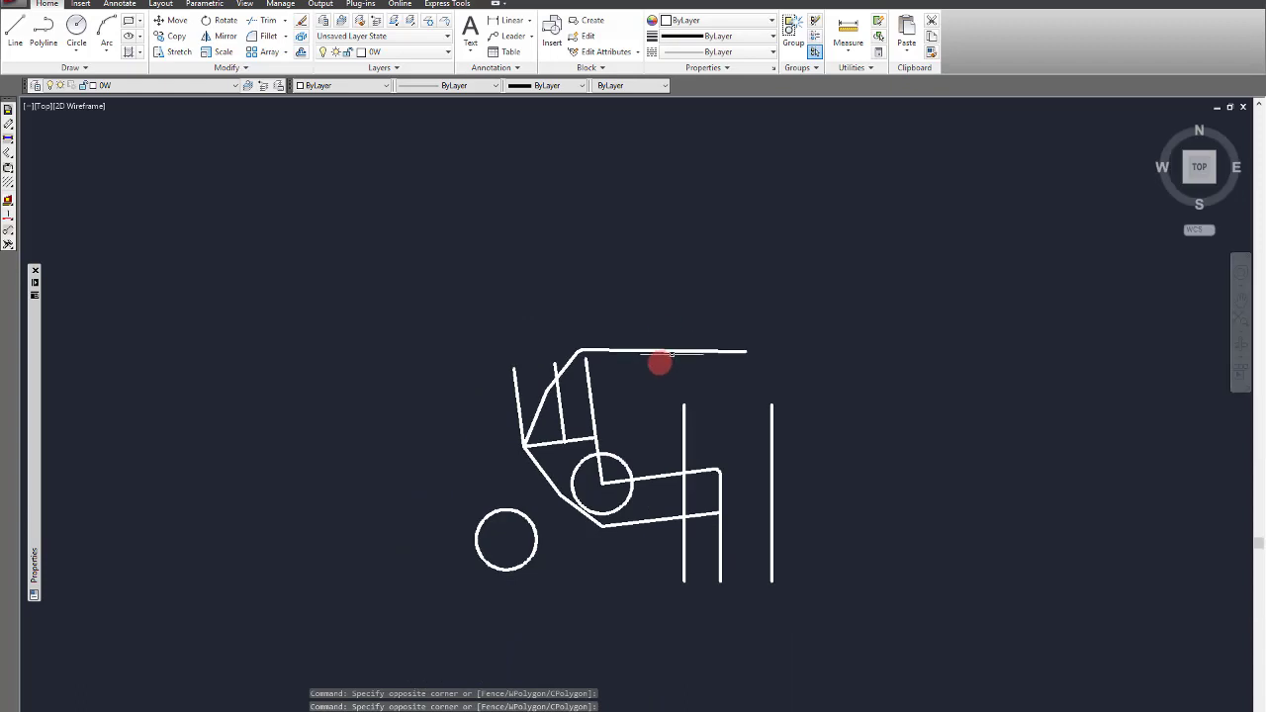
{"action": "scroll", "coordinate": [660, 362], "scroll_direction": "up", "scroll_amount": 6}
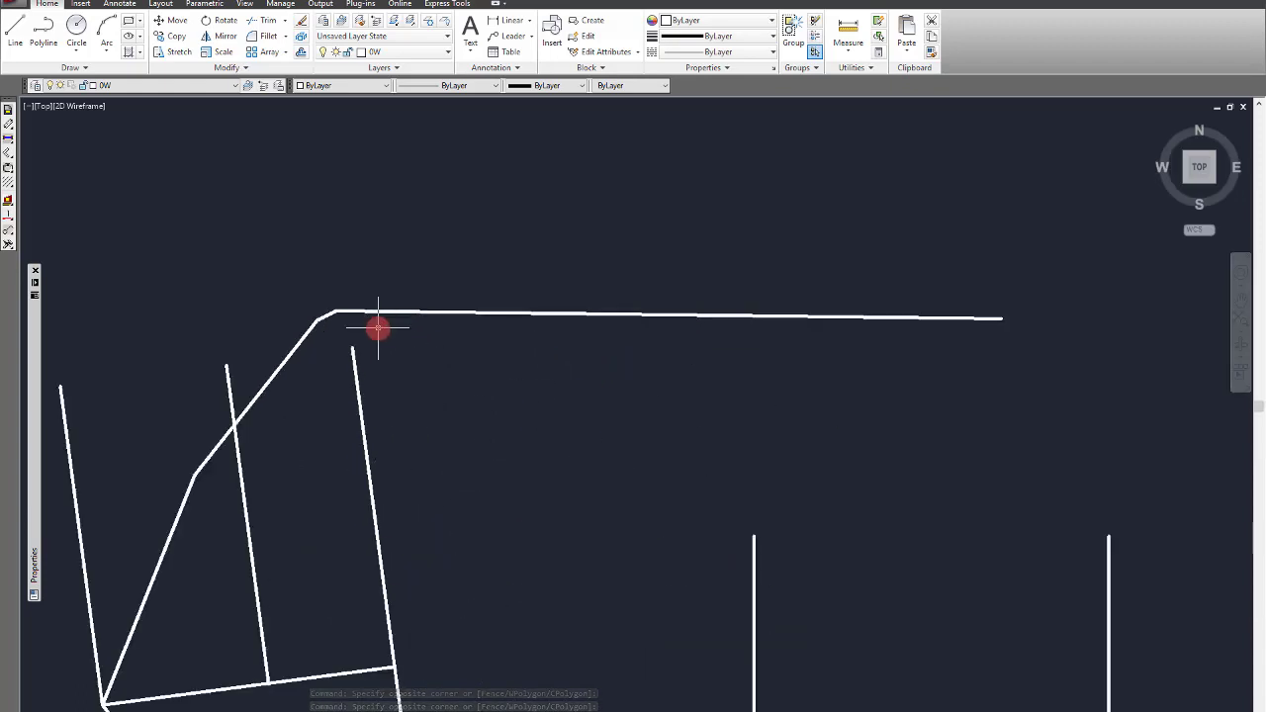
{"action": "scroll", "coordinate": [563, 305], "scroll_direction": "down", "scroll_amount": 3}
{"action": "scroll", "coordinate": [514, 303], "scroll_direction": "up", "scroll_amount": 3}
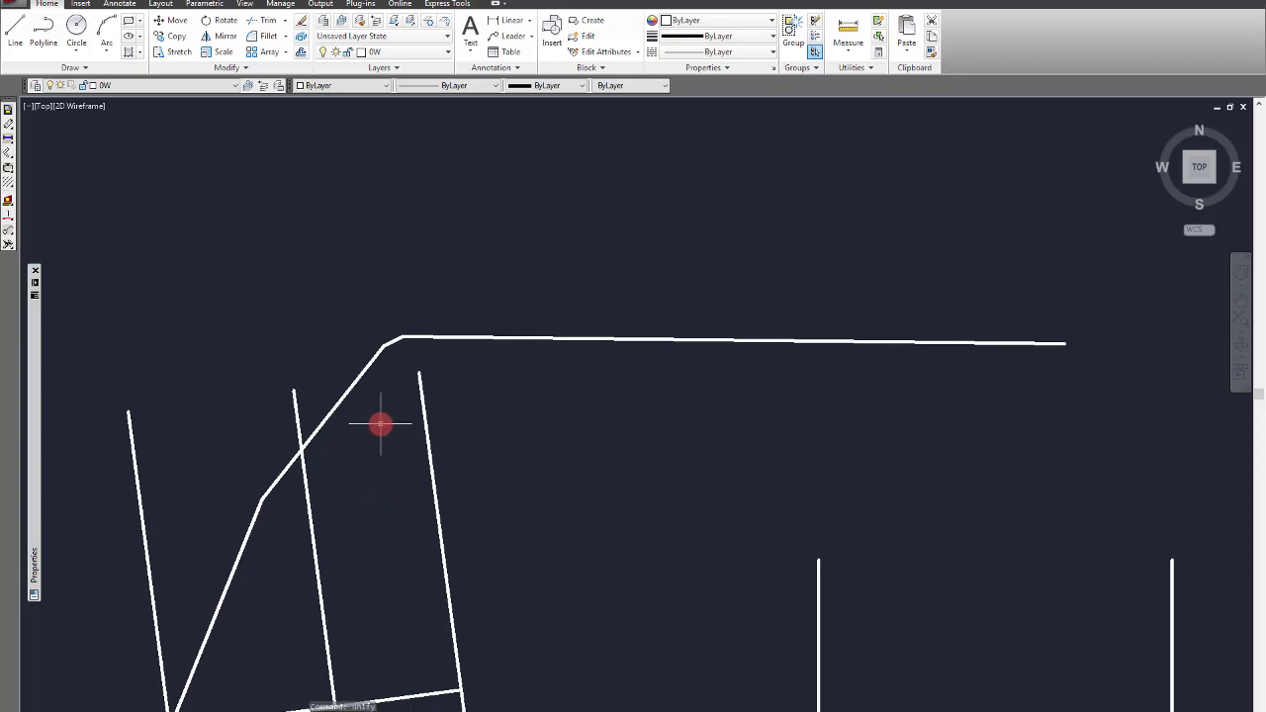
{"action": "left_click", "coordinate": [422, 397]}
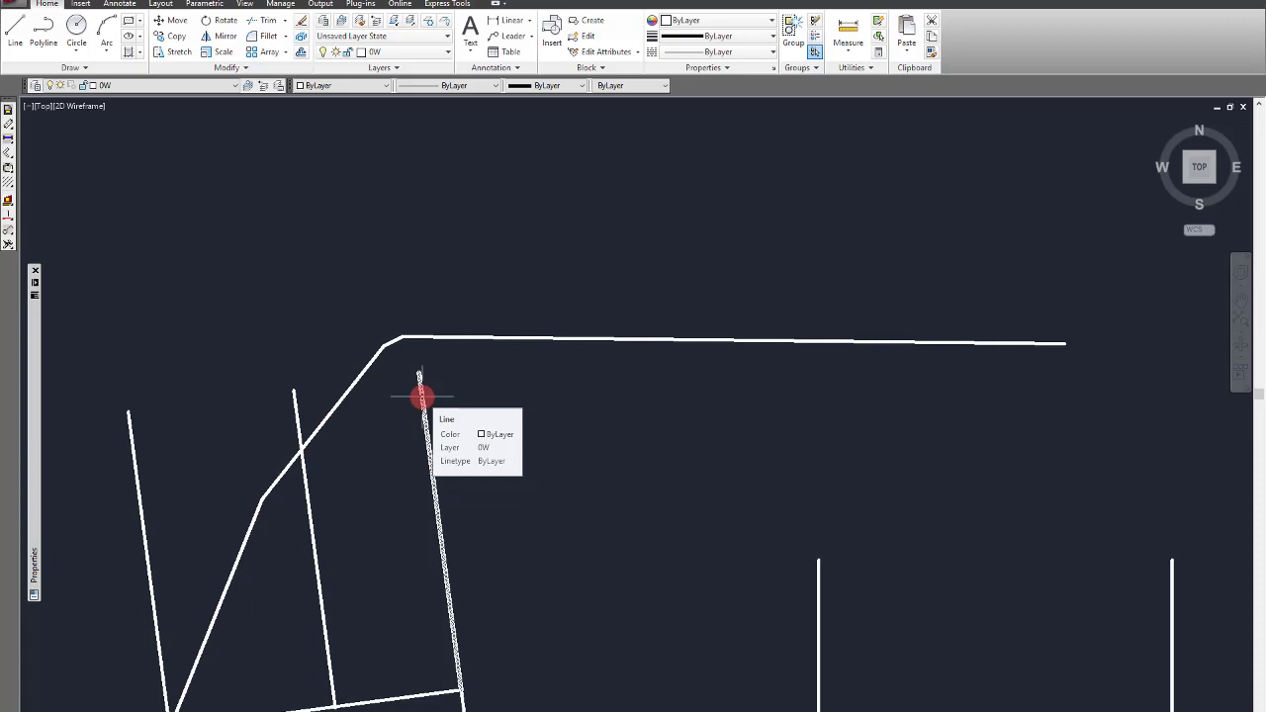
{"action": "key", "text": "Escape"}
{"action": "scroll", "coordinate": [410, 452], "scroll_direction": "down", "scroll_amount": 5}
{"action": "scroll", "coordinate": [399, 452], "scroll_direction": "up", "scroll_amount": 5}
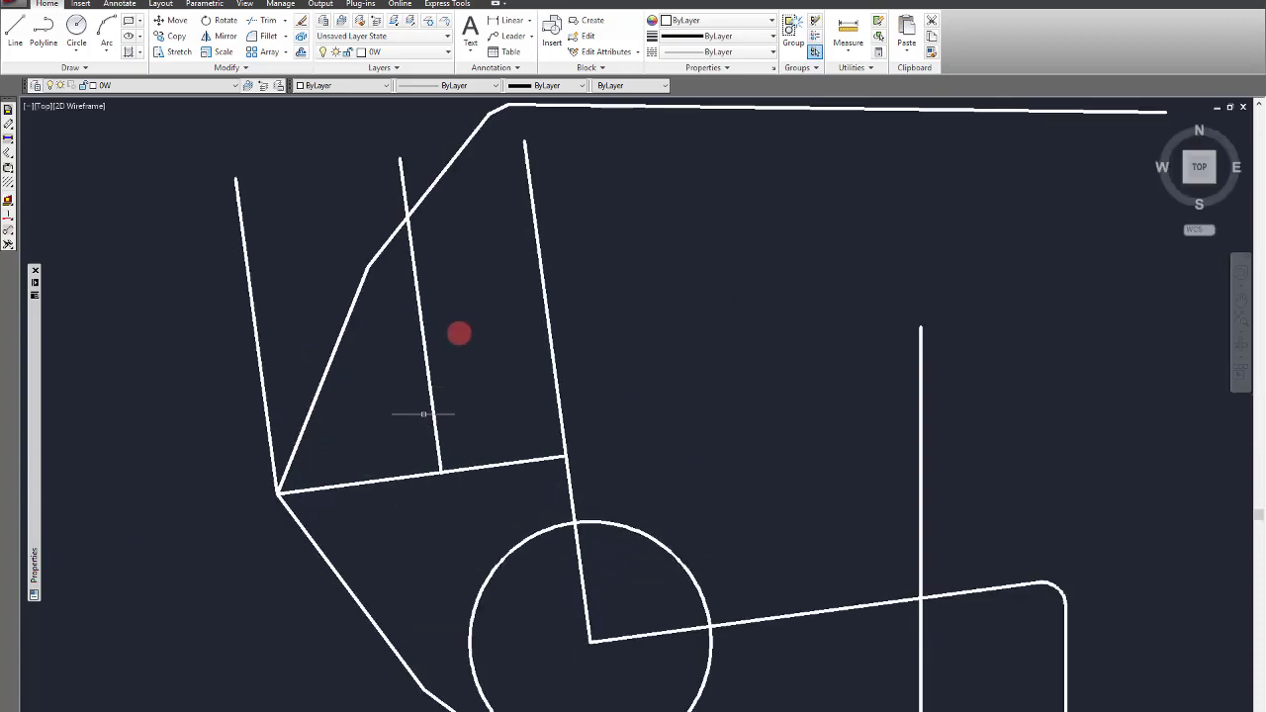
{"action": "scroll", "coordinate": [483, 296], "scroll_direction": "down", "scroll_amount": 6}
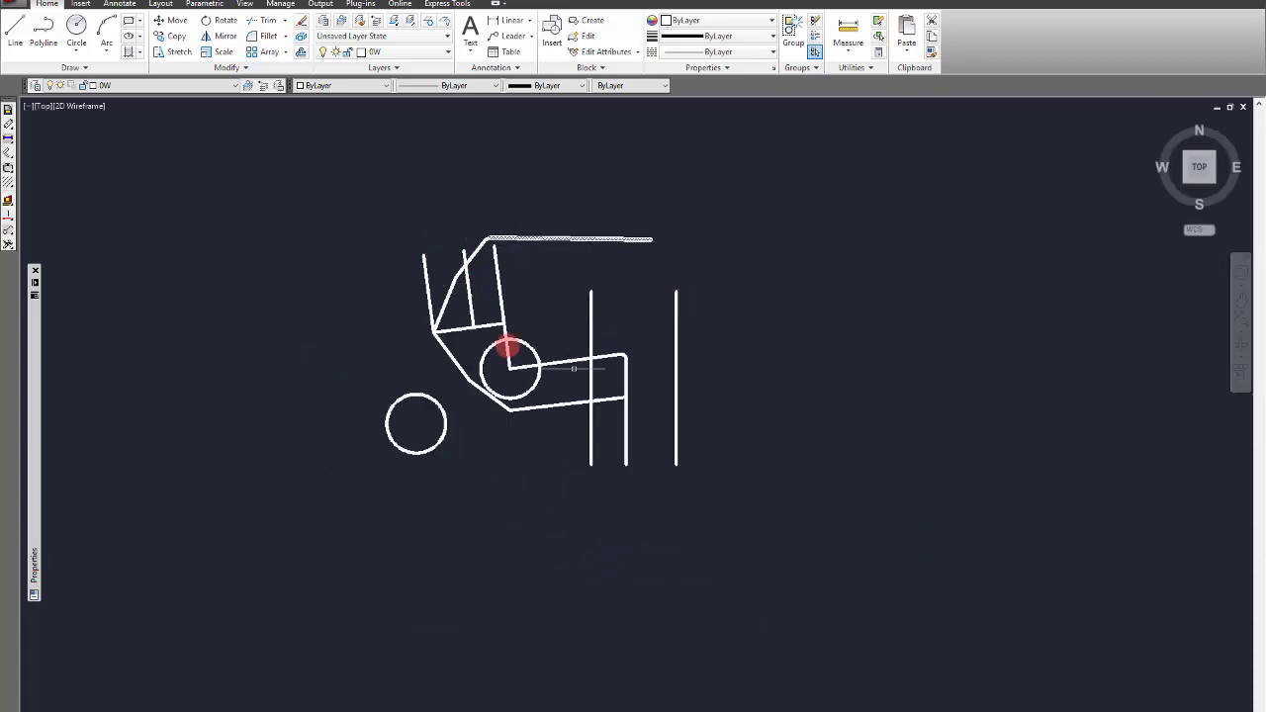
{"action": "scroll", "coordinate": [641, 286], "scroll_direction": "up", "scroll_amount": 4}
{"action": "scroll", "coordinate": [627, 328], "scroll_direction": "down", "scroll_amount": 2}
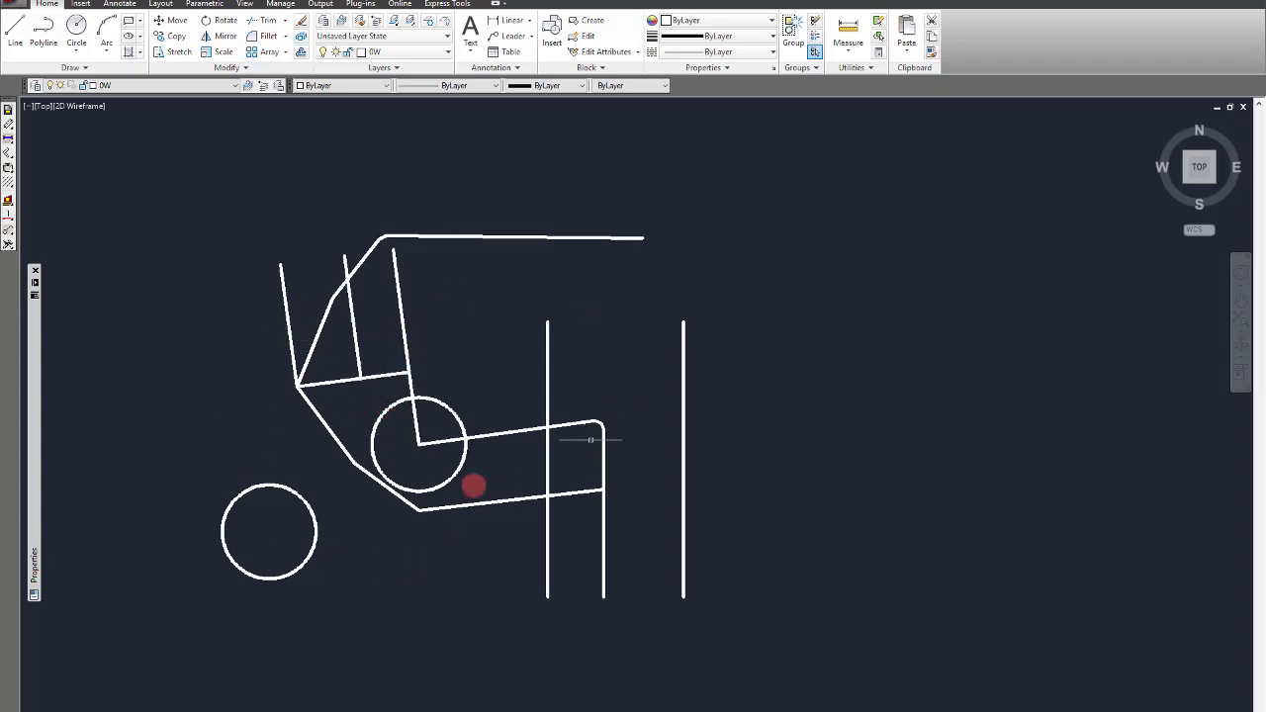
{"action": "scroll", "coordinate": [598, 430], "scroll_direction": "up", "scroll_amount": 3}
{"action": "left_click", "coordinate": [571, 387]}
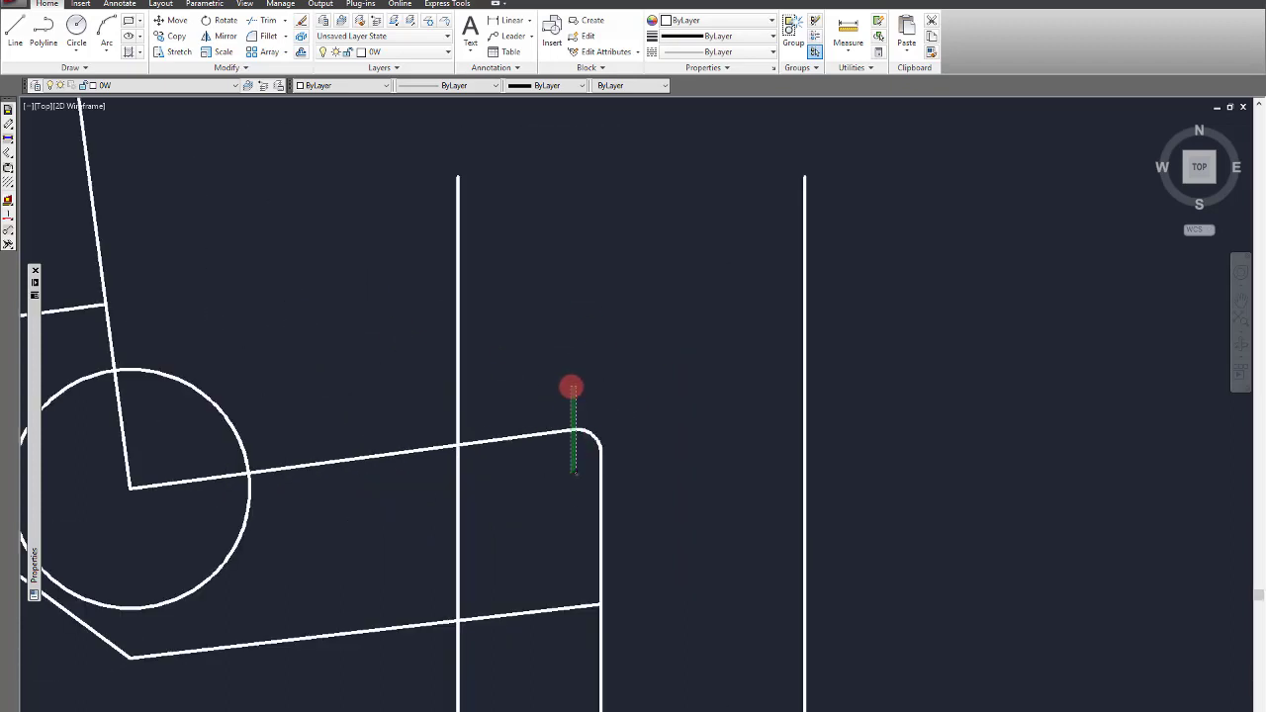
{"action": "left_click", "coordinate": [553, 473]}
{"action": "scroll", "coordinate": [555, 472], "scroll_direction": "down", "scroll_amount": 3}
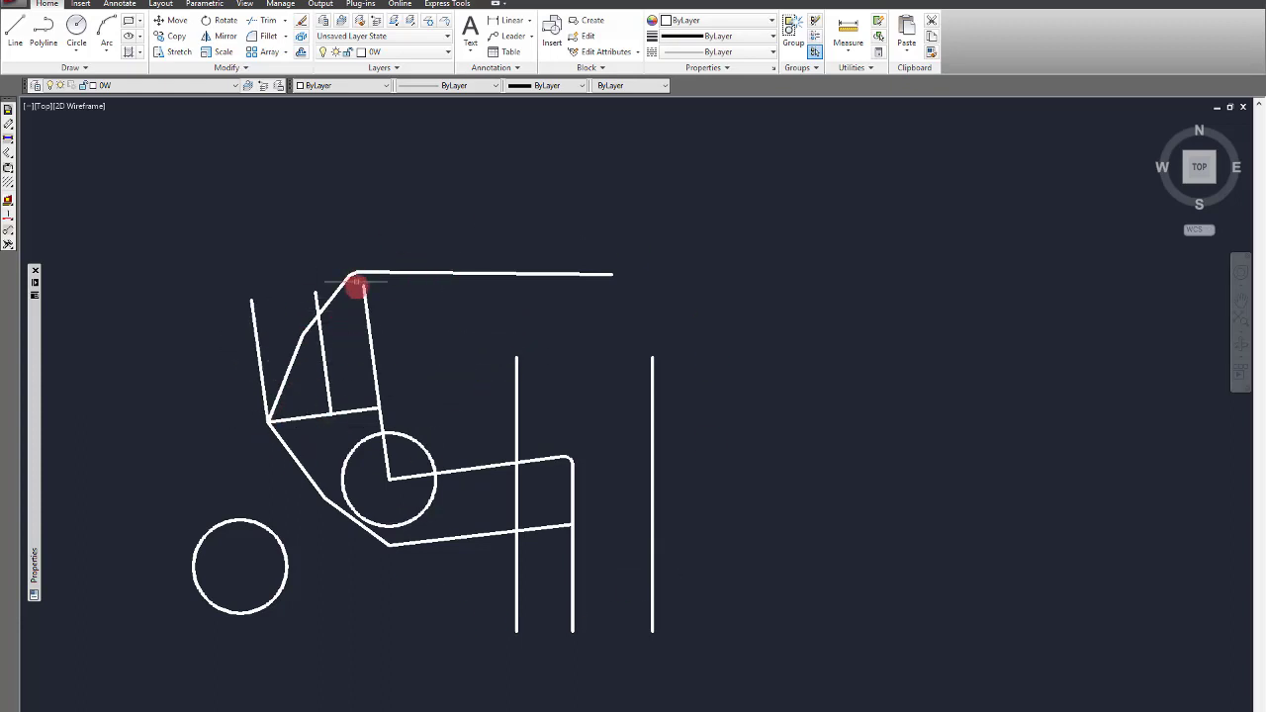
{"action": "left_click", "coordinate": [321, 336]}
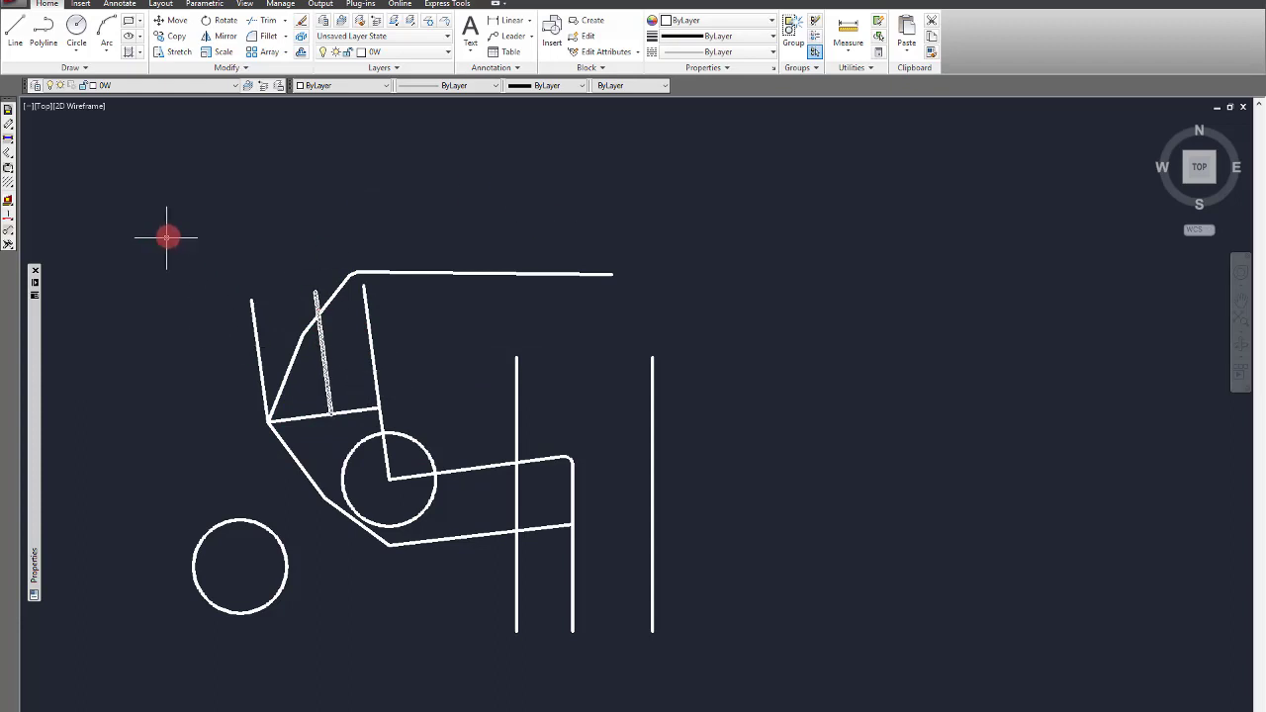
{"action": "key", "text": "Escape"}
Step: Assign all four segments of the upper outline, including the short corner line, to layer 00
{"action": "scroll", "coordinate": [351, 275], "scroll_direction": "up", "scroll_amount": 4}
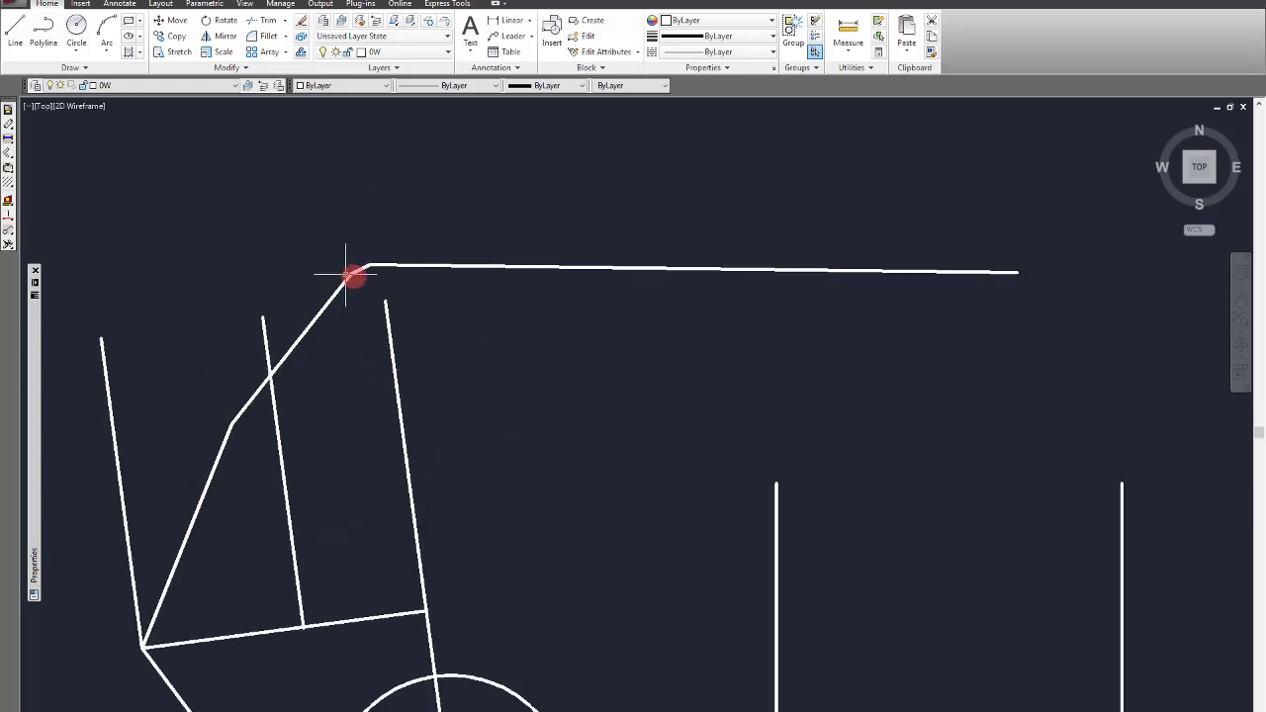
{"action": "left_click", "coordinate": [400, 277]}
{"action": "left_click", "coordinate": [328, 365]}
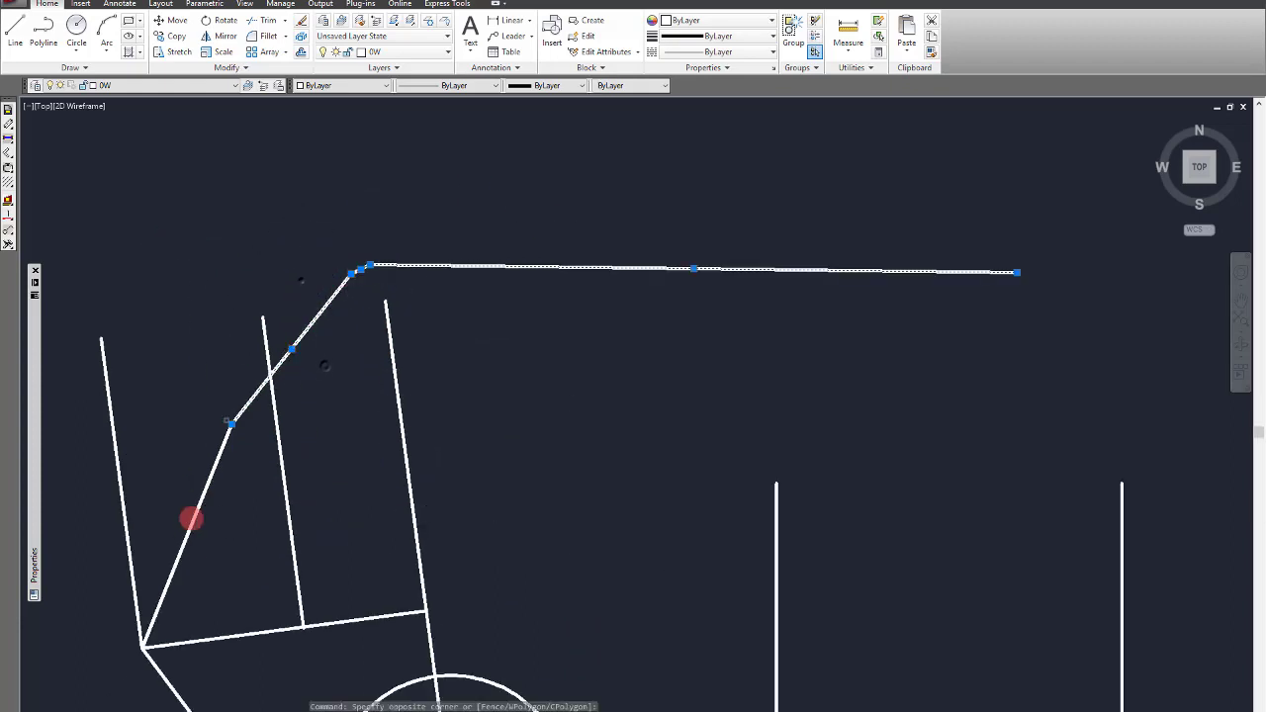
{"action": "left_click", "coordinate": [231, 577]}
{"action": "left_click", "coordinate": [152, 390]}
{"action": "scroll", "coordinate": [240, 454], "scroll_direction": "down", "scroll_amount": 2}
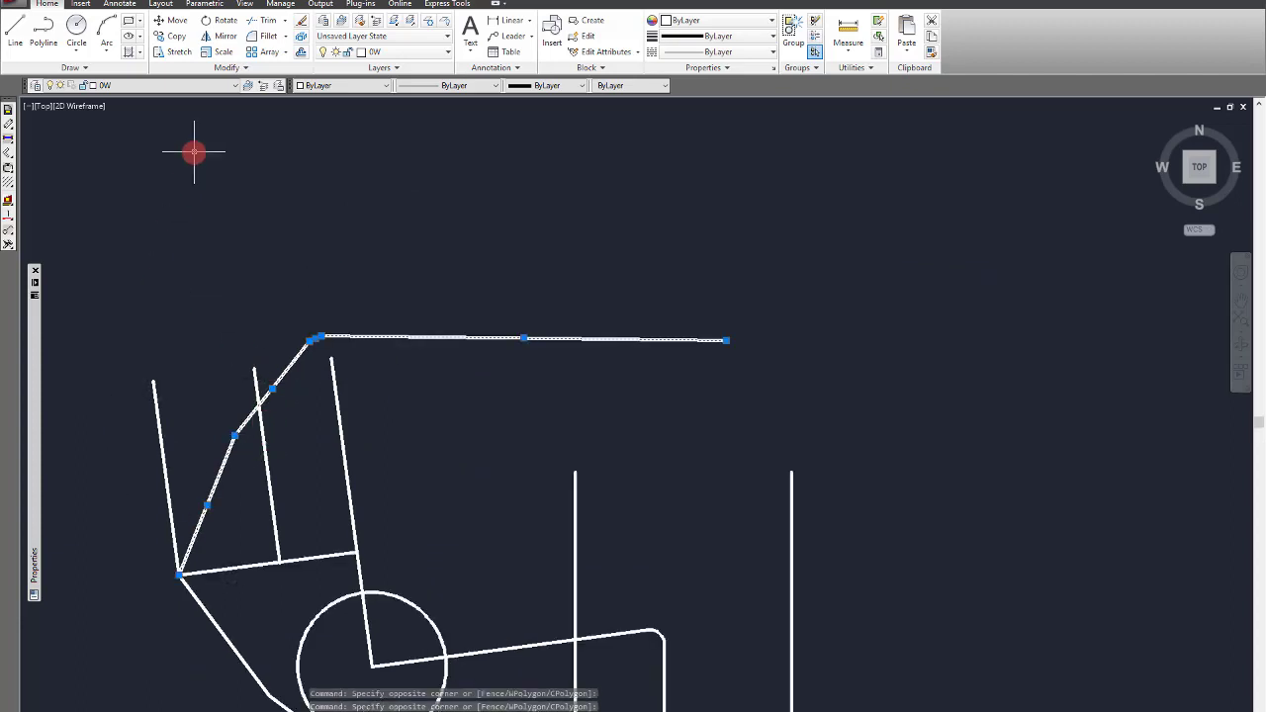
{"action": "left_click", "coordinate": [117, 86]}
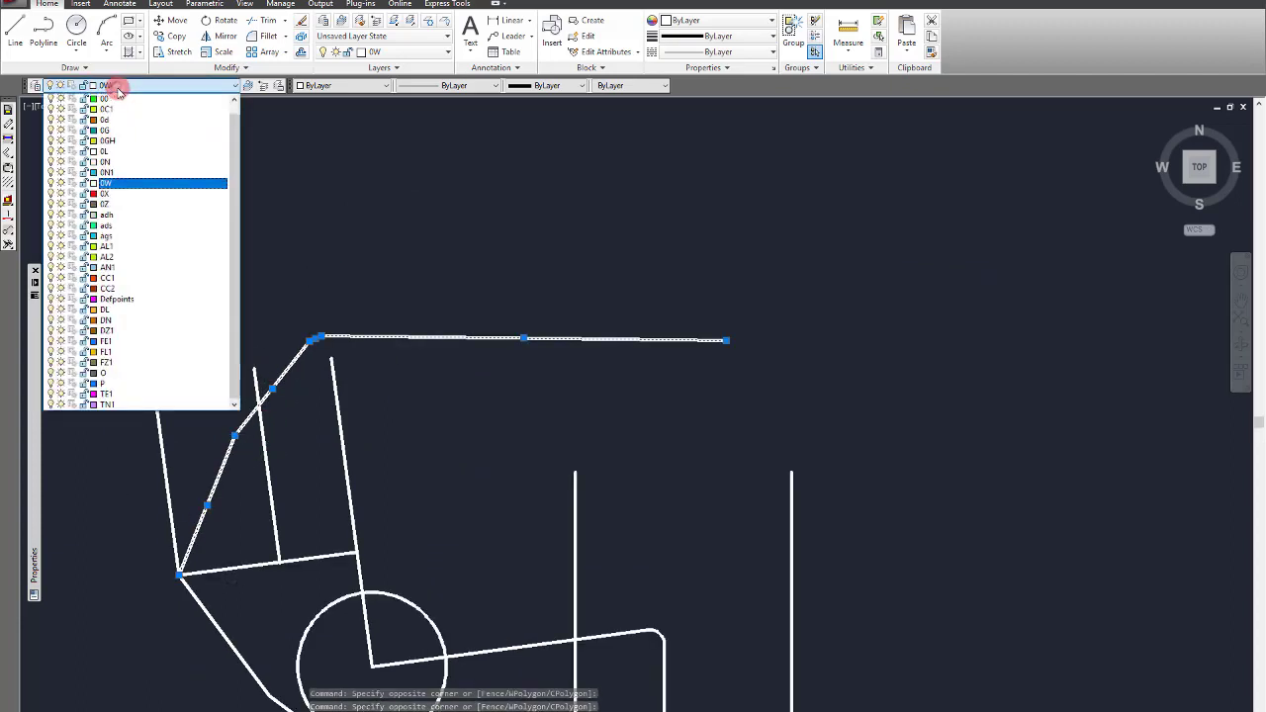
{"action": "left_click", "coordinate": [125, 98]}
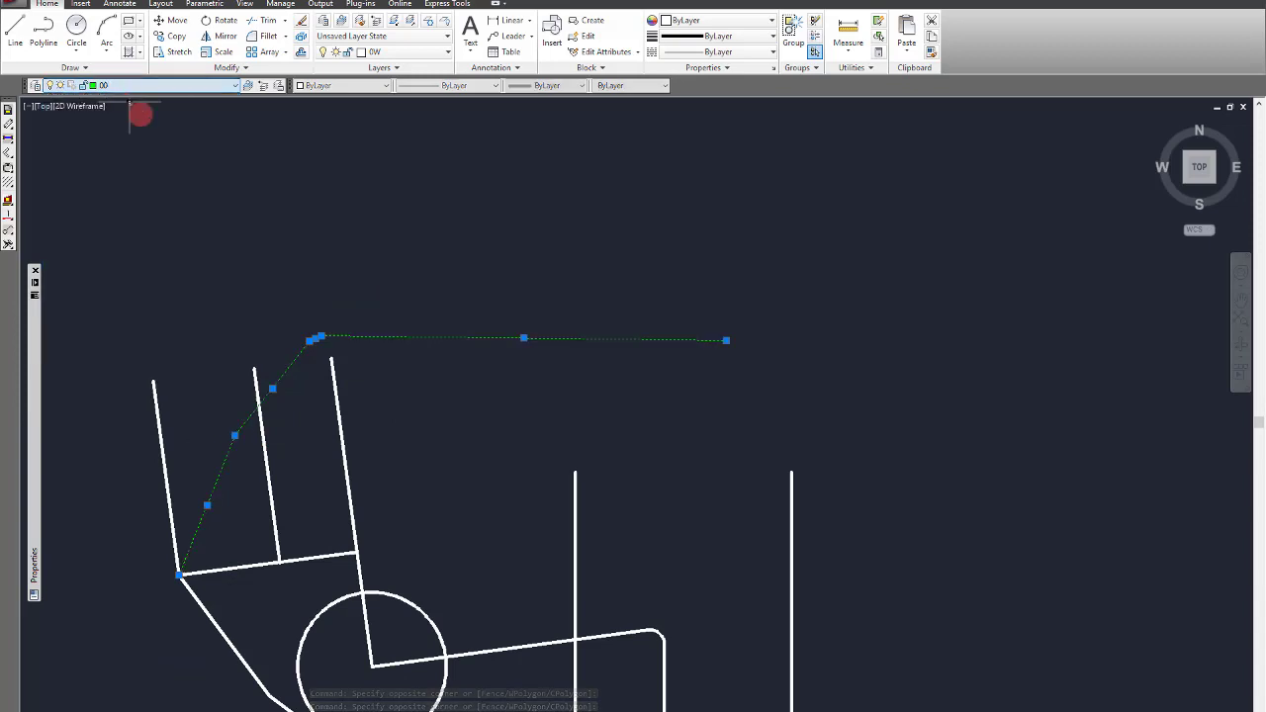
{"action": "key", "text": "Escape"}
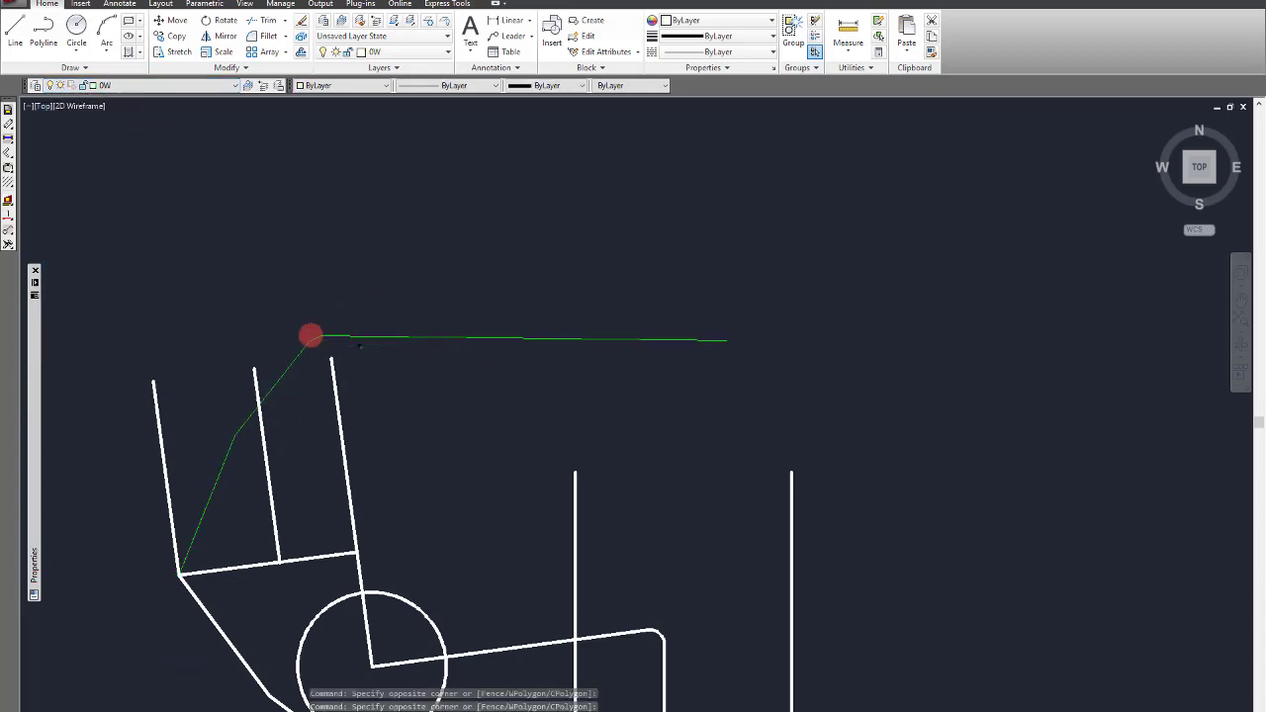
Step: Reselect the four upper outline segments and assign them to layer 0C1
{"action": "left_click", "coordinate": [310, 335]}
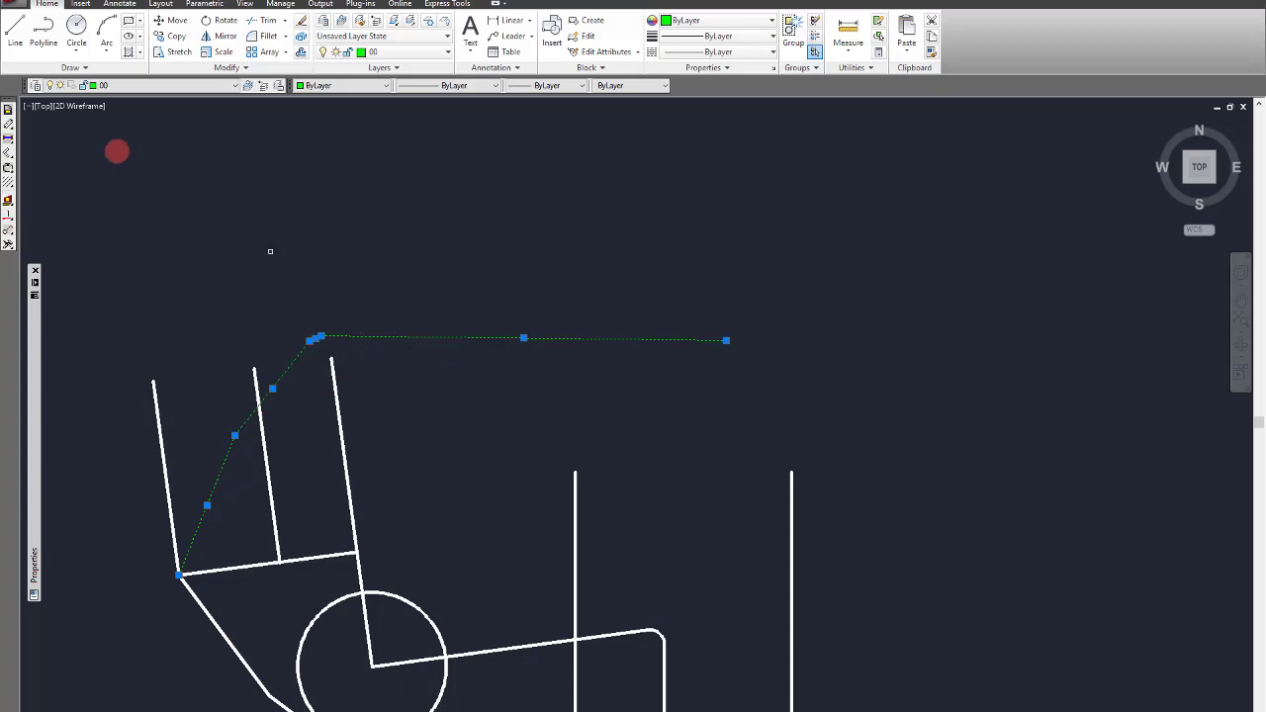
{"action": "left_click", "coordinate": [143, 88]}
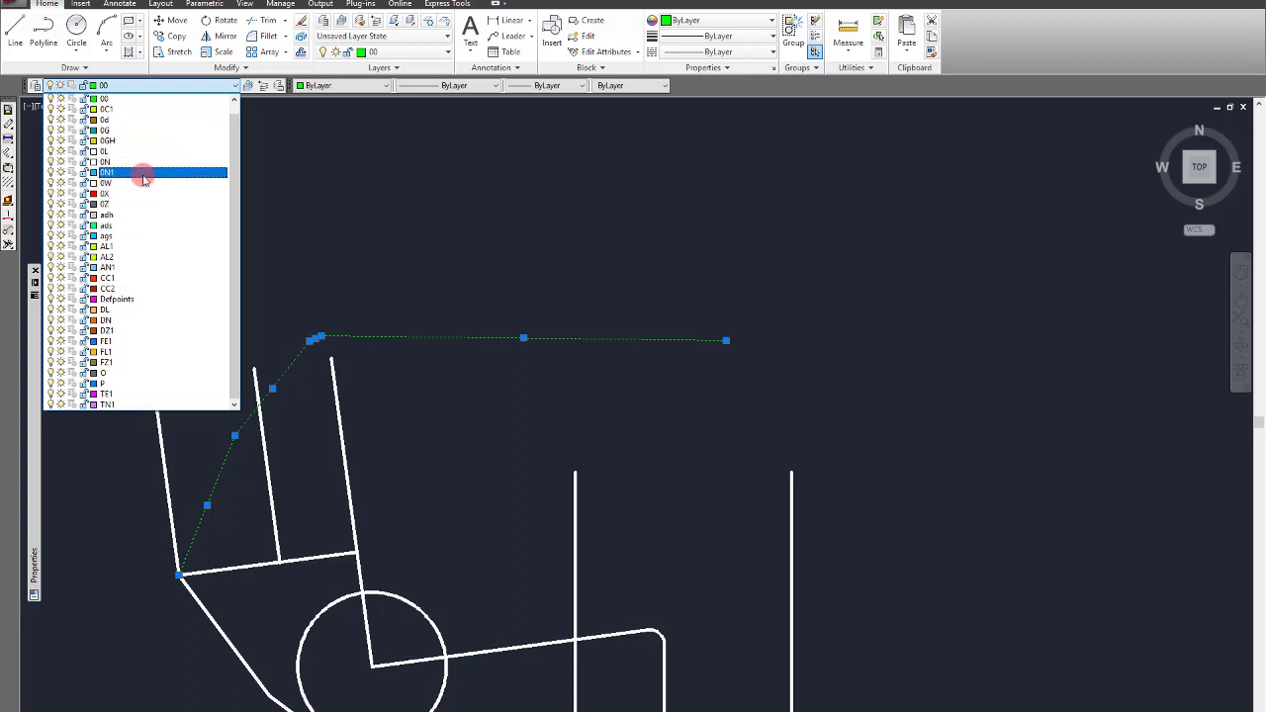
{"action": "left_click", "coordinate": [155, 108]}
{"action": "scroll", "coordinate": [312, 334], "scroll_direction": "up", "scroll_amount": 2}
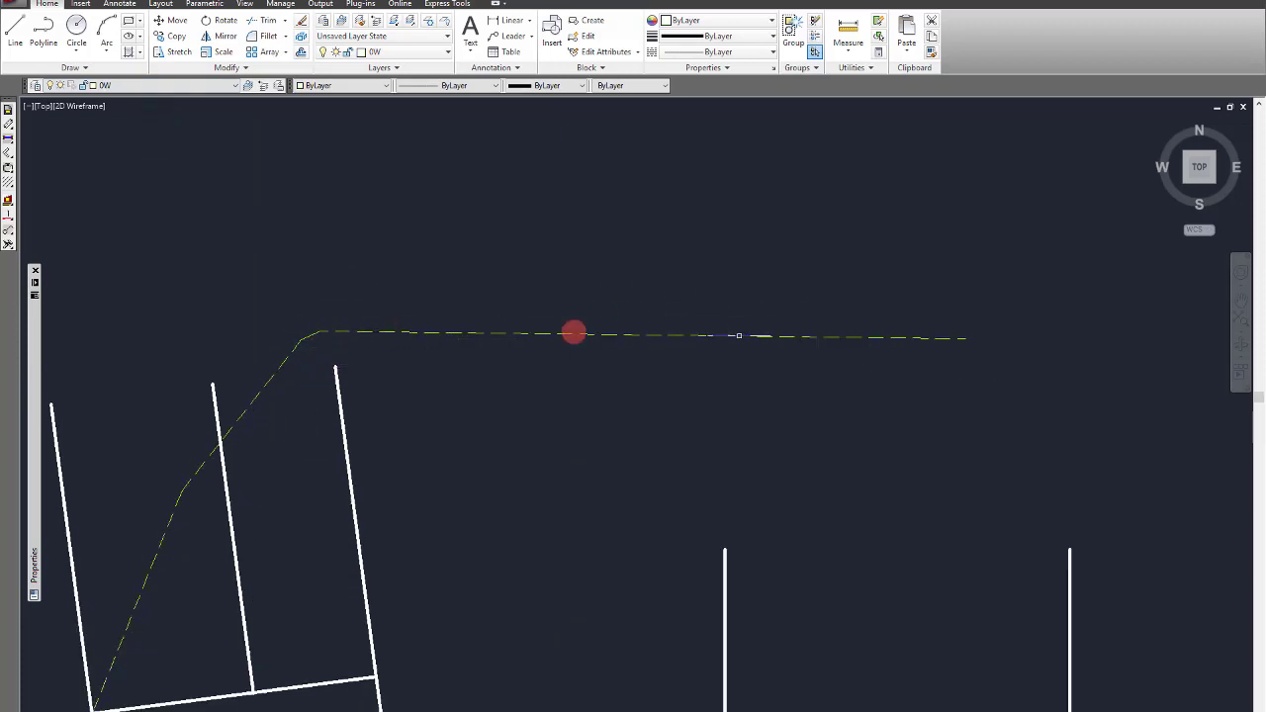
{"action": "scroll", "coordinate": [435, 260], "scroll_direction": "down", "scroll_amount": 4}
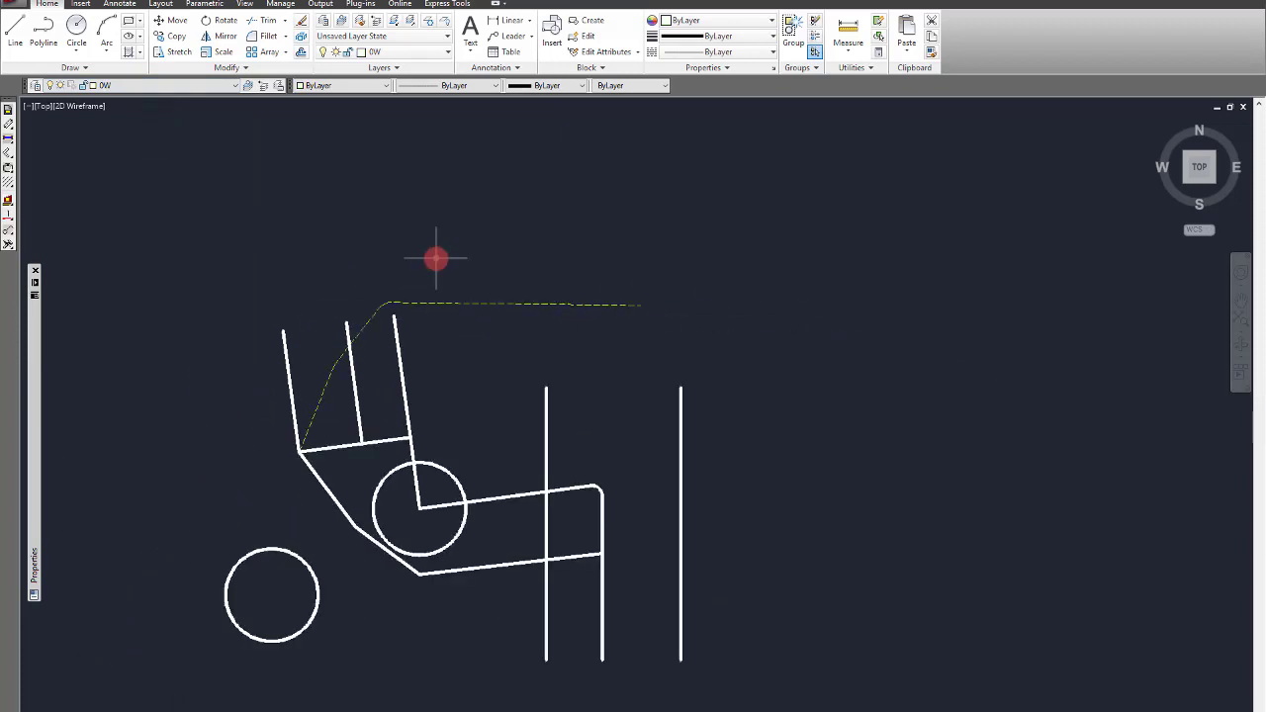
{"action": "scroll", "coordinate": [394, 317], "scroll_direction": "up", "scroll_amount": 2}
{"action": "scroll", "coordinate": [409, 318], "scroll_direction": "down", "scroll_amount": 2}
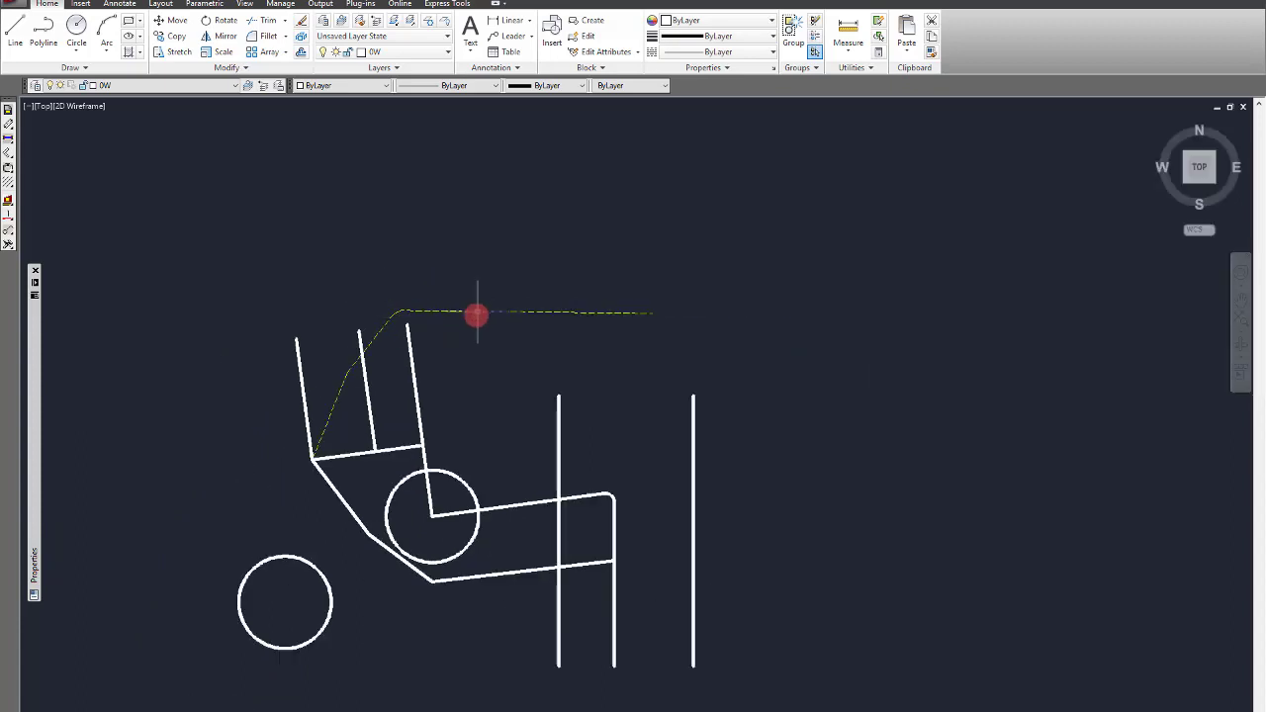
Step: Select the dashed upper outline segments to check their layer, clear the selection, and inspect their linetype up close
{"action": "left_click", "coordinate": [446, 311]}
{"action": "scroll", "coordinate": [369, 329], "scroll_direction": "up", "scroll_amount": 2}
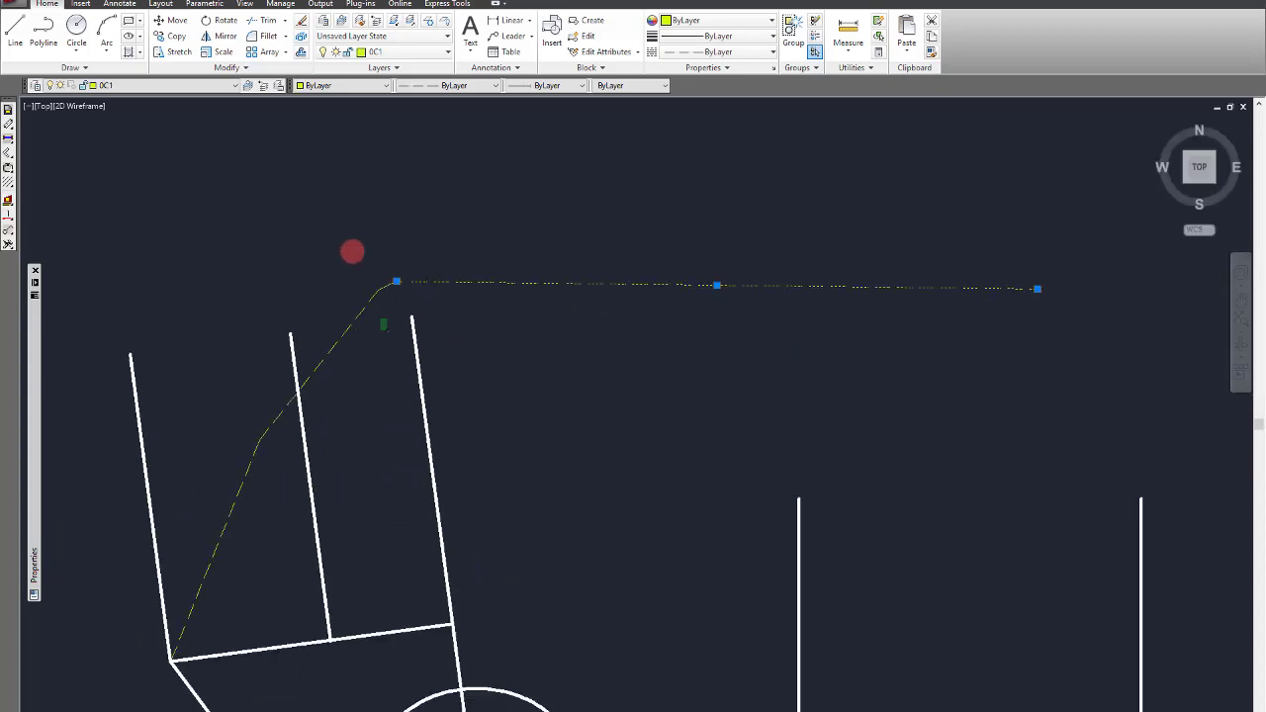
{"action": "left_click", "coordinate": [353, 251]}
{"action": "left_click", "coordinate": [268, 485]}
{"action": "scroll", "coordinate": [345, 437], "scroll_direction": "down", "scroll_amount": 2}
{"action": "left_click", "coordinate": [294, 495]}
{"action": "left_click", "coordinate": [263, 431]}
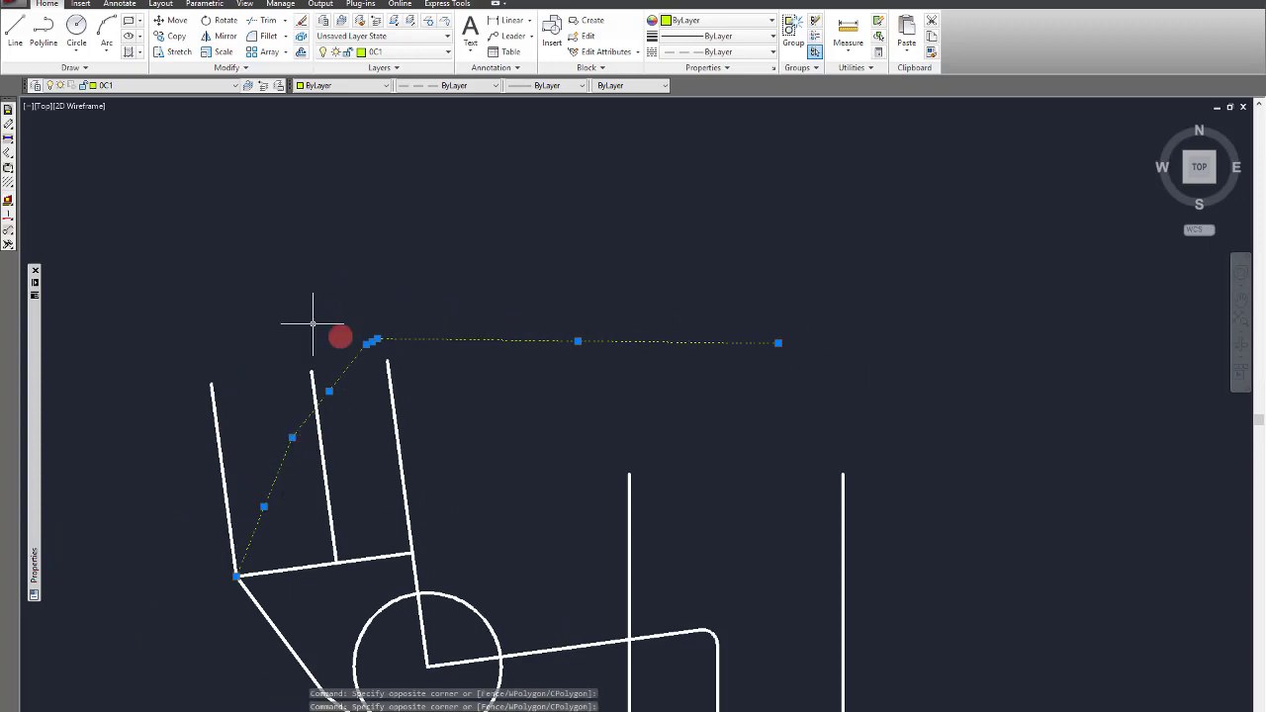
{"action": "scroll", "coordinate": [565, 291], "scroll_direction": "down", "scroll_amount": 1}
{"action": "scroll", "coordinate": [565, 295], "scroll_direction": "up", "scroll_amount": 1}
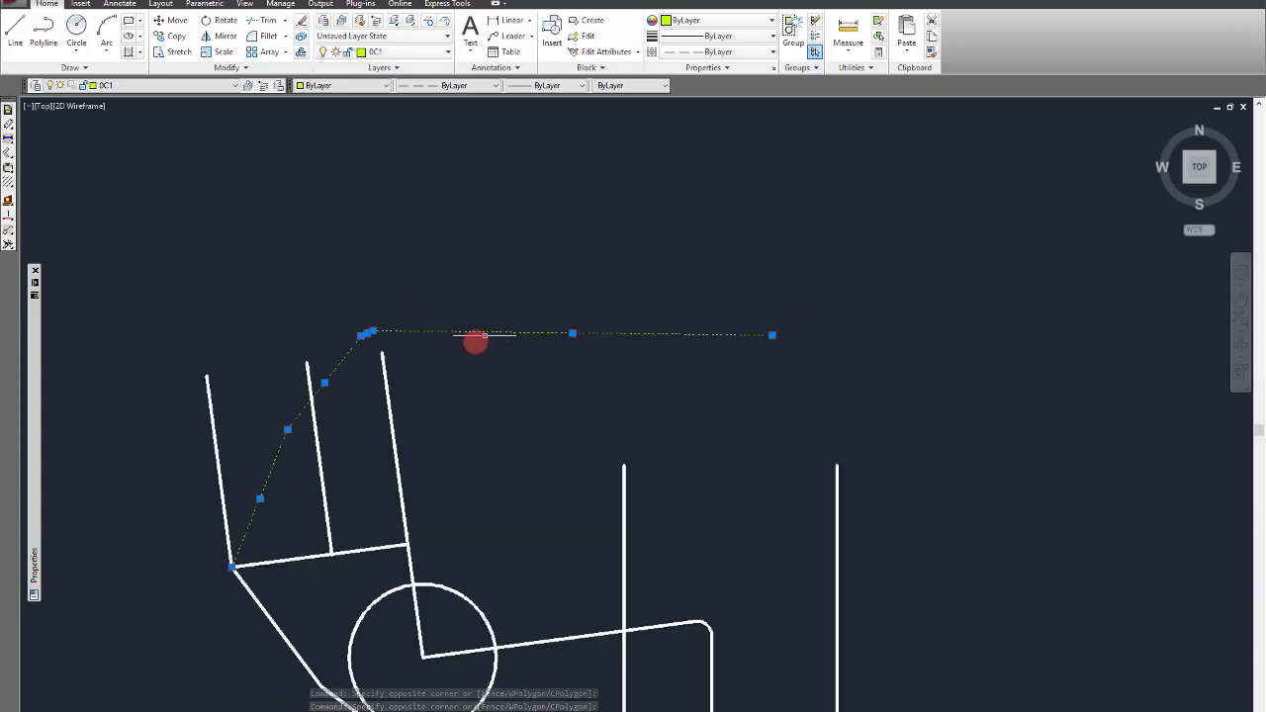
{"action": "key", "text": "Escape"}
{"action": "scroll", "coordinate": [382, 342], "scroll_direction": "up", "scroll_amount": 2}
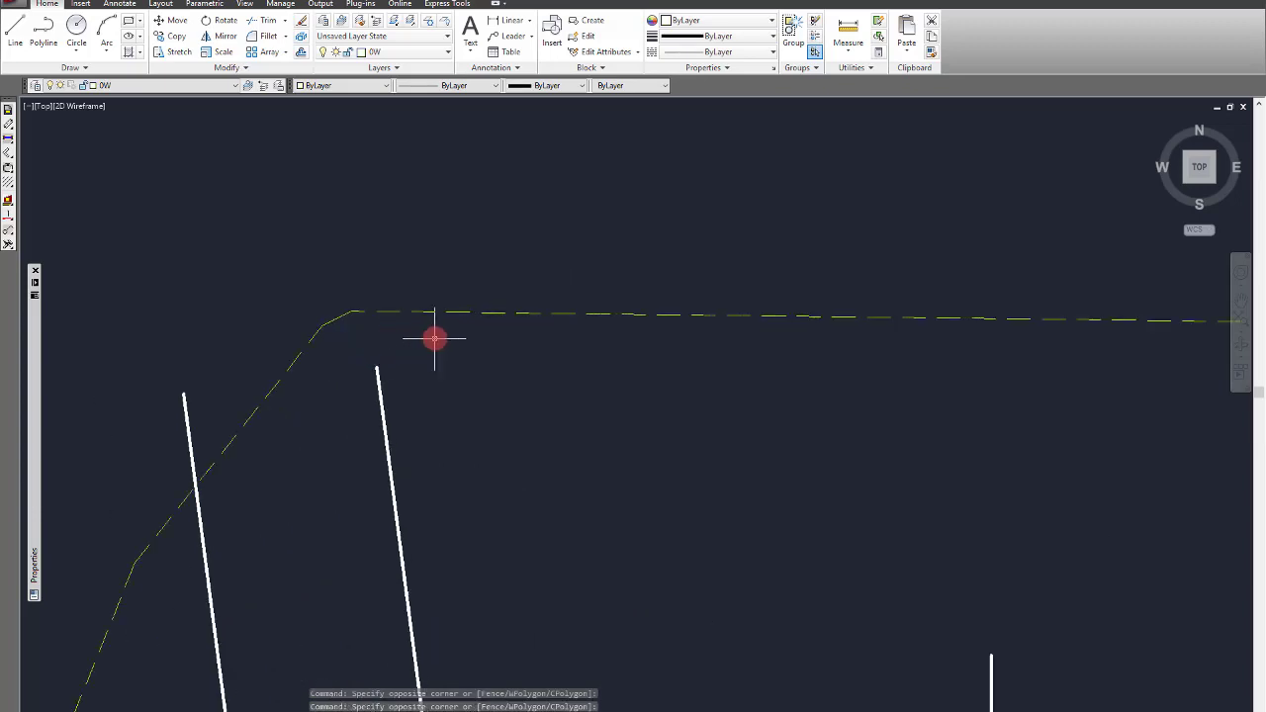
{"action": "left_click", "coordinate": [243, 271]}
{"action": "key", "text": "Escape"}
{"action": "scroll", "coordinate": [501, 280], "scroll_direction": "down", "scroll_amount": 1}
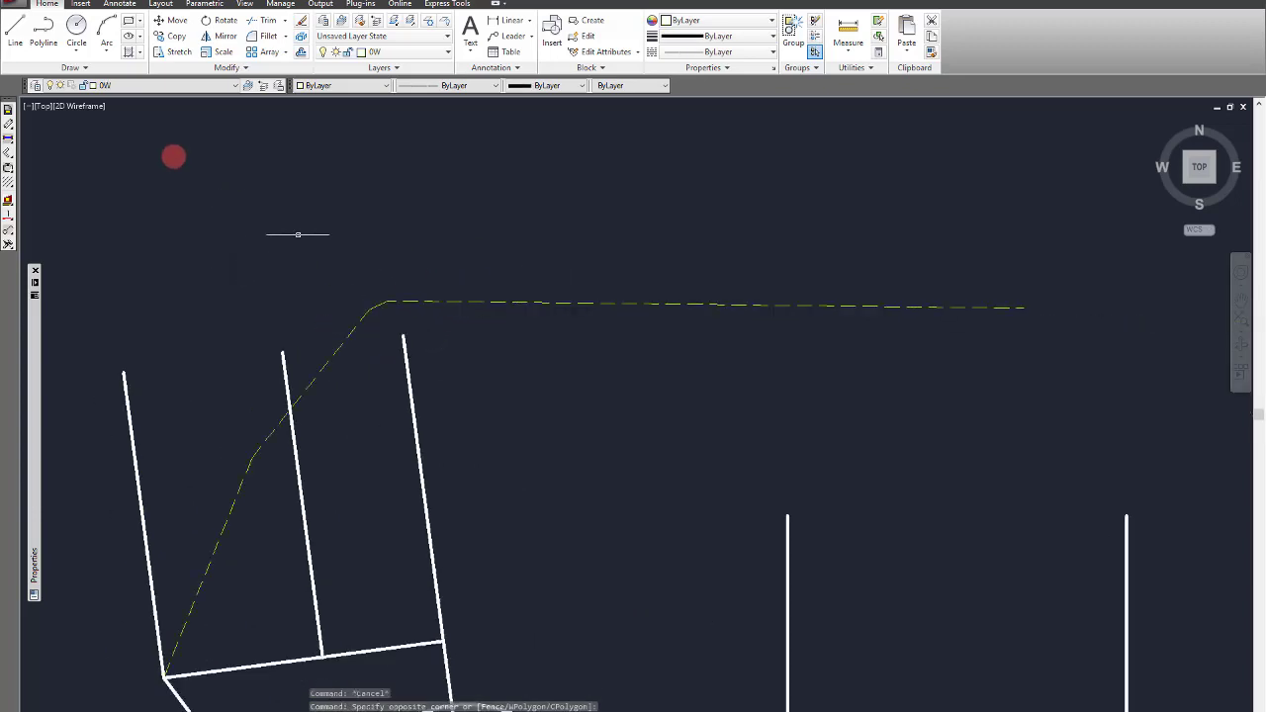
Step: Turn off layer 0C1 to hide the dashed upper outline
{"action": "left_click", "coordinate": [106, 86]}
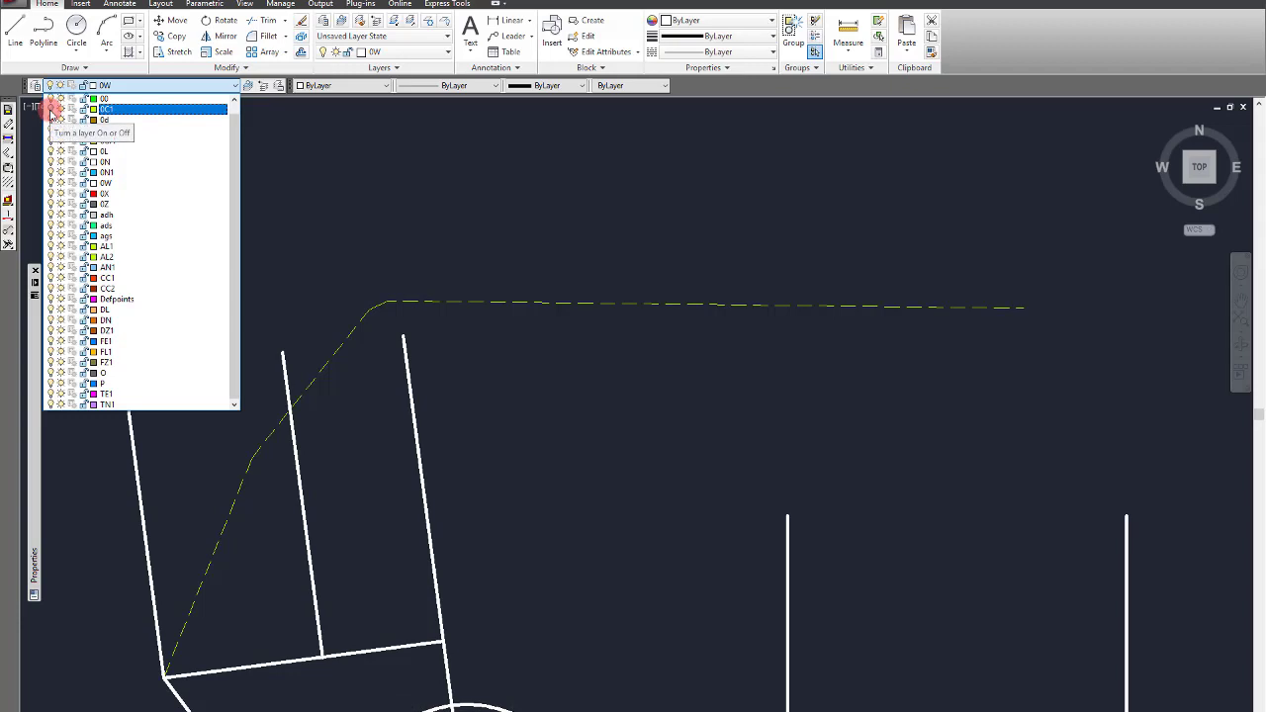
{"action": "left_click", "coordinate": [50, 110]}
{"action": "scroll", "coordinate": [478, 247], "scroll_direction": "down", "scroll_amount": 4}
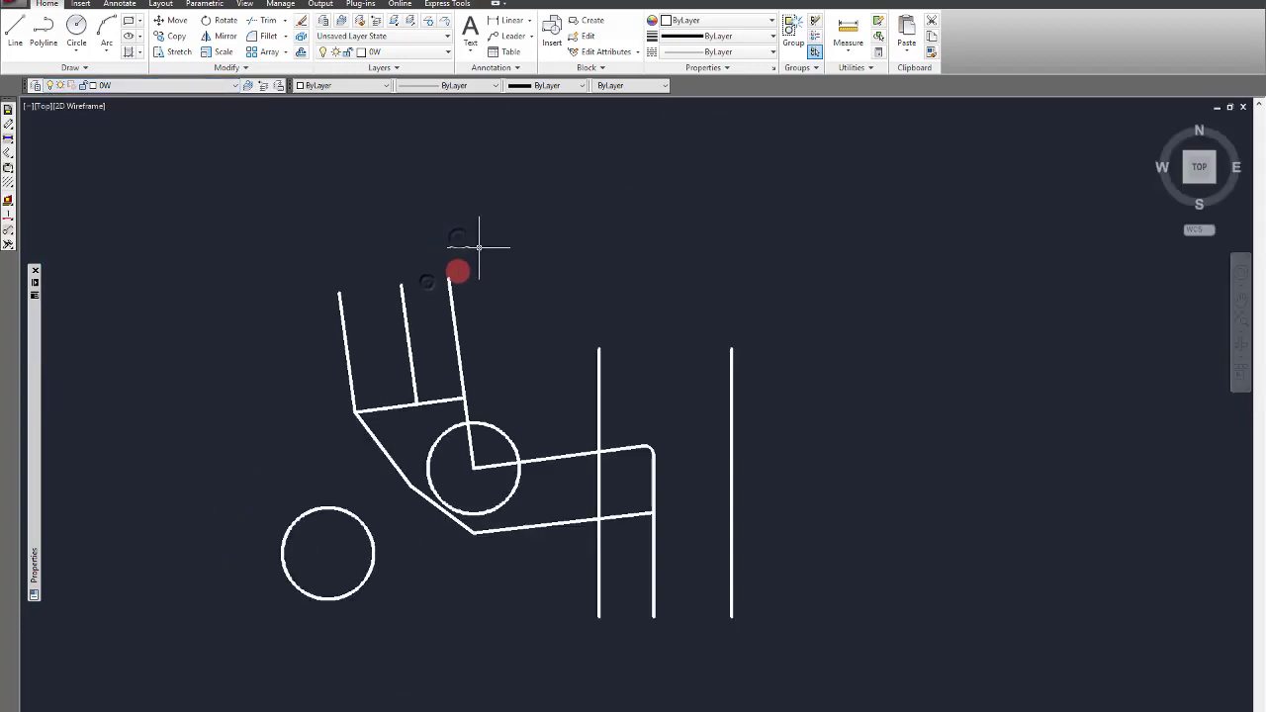
{"action": "scroll", "coordinate": [477, 269], "scroll_direction": "up", "scroll_amount": 4}
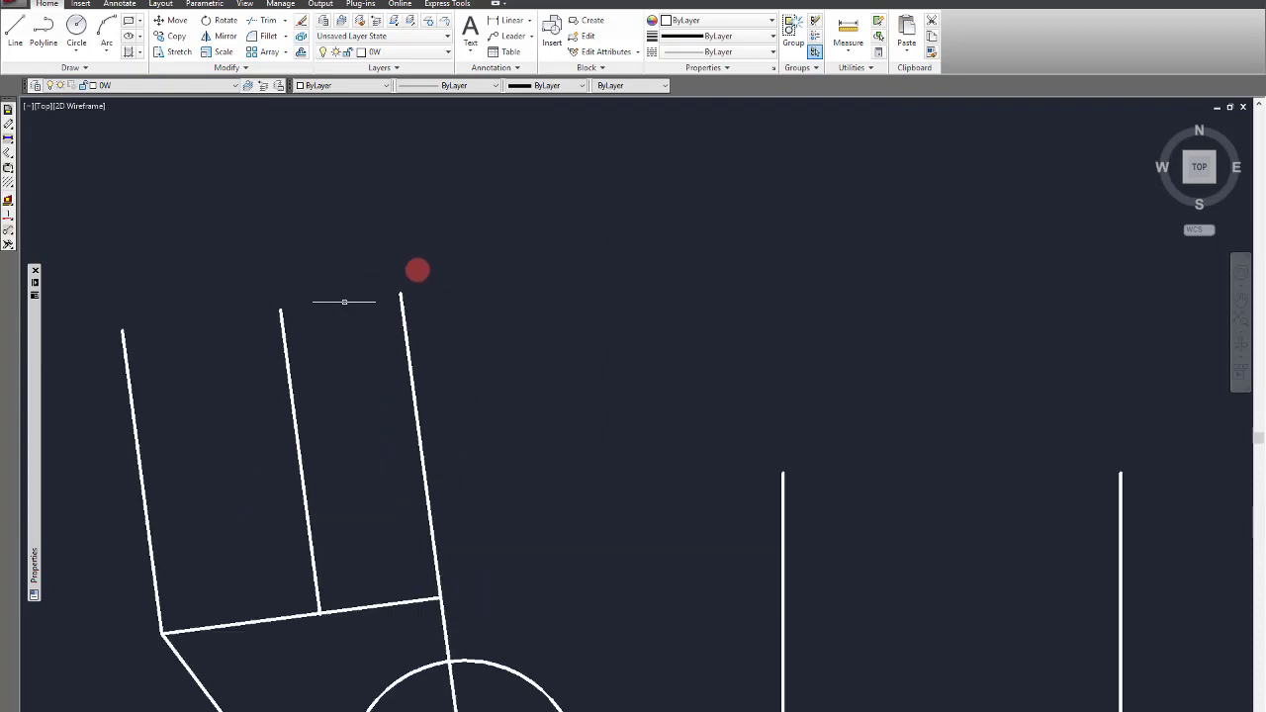
{"action": "scroll", "coordinate": [405, 294], "scroll_direction": "down", "scroll_amount": 4}
{"action": "scroll", "coordinate": [424, 219], "scroll_direction": "up", "scroll_amount": 2}
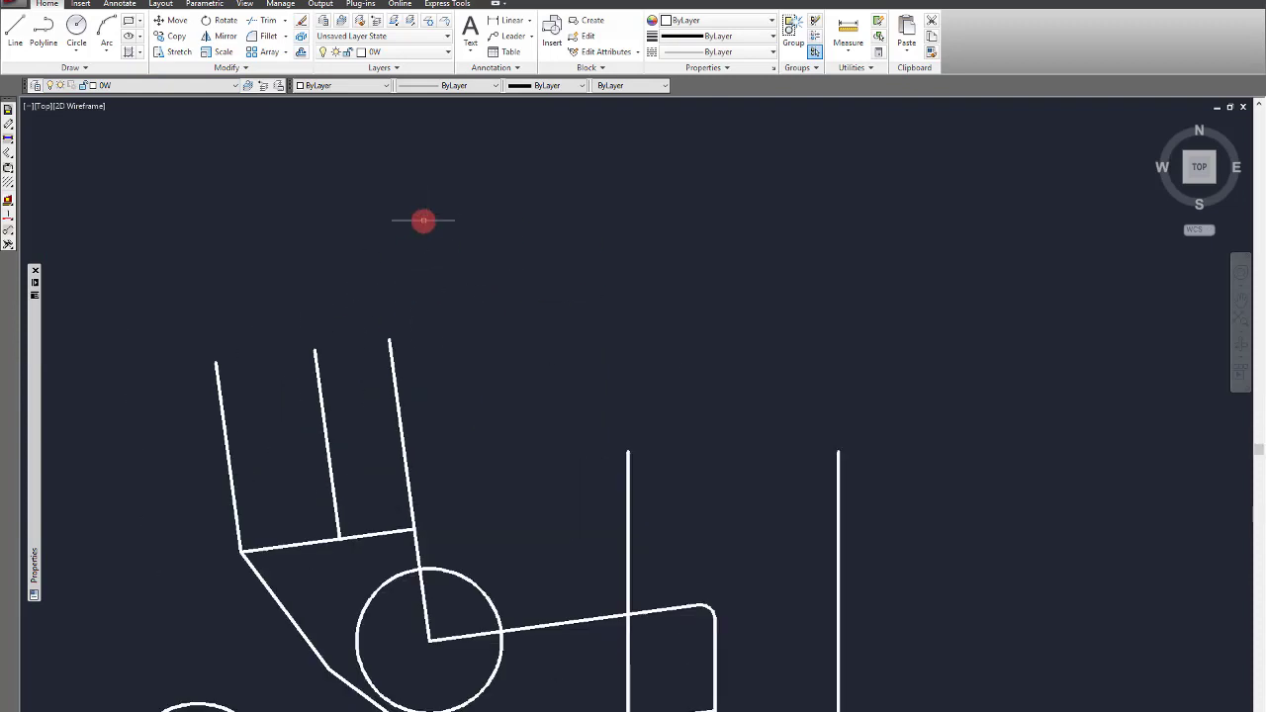
Step: Open the list of layers with their visibility states
{"action": "left_click", "coordinate": [127, 86]}
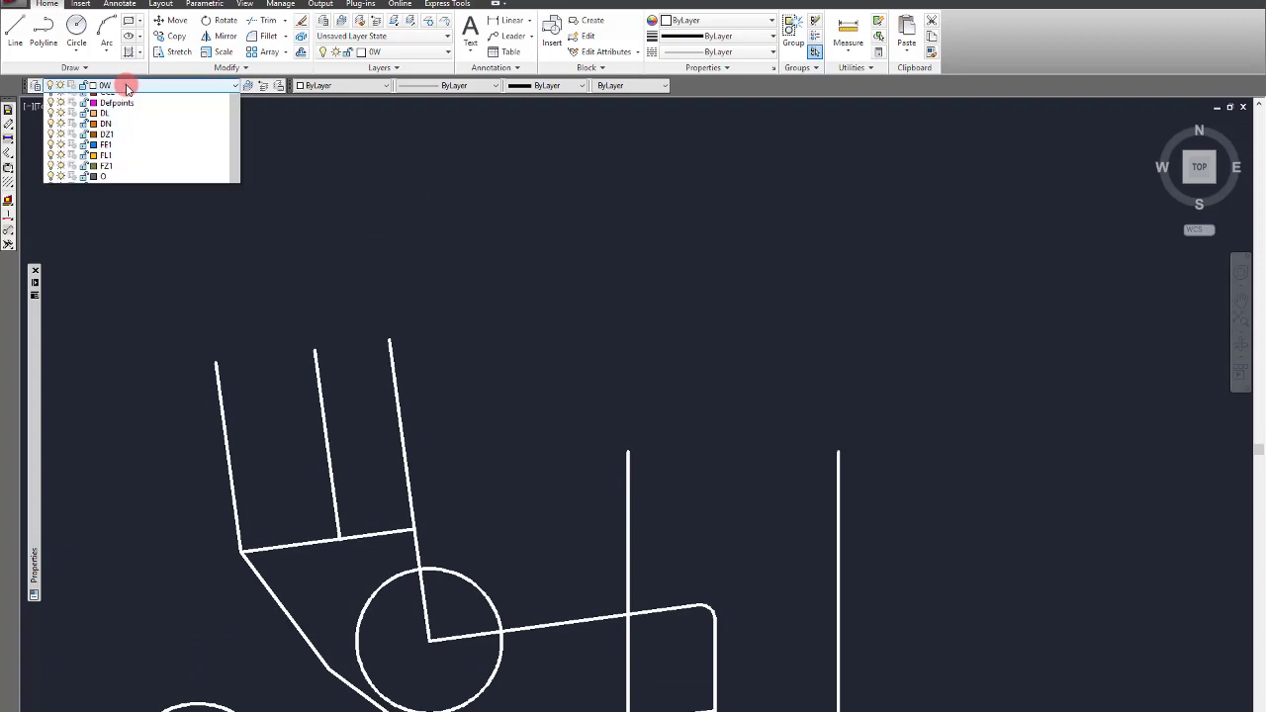